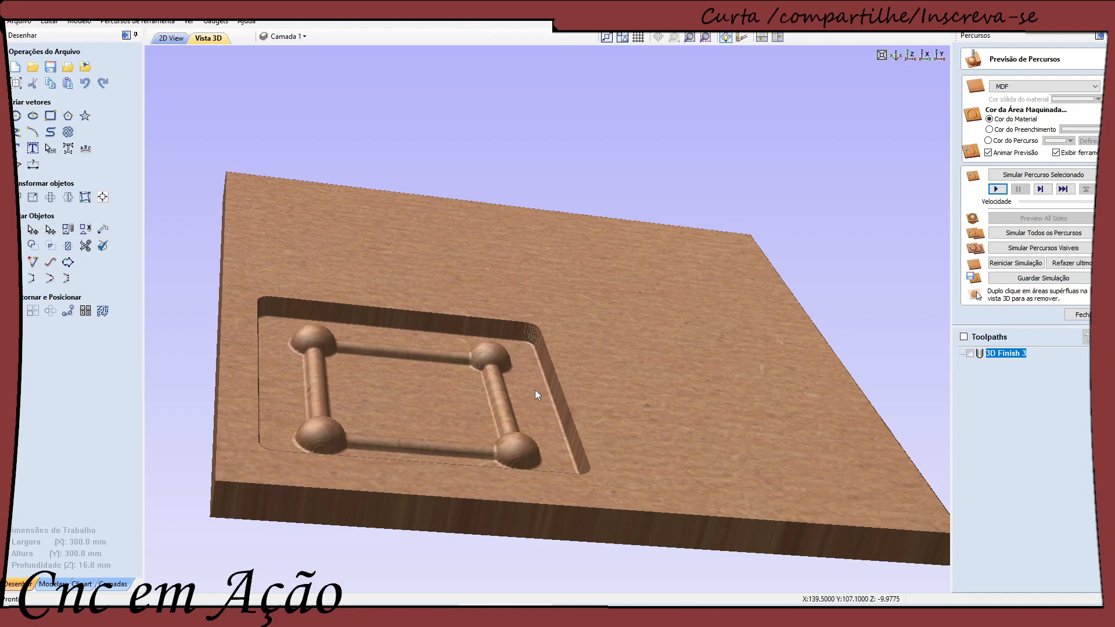
Step: Inspect the finished frame relief in the 3D simulation and its vectors in the 2D view
left_click_drag(406, 403, 315, 473)
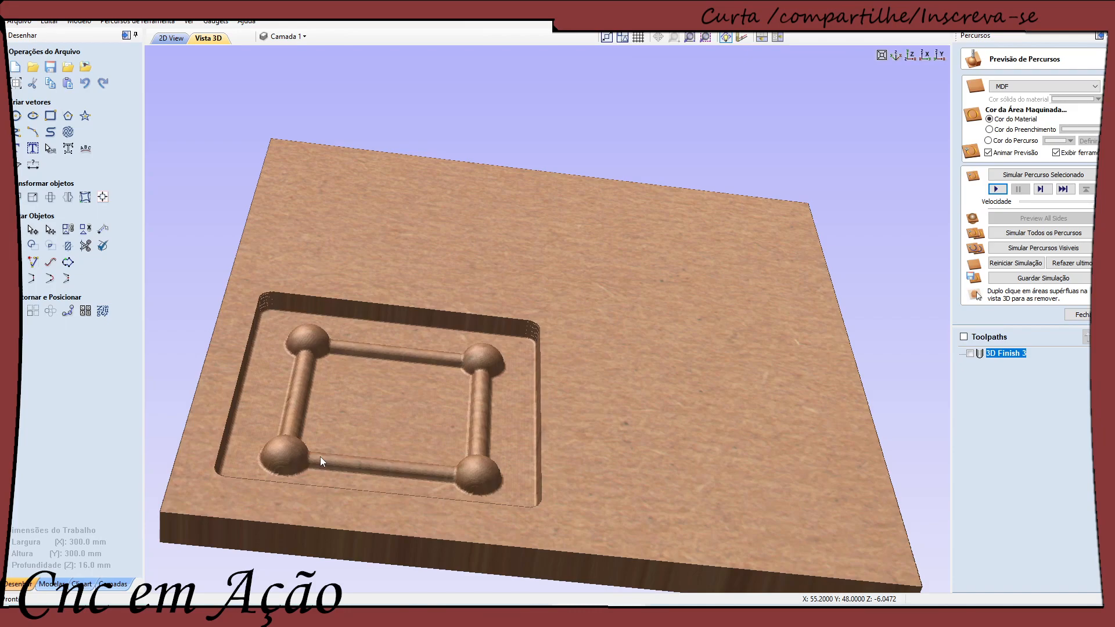
left_click_drag(579, 492, 607, 493)
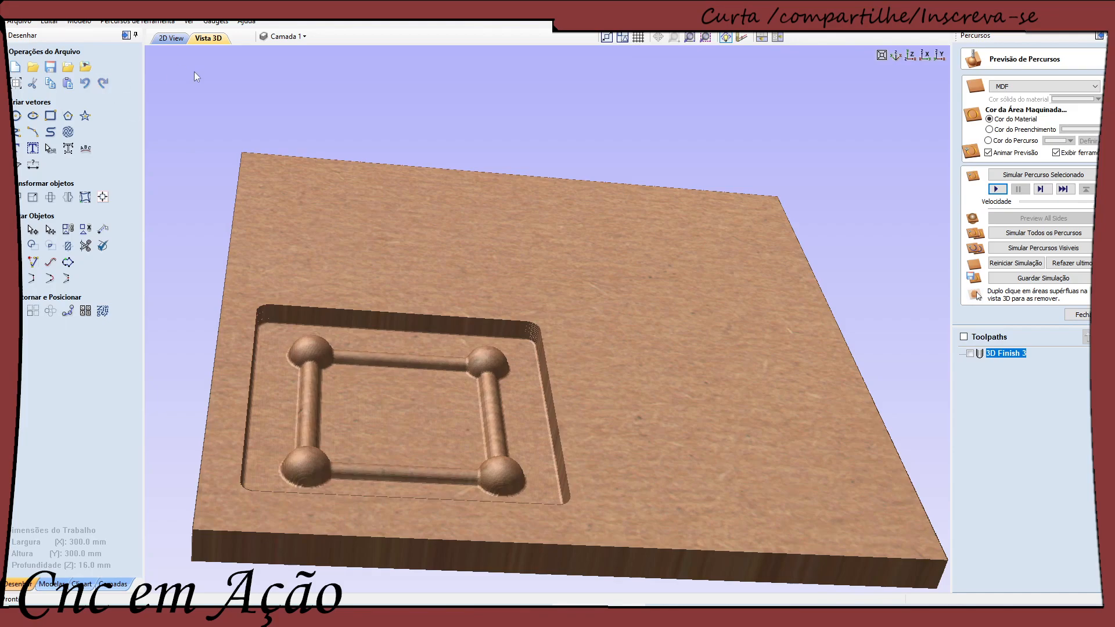
left_click(173, 37)
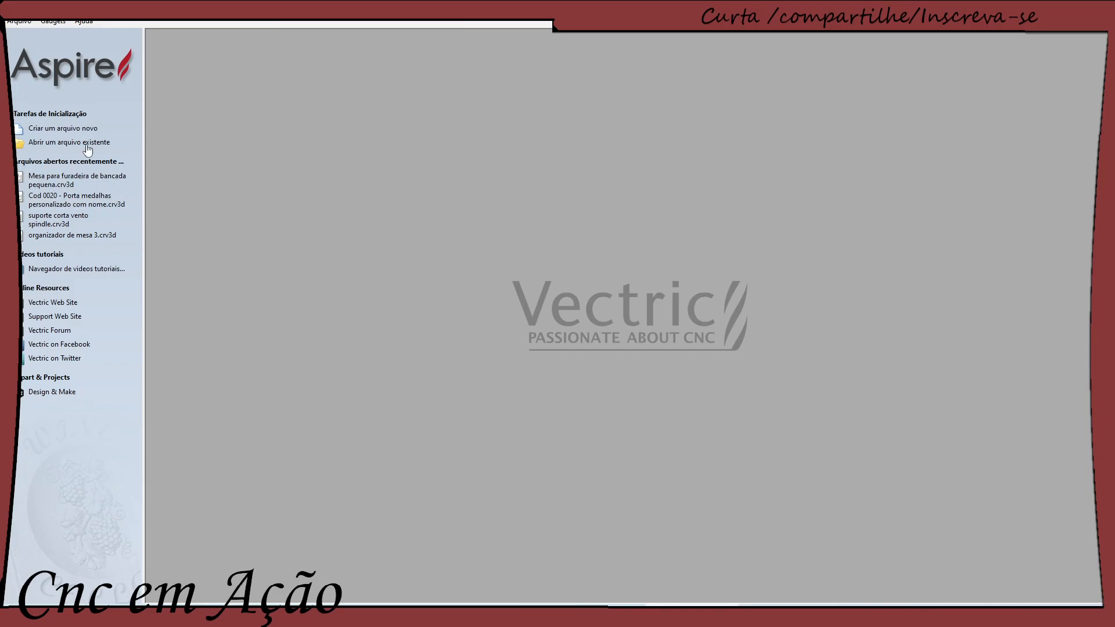
Step: Create a new single-sided job 200 mm wide and 200 mm high
left_click(69, 129)
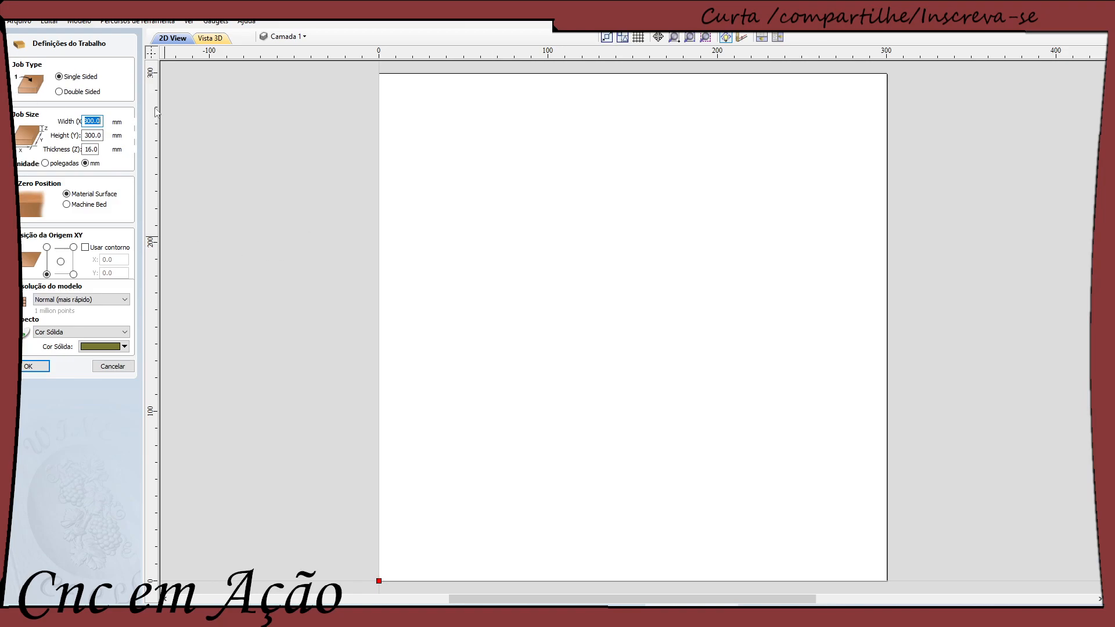
type("200")
key("Tab")
type("200")
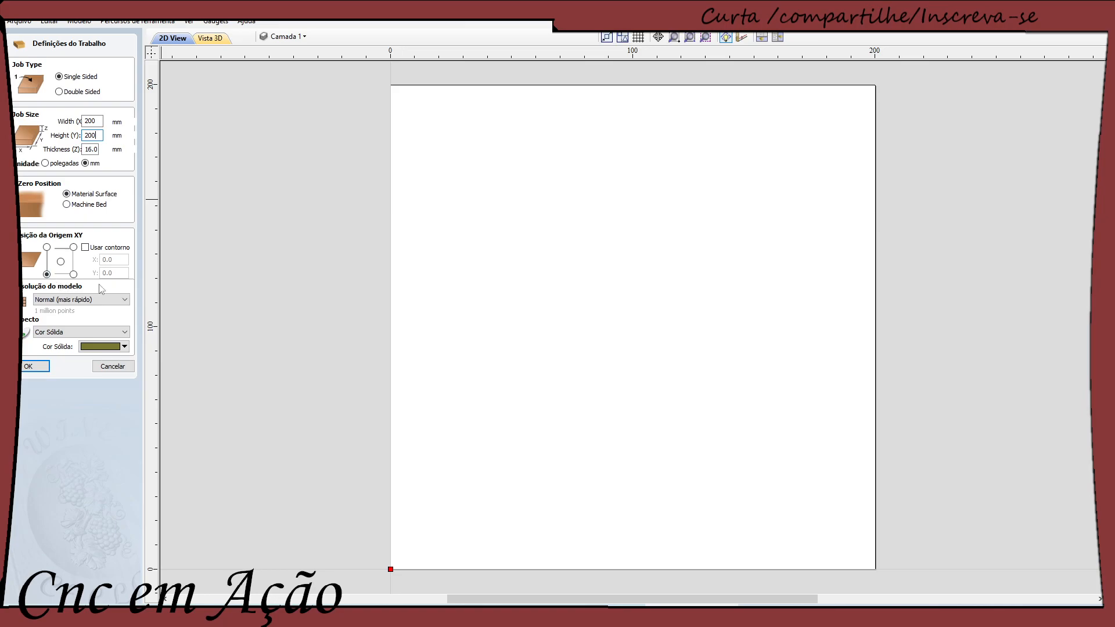
left_click(36, 367)
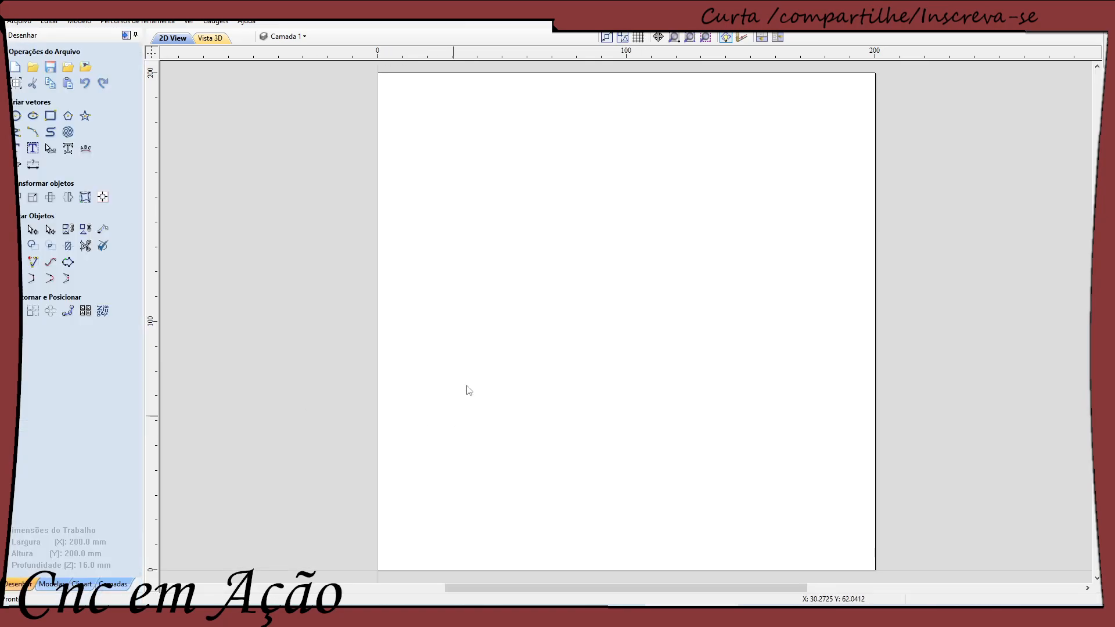
left_click(210, 38)
left_click_drag(584, 426, 640, 237)
left_click_drag(524, 270, 521, 273)
left_click(162, 40)
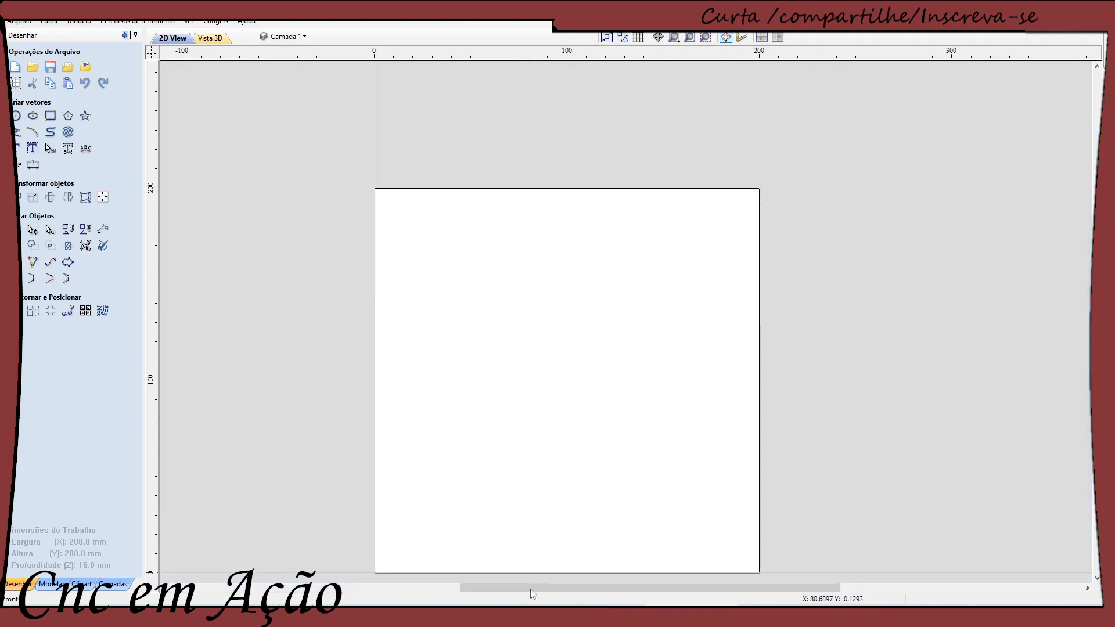
Step: Enter a rectangle size of 50 by 50 mm and place the rectangle centred at about X 55, Y 45 mm
left_click(49, 118)
scroll(619, 478, "up", 4)
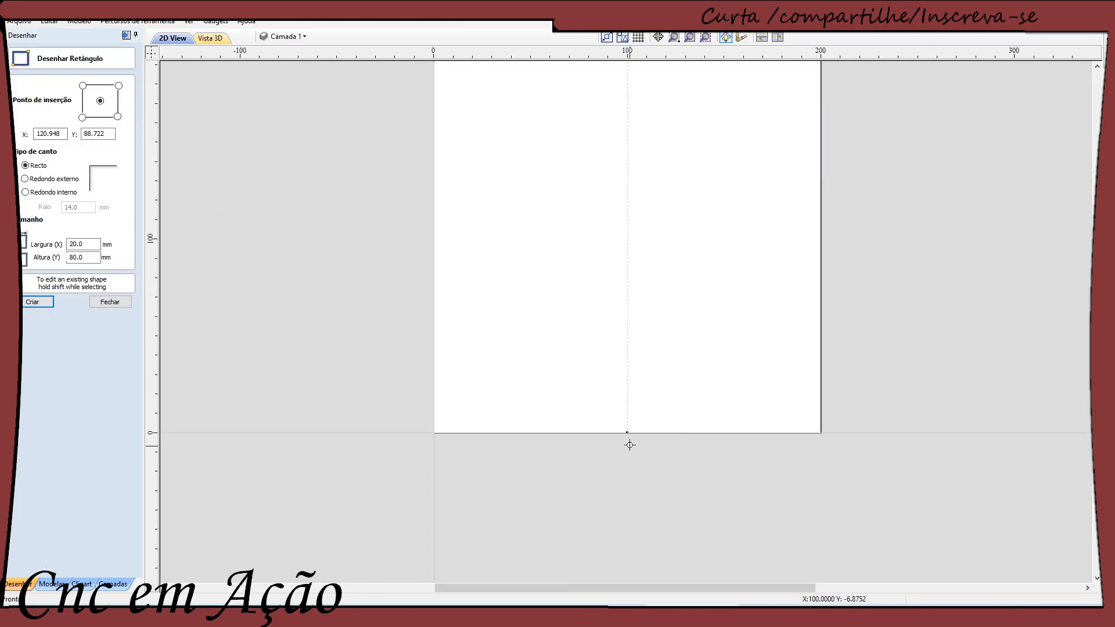
scroll(528, 298, "down", 2)
scroll(529, 298, "down", 1)
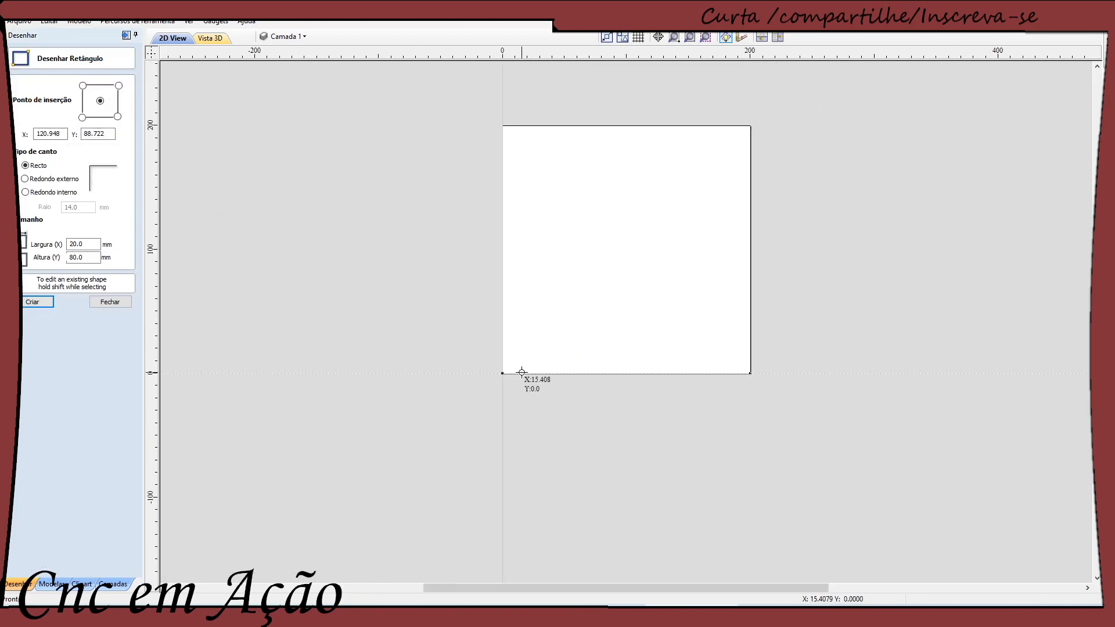
scroll(560, 301, "up", 3)
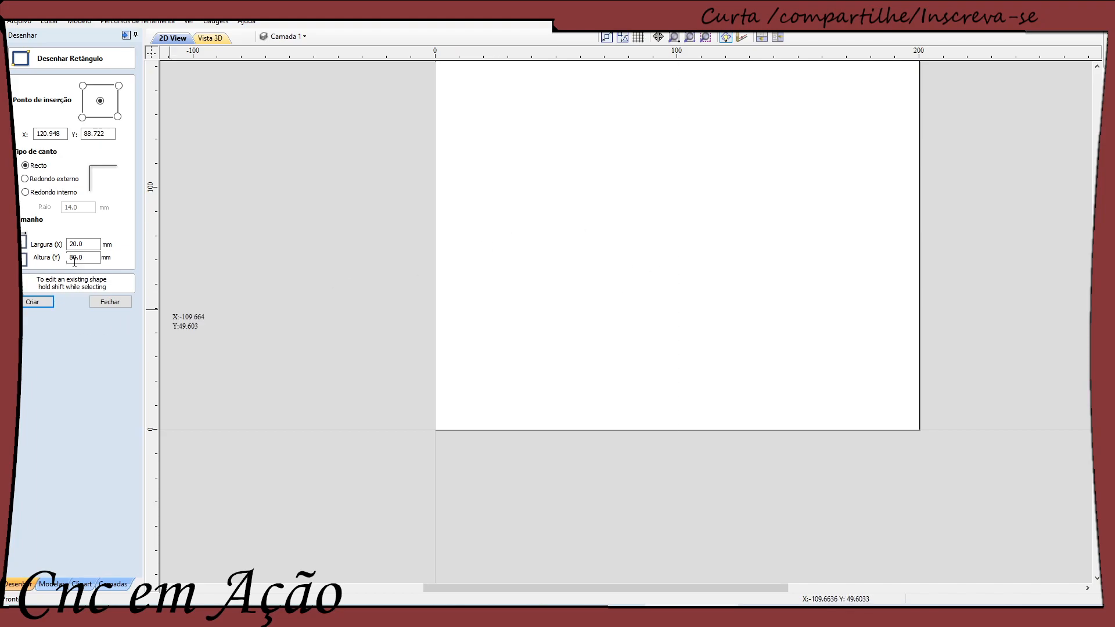
double_click(82, 244)
type("50")
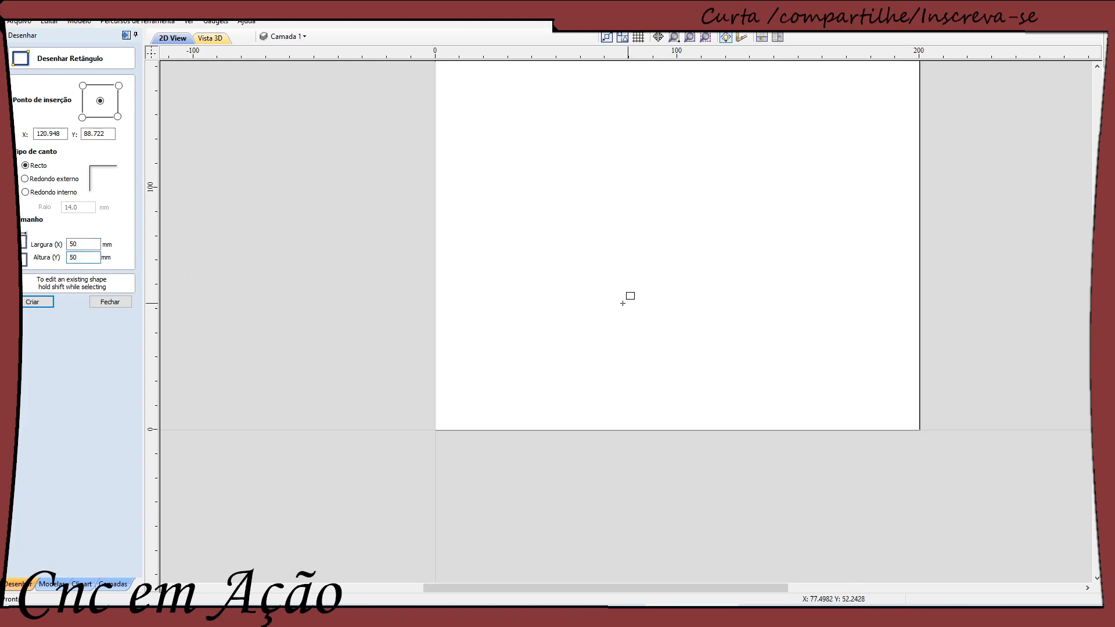
left_click(567, 321)
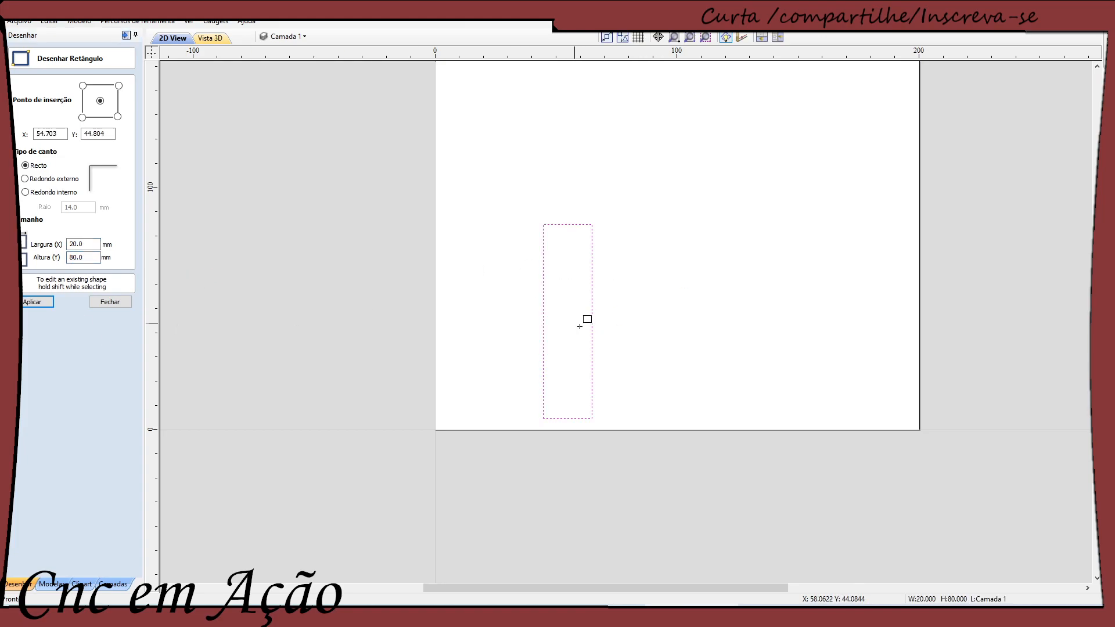
Step: Set the placed rectangle's width and height to 50 mm each
double_click(83, 244)
type("50")
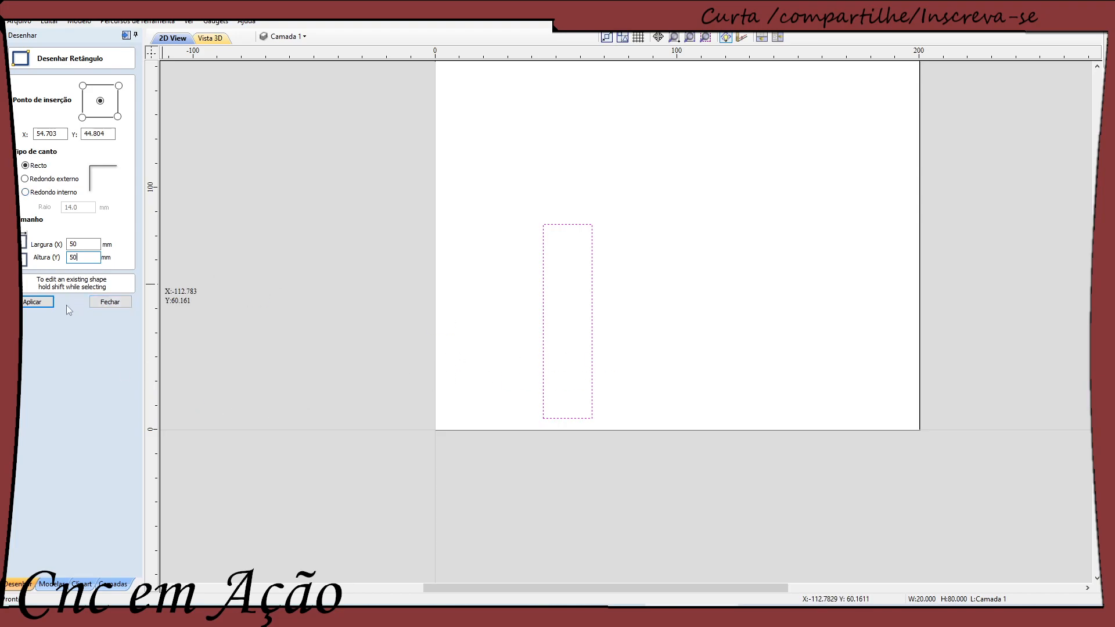
left_click(47, 303)
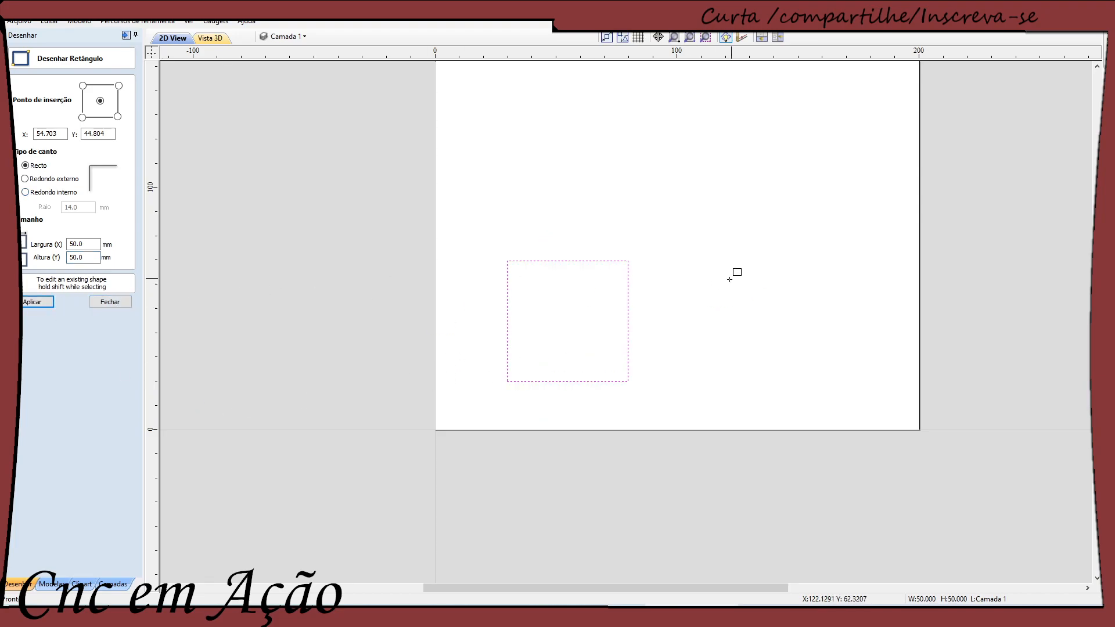
left_click(110, 302)
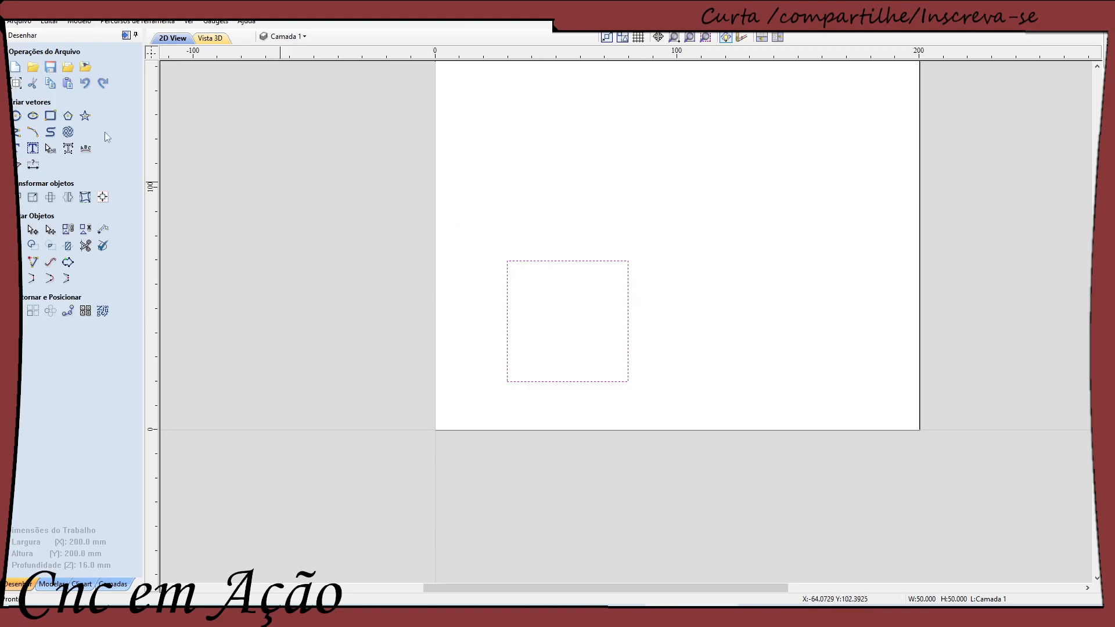
Step: Draw four 20 mm diameter circles centred on the corners of the square
left_click(16, 116)
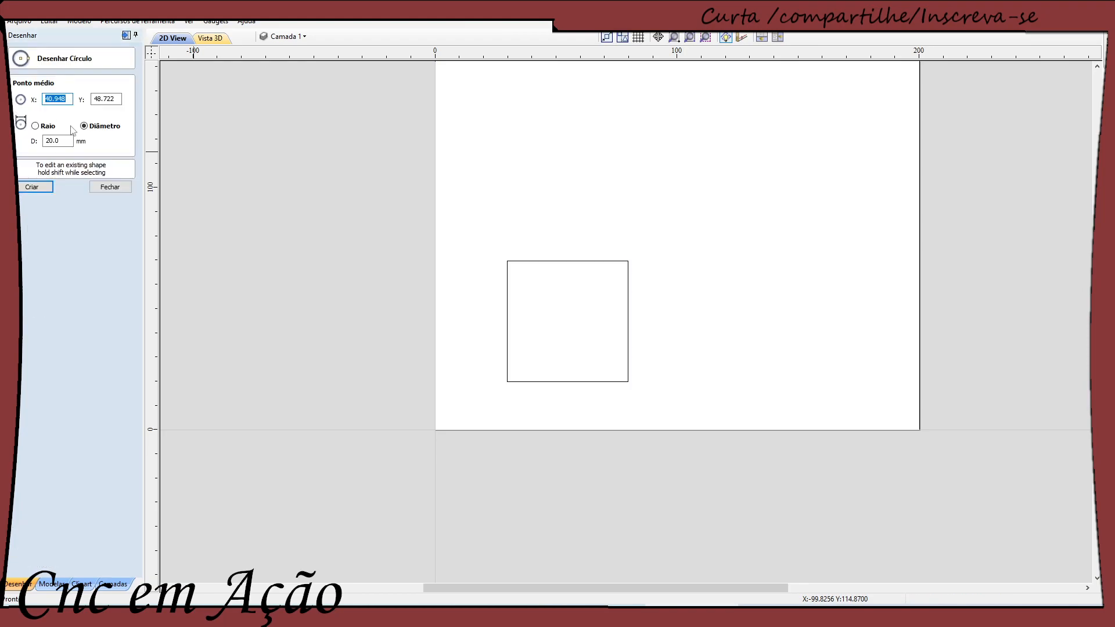
left_click_drag(66, 141, 40, 150)
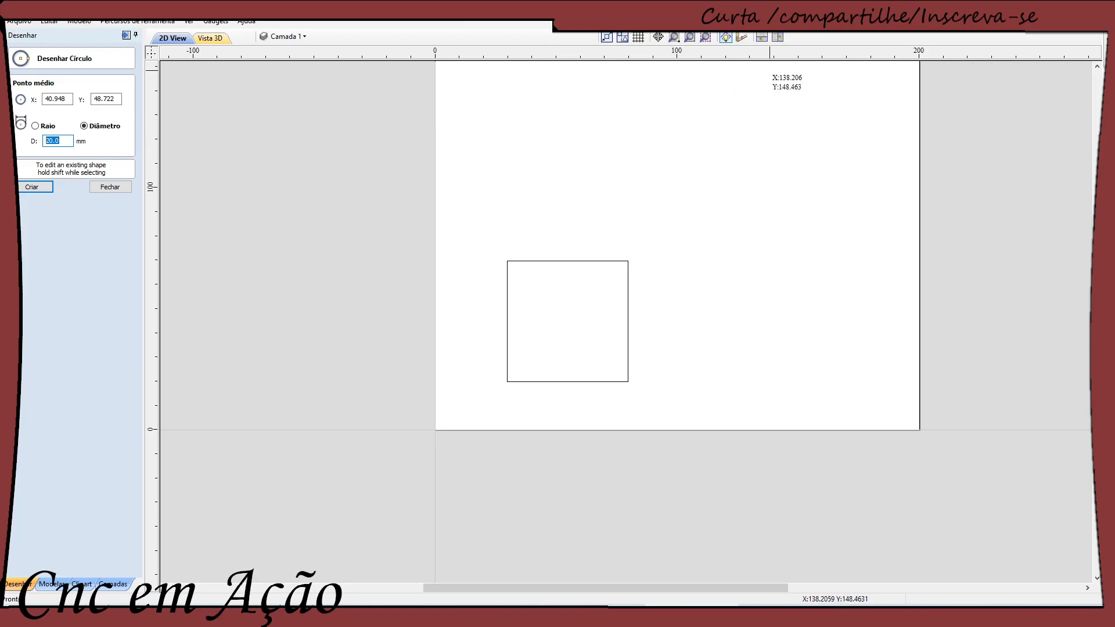
left_click(507, 260)
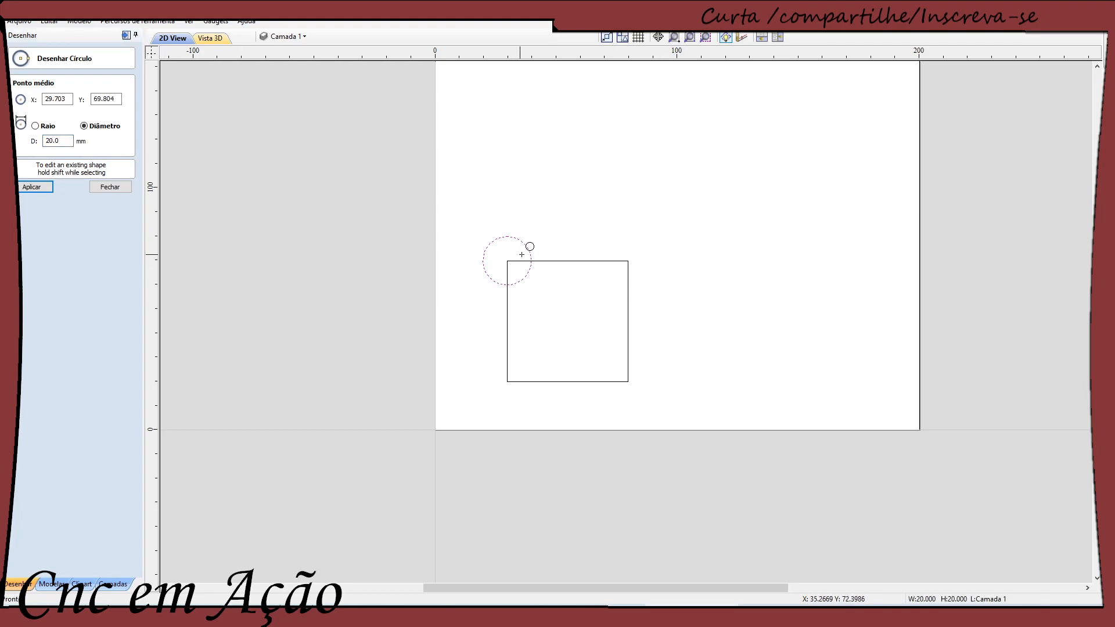
left_click(627, 260)
left_click(627, 381)
left_click(507, 382)
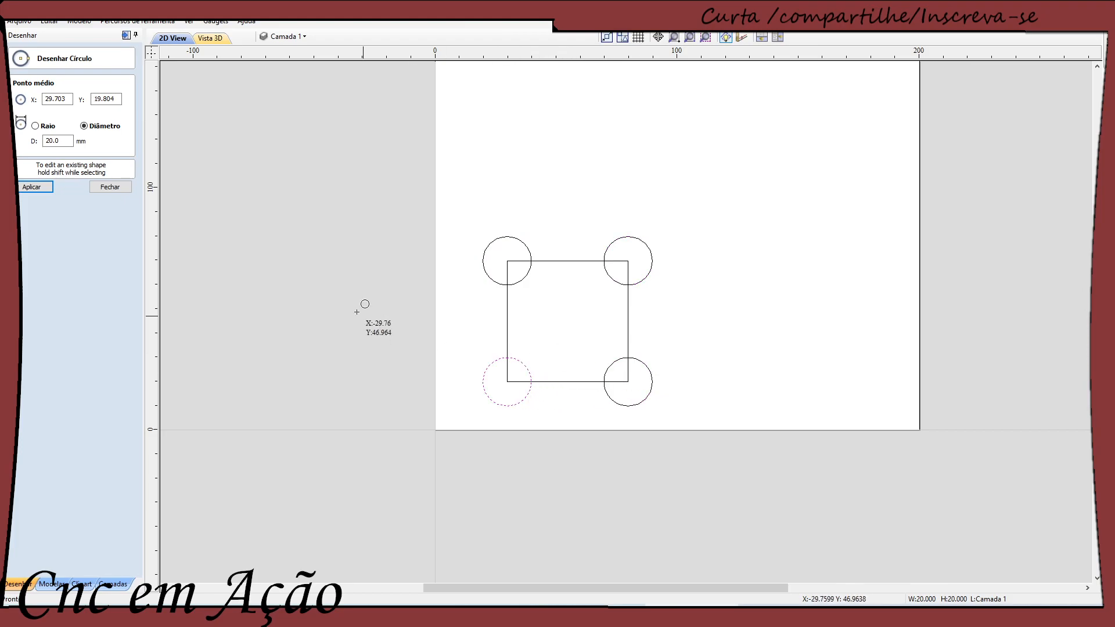
left_click(117, 193)
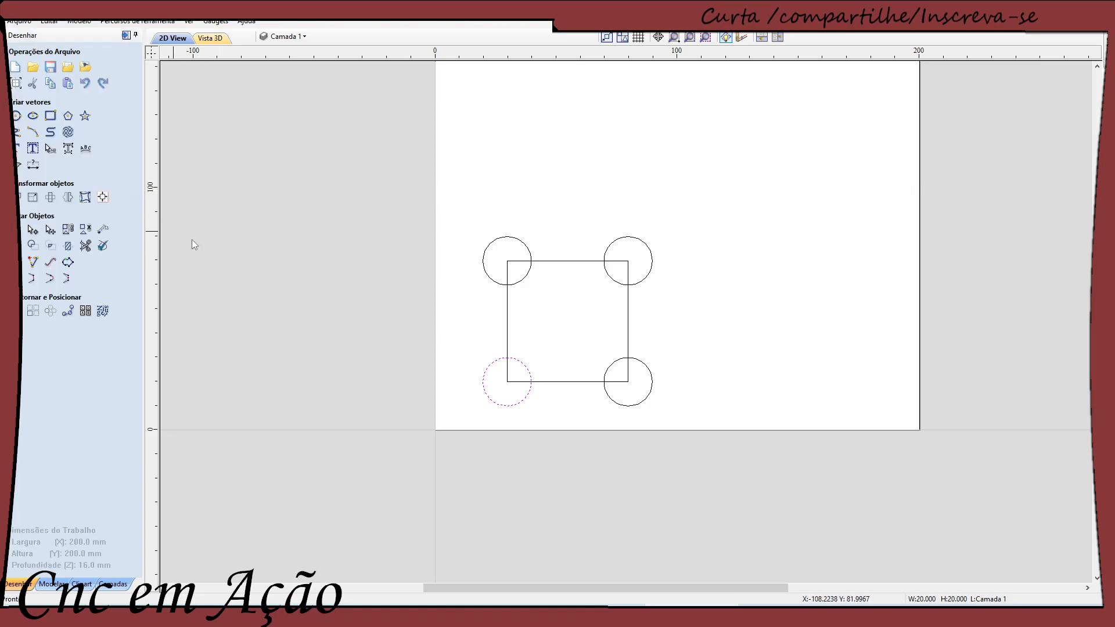
Step: Check the size of the upper-left corner circle in the finished frame project
left_click(507, 331)
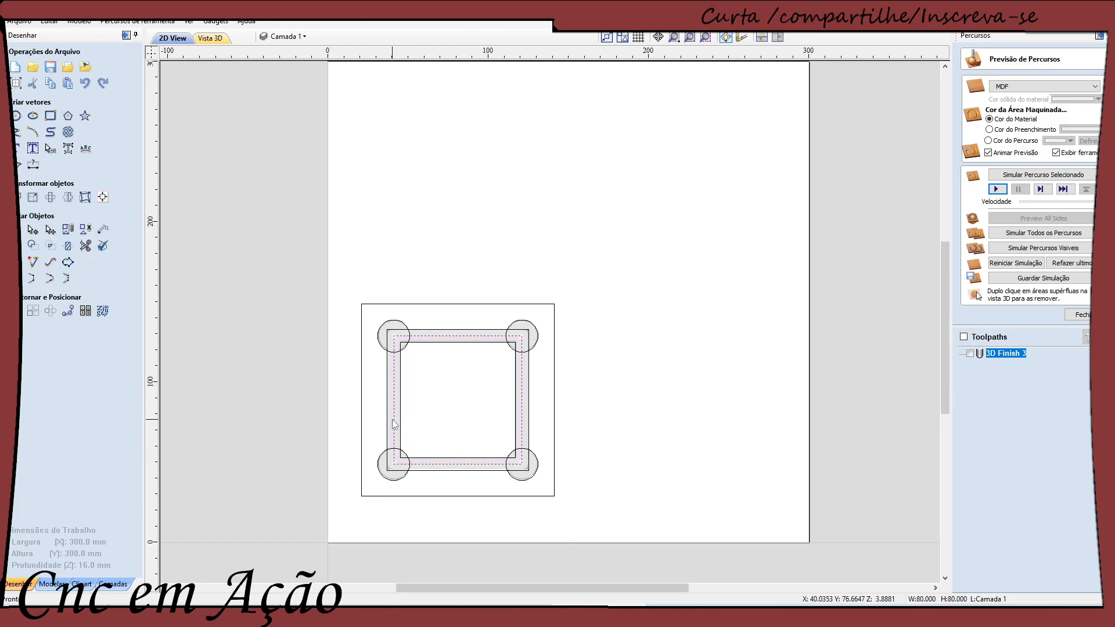
left_click(382, 347)
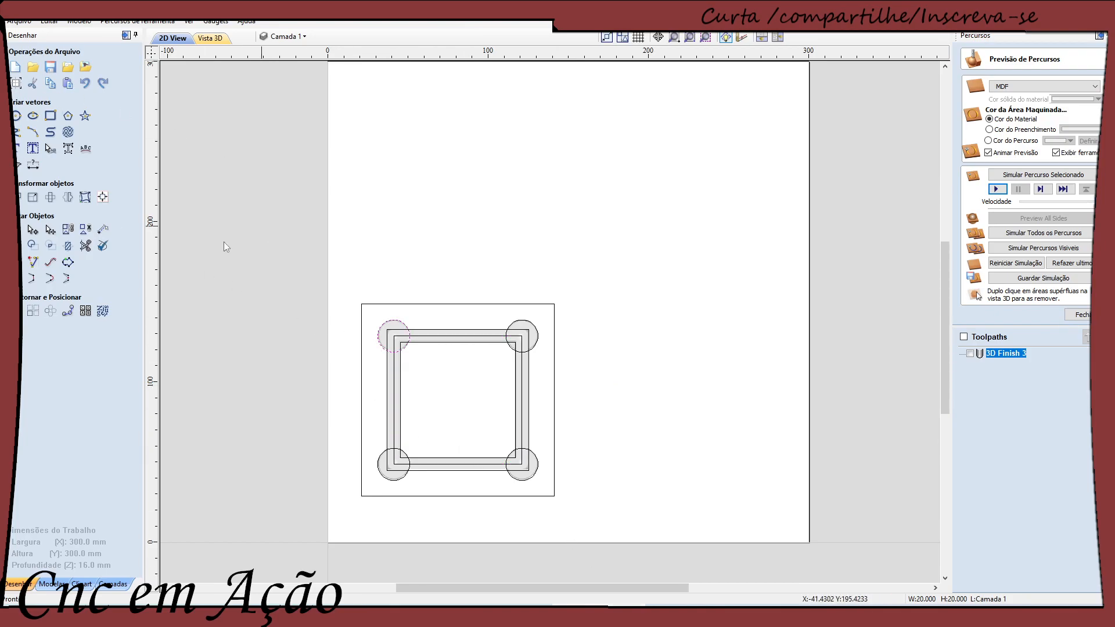
left_click(33, 197)
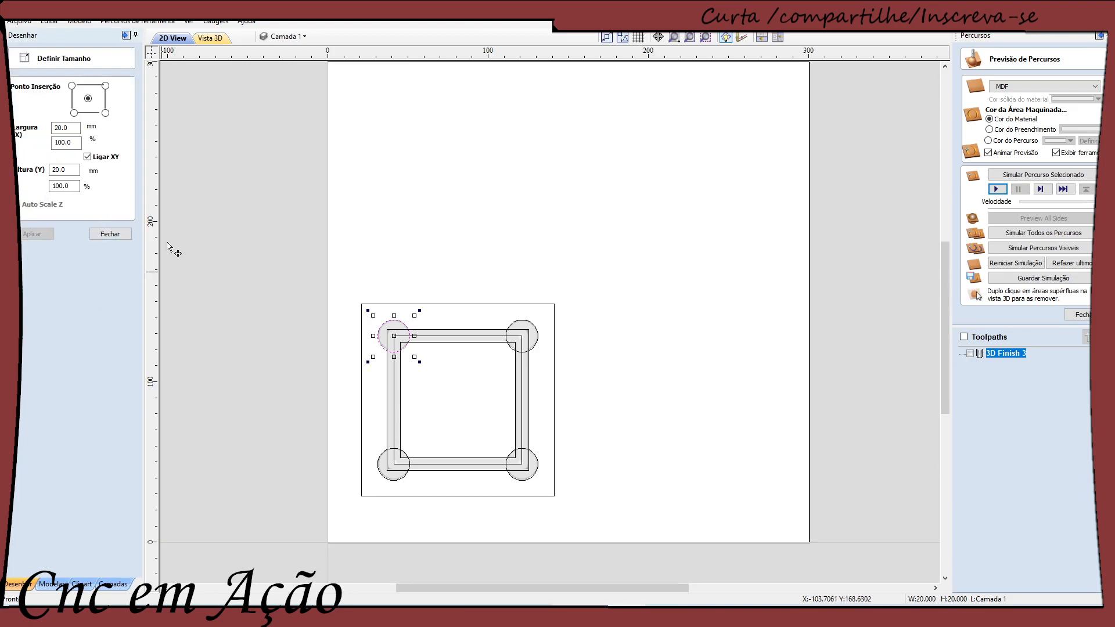
left_click(109, 235)
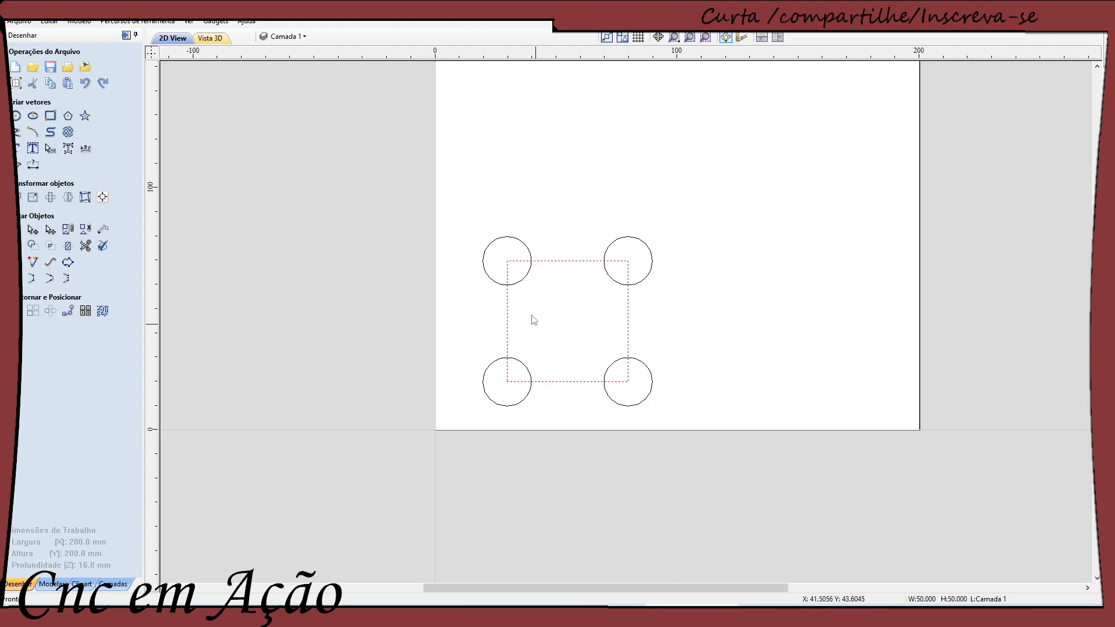
Step: Check the size of the upper-left corner circle in the new 200 mm job
left_click(487, 280)
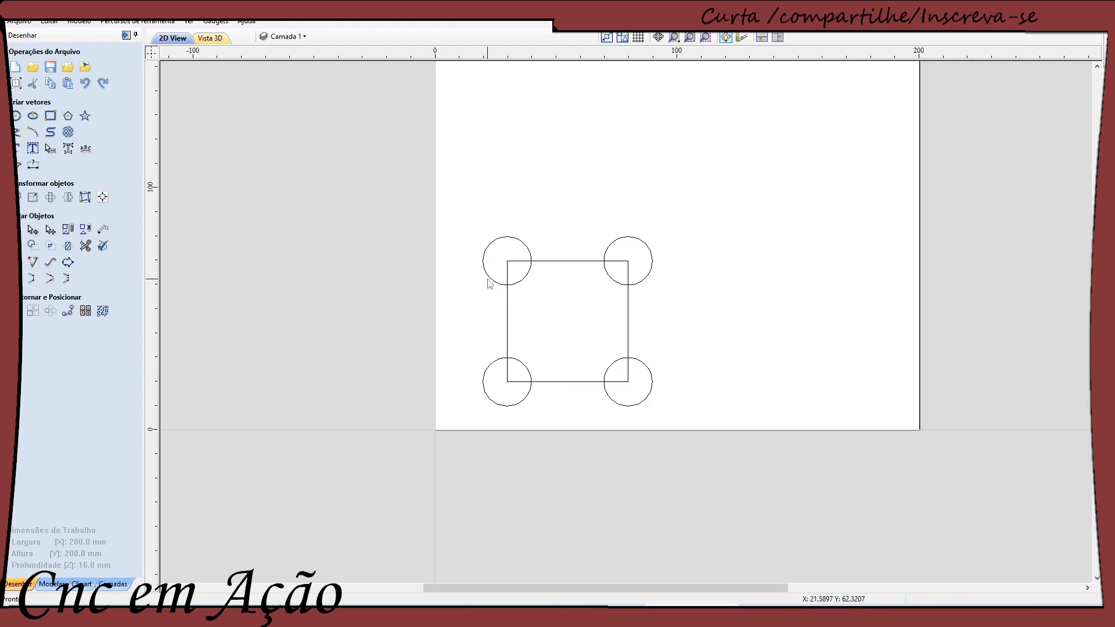
left_click(484, 267)
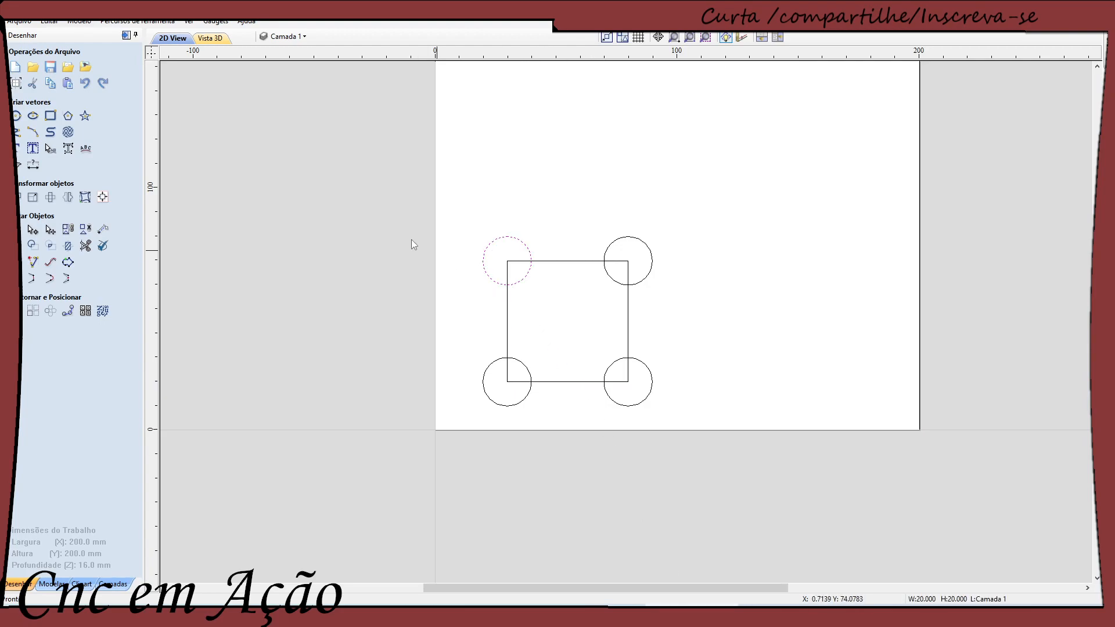
left_click(34, 198)
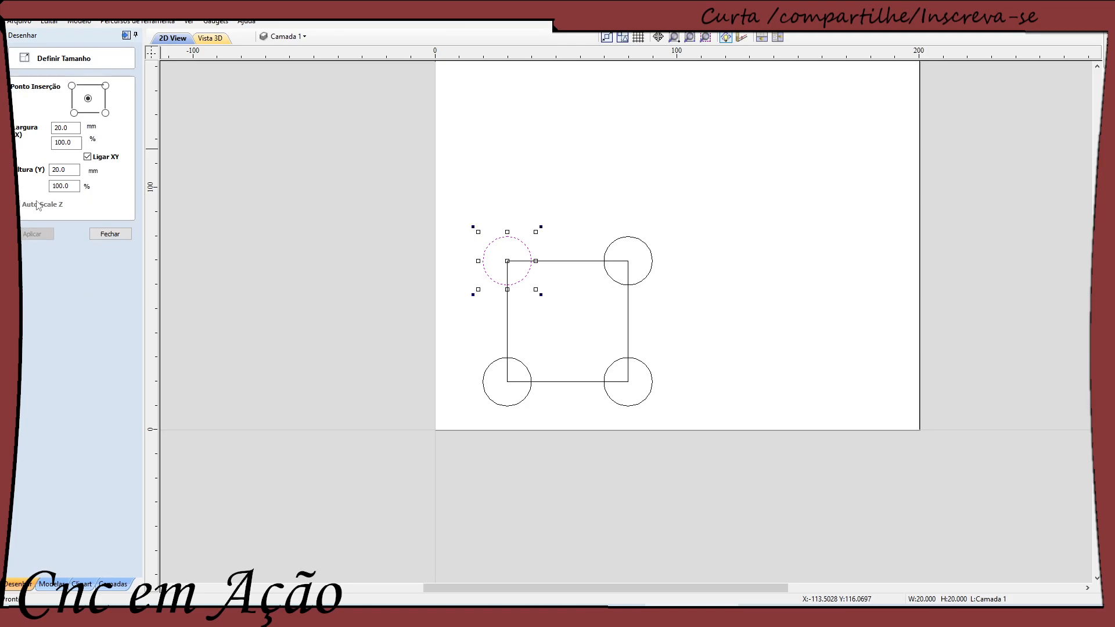
left_click(374, 373)
scroll(586, 324, "down", 3)
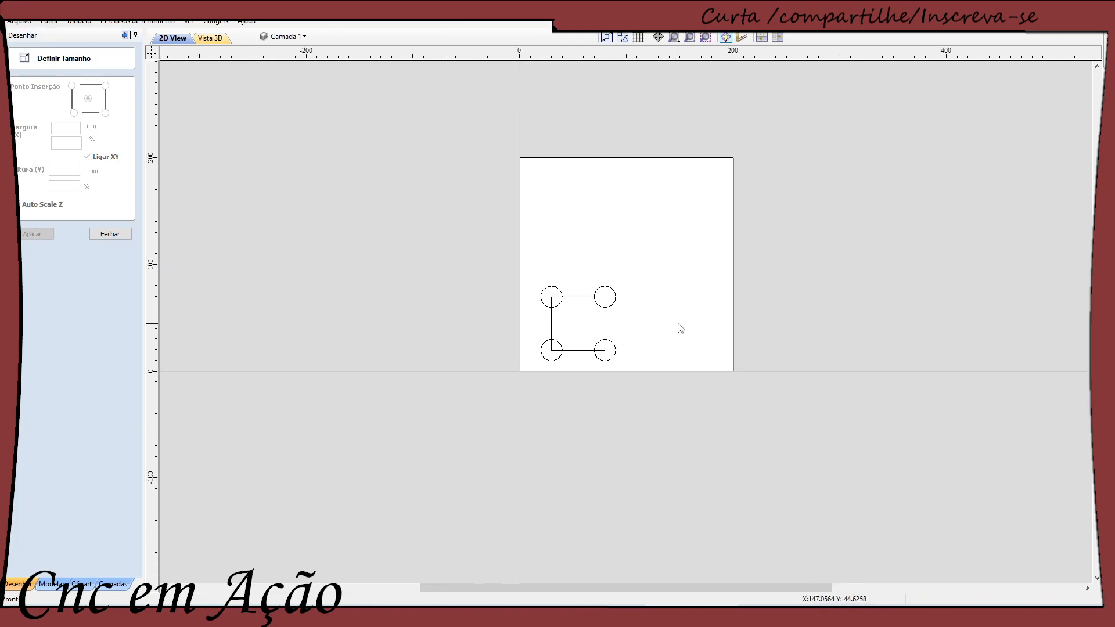
scroll(678, 328, "up", 2)
scroll(523, 284, "up", 1)
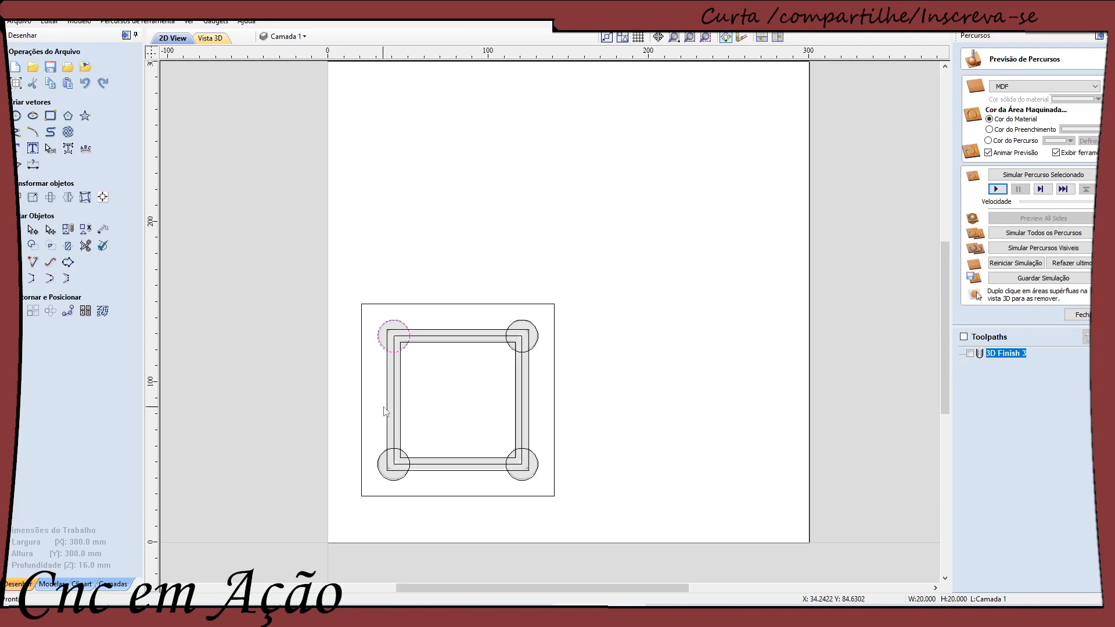
Step: Examine the inner square outline and the simulated rails in the finished frame project
left_click(399, 416)
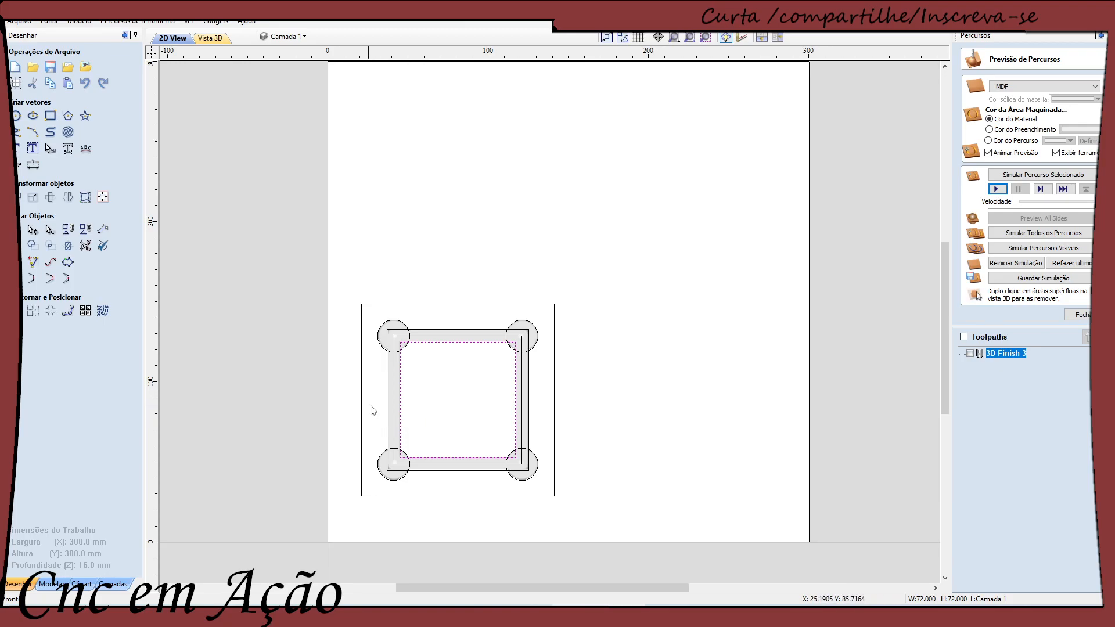
left_click(207, 39)
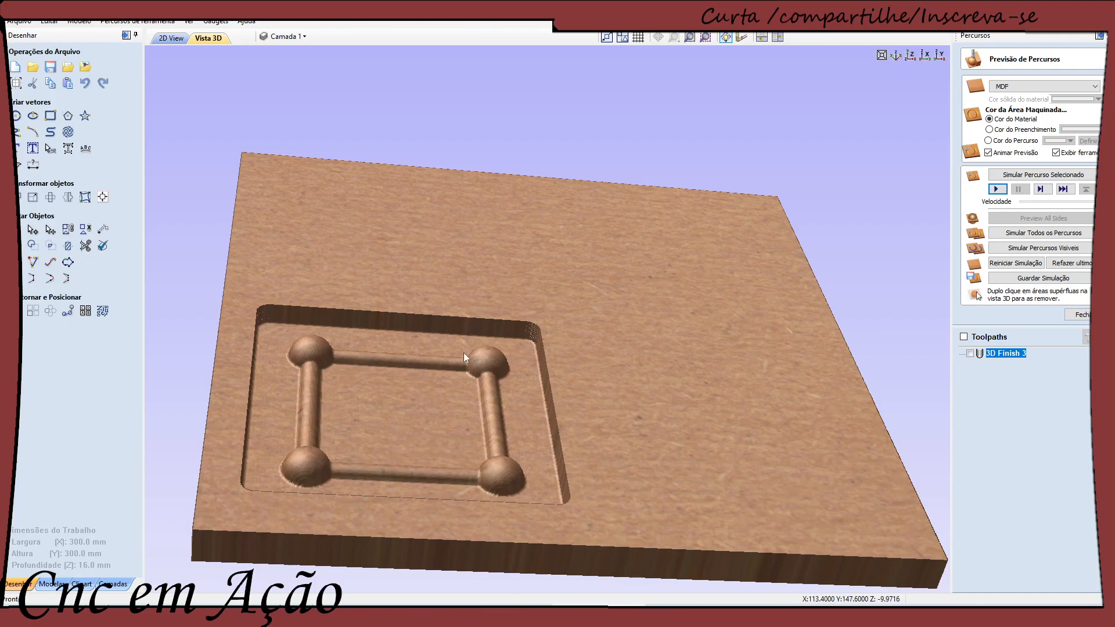
left_click(180, 38)
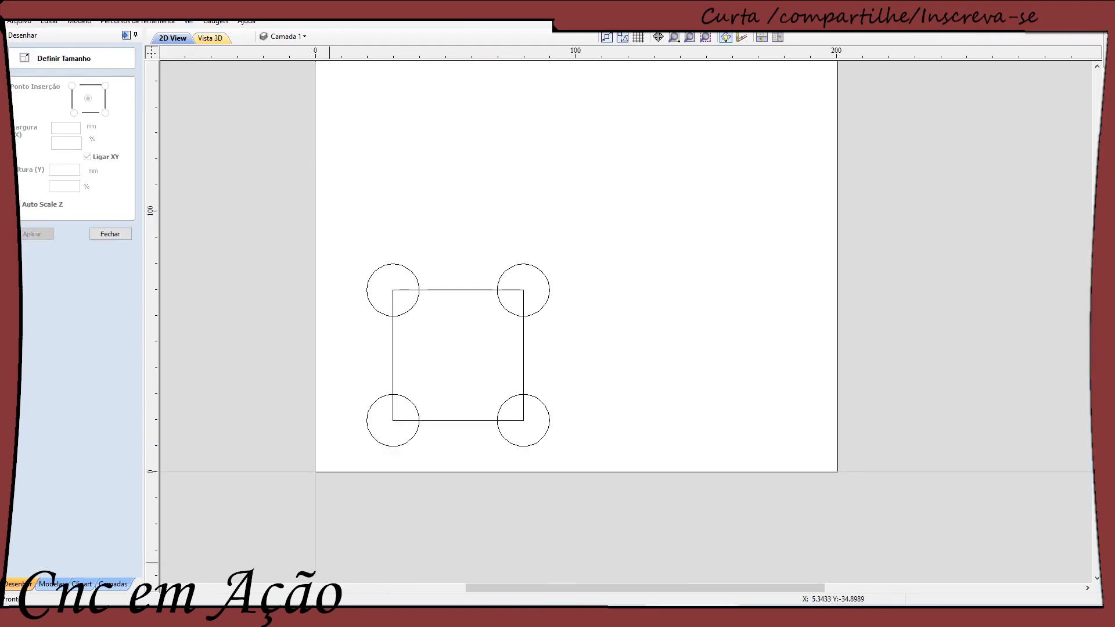
Step: Draw a horizontal rectangle about 66 mm wide and 7 mm high above the square with the corner circles
scroll(416, 281, "up", 1)
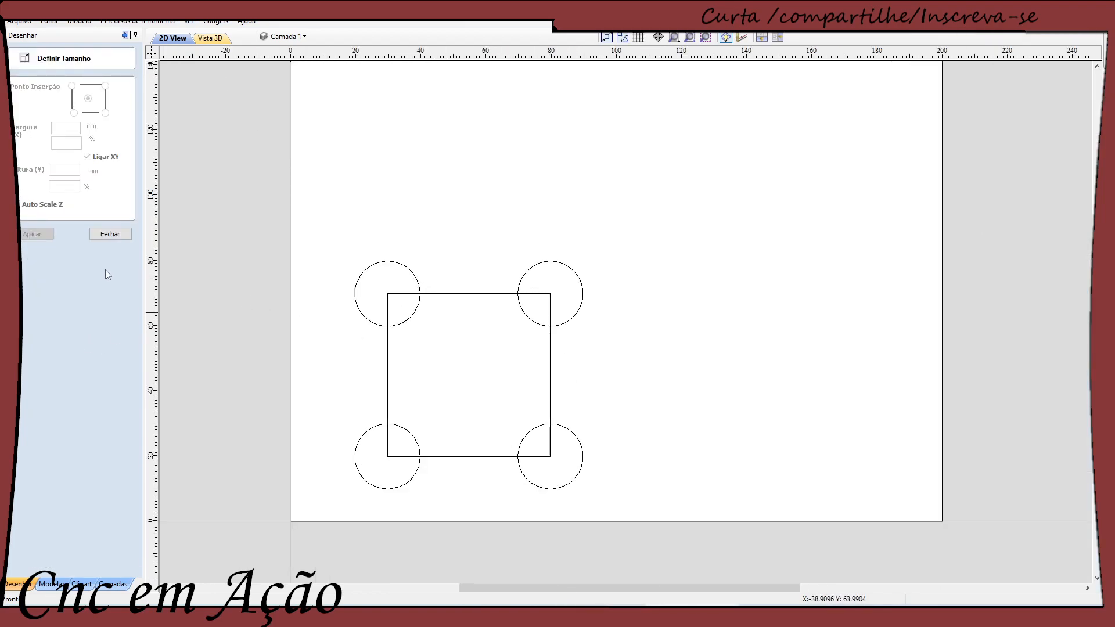
left_click(108, 235)
left_click(50, 115)
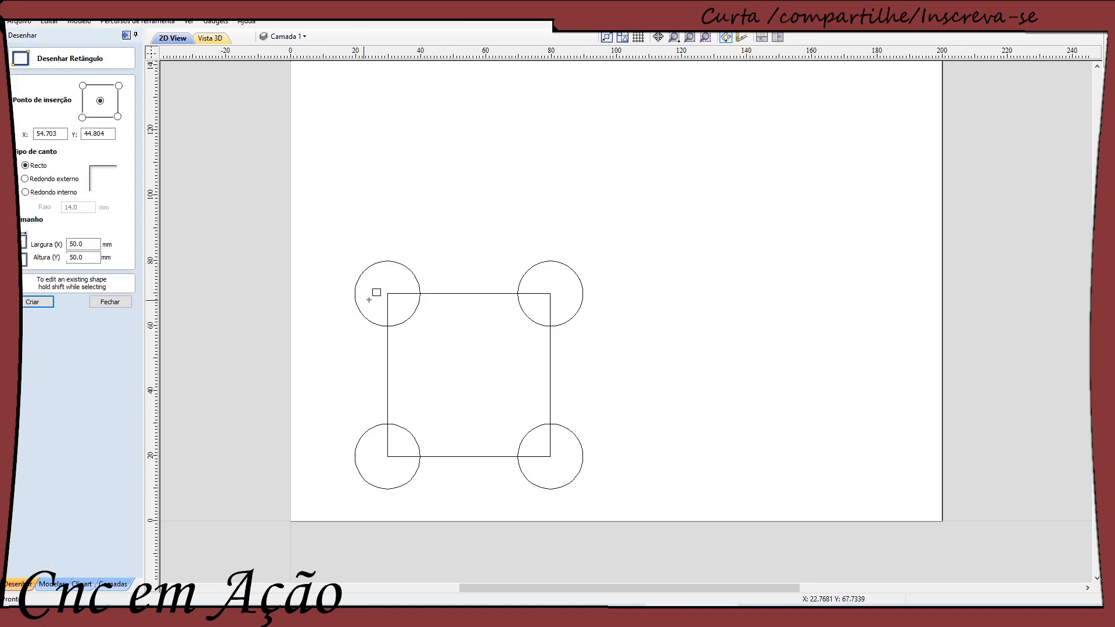
mouse_move(387, 179)
left_mouse_down()
mouse_move(447, 223)
mouse_move(603, 200)
left_mouse_up()
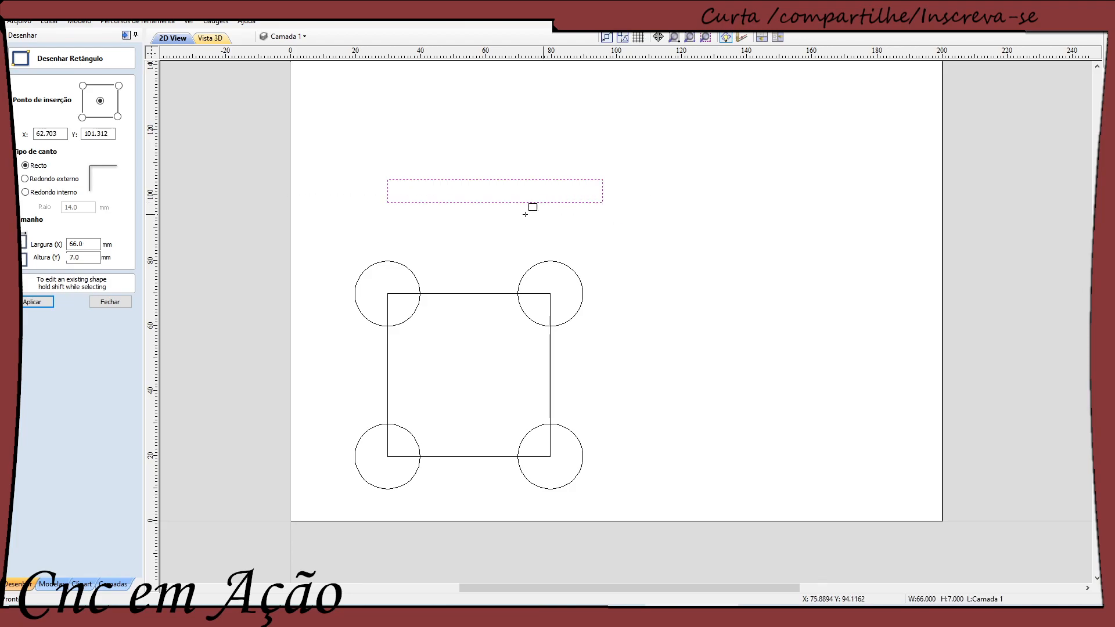
Step: Try to set the height of the horizontal rectangle above the square to 8 mm
double_click(76, 257)
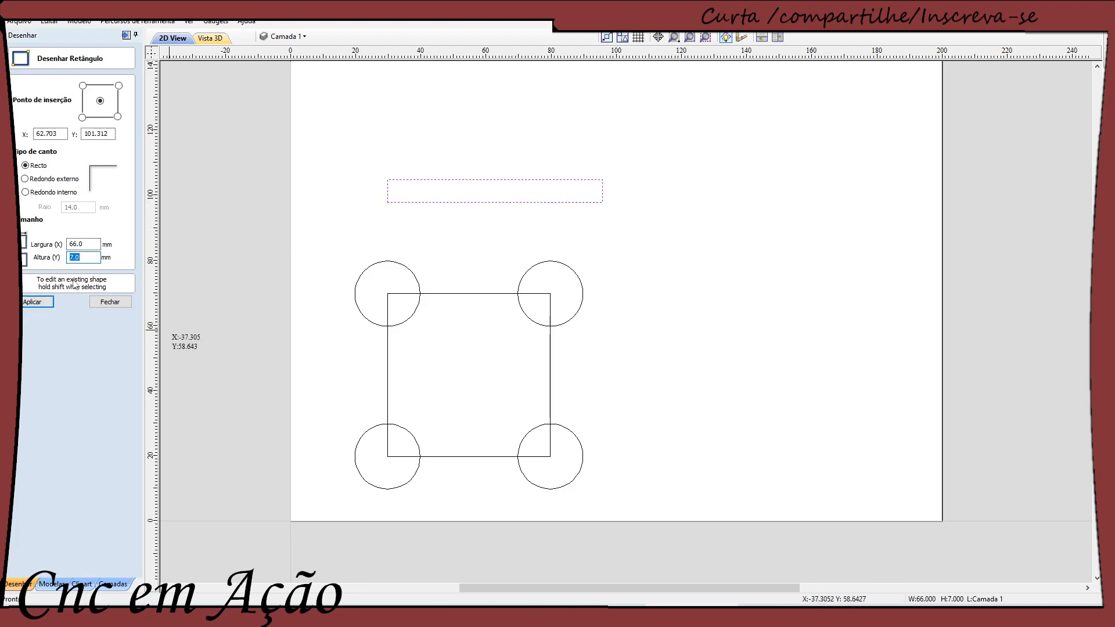
type("5")
key("BackSpace")
type("8")
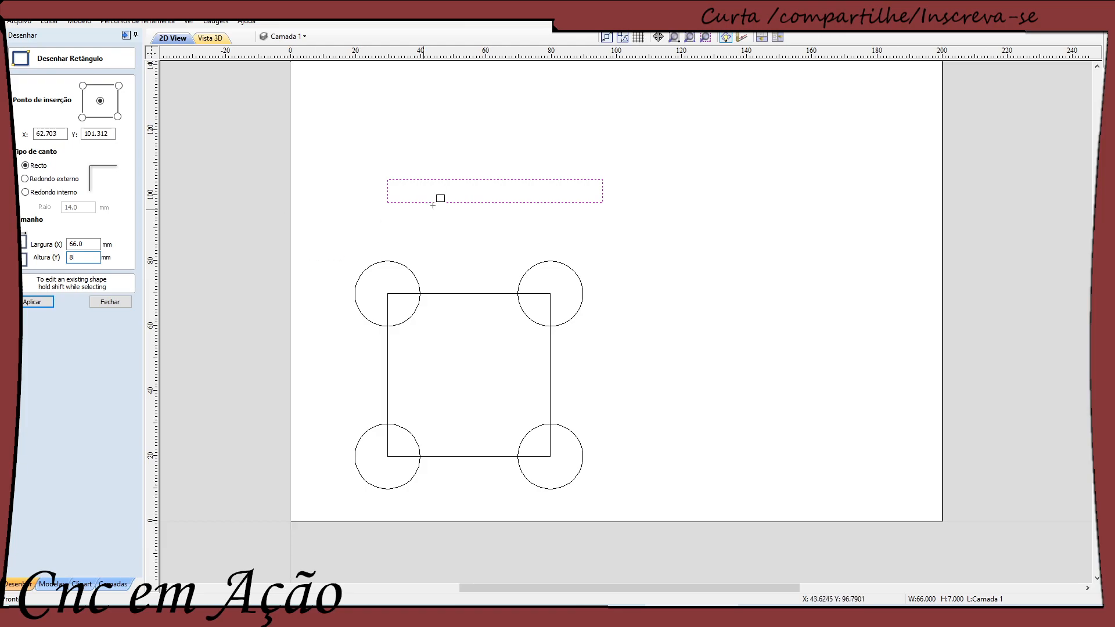
left_click(108, 303)
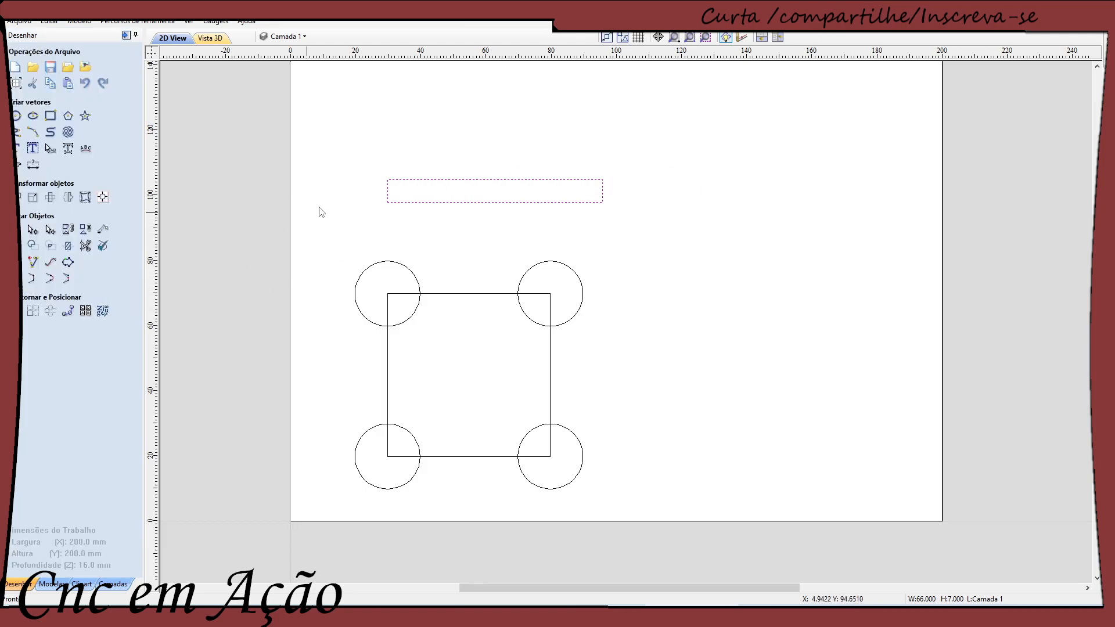
Step: Shorten the rectangle to 50 mm wide by fitting it to the square's top edge, and place it back above the square
left_click(386, 191)
left_click_drag(388, 191, 387, 294)
left_click_drag(608, 293, 550, 294)
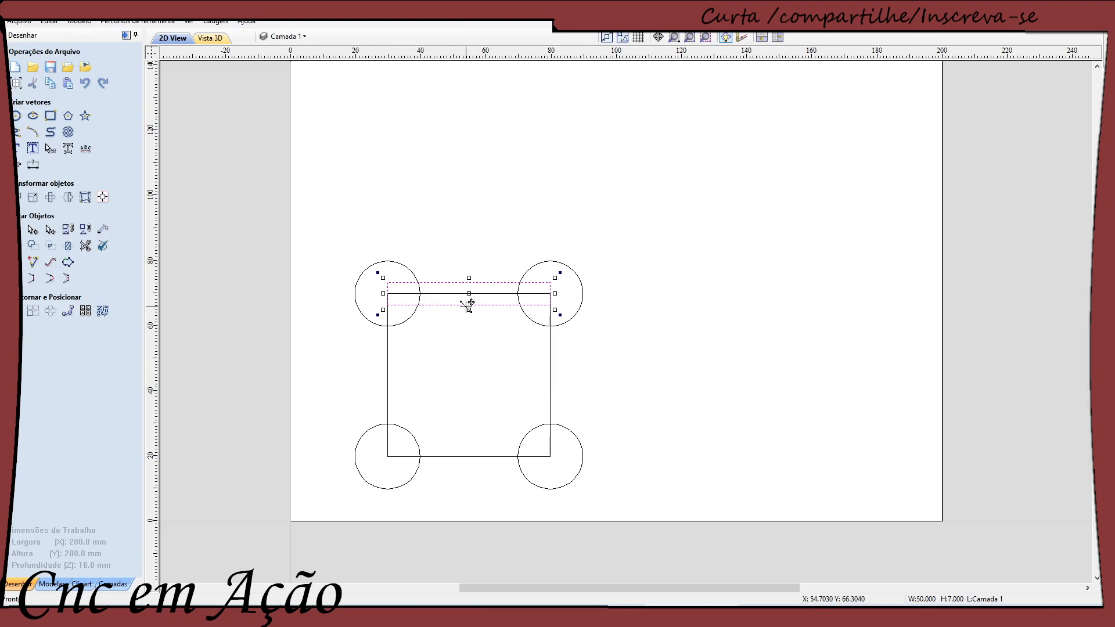
left_click_drag(469, 306, 469, 158)
Step: Offset the square 4 mm to both sides with sharp corners, keeping the original outline
left_click(457, 295)
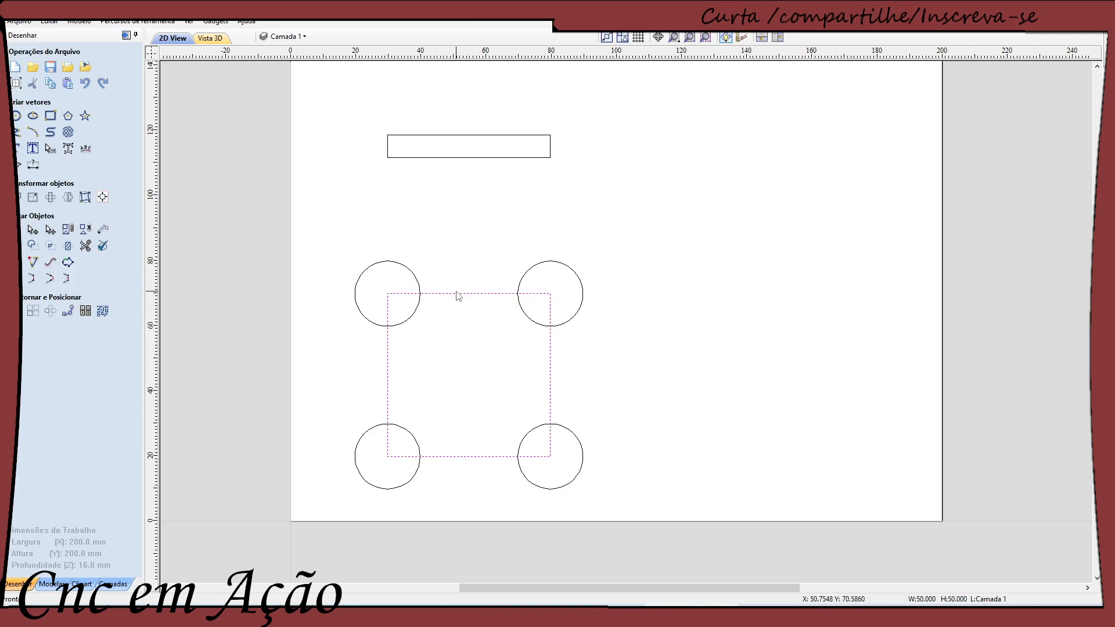
left_click(32, 310)
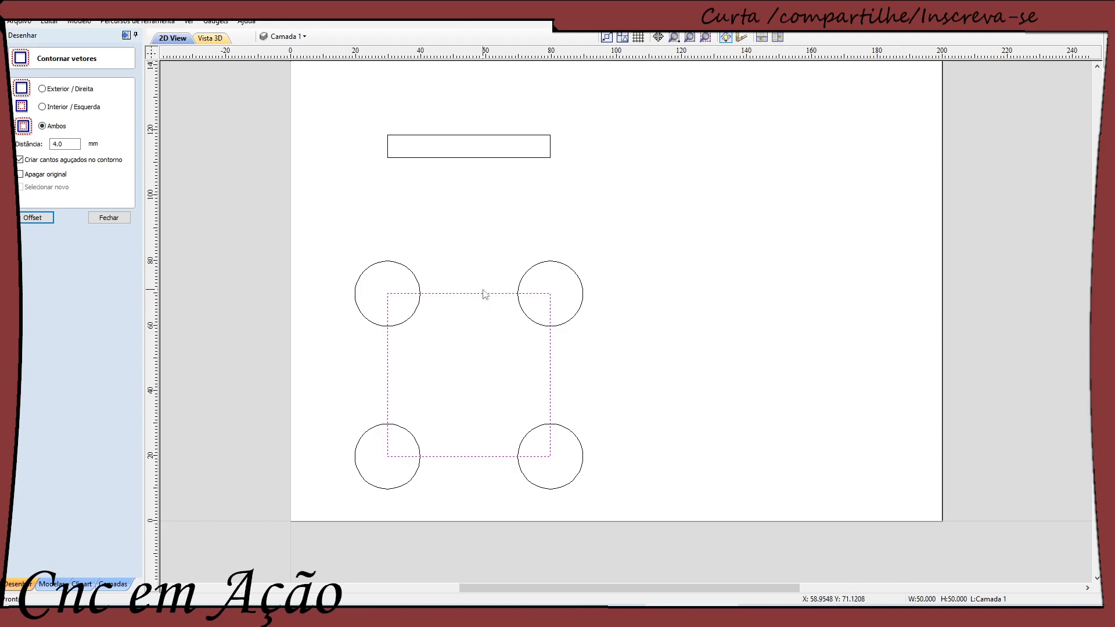
left_click(51, 218)
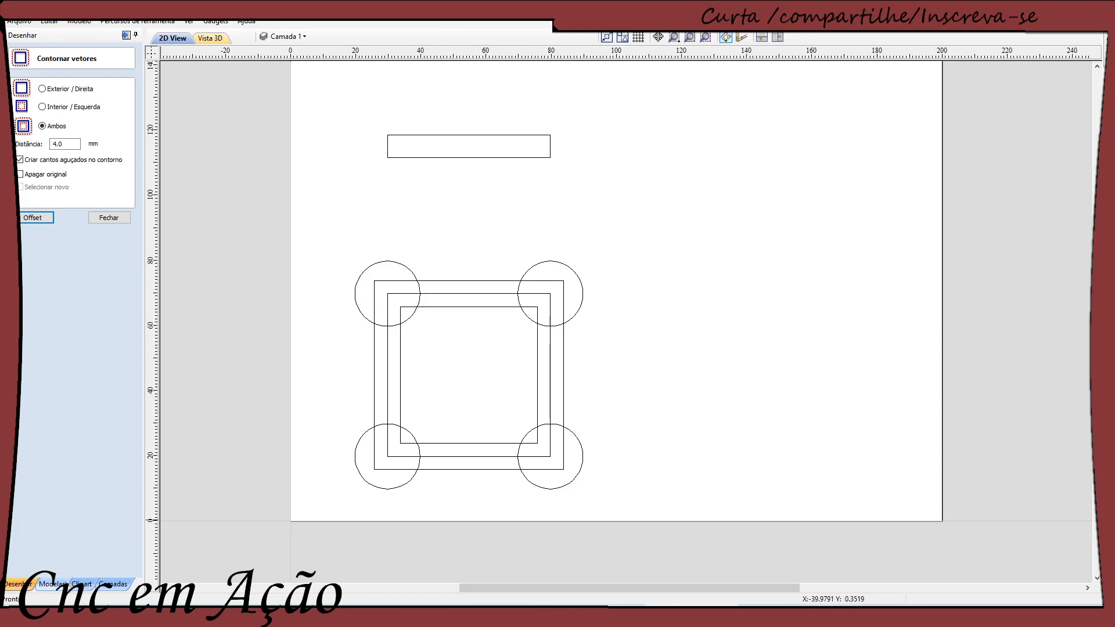
left_click(51, 585)
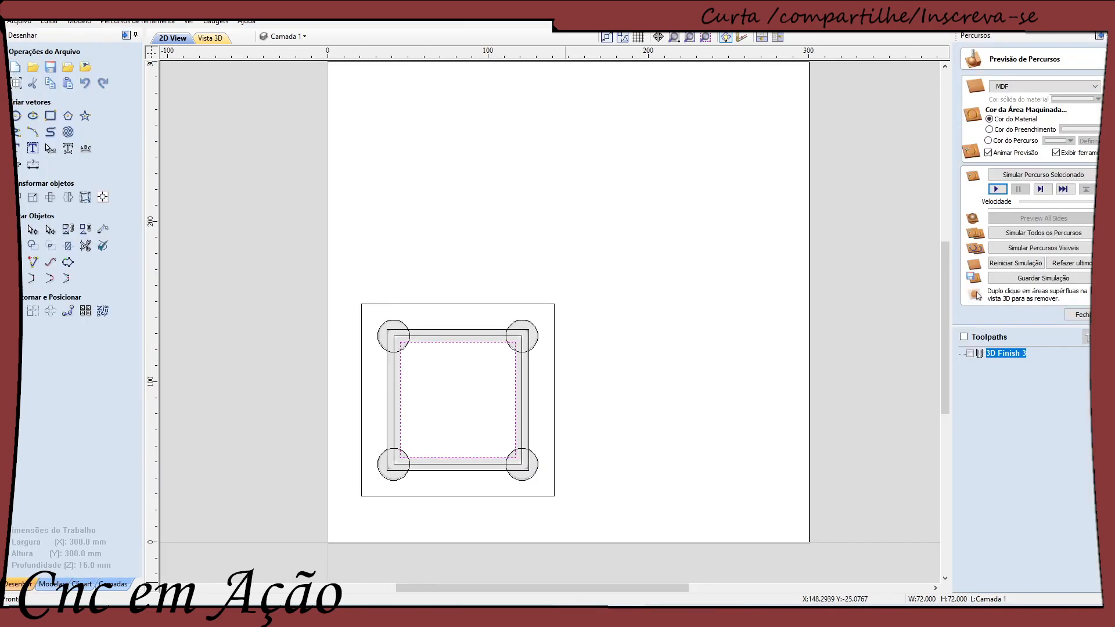
Step: Examine the corner spheres and rounded rails in the finished frame project's 3D simulation, and return to the new job
left_click(210, 38)
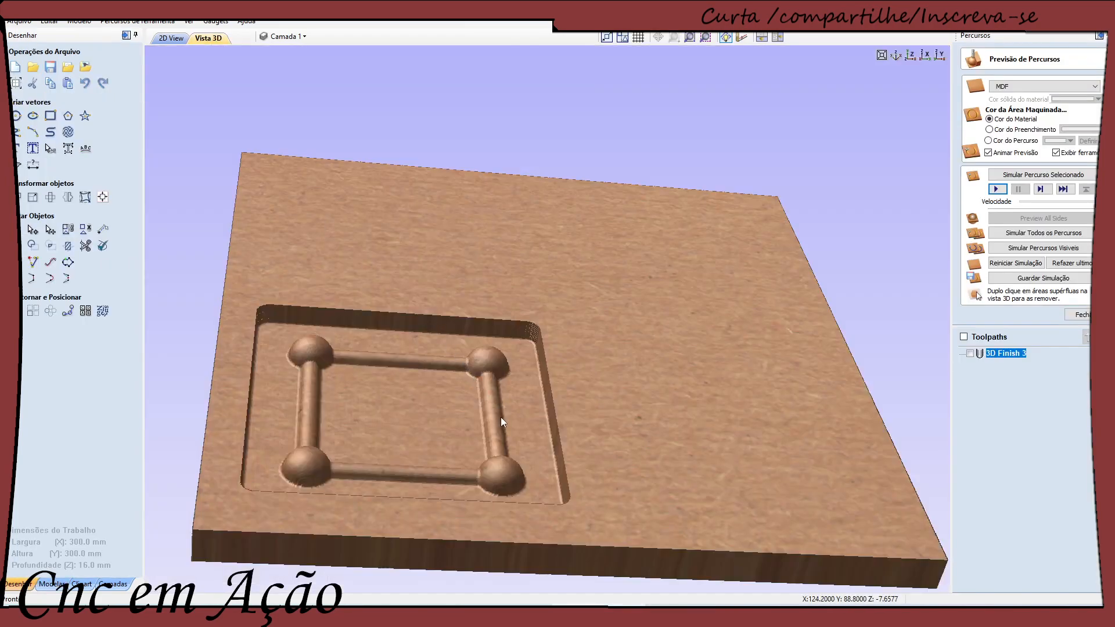
left_click_drag(373, 368, 322, 389)
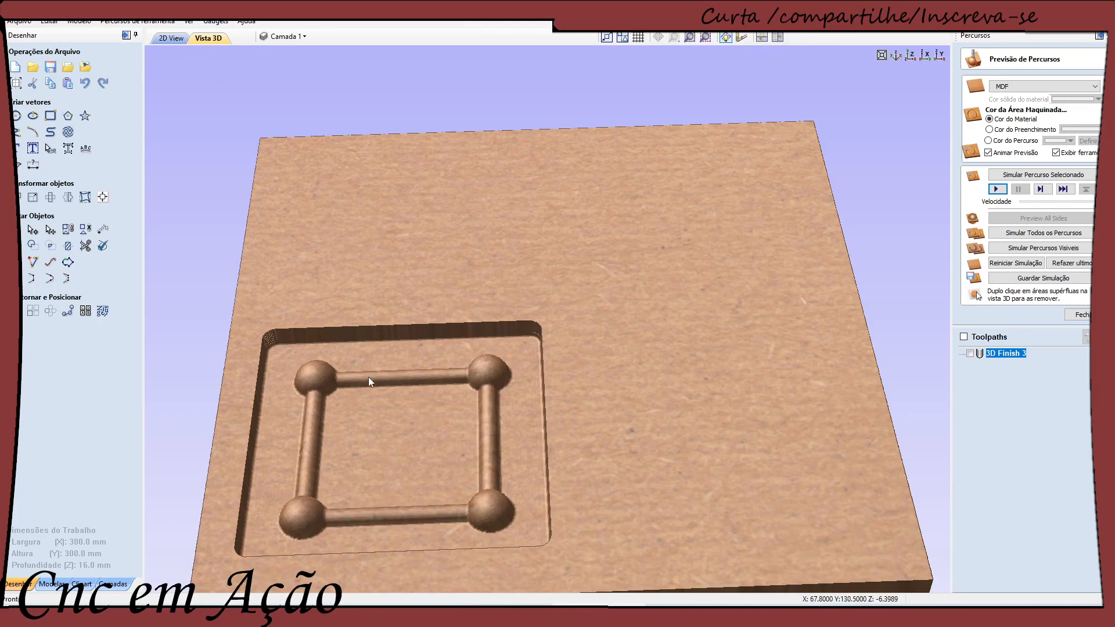
left_click(694, 613)
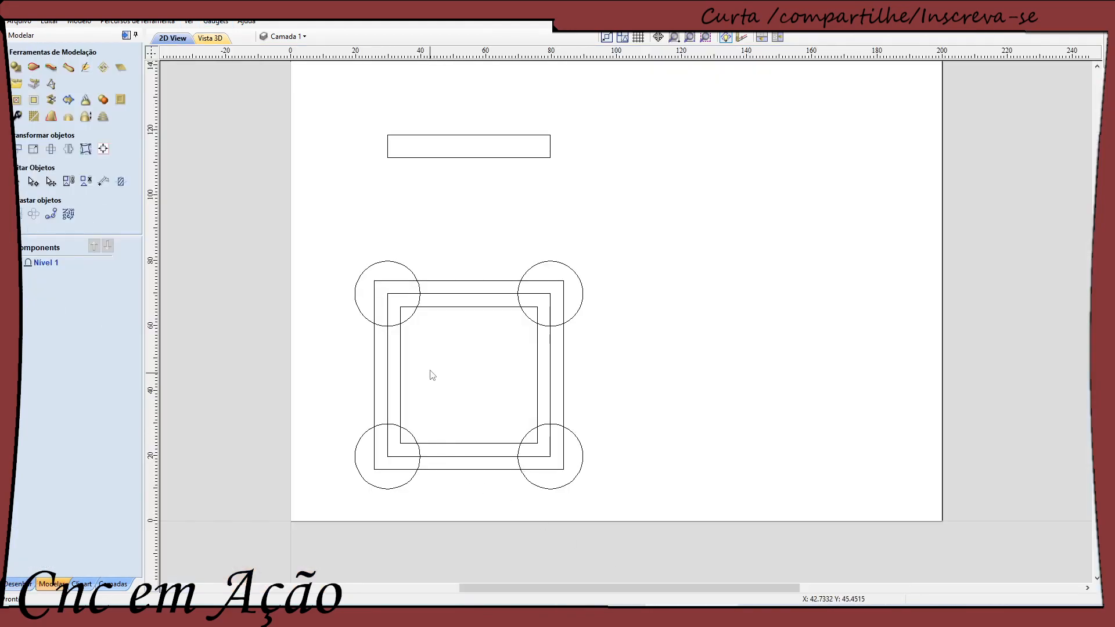
Step: Create 90° round-profile shapes with no height limit from the four corner circles, inspect them in 3D, and start a new component
left_click(366, 319)
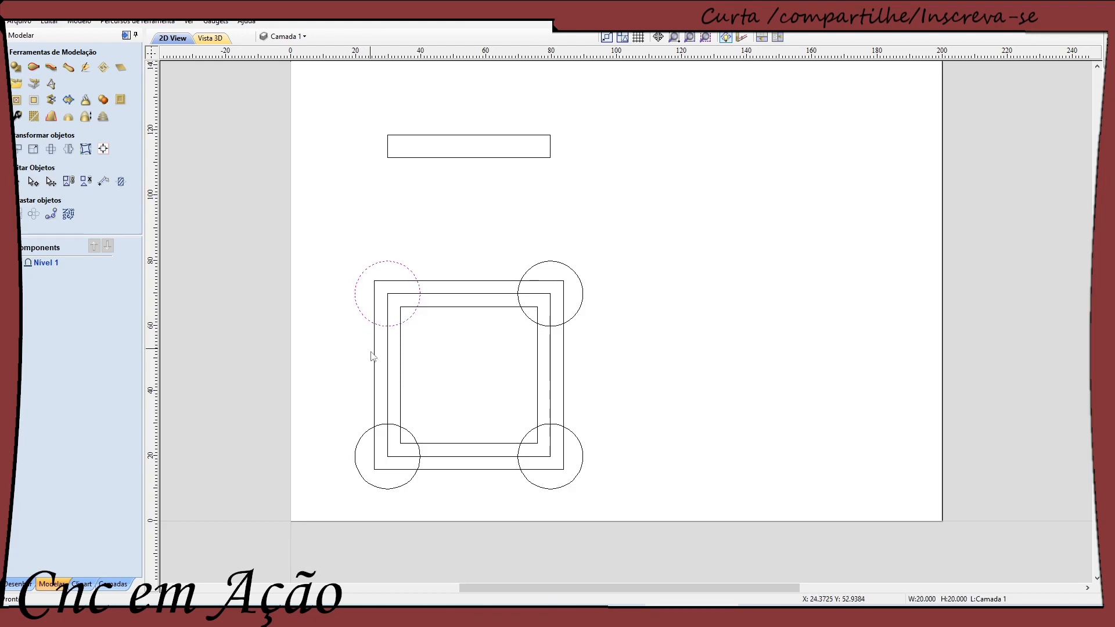
left_click(362, 446, "shift")
left_click(536, 489, "shift")
left_click(583, 314, "shift")
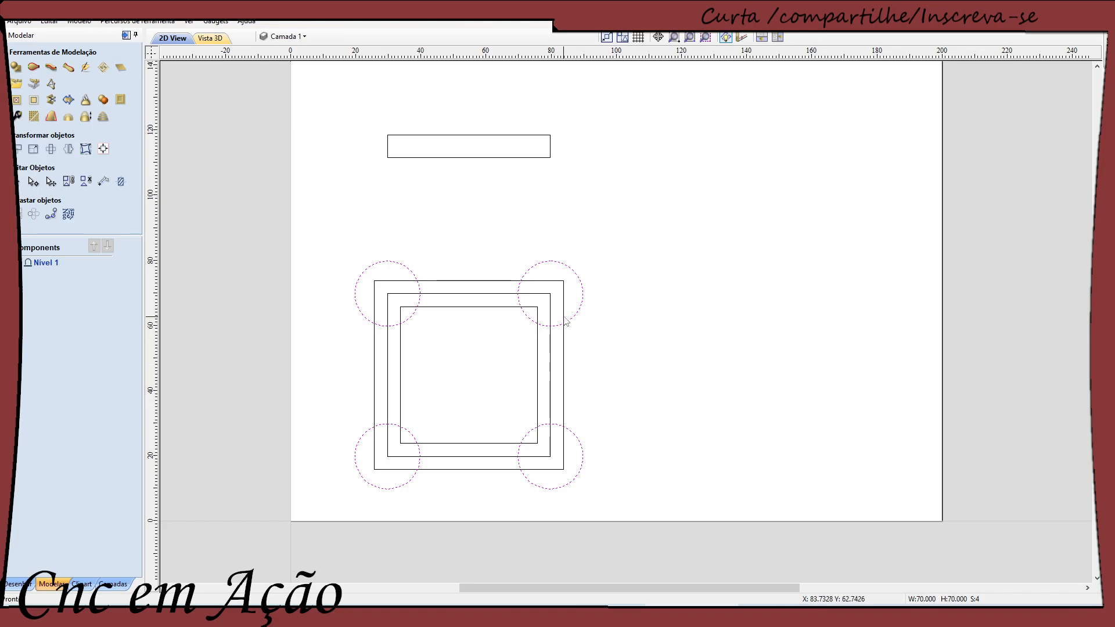
left_click(17, 84)
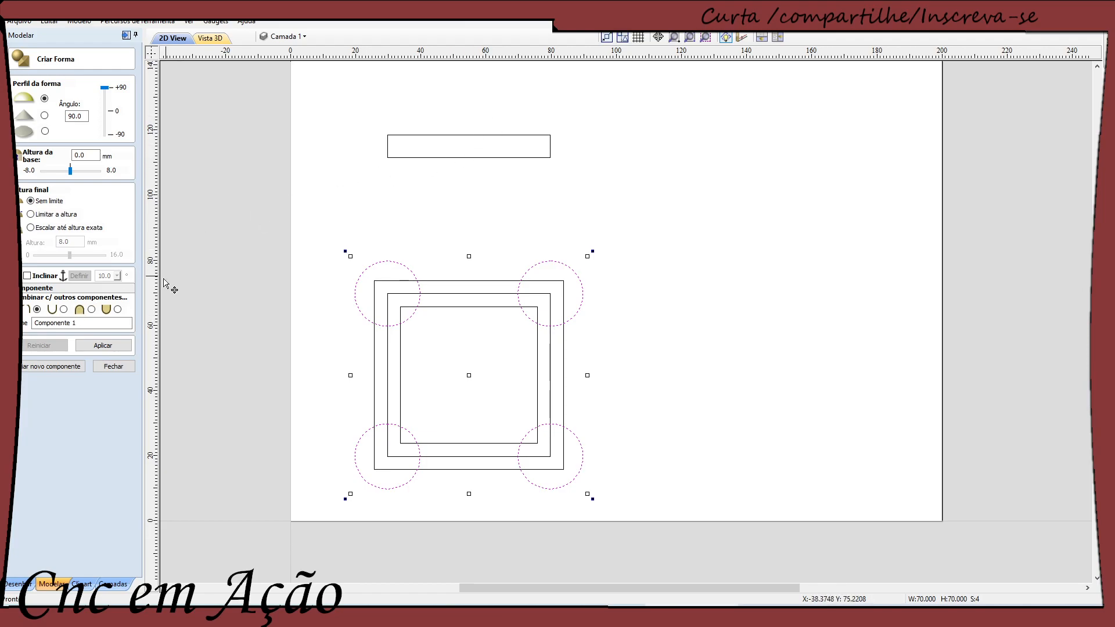
left_click(103, 346)
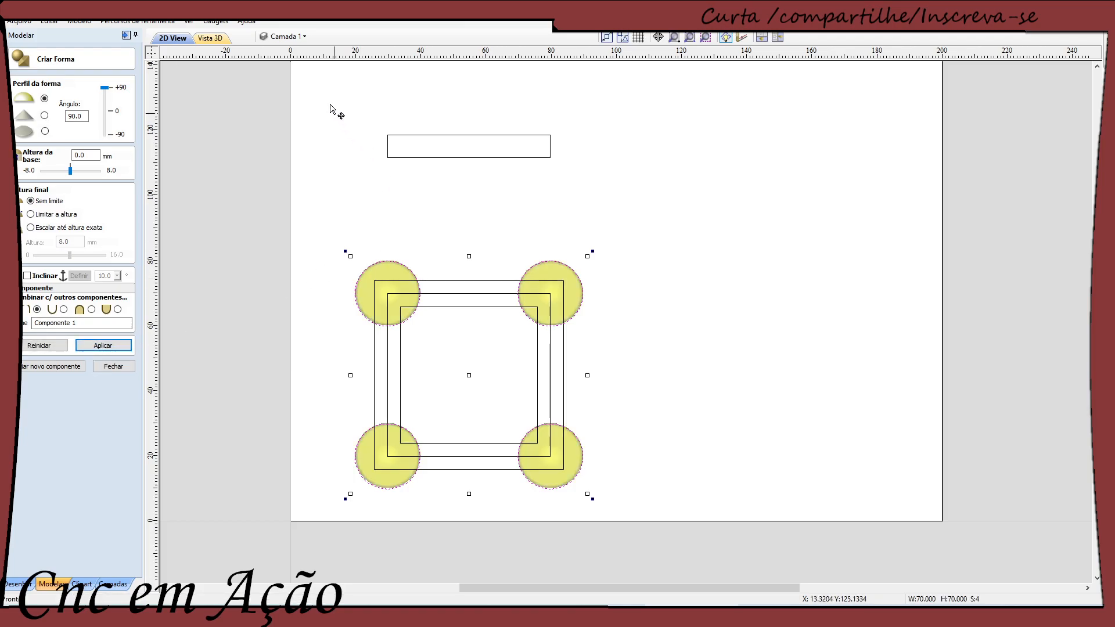
left_click(208, 38)
left_click_drag(668, 409, 707, 306)
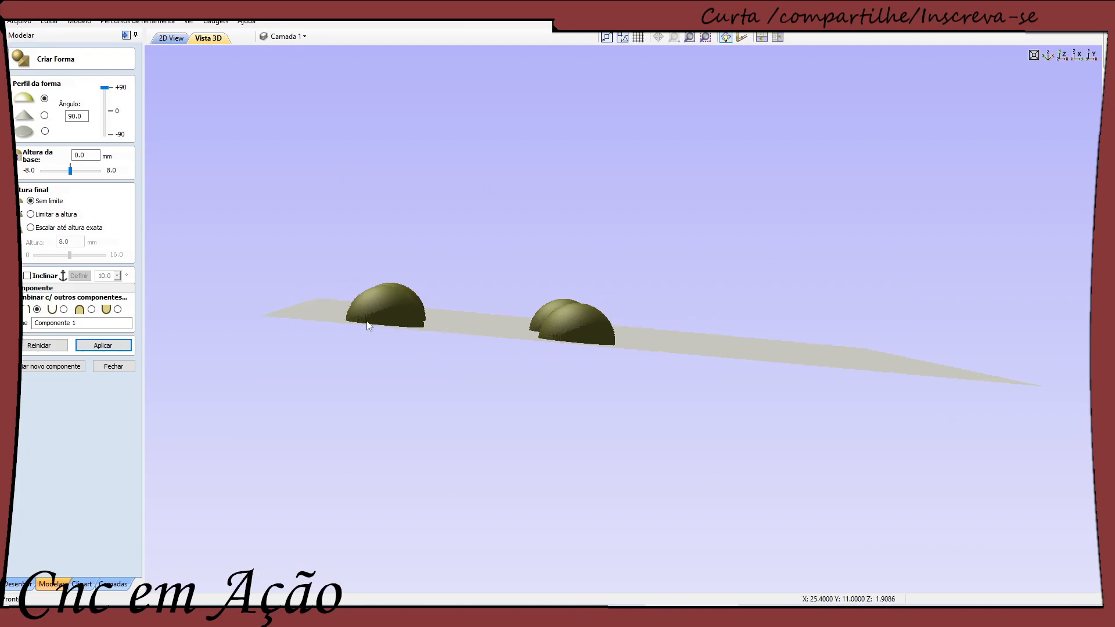
left_click_drag(418, 303, 364, 367)
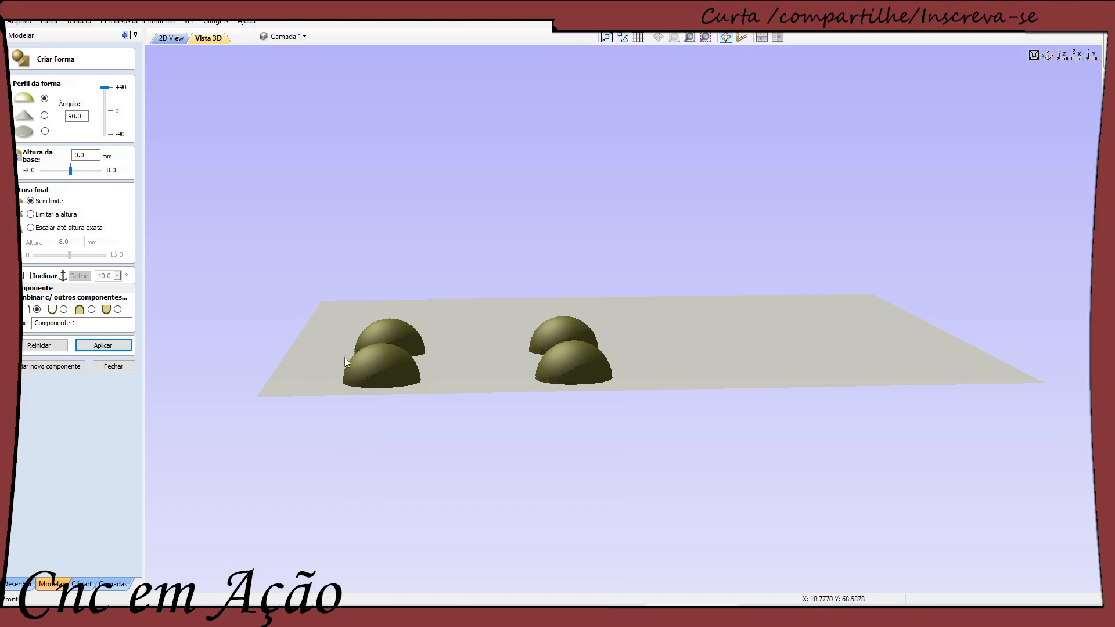
left_click_drag(445, 400, 409, 463)
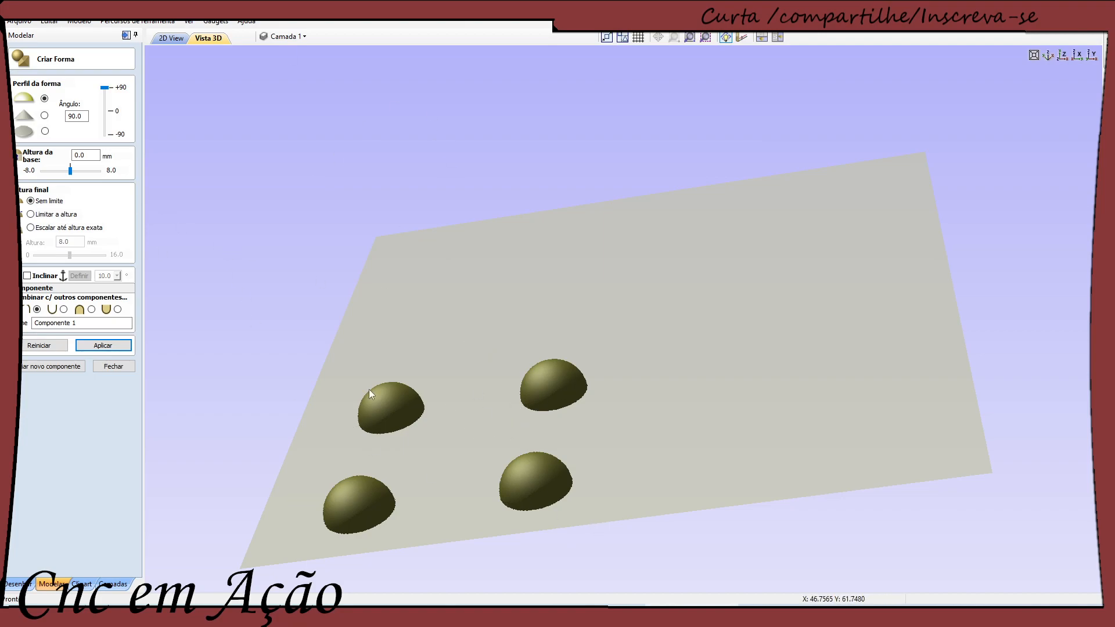
left_click(75, 368)
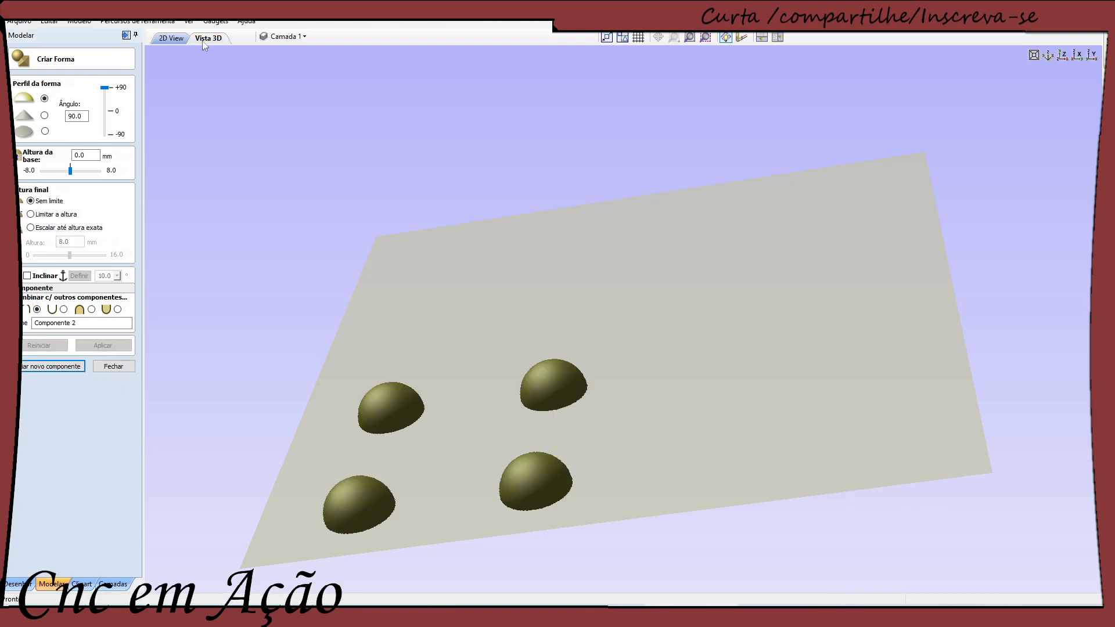
Step: Move the thin rectangle down so it is centred on the top edge of the middle square
left_click(172, 39)
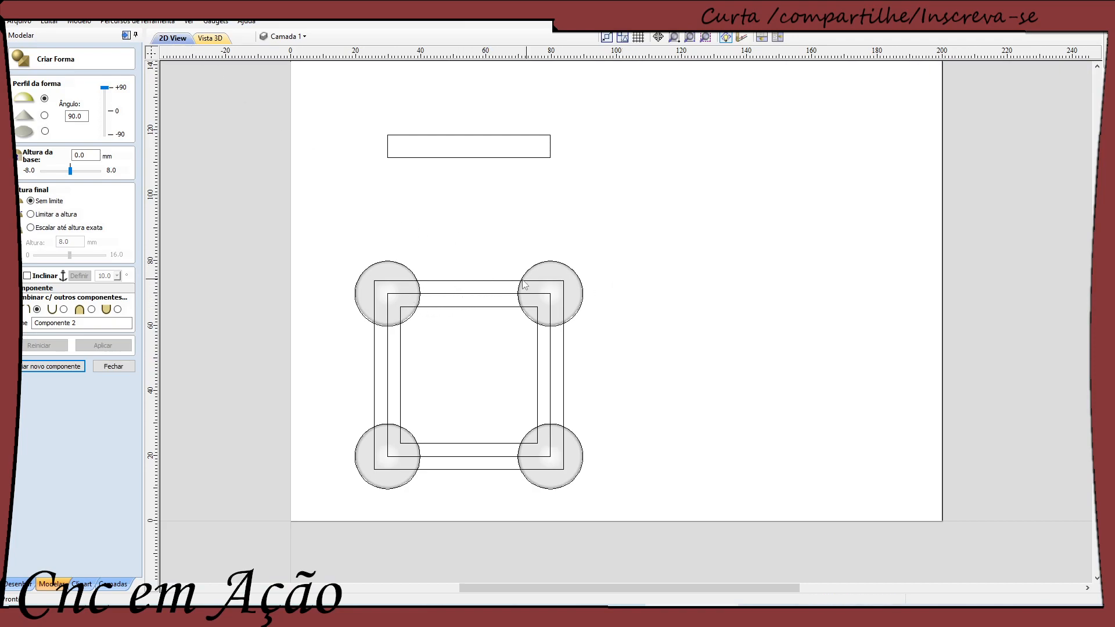
left_click(444, 307)
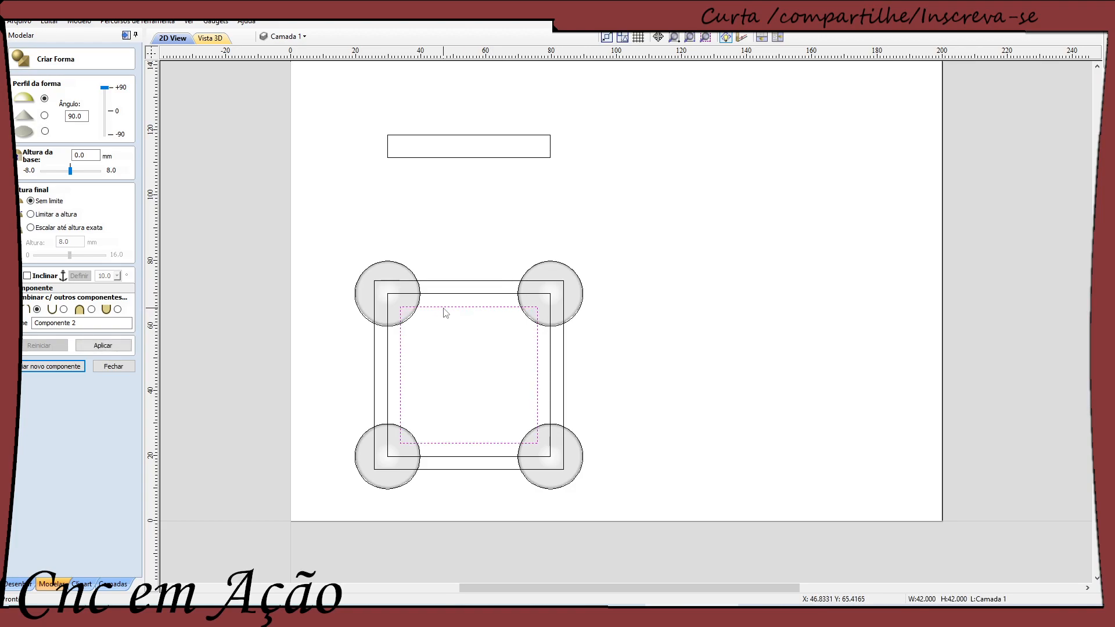
left_click(479, 158)
left_click(388, 148)
left_click_drag(387, 141, 388, 294)
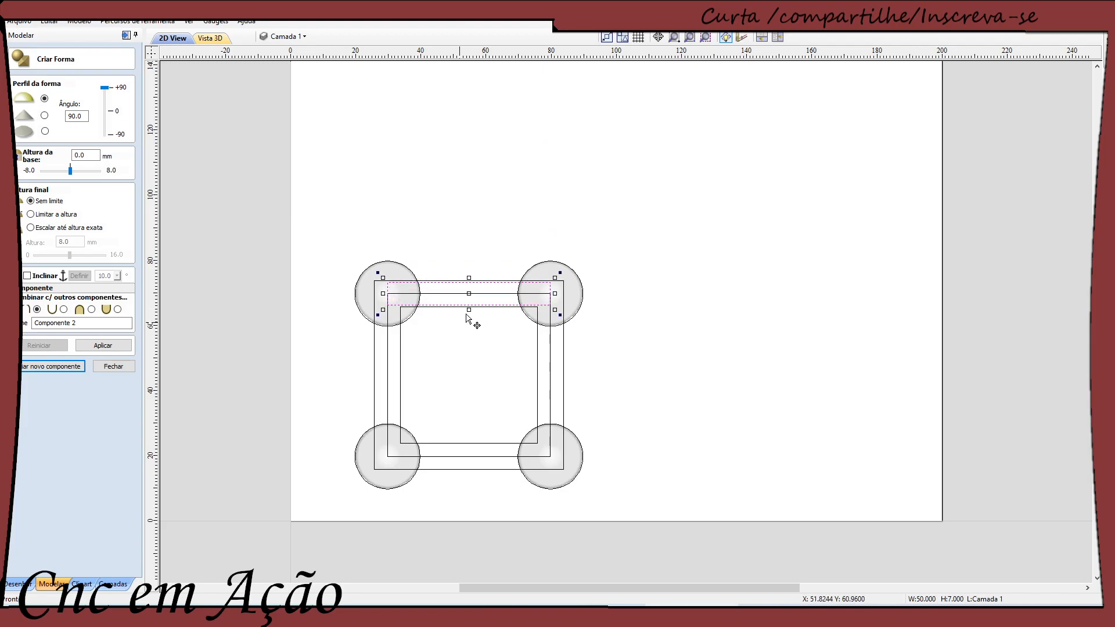
Step: Compare the rectangle's size with the inner and middle square outlines and the distance used to offset them
scroll(456, 284, "up", 2)
scroll(388, 314, "up", 2)
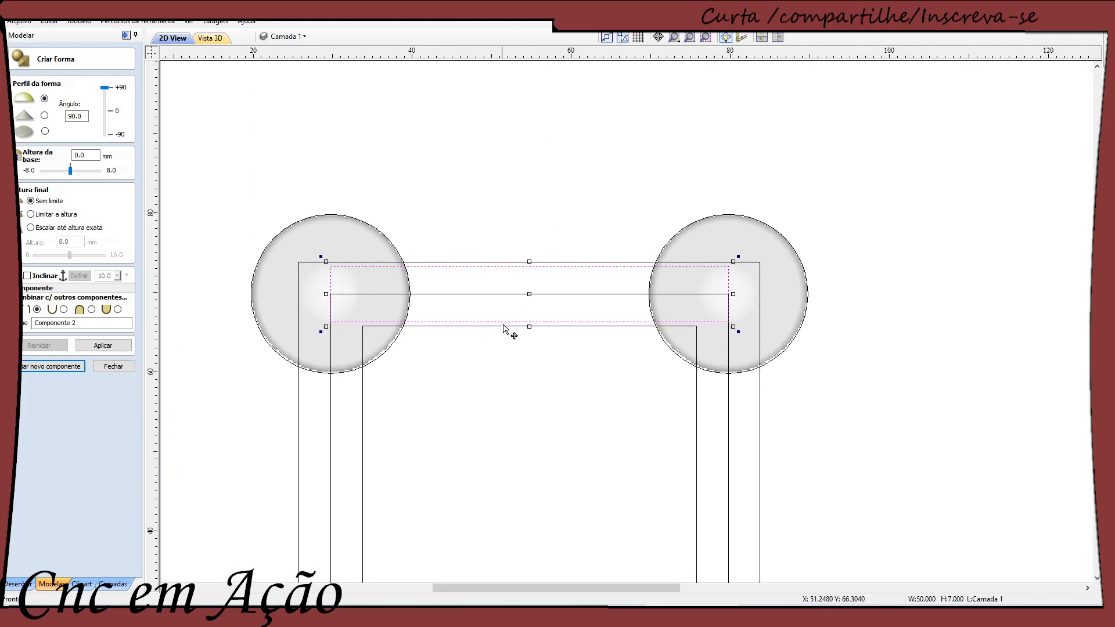
left_click(524, 327)
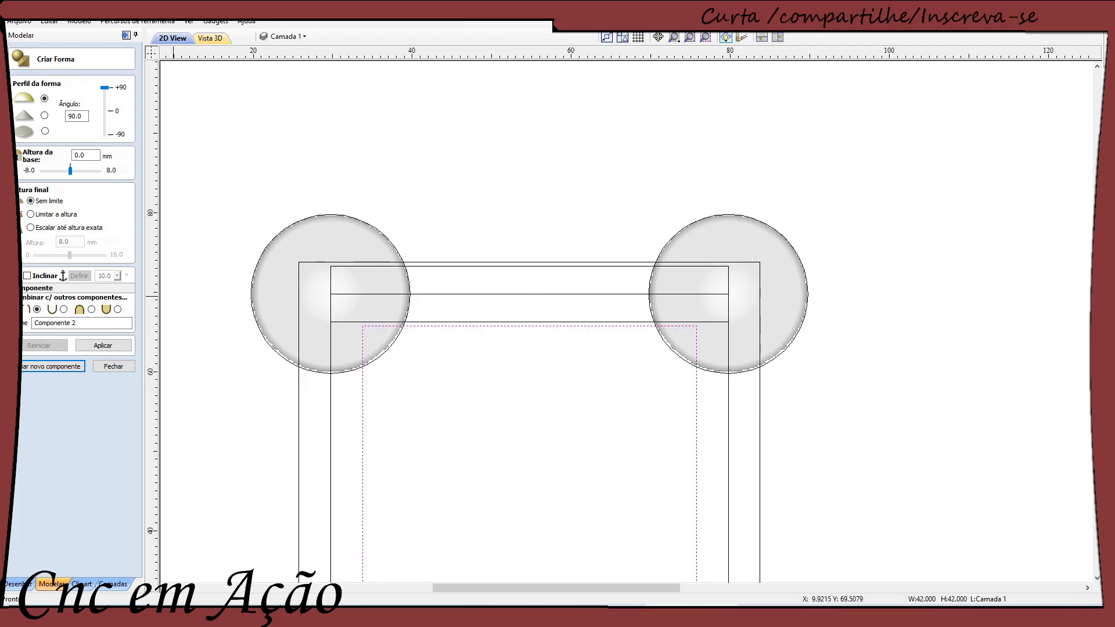
left_click(115, 367)
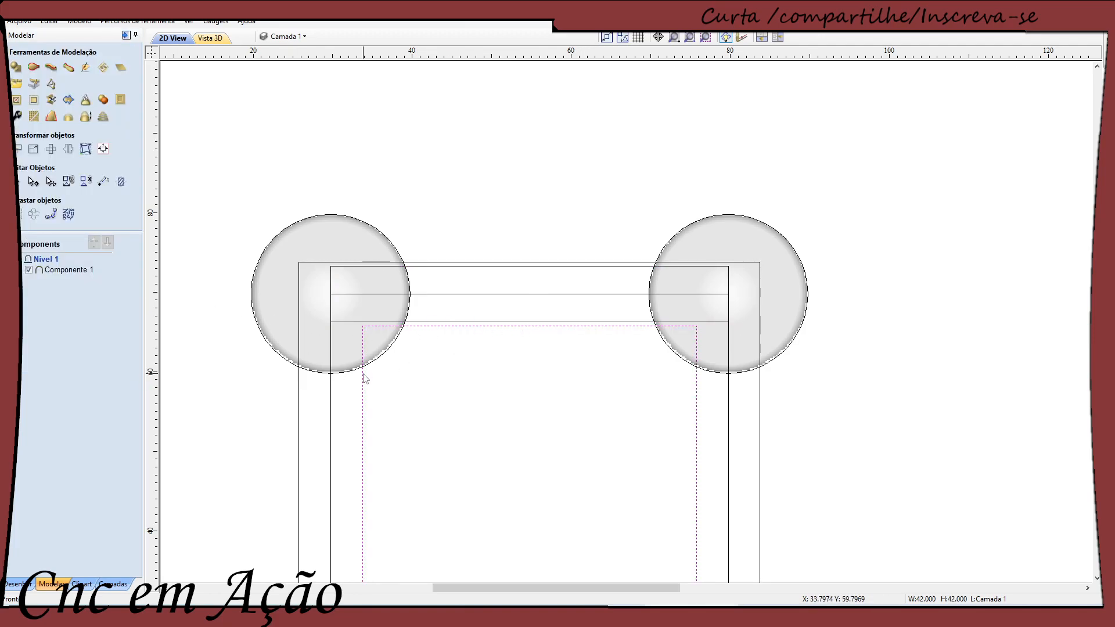
left_click(331, 415)
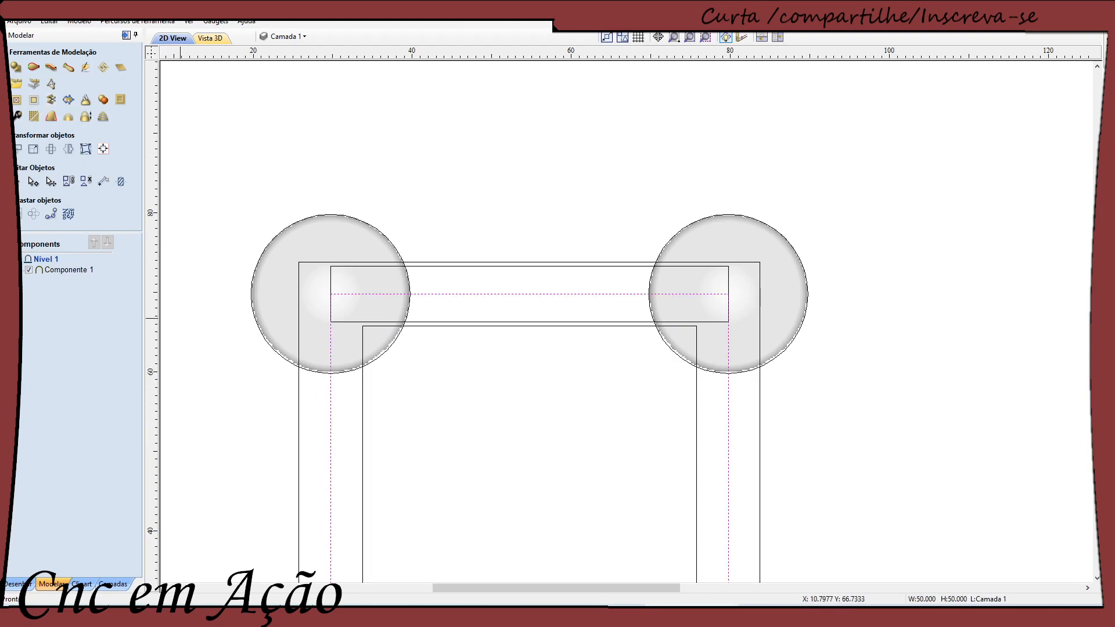
left_click(19, 582)
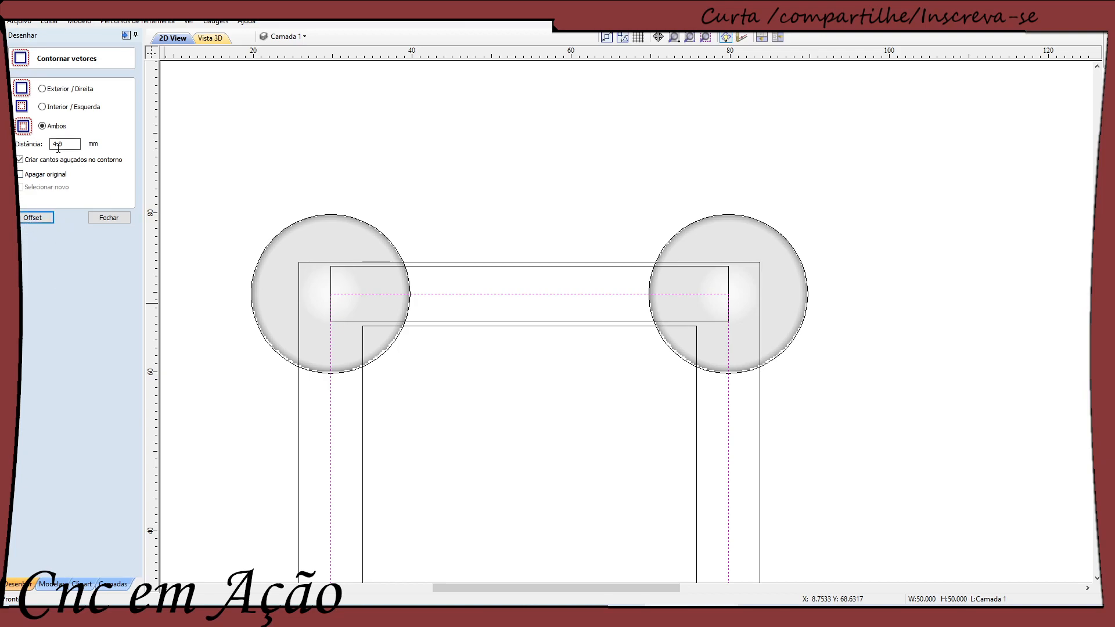
left_click(342, 318)
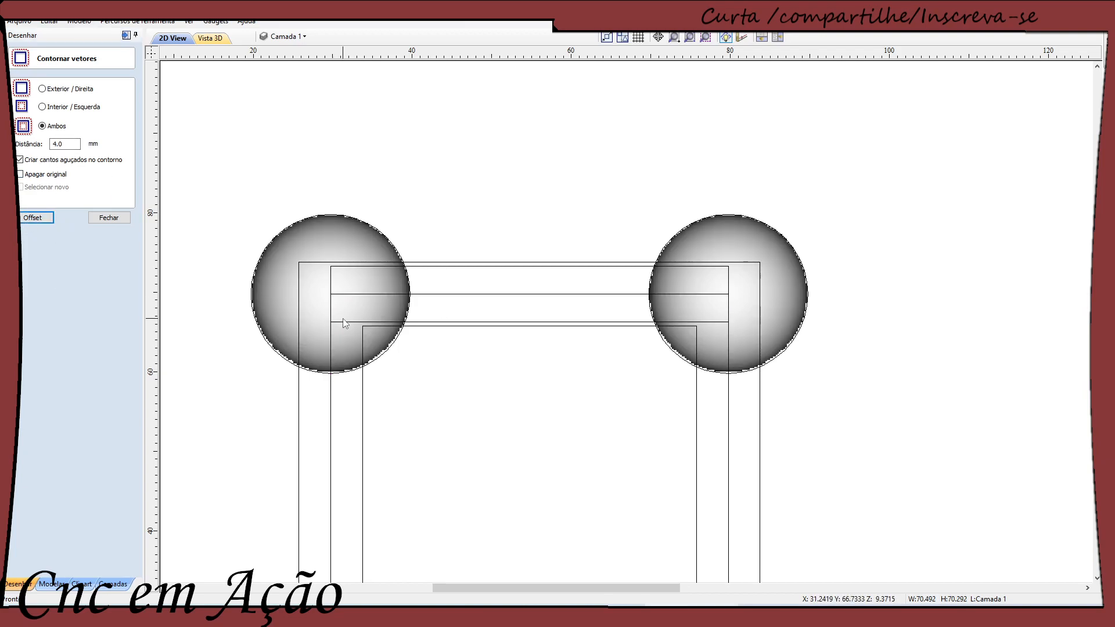
left_click(467, 323)
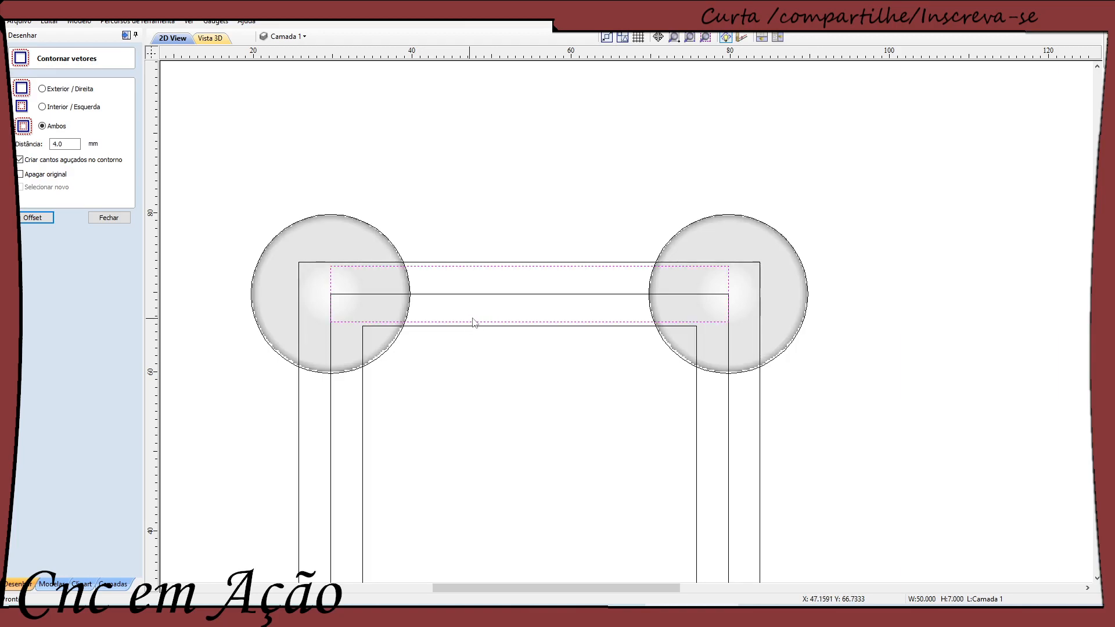
left_click(109, 218)
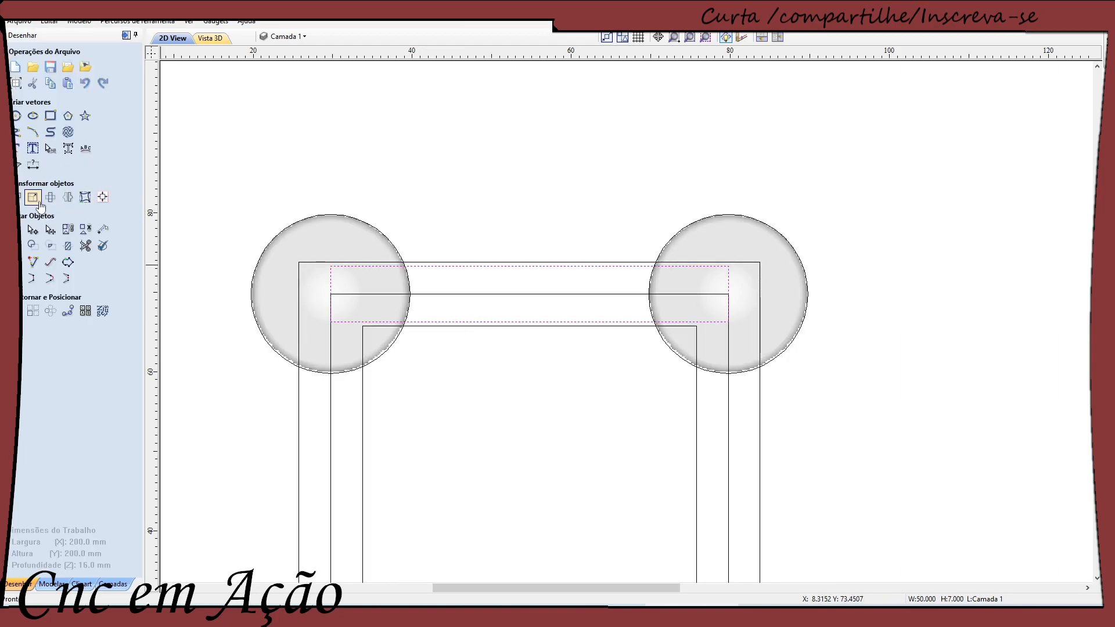
Step: Try resizing the rectangle to 8 mm high with its width and height linked, and undo the resize
left_click(33, 197)
double_click(58, 170)
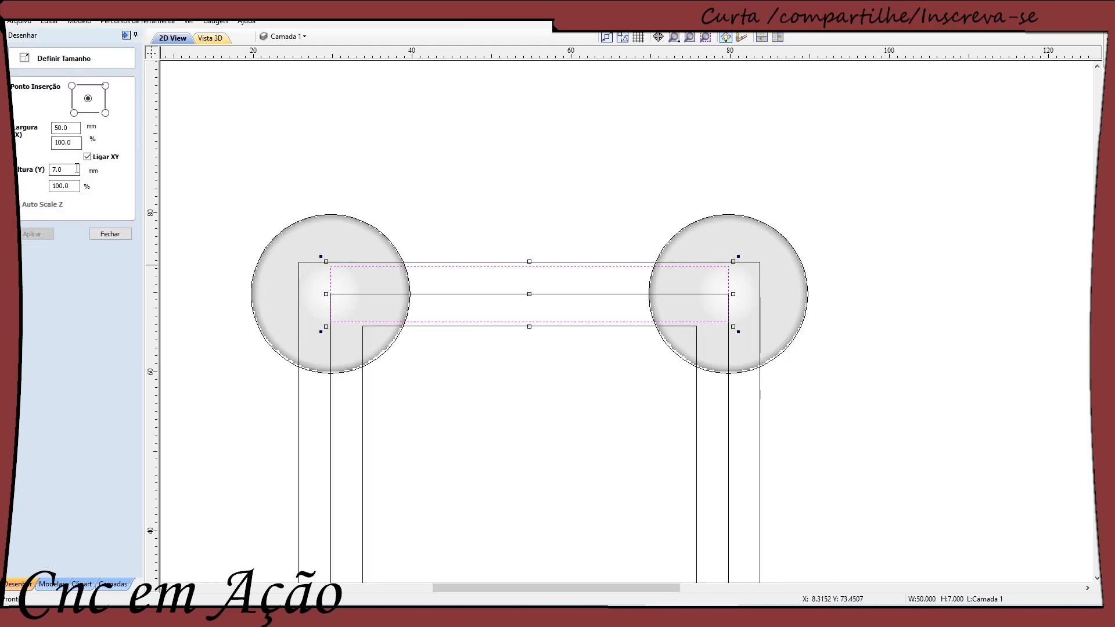
type("8")
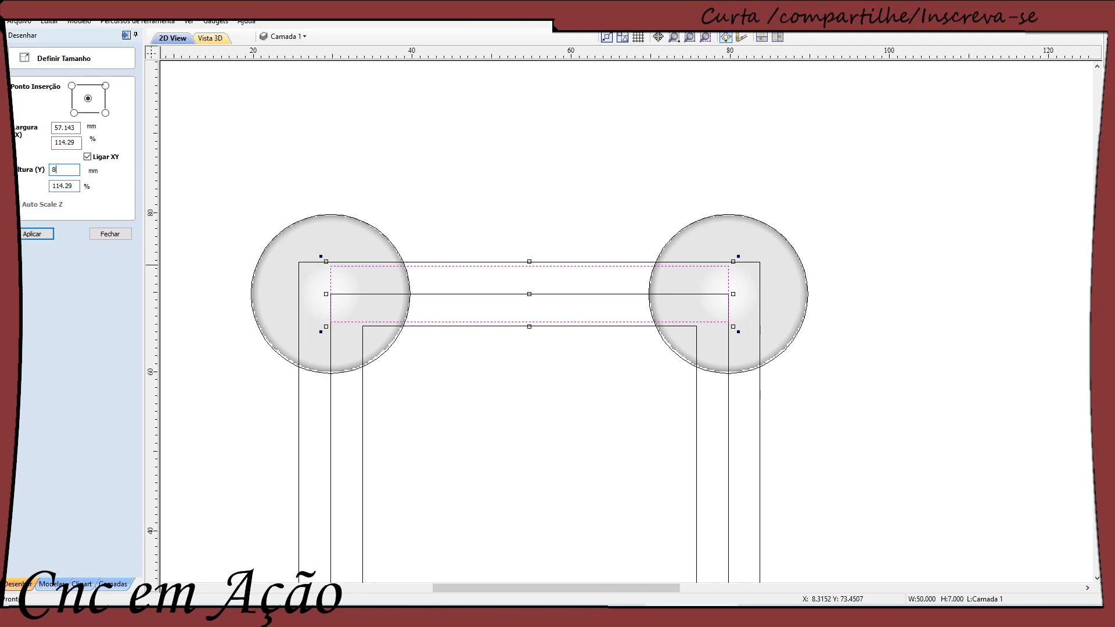
left_click(35, 234)
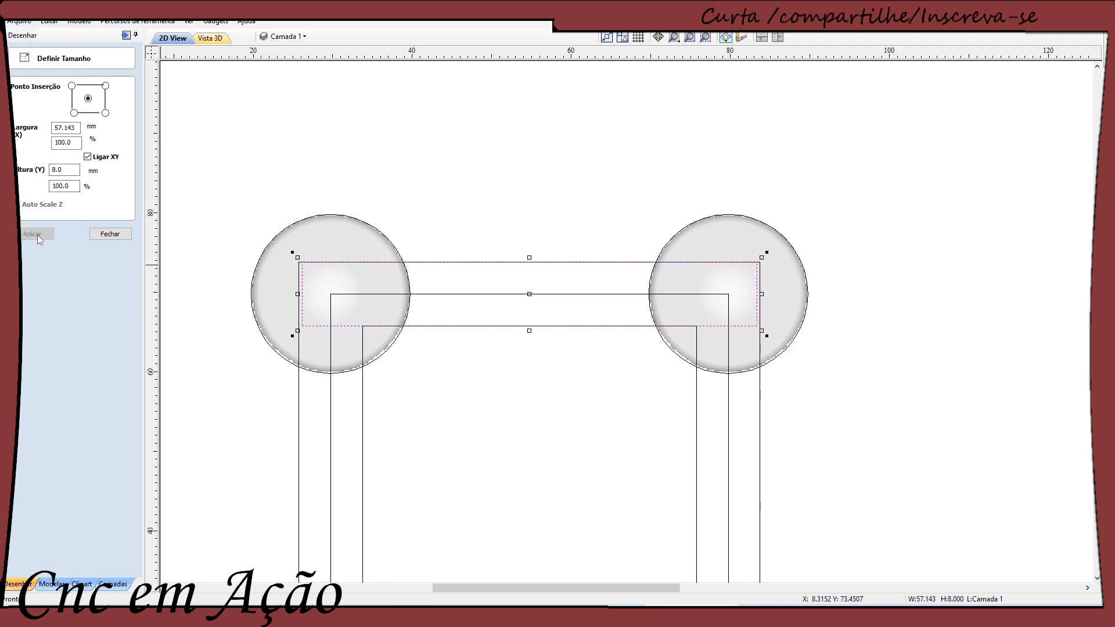
key("ctrl+z")
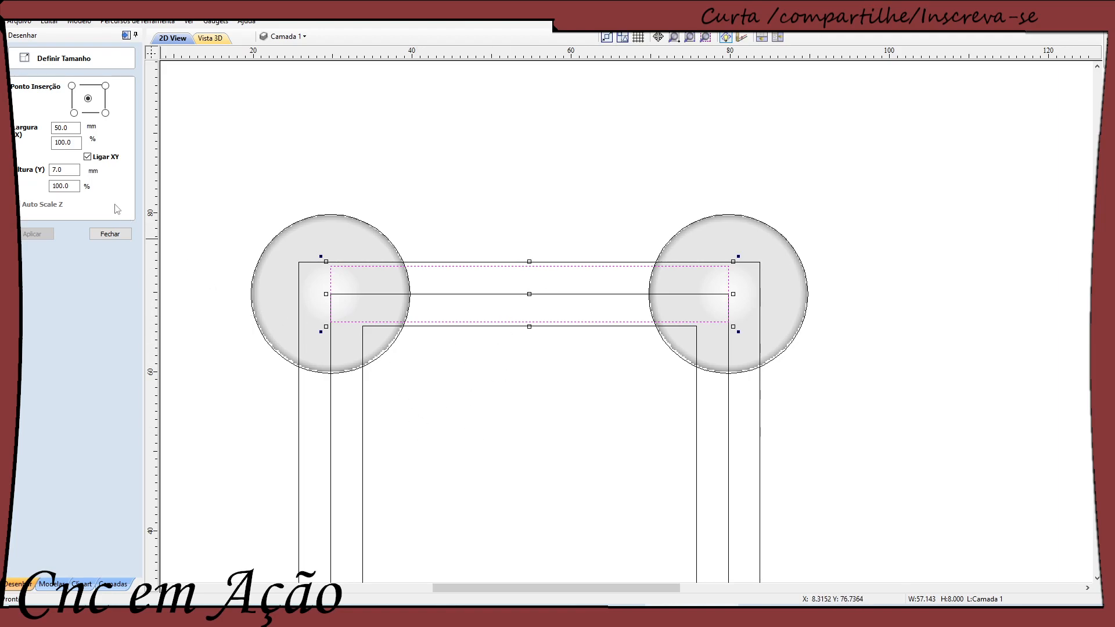
Step: Set the thin rectangle's height to 8 mm with width and height unlinked, keeping its width at 50 mm
left_click(88, 156)
left_click(72, 170)
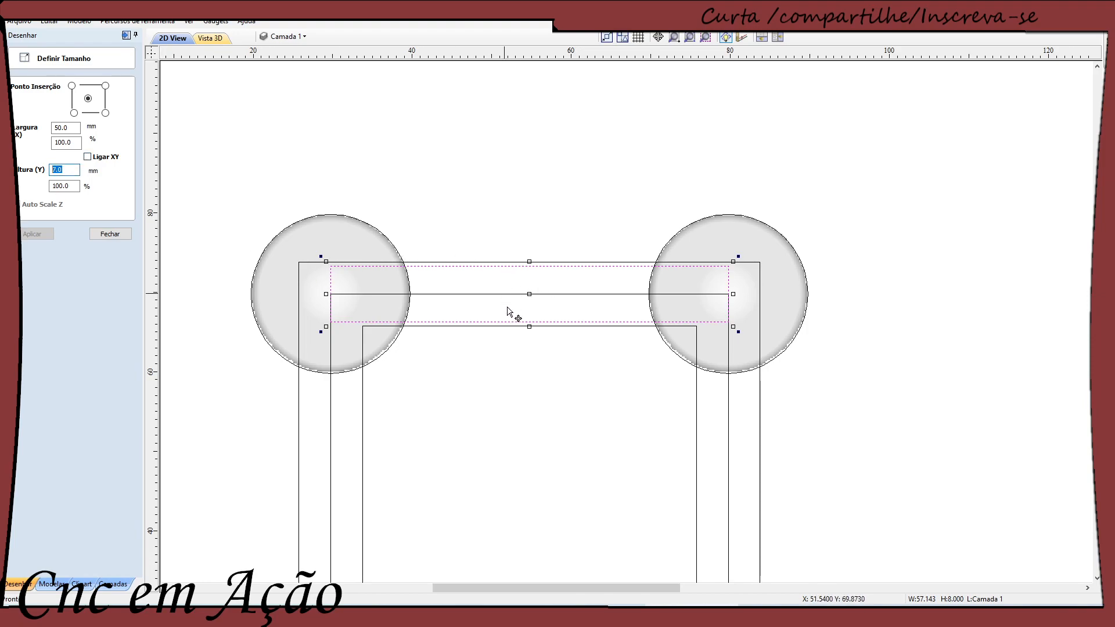
type("8")
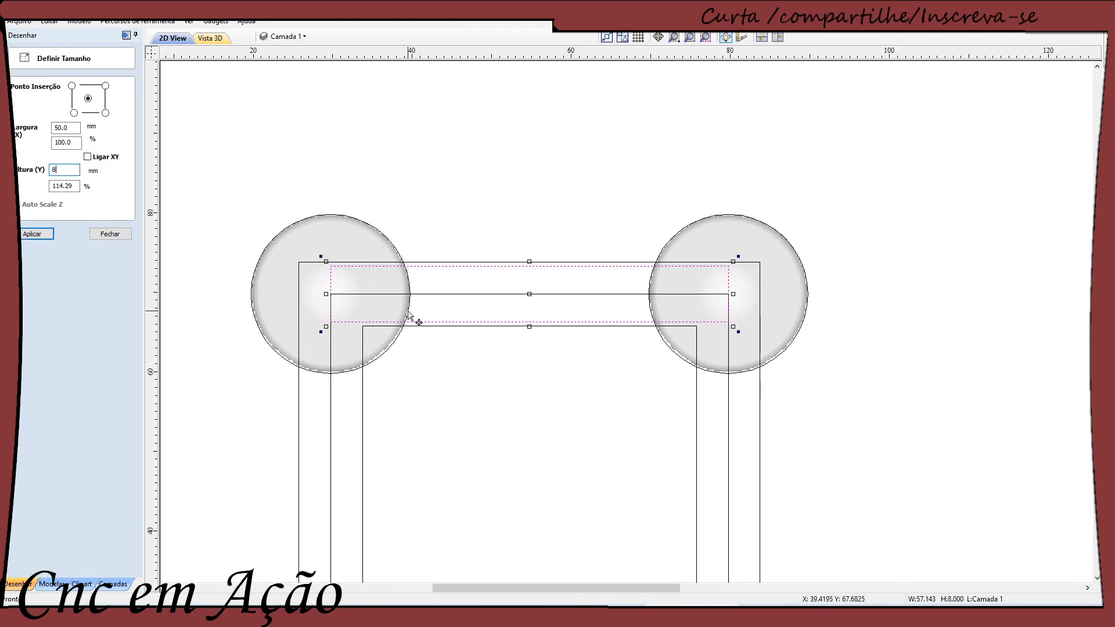
left_click(45, 234)
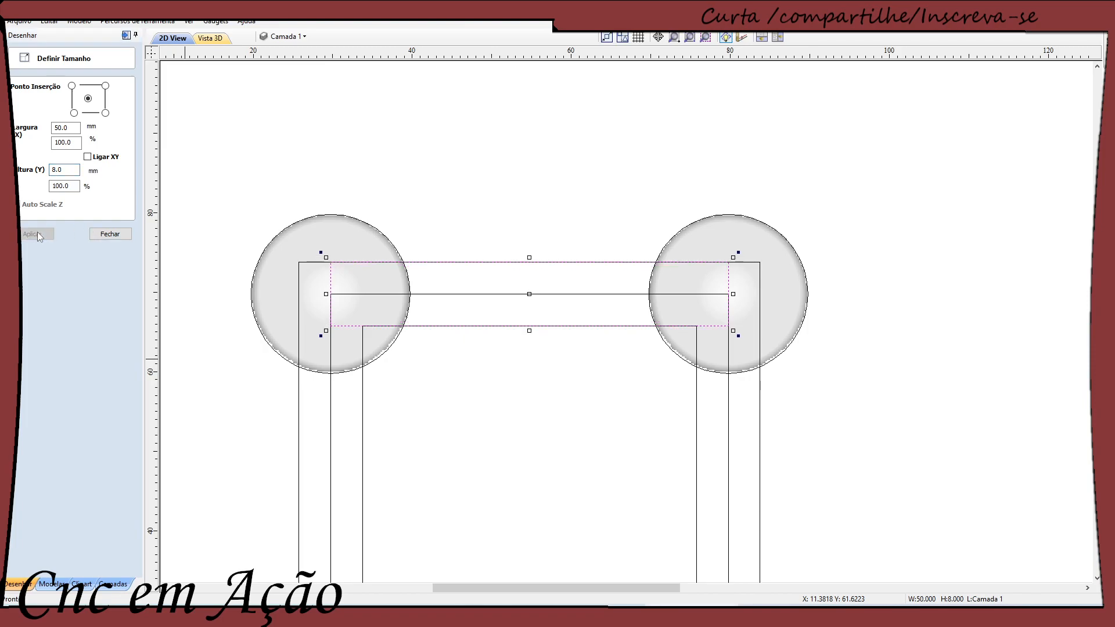
left_click(463, 378)
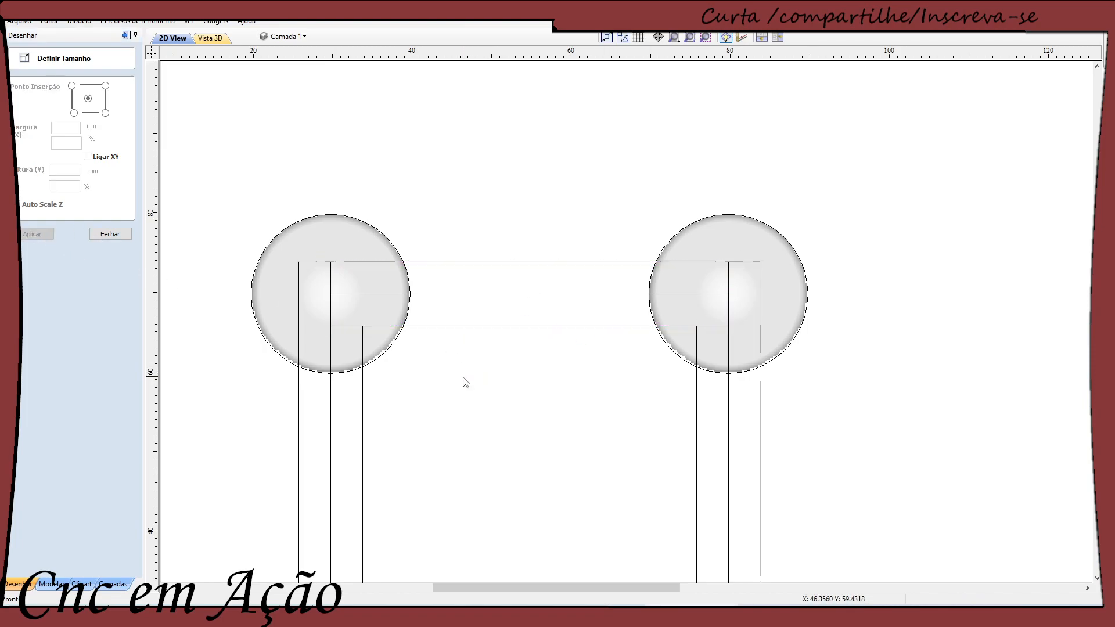
left_click(109, 233)
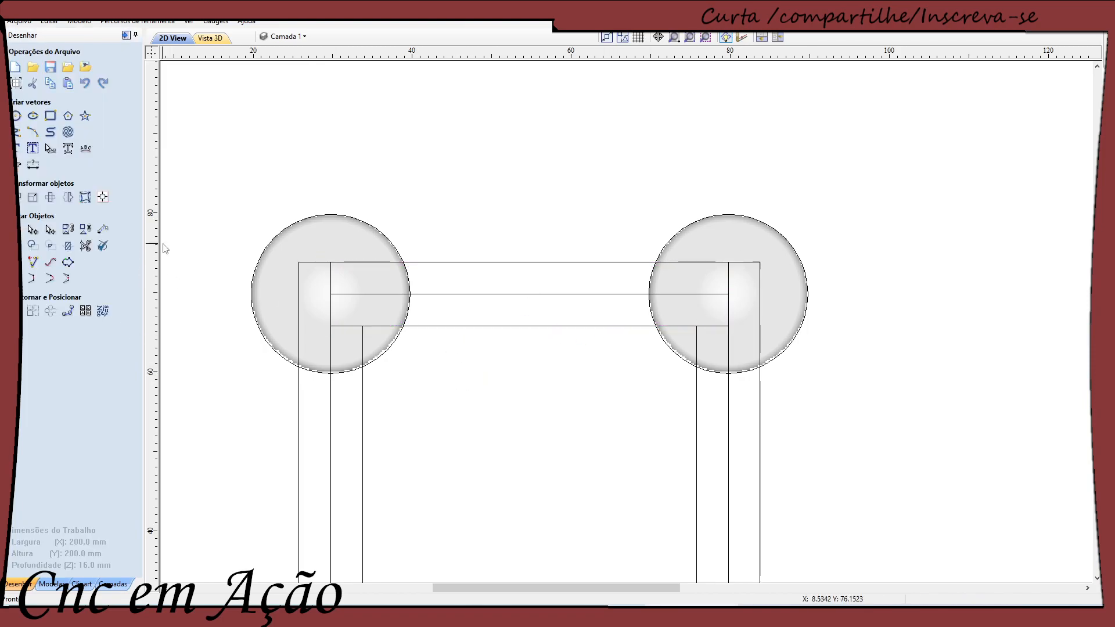
Step: Create a 90° round-profile shape with no height limit from the thin rectangle, added to the spheres, and inspect it in 3D
left_click(345, 326)
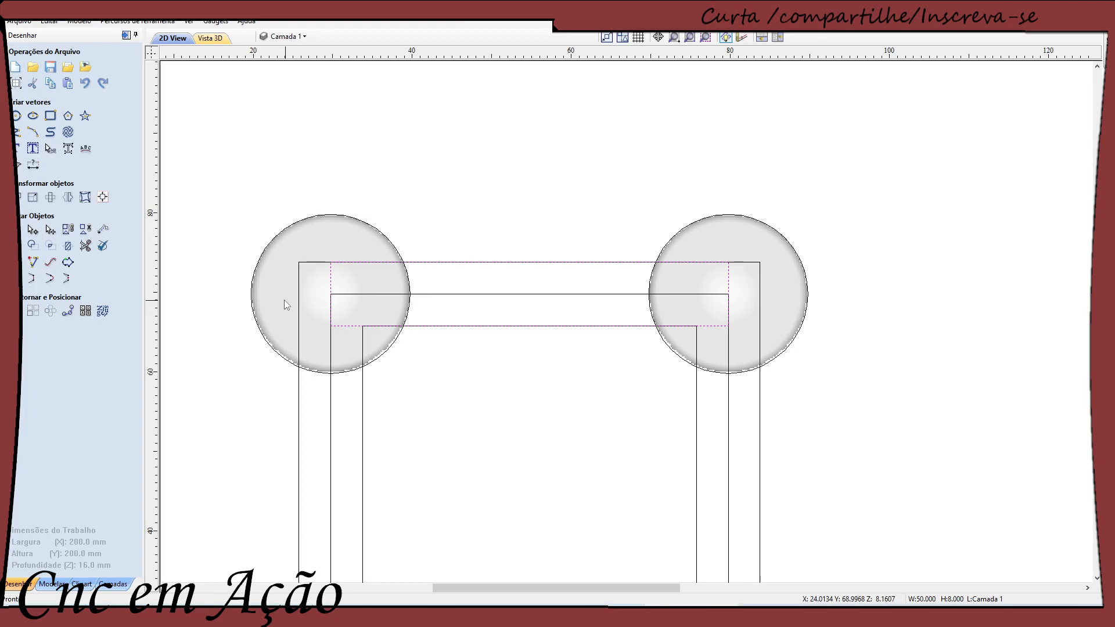
scroll(469, 291, "down", 2)
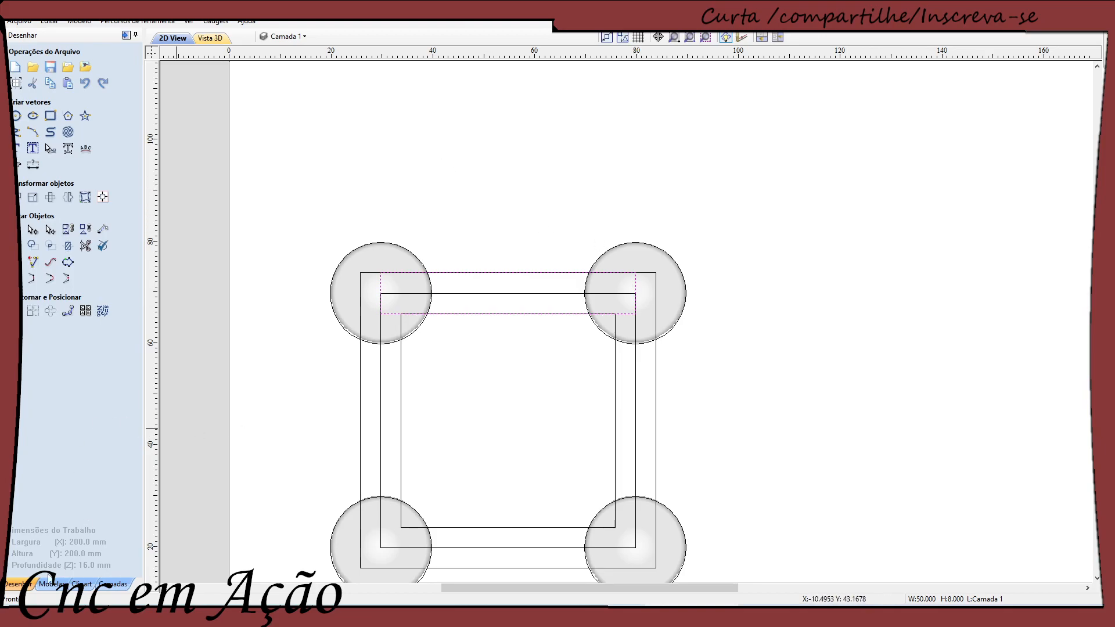
left_click(52, 584)
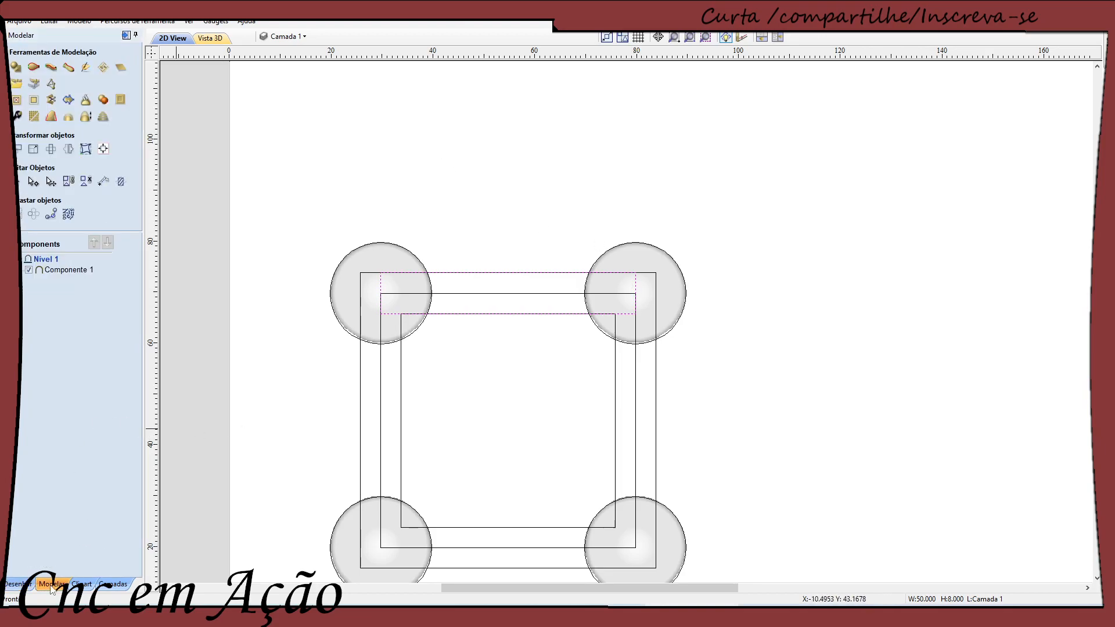
left_click(33, 67)
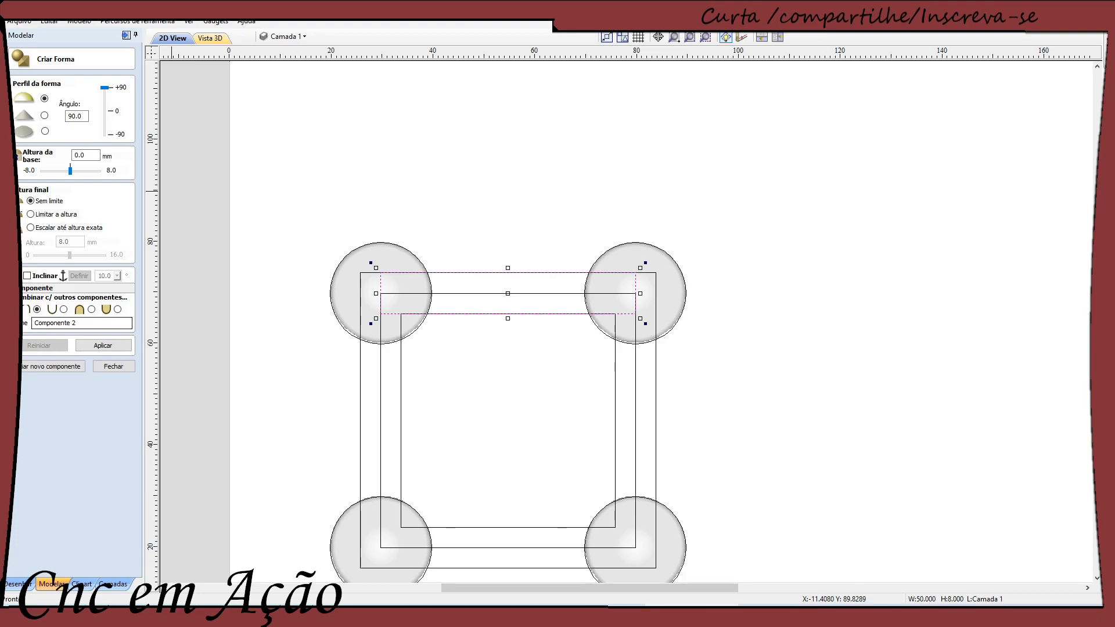
left_click(116, 349)
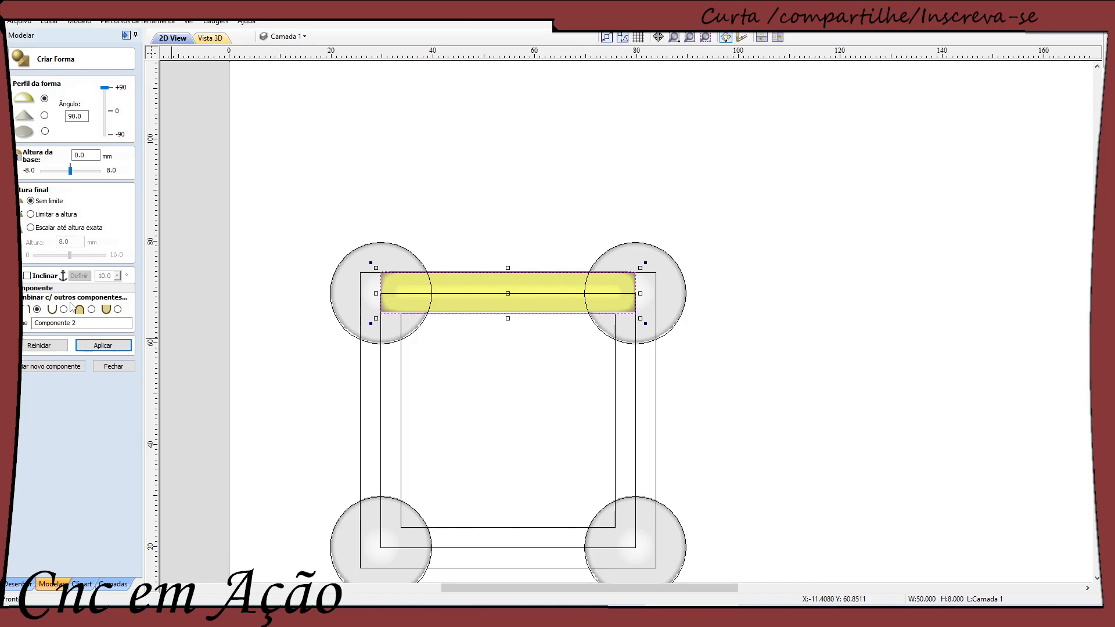
left_click(211, 38)
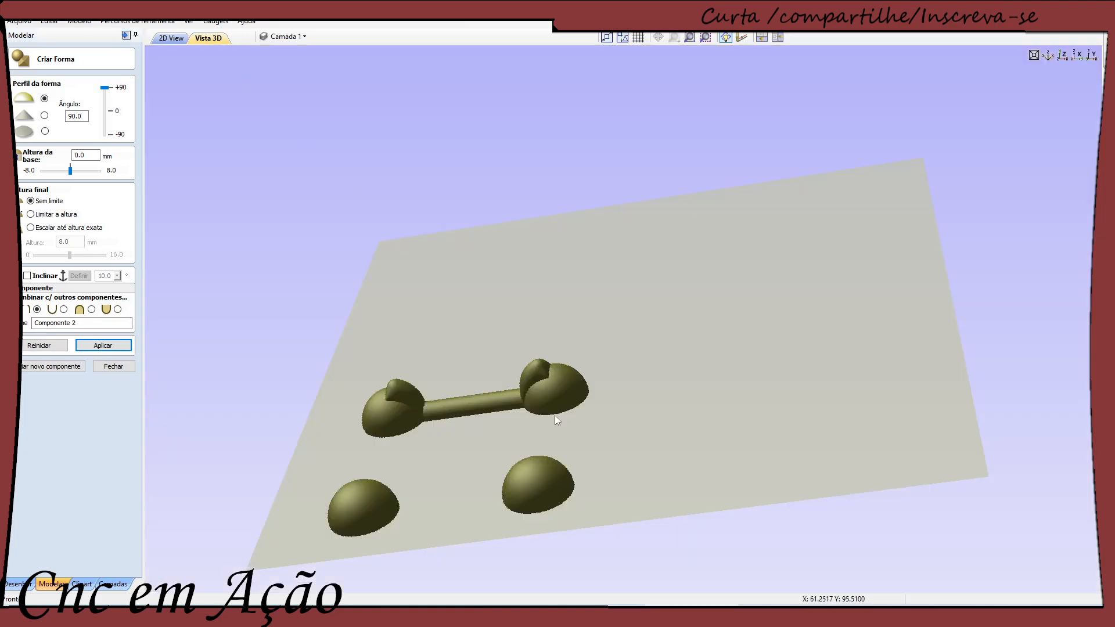
scroll(709, 464, "up", 4)
left_click_drag(507, 448, 510, 354)
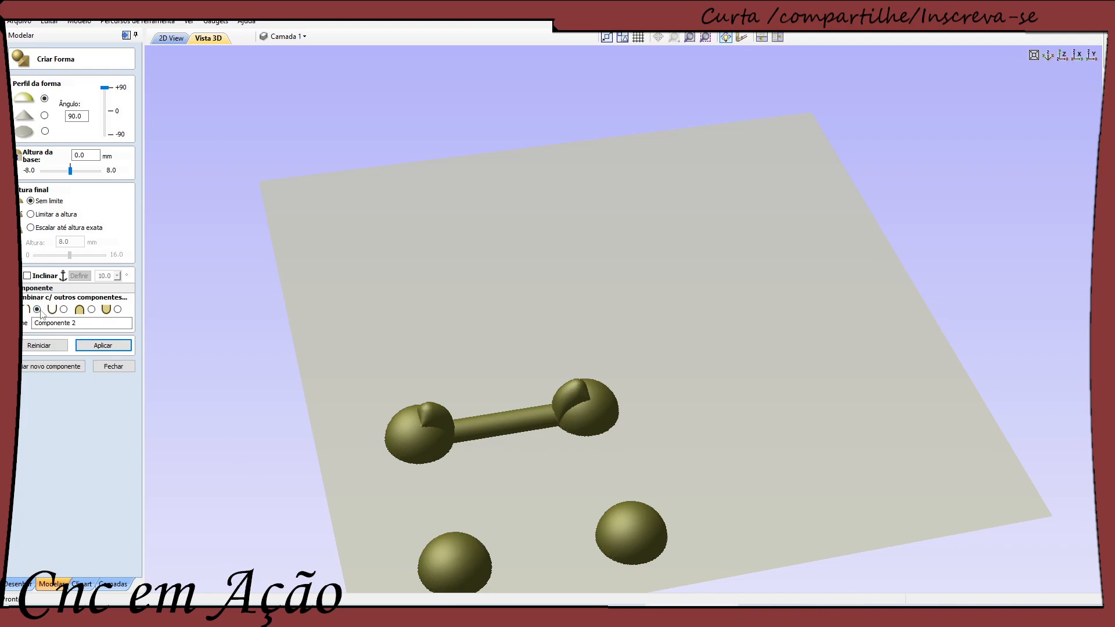
Step: Compare the add and merge-high combine modes on the single rail and choose merge-high for the component
left_click(91, 309)
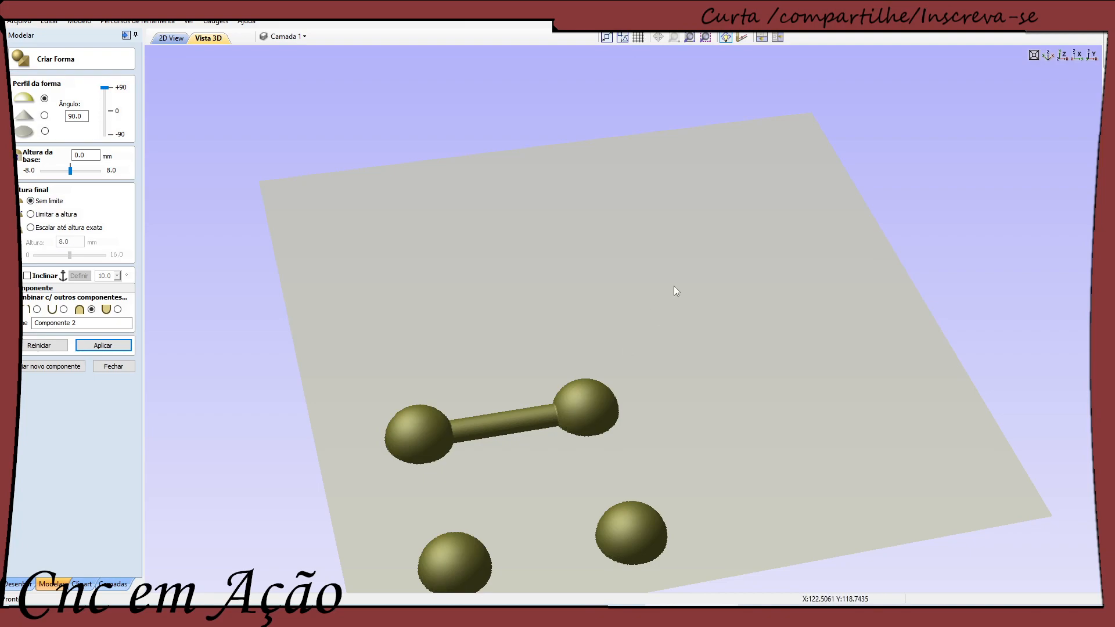
left_click(37, 309)
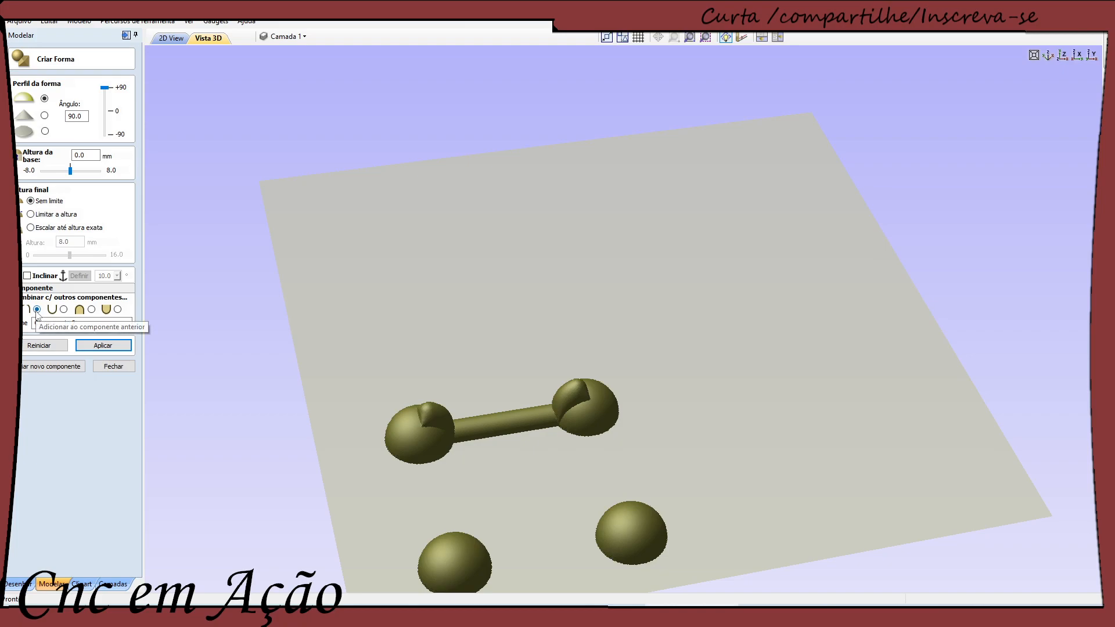
left_click(91, 309)
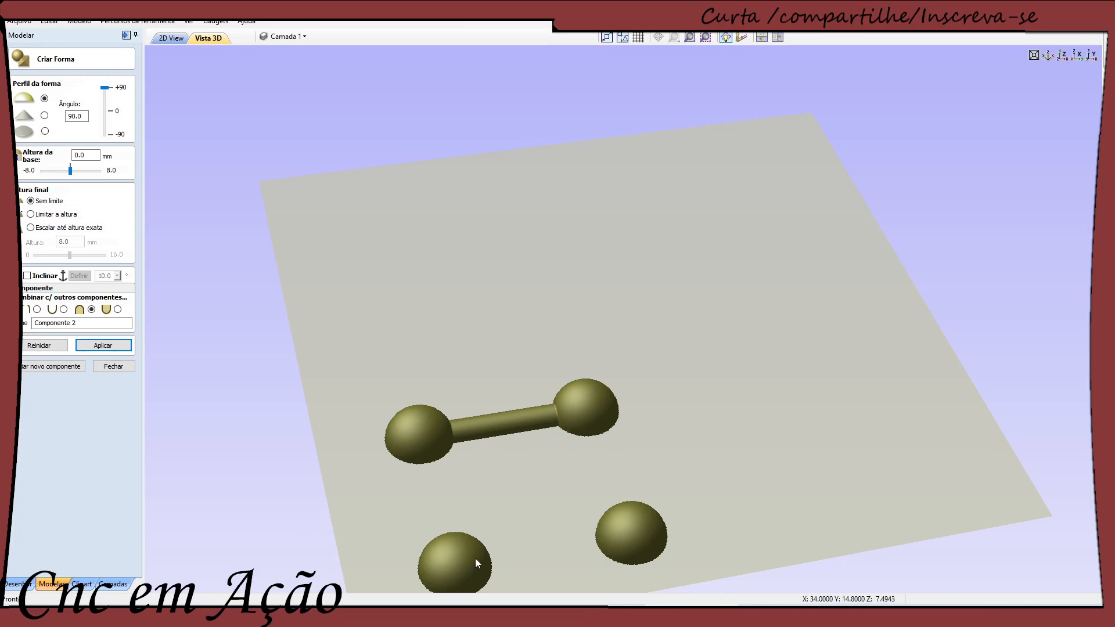
Step: Delete the thin rectangle and create a 90° round-profile, merge-high shape with no height limit from the inner and outer squares
left_click(171, 38)
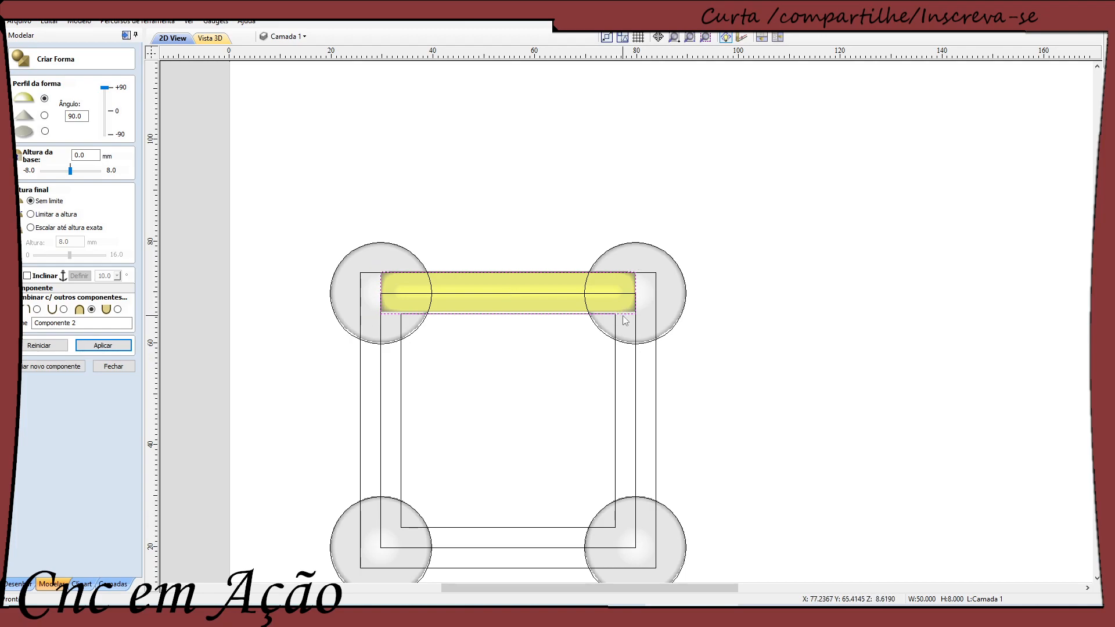
left_click(642, 300)
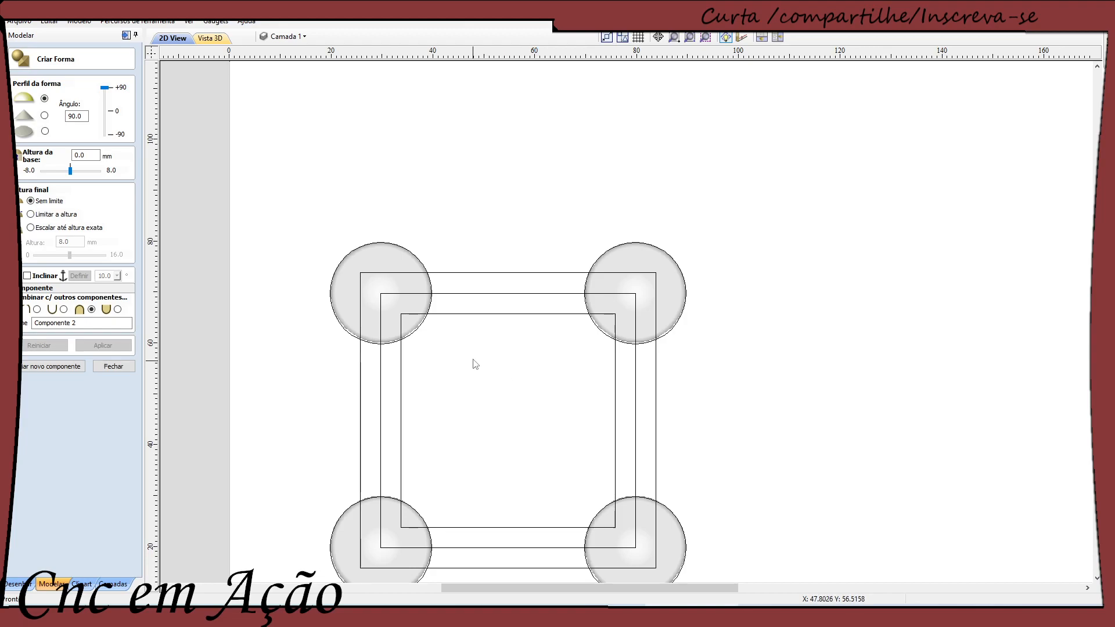
left_click(498, 314)
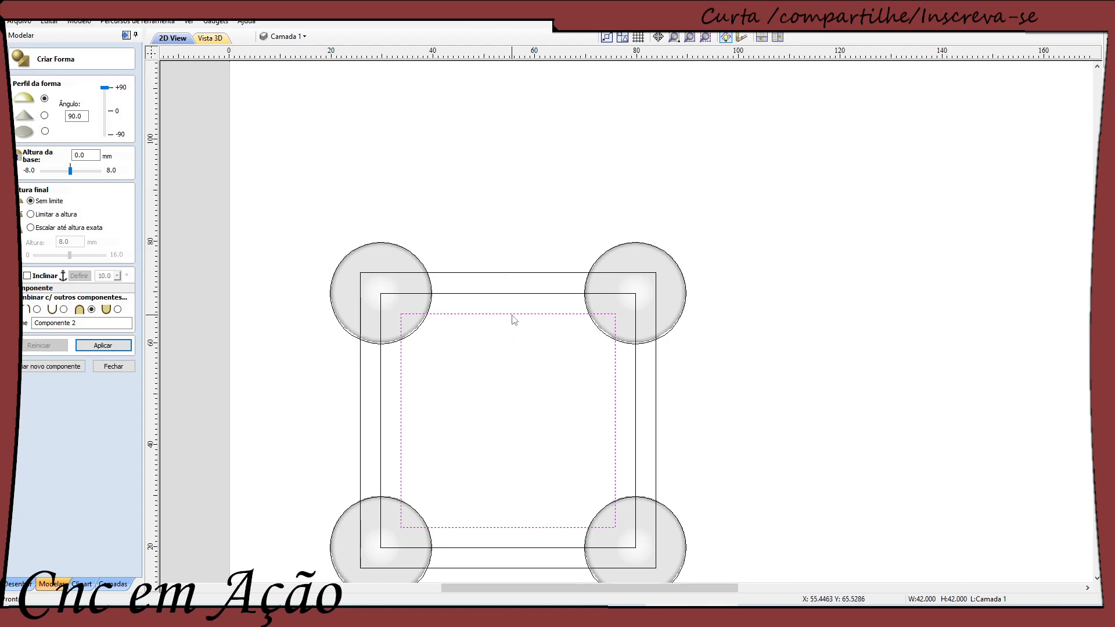
left_click(516, 273, "shift")
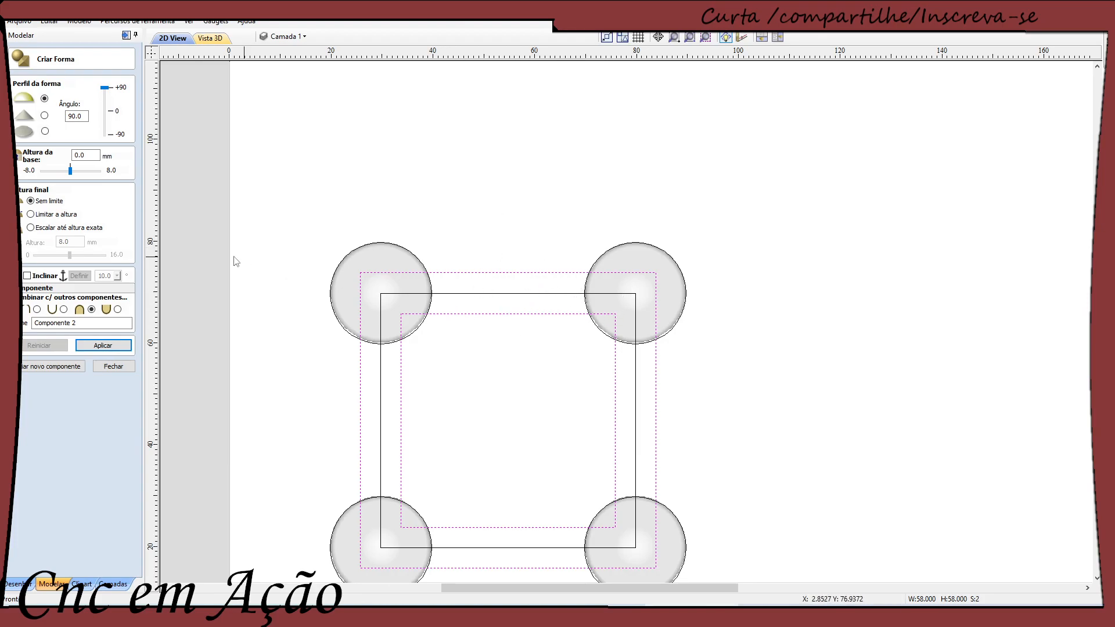
left_click(103, 345)
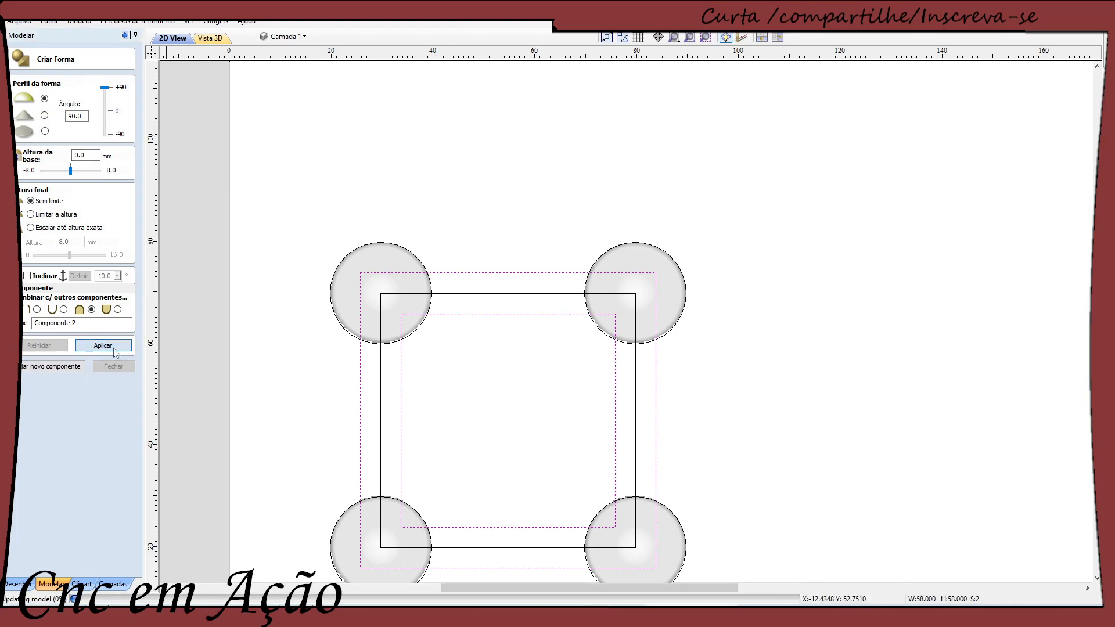
Step: Inspect the complete frame in 3D, comparing the add and merge-high combine modes at its corners, with merge-high as the final choice
left_click(209, 39)
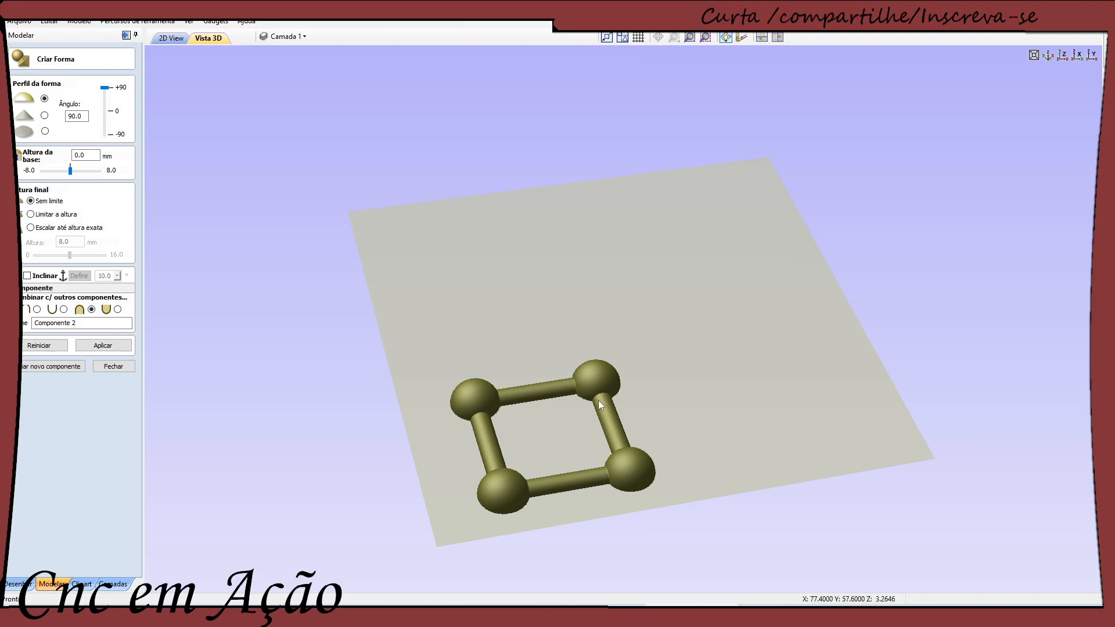
left_click(37, 309)
left_click_drag(415, 408, 183, 315)
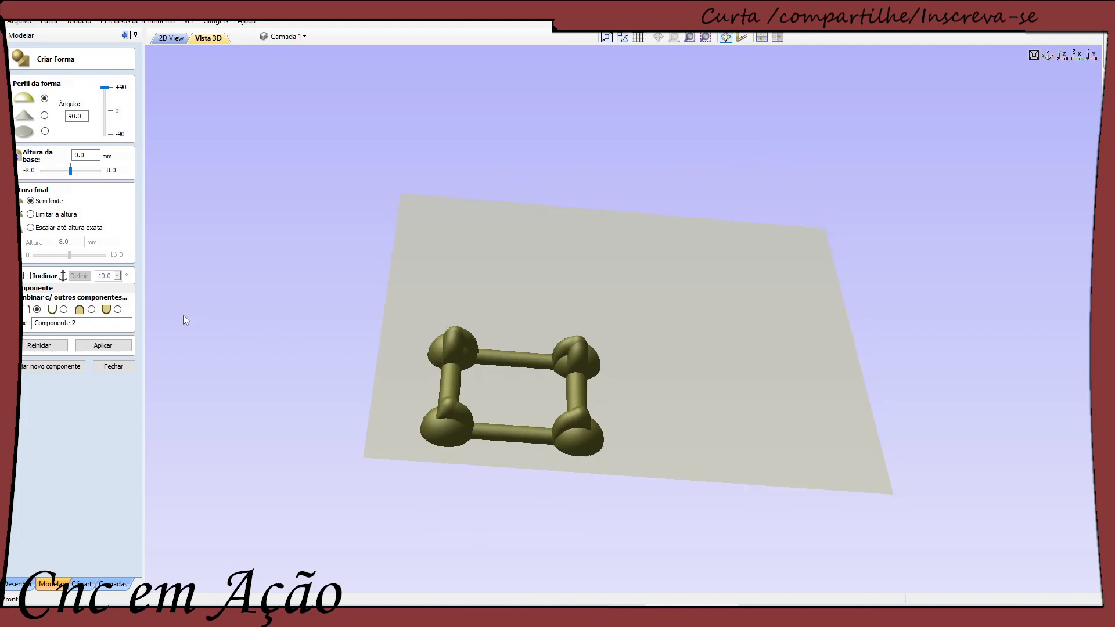
left_click(91, 309)
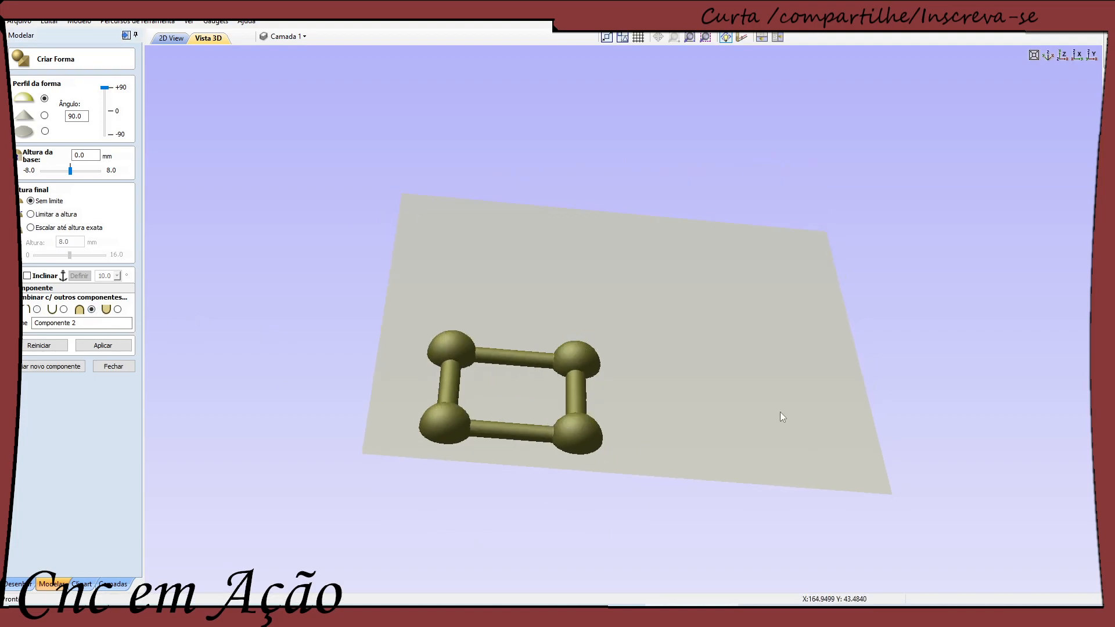
left_click_drag(589, 486, 530, 435)
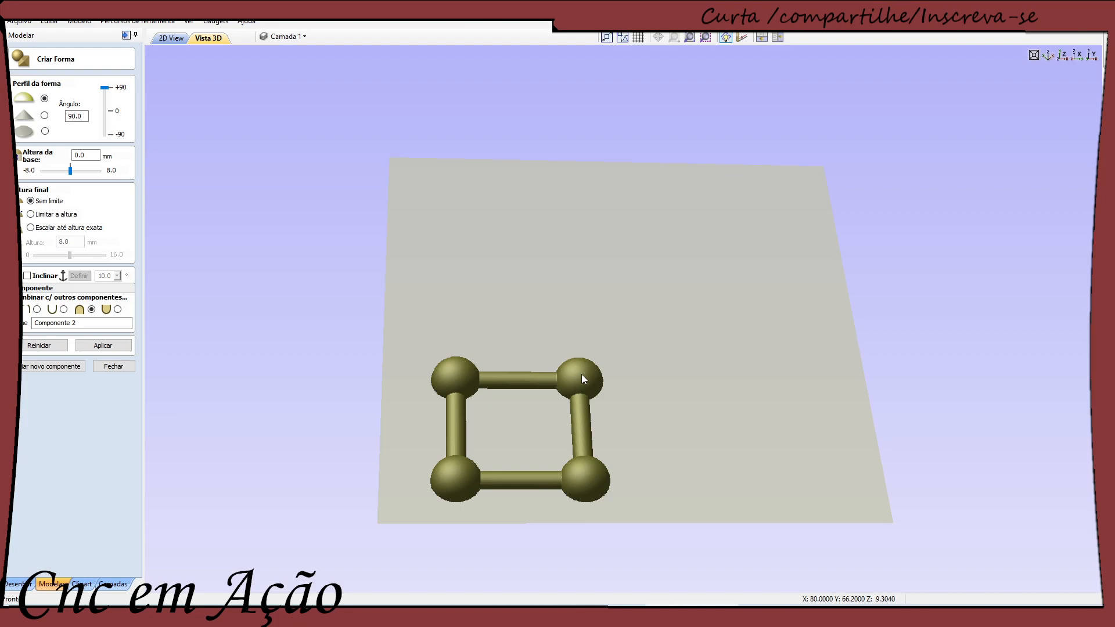
left_click_drag(489, 500, 446, 417)
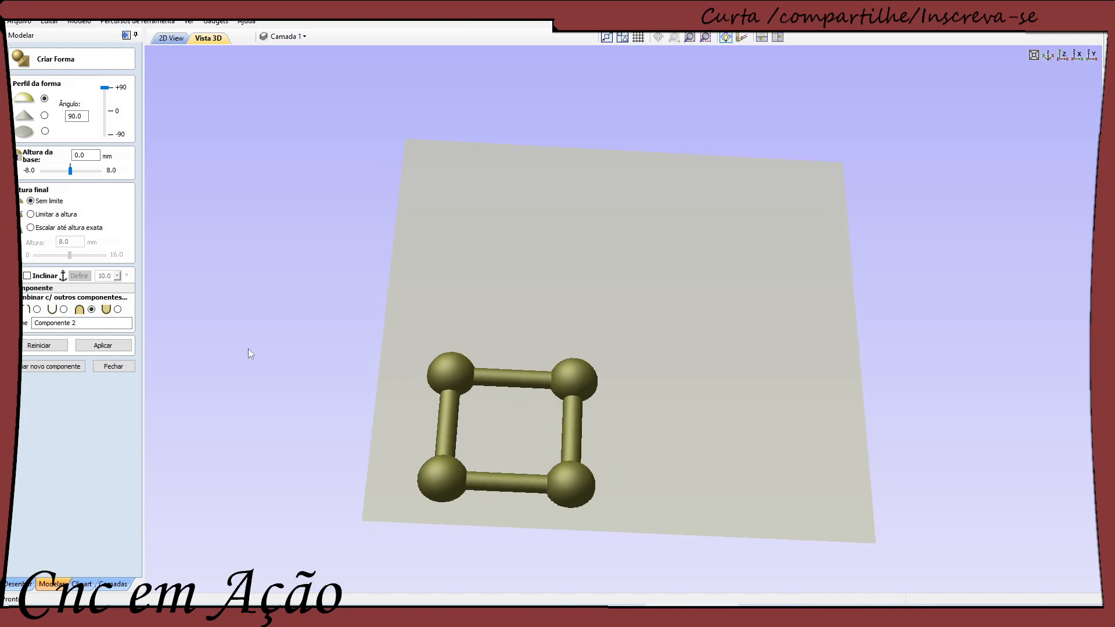
Step: Finish the rail component by starting a new one, and close shape creation in the 2D view
left_click(52, 369)
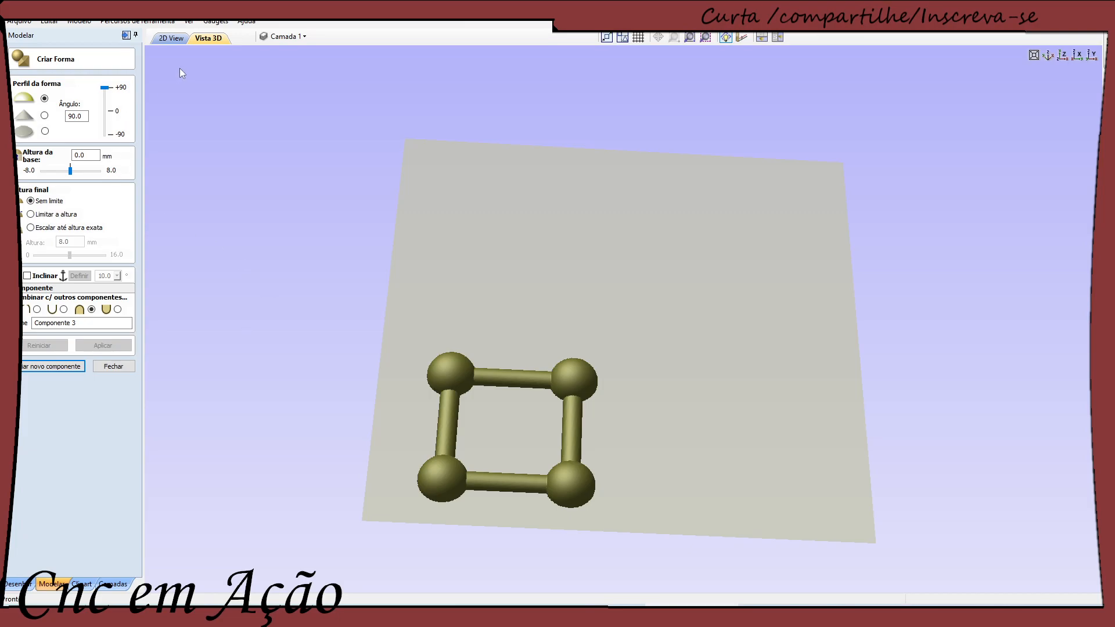
left_click(168, 39)
scroll(585, 366, "down", 2)
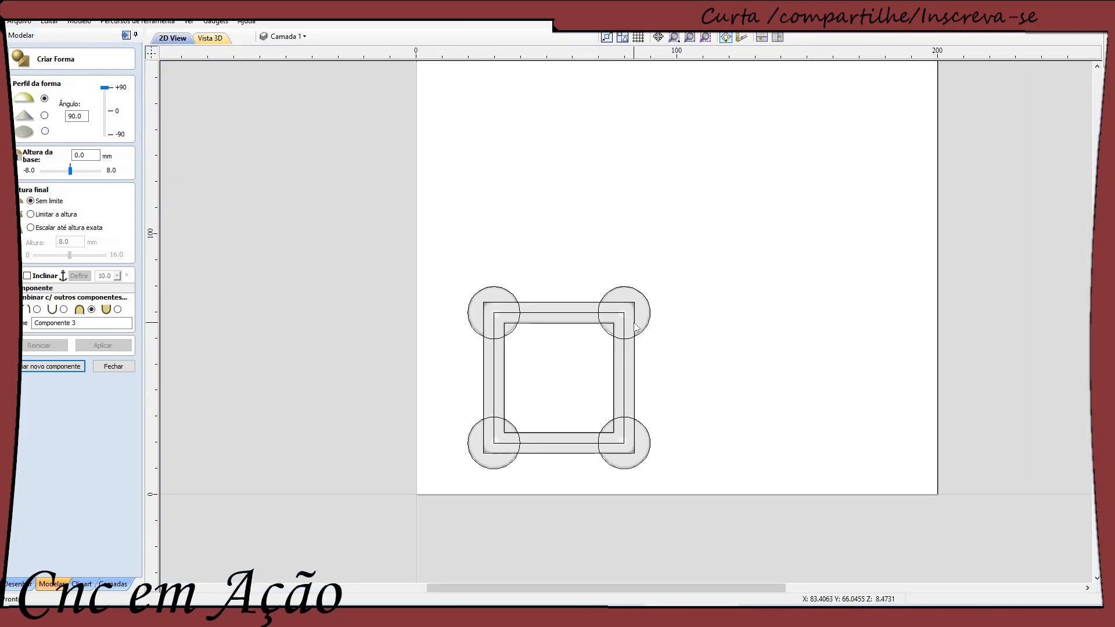
left_click(110, 367)
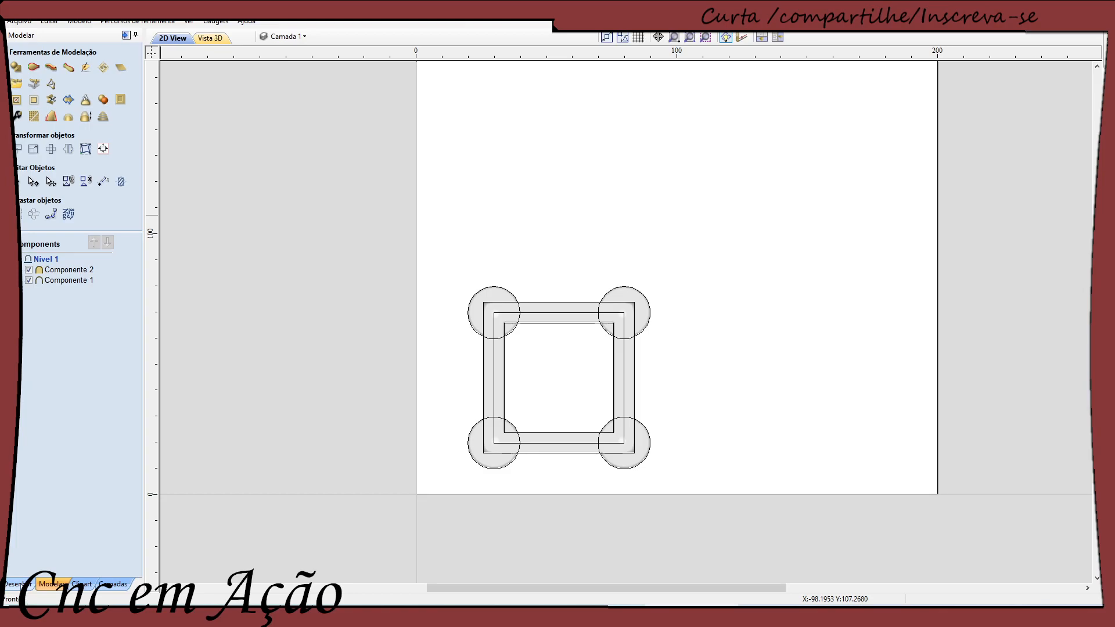
Step: Draw a straight-cornered rectangle about 85 × 83 mm around the whole frame and shift it left until it is centred on the frame
left_click(17, 584)
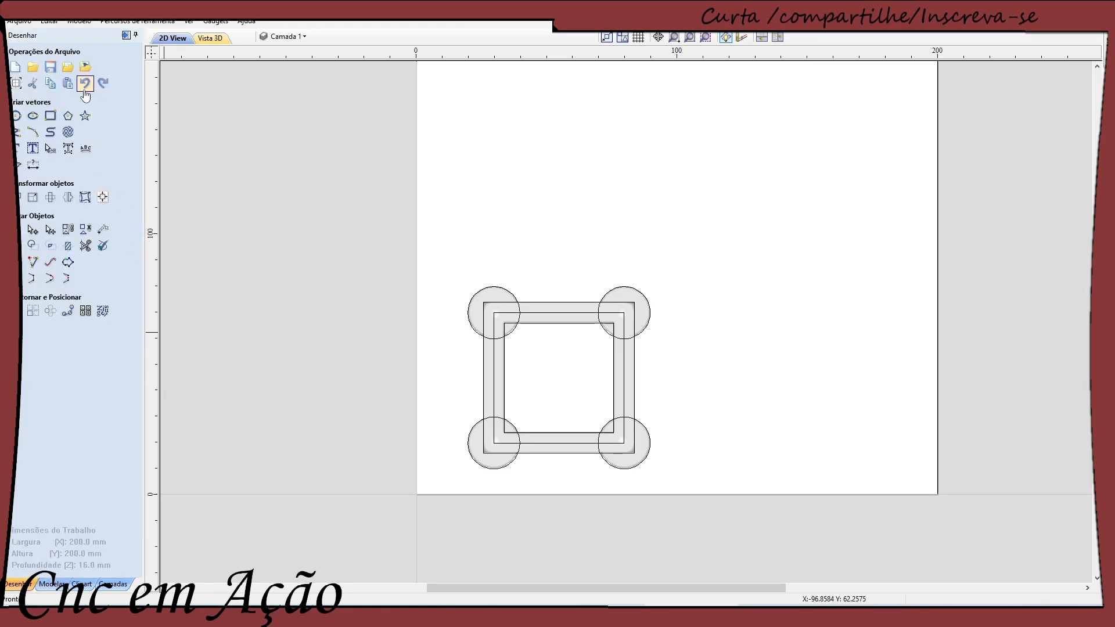
left_click(50, 116)
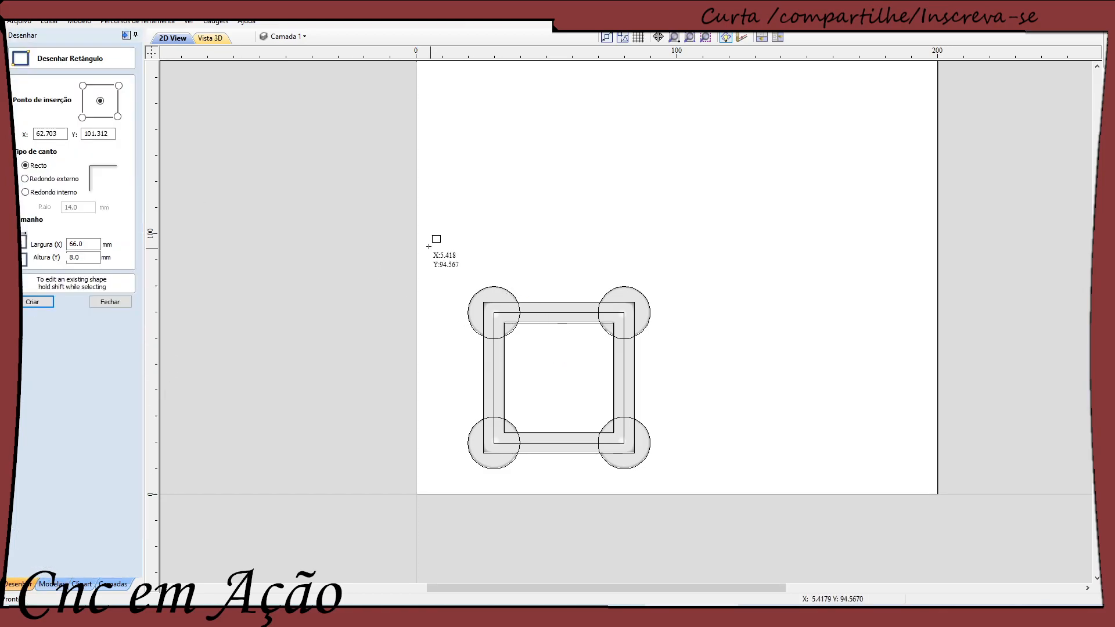
left_click_drag(455, 265, 673, 481)
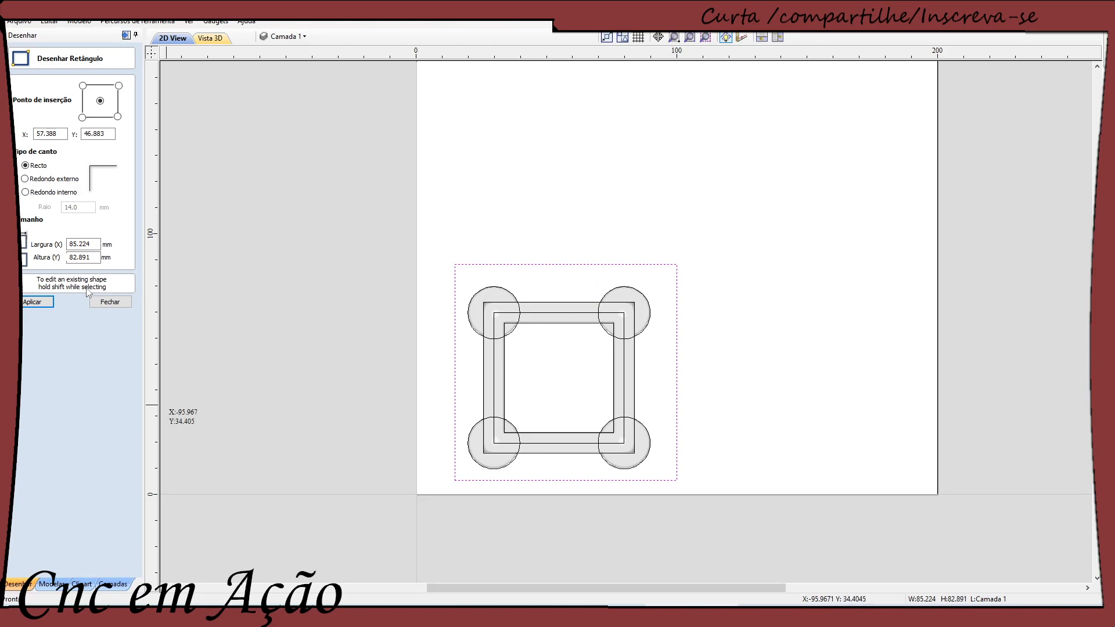
left_click(110, 301)
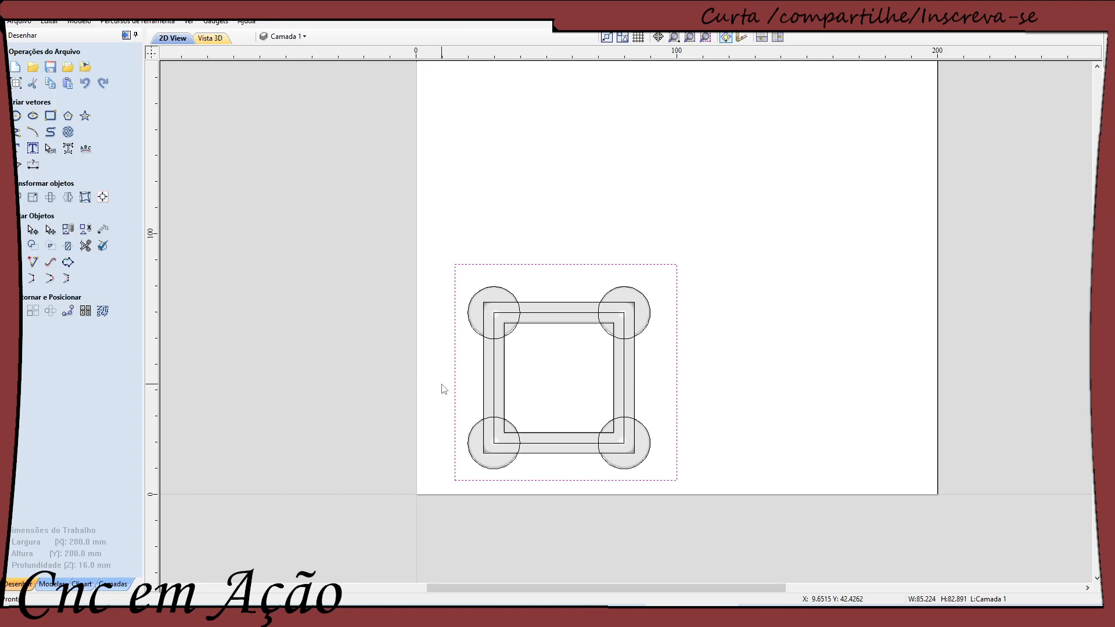
left_click(456, 390)
left_click_drag(482, 371, 477, 372)
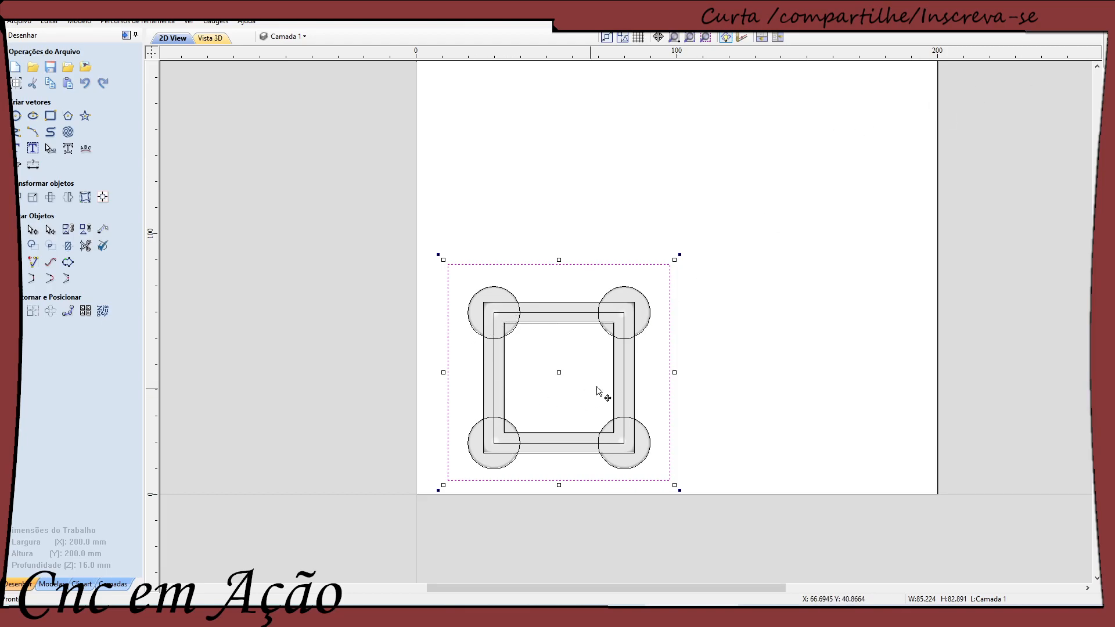
Step: Display the frame in 3D and open the machining toolpath operations
left_click(209, 38)
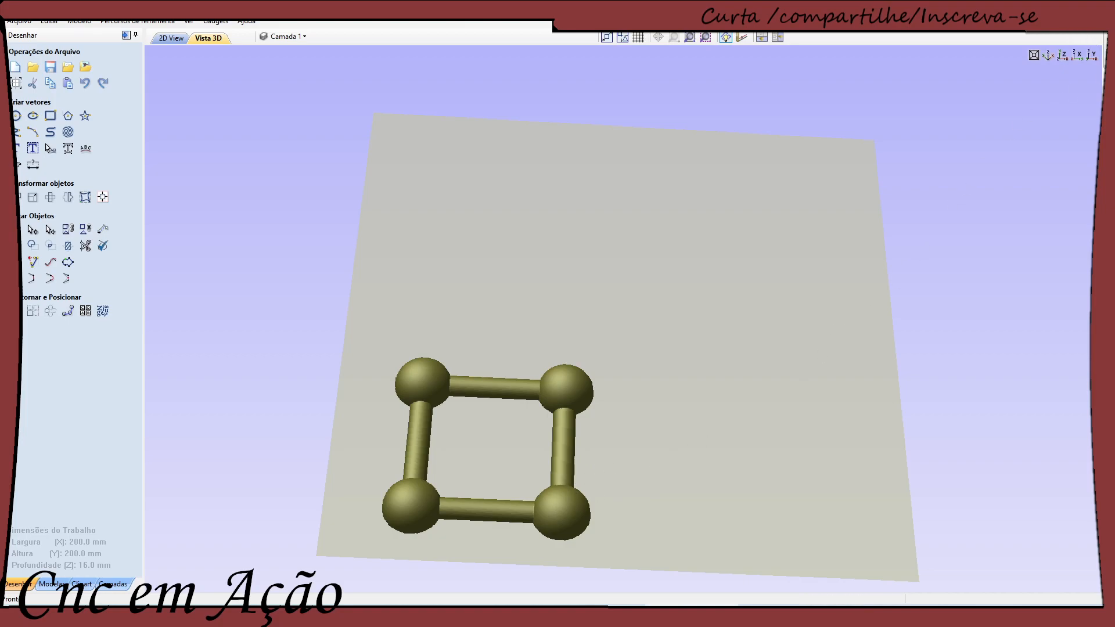
mouse_move(1099, 55)
left_click(1096, 36)
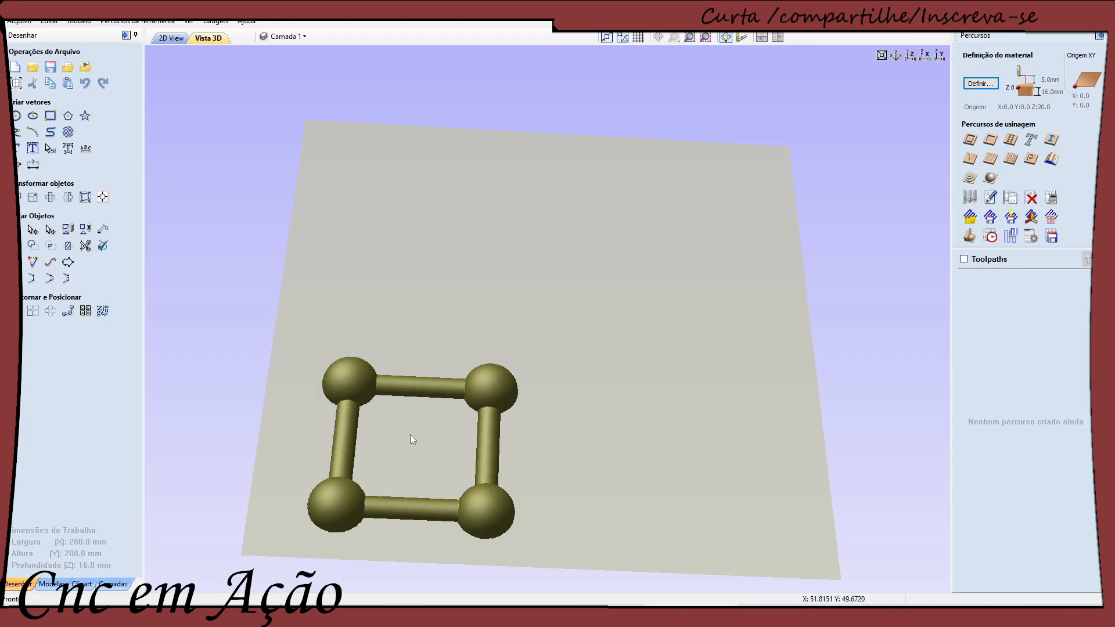
Step: Start a 3D roughing toolpath and inspect from several angles how the frame model sits inside the material block
left_click(988, 178)
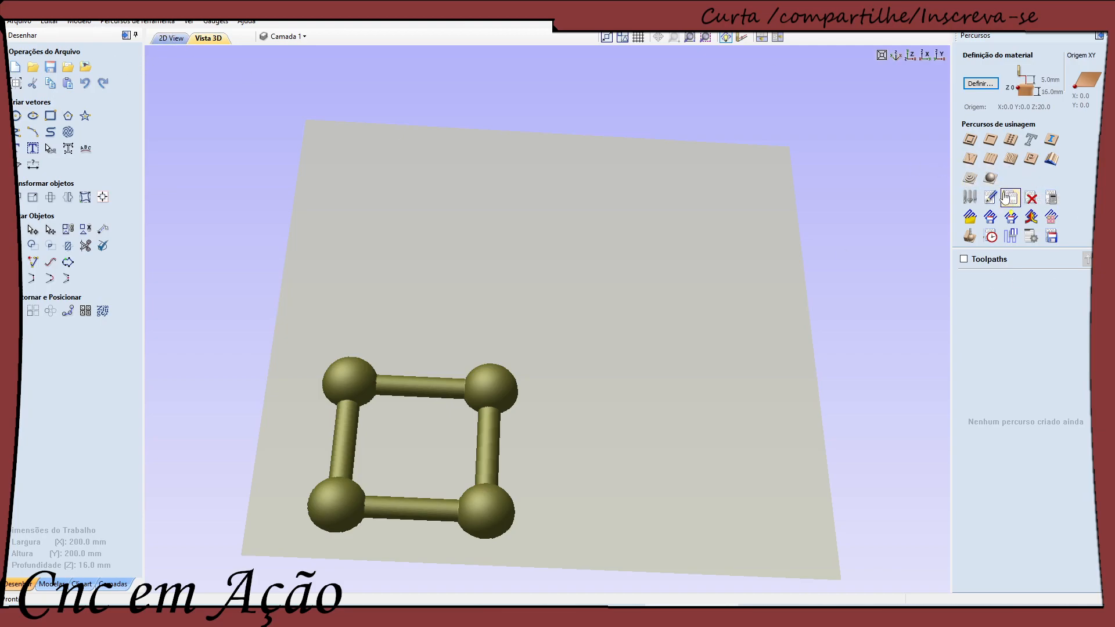
left_click(973, 179)
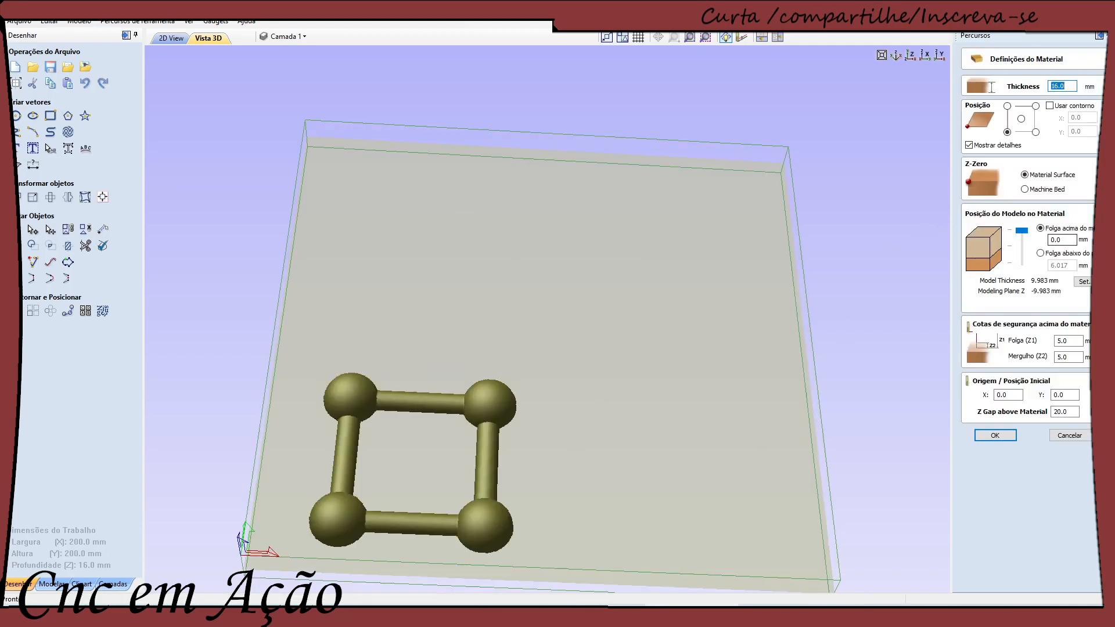
left_click_drag(618, 526, 608, 401)
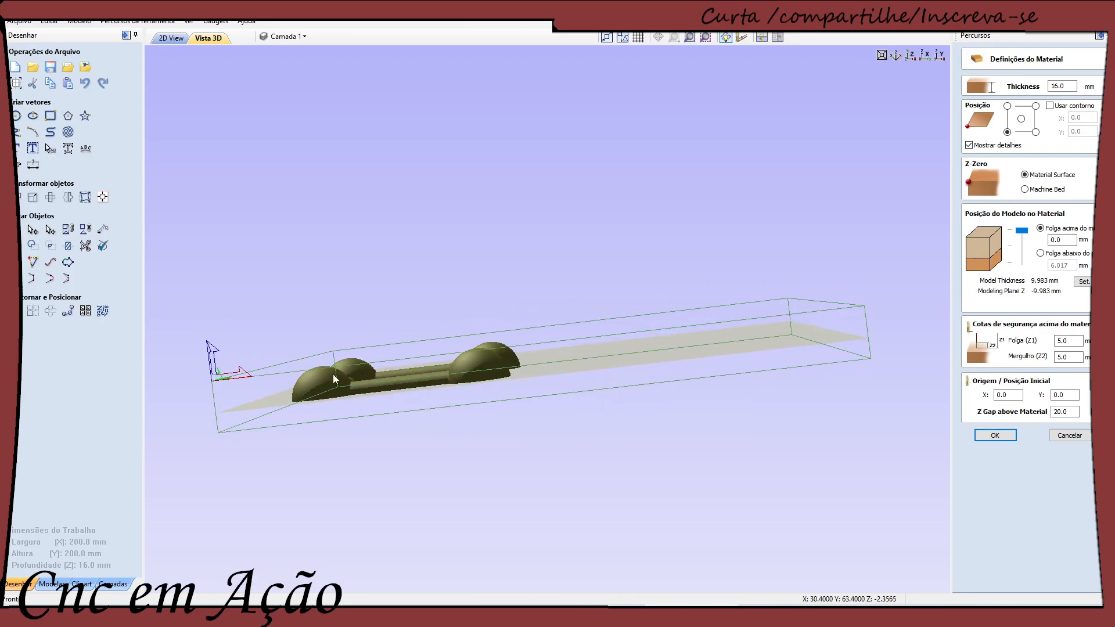
left_click_drag(336, 370, 257, 340)
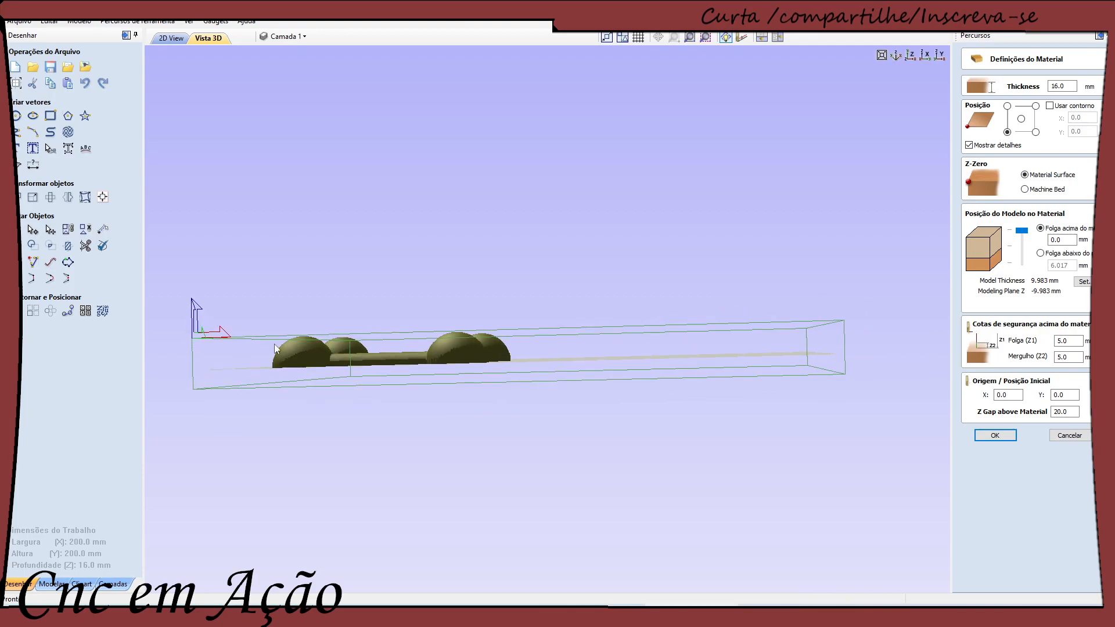
left_click_drag(823, 385, 817, 455)
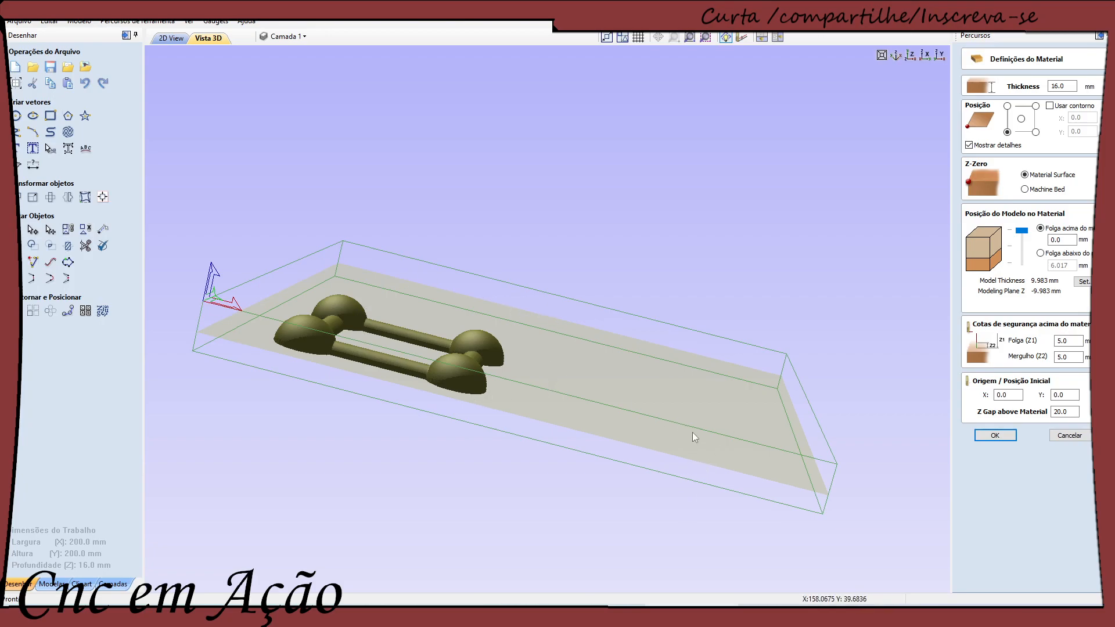
left_click_drag(692, 426, 720, 389)
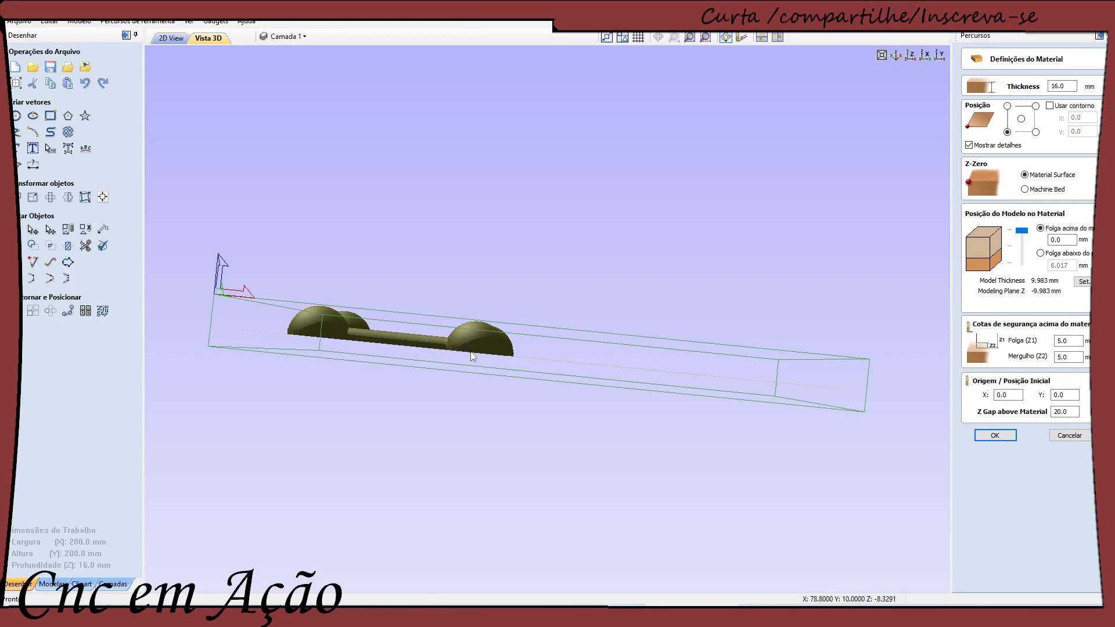
left_click_drag(476, 360, 475, 388)
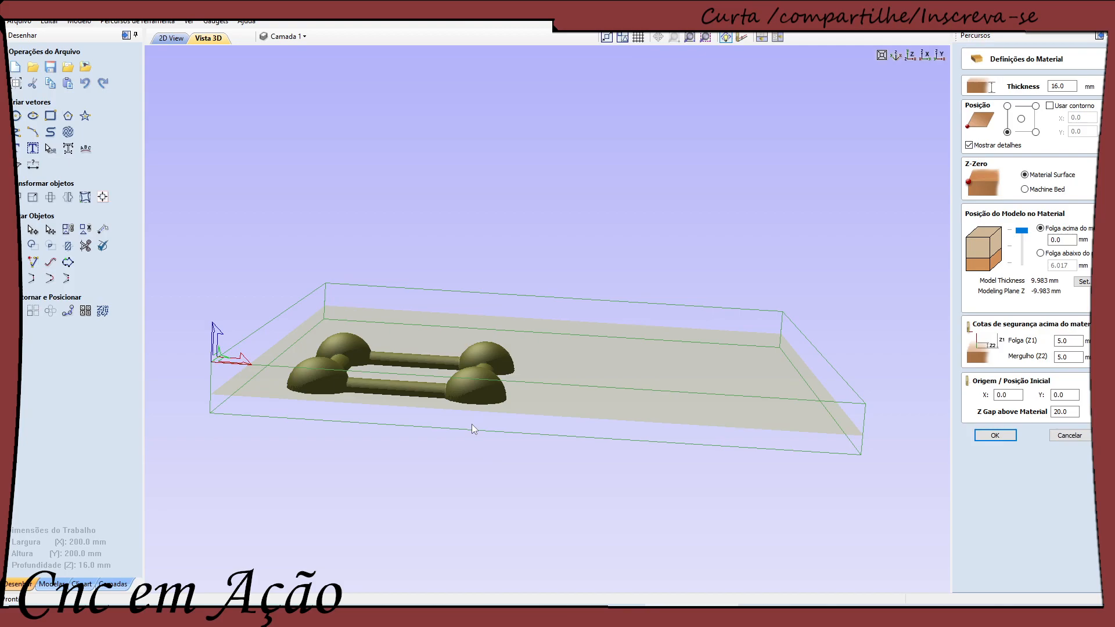
left_click_drag(479, 392, 494, 370)
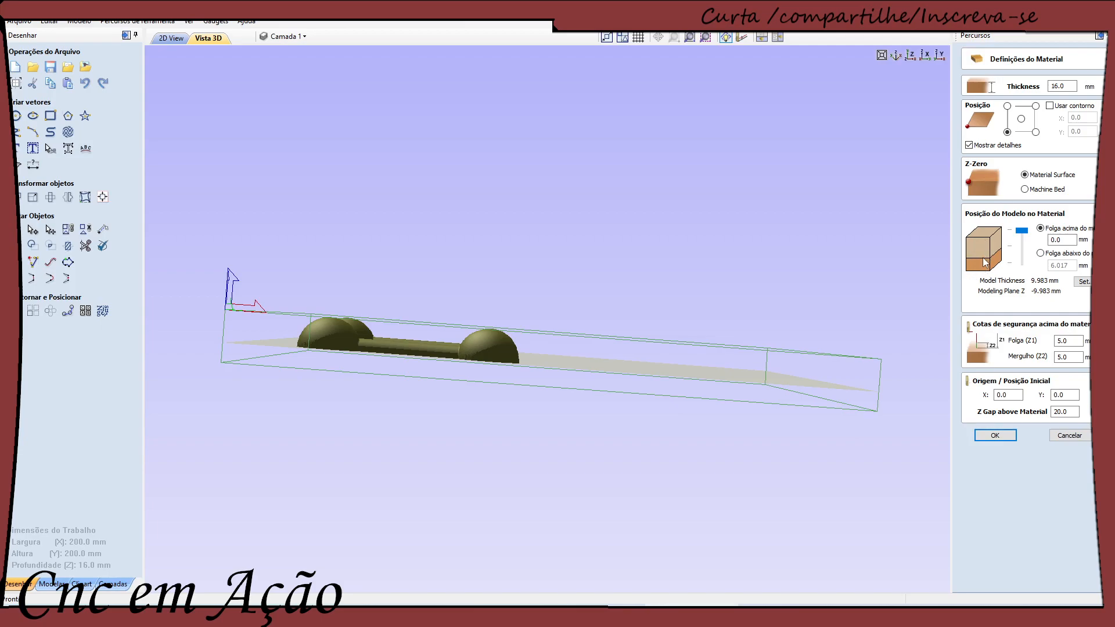
Step: Set the gap above the model to 1 mm, check the frame's placement and accept the material setup
double_click(1058, 240)
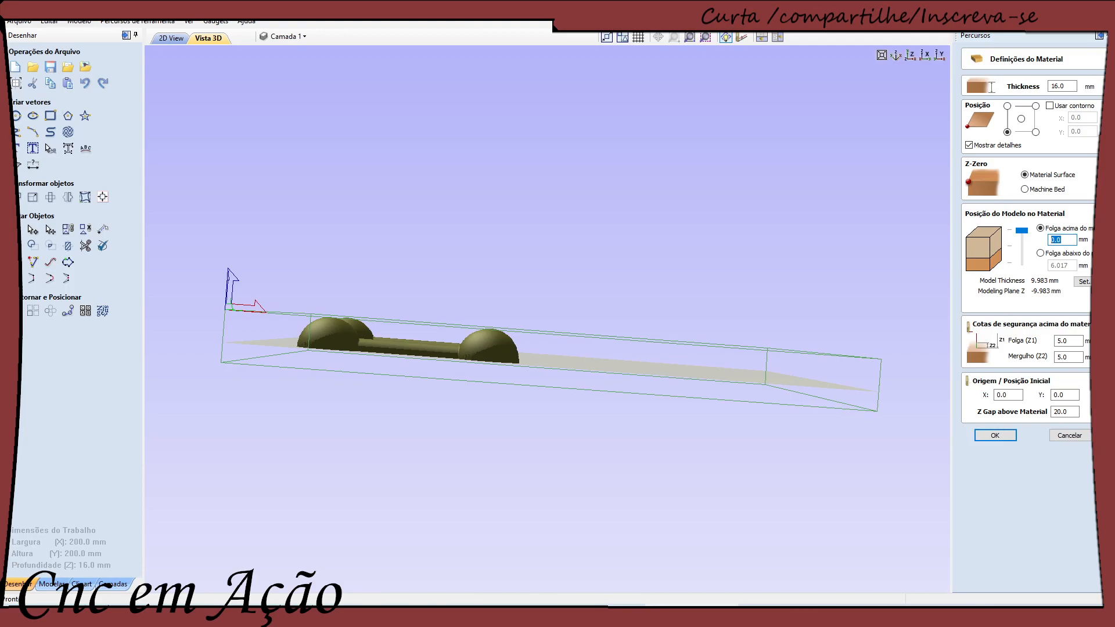
type("1")
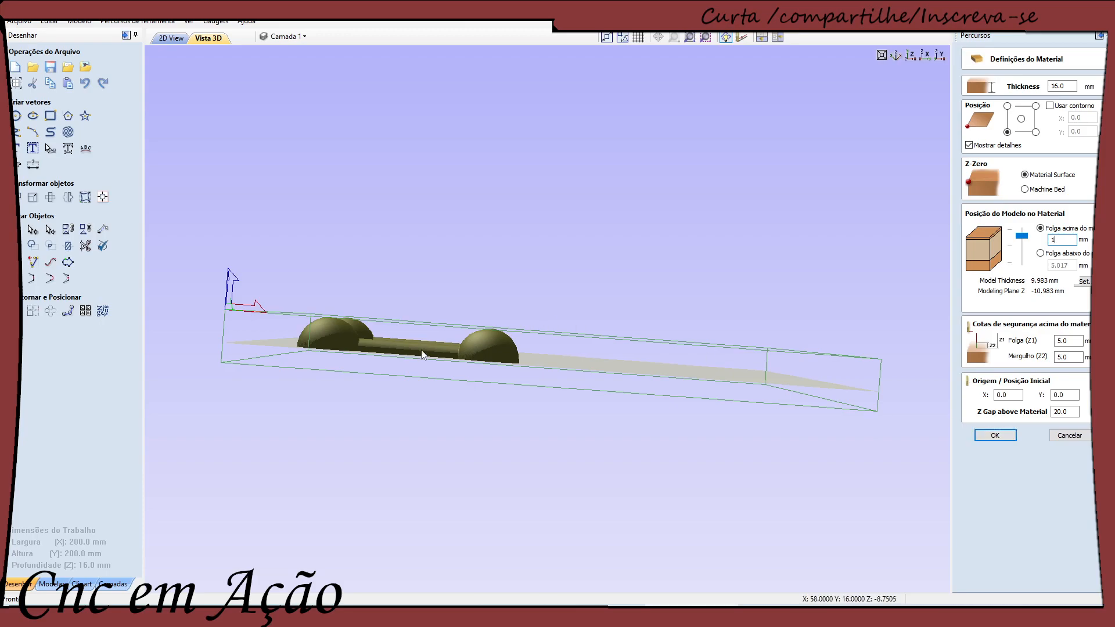
left_click(994, 436)
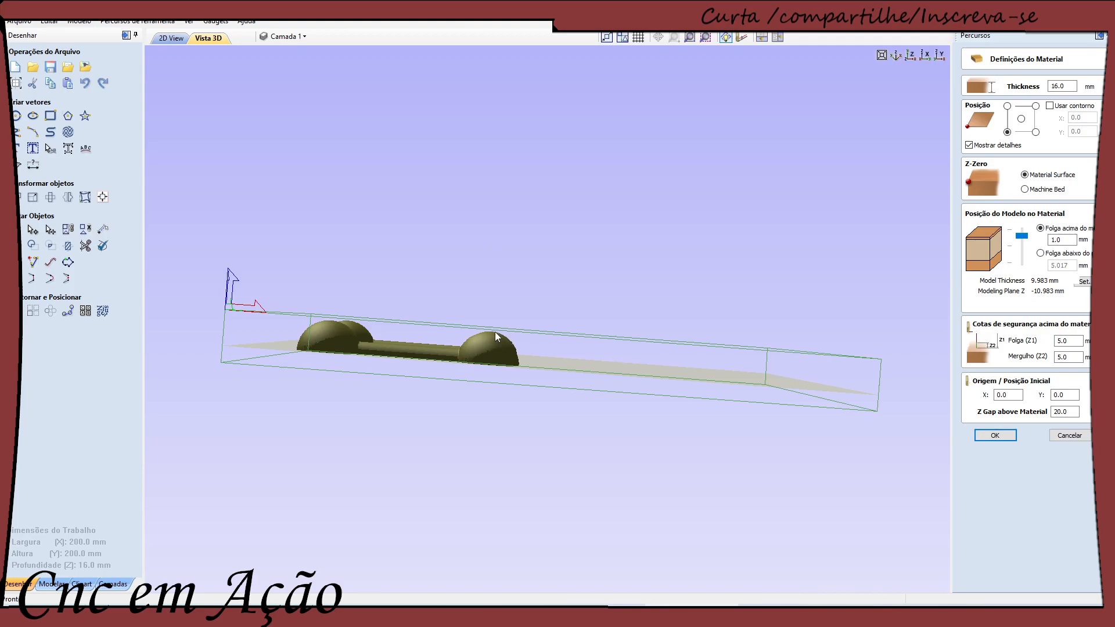
left_click_drag(488, 341, 486, 386)
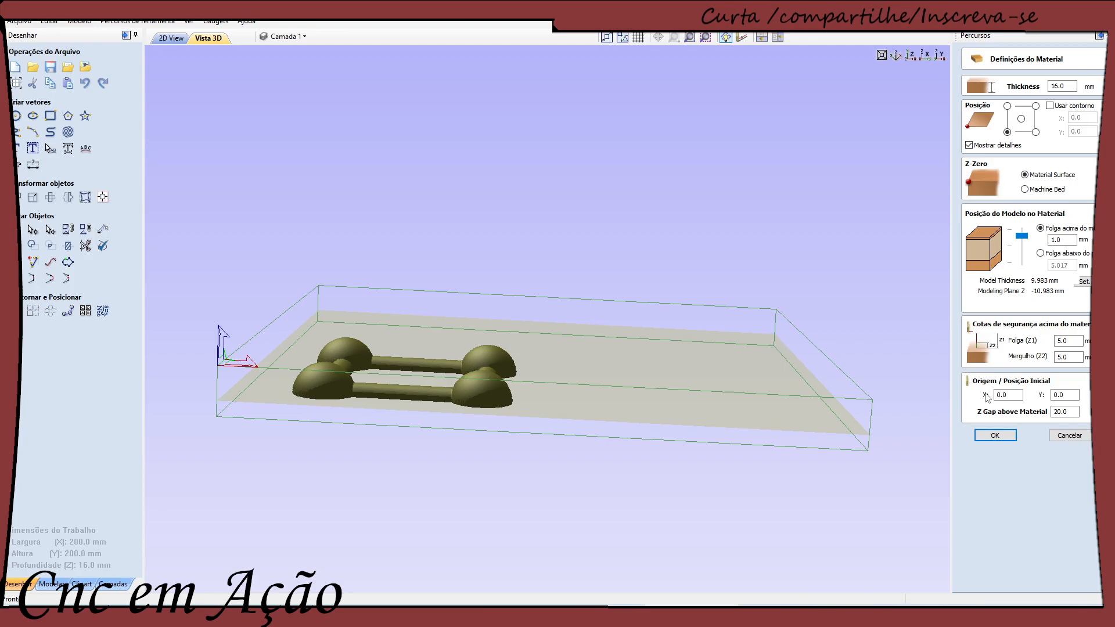
left_click(995, 435)
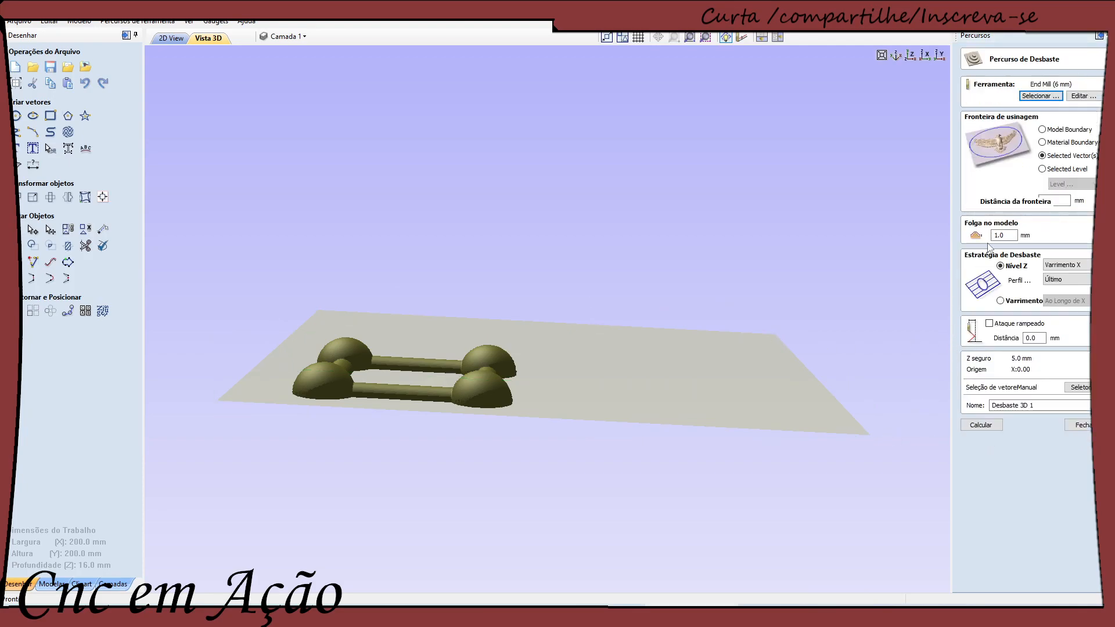
Step: Limit the roughing to the model boundary with offset 0 and ramped plunges, then calculate and simulate the toolpath
left_click(1052, 130)
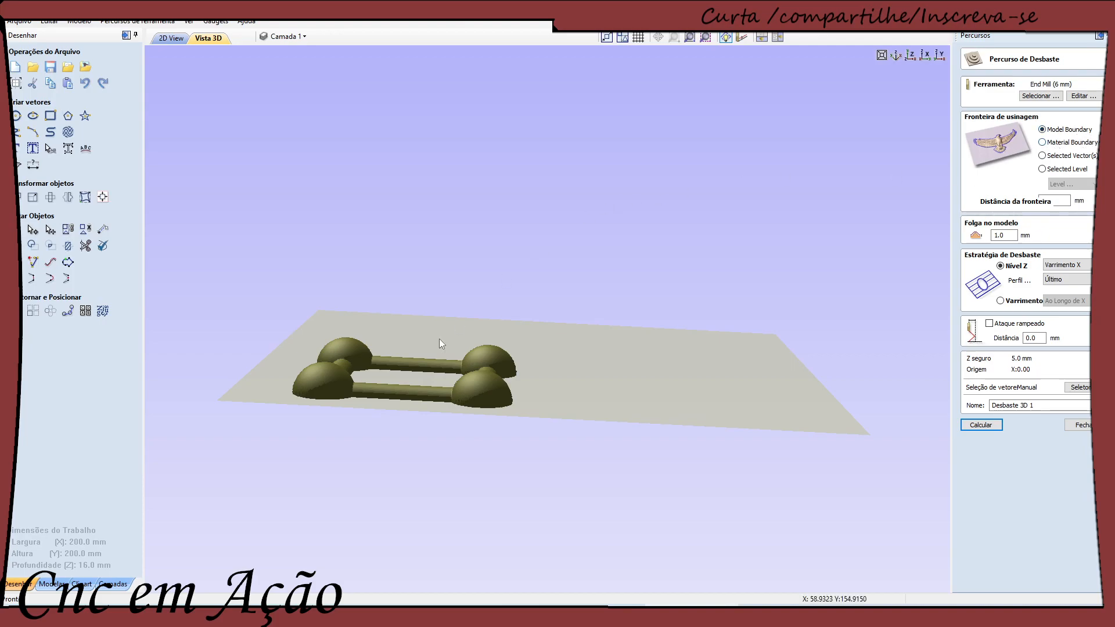
left_click_drag(437, 370, 420, 394)
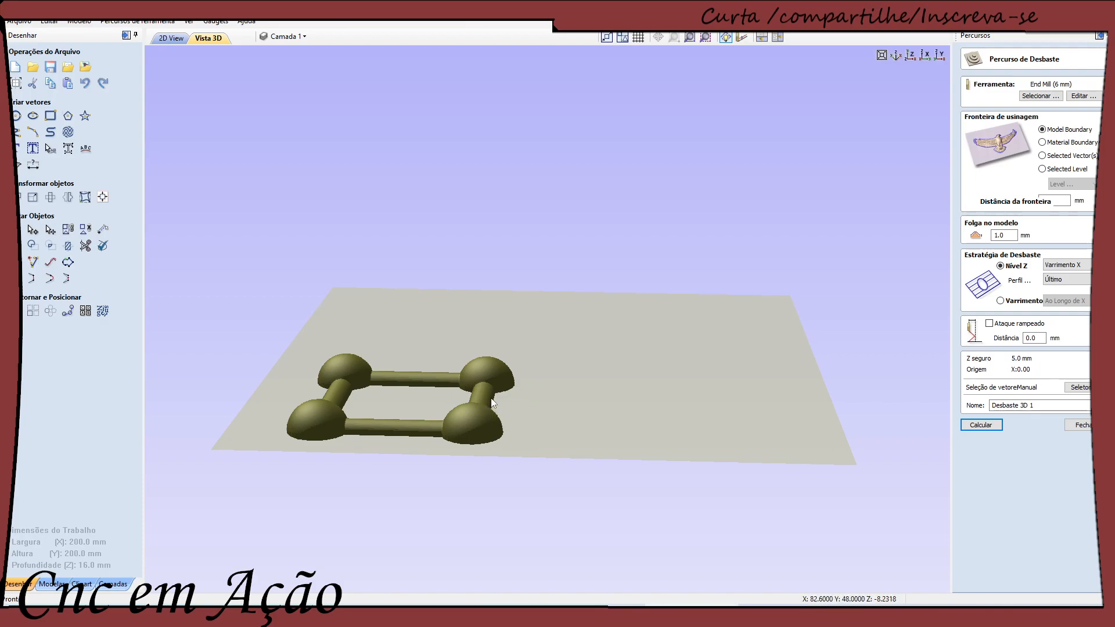
left_click(1058, 201)
type("7.0")
double_click(1046, 201)
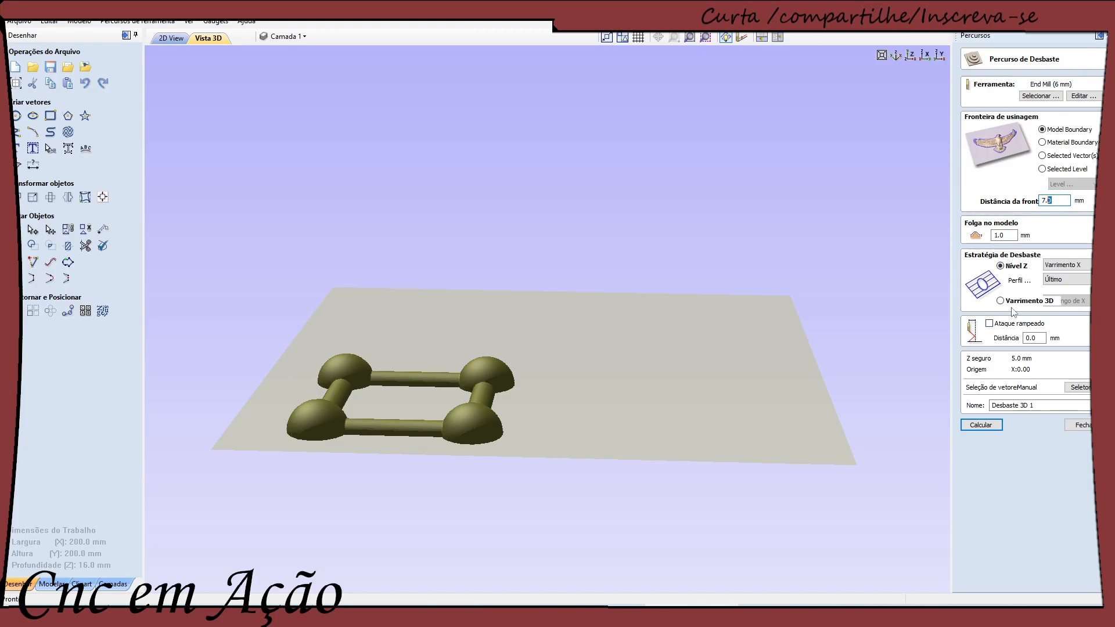
left_click(990, 323)
left_click_drag(1063, 200, 999, 205)
type("0")
left_click(977, 425)
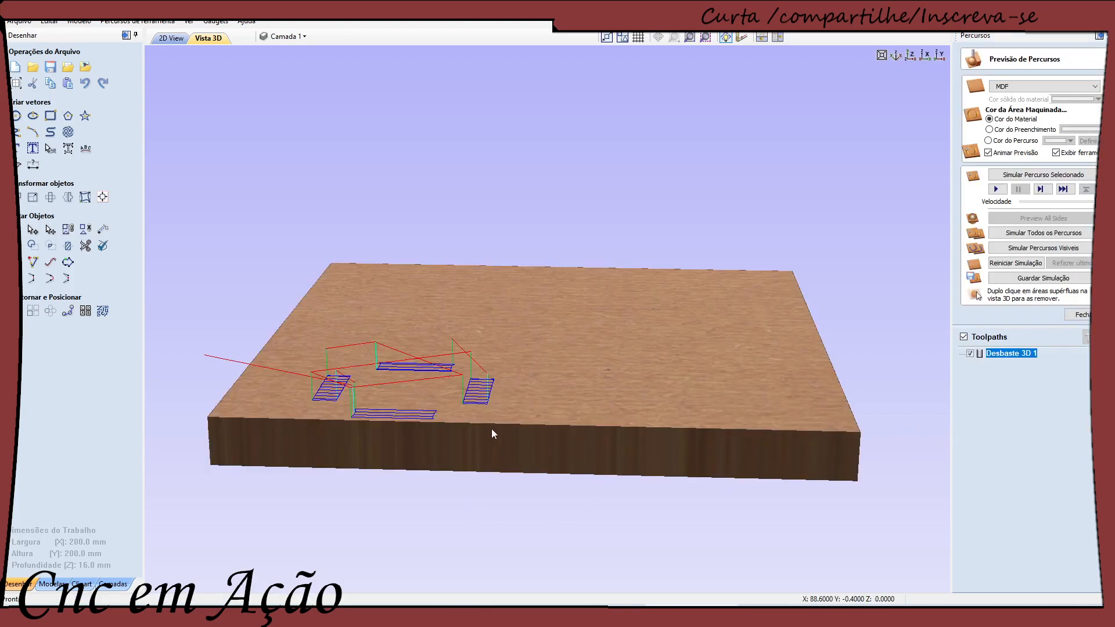
left_click(996, 189)
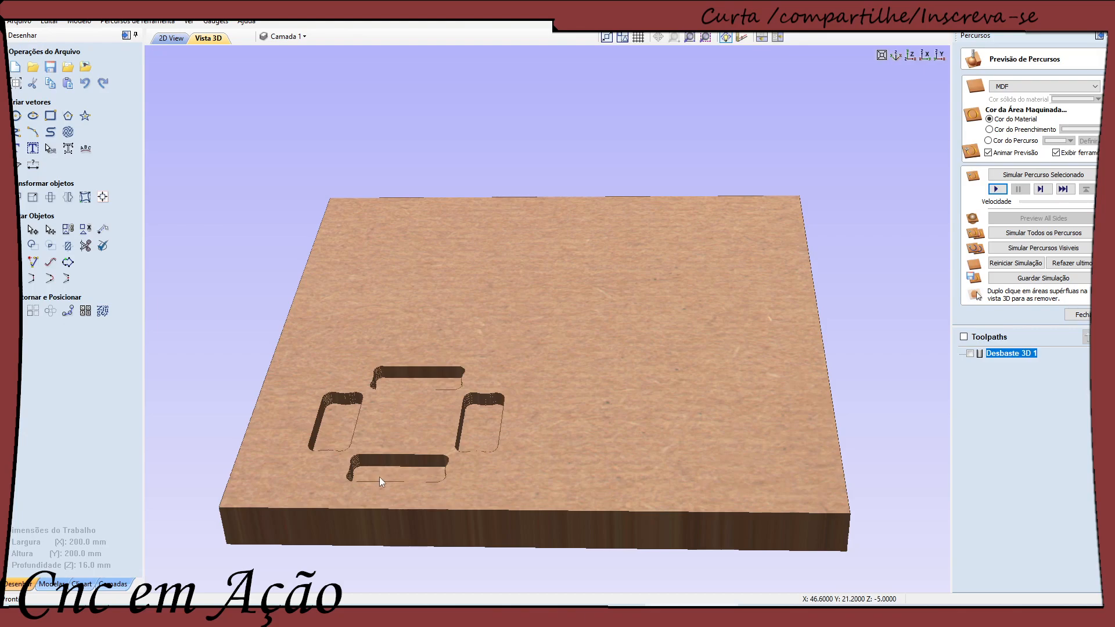
Step: Change the roughing boundary offset to 7 mm, recalculate, simulate the cut and inspect it before closing the preview
double_click(1011, 353)
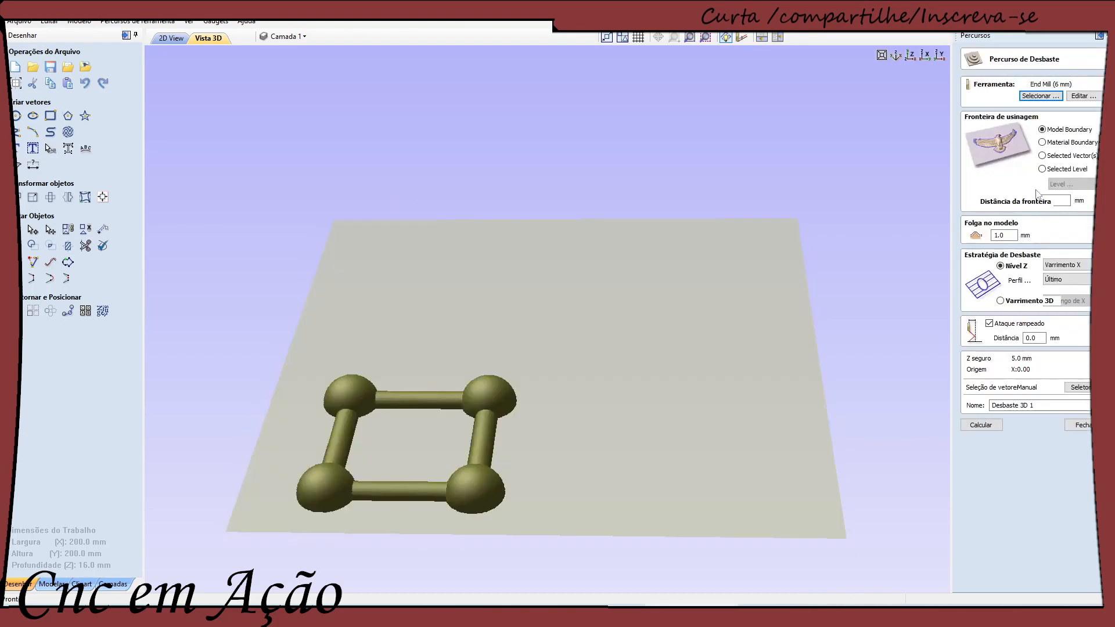
left_click_drag(1055, 201, 1030, 203)
type("7")
left_click(979, 427)
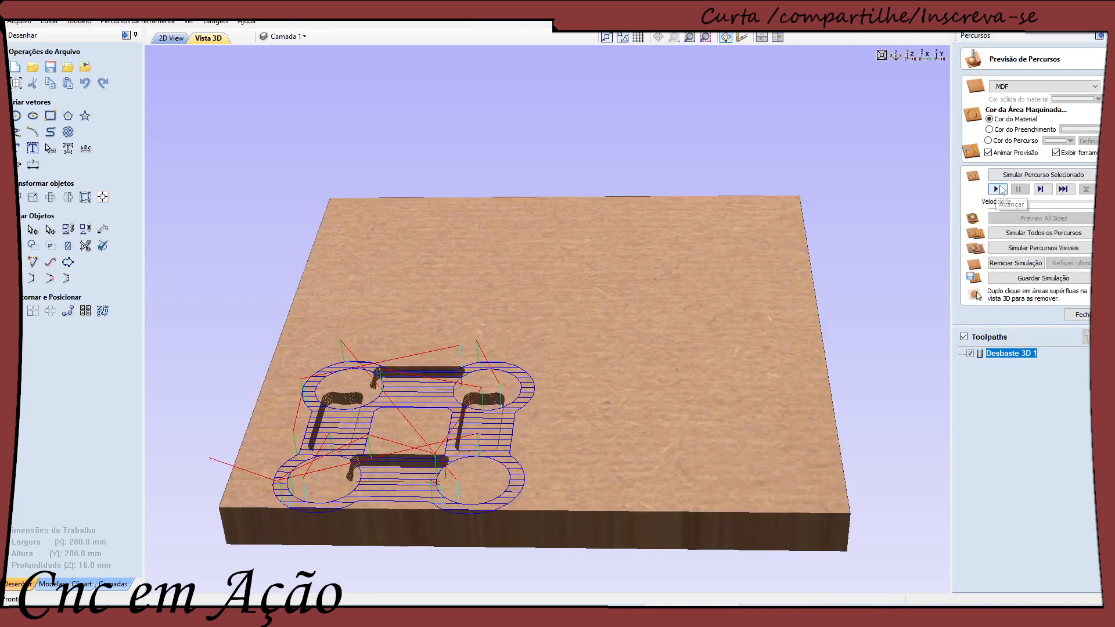
left_click(995, 190)
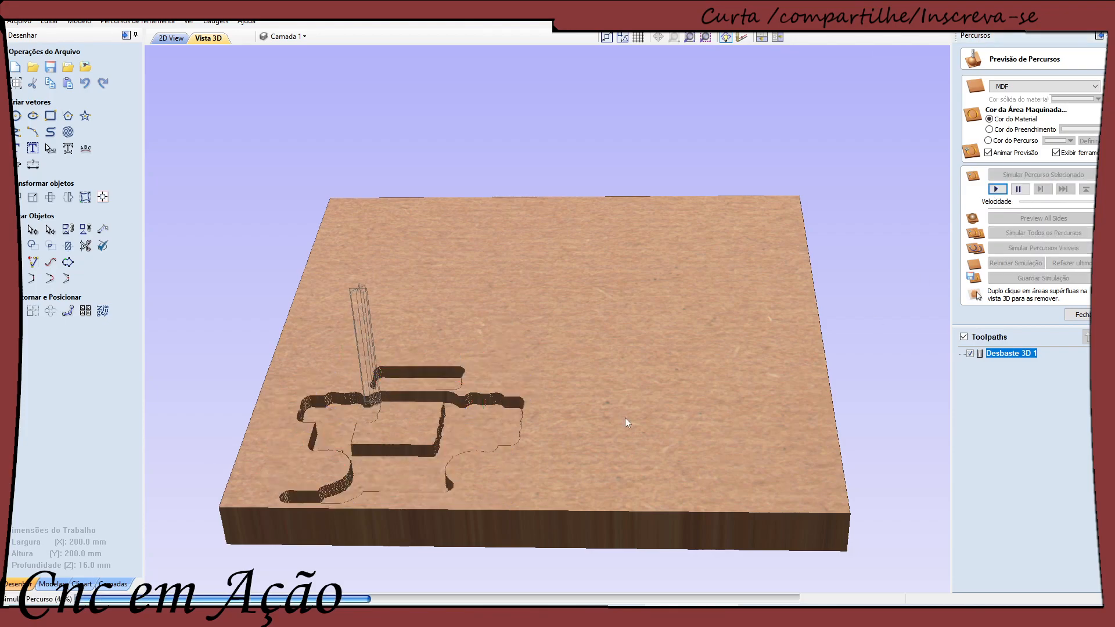
mouse_move(414, 431)
left_mouse_down()
mouse_move(446, 413)
mouse_move(432, 439)
left_mouse_up()
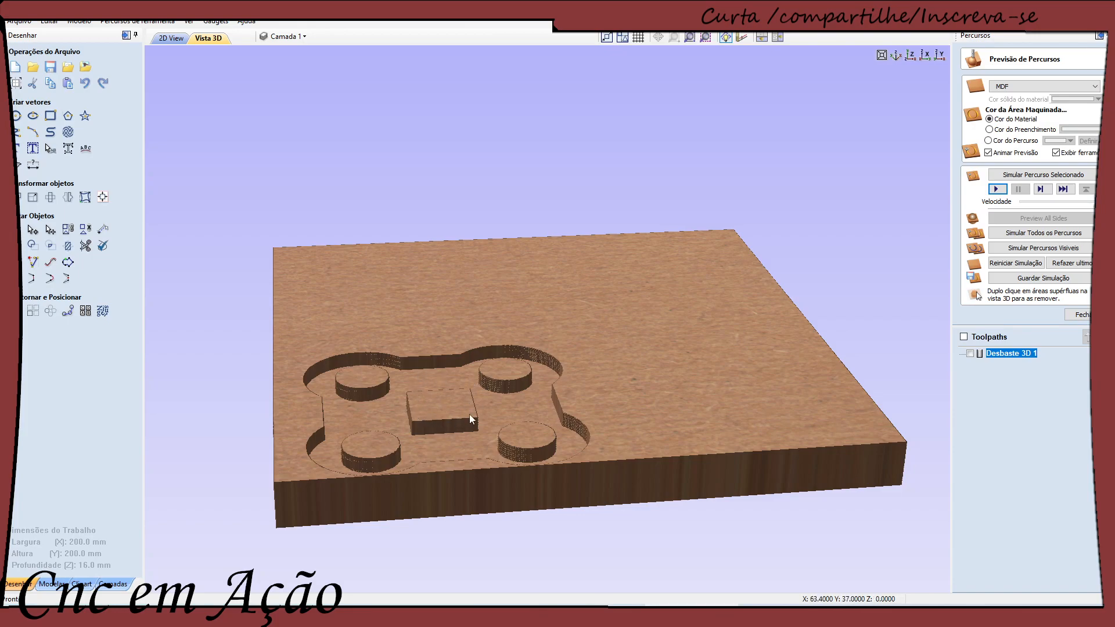
mouse_move(424, 451)
left_mouse_down()
mouse_move(408, 458)
mouse_move(415, 447)
left_mouse_up()
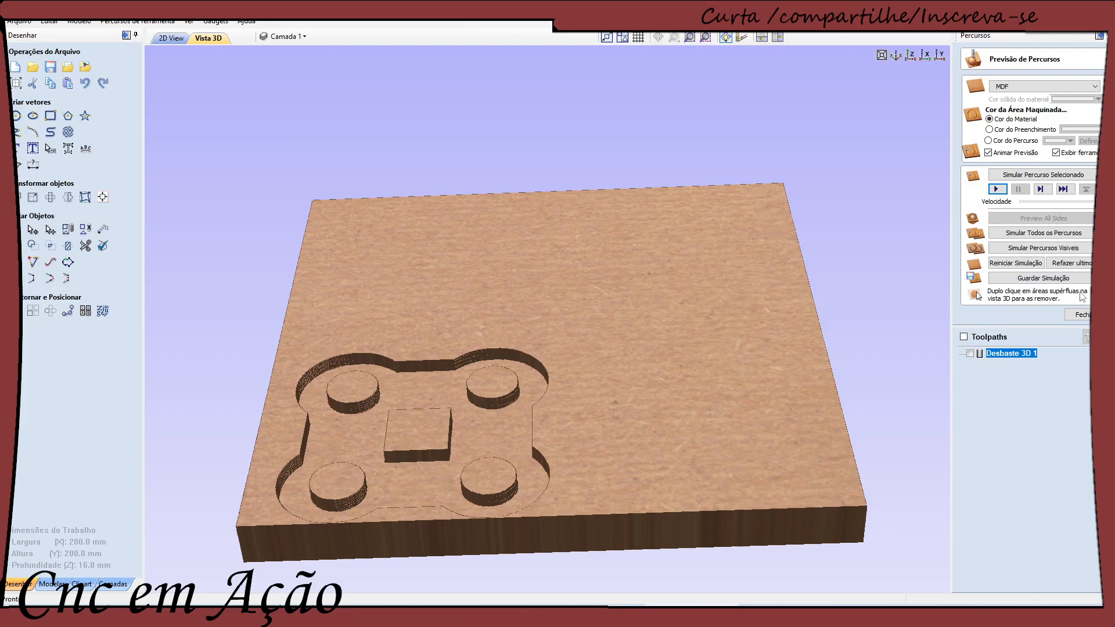
left_click(1078, 314)
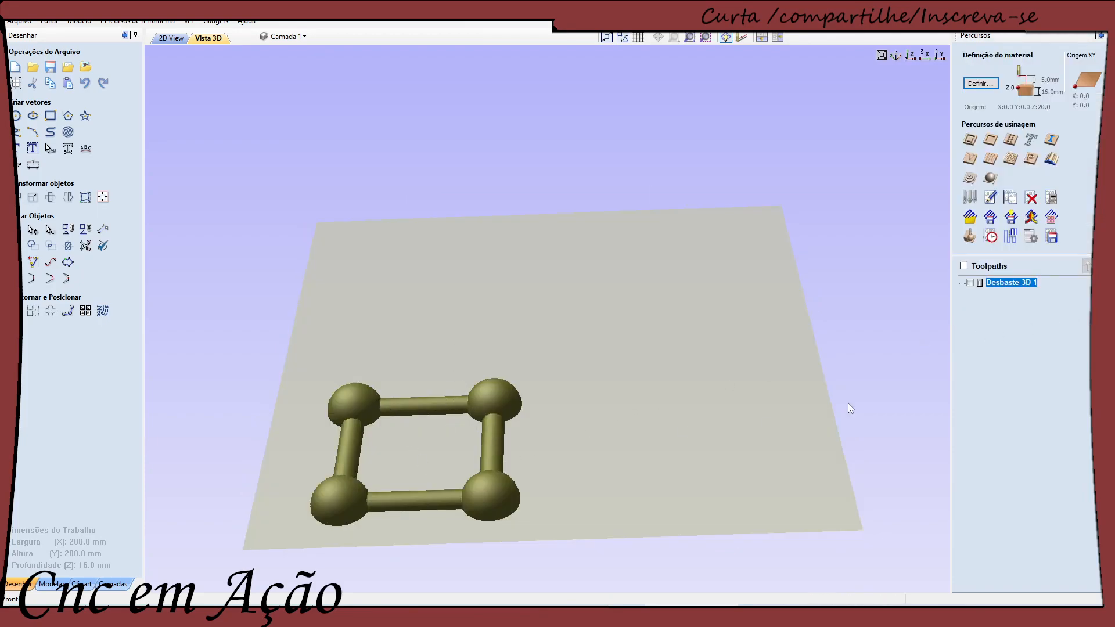
Step: Set the roughing toolpath's boundary offset to 0 and stretch the enclosing rectangle's lower edge downward to about 86 mm high
double_click(1004, 284)
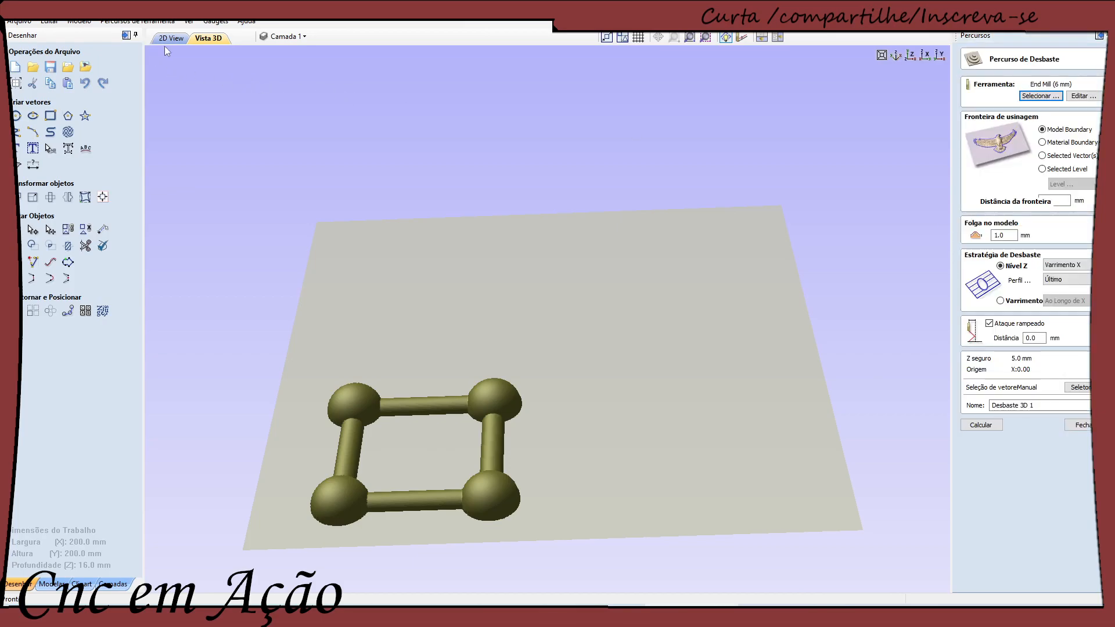
left_click(169, 40)
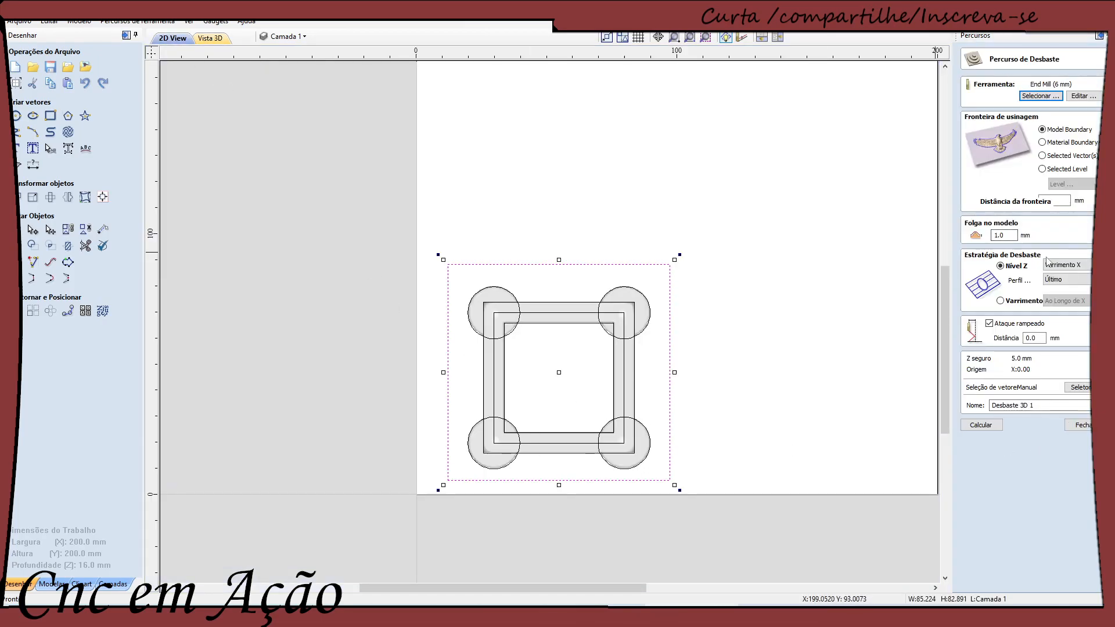
left_click(1063, 201)
type("7.0")
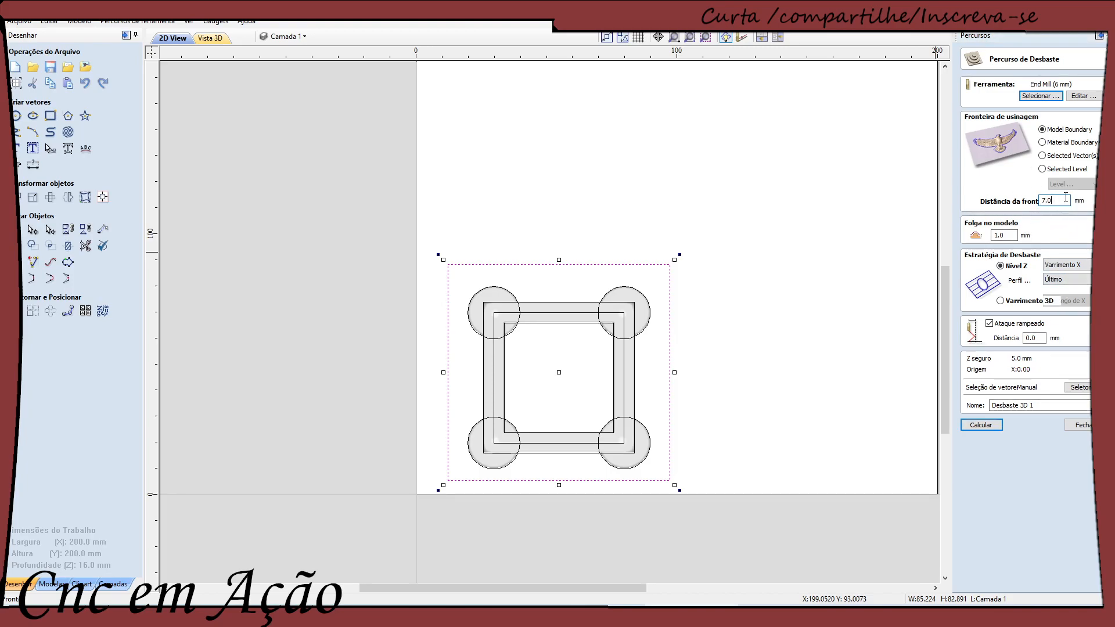
key("BackSpace")
type("0")
left_click_drag(558, 485, 559, 493)
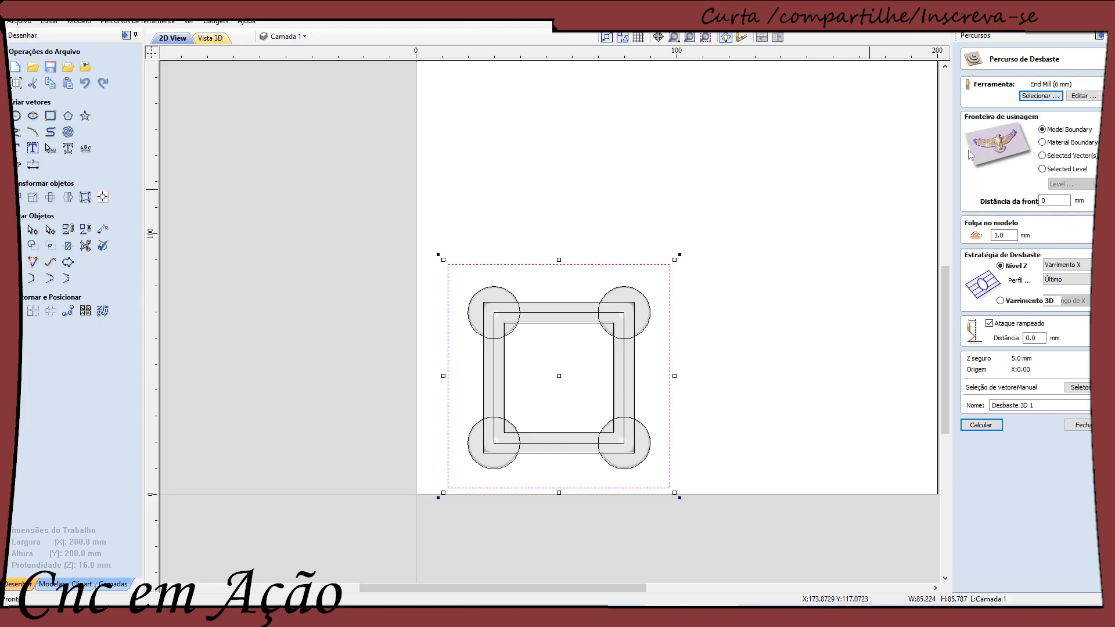
Step: Use the selected rectangle as the roughing boundary, recalculate the toolpath and simulate the cut
left_click(1052, 156)
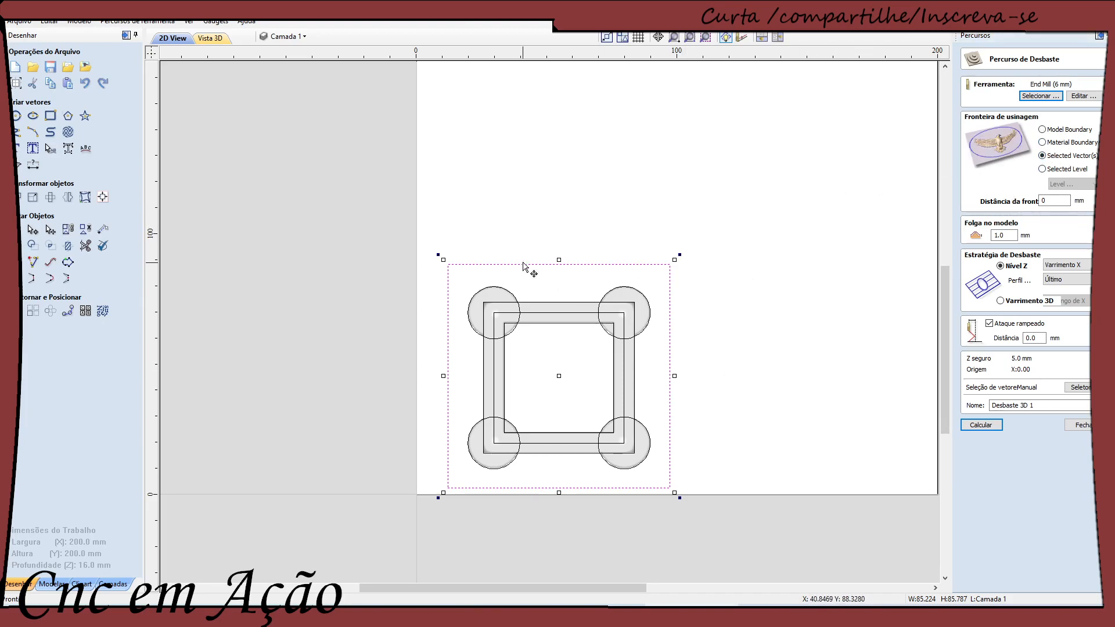
left_click(980, 426)
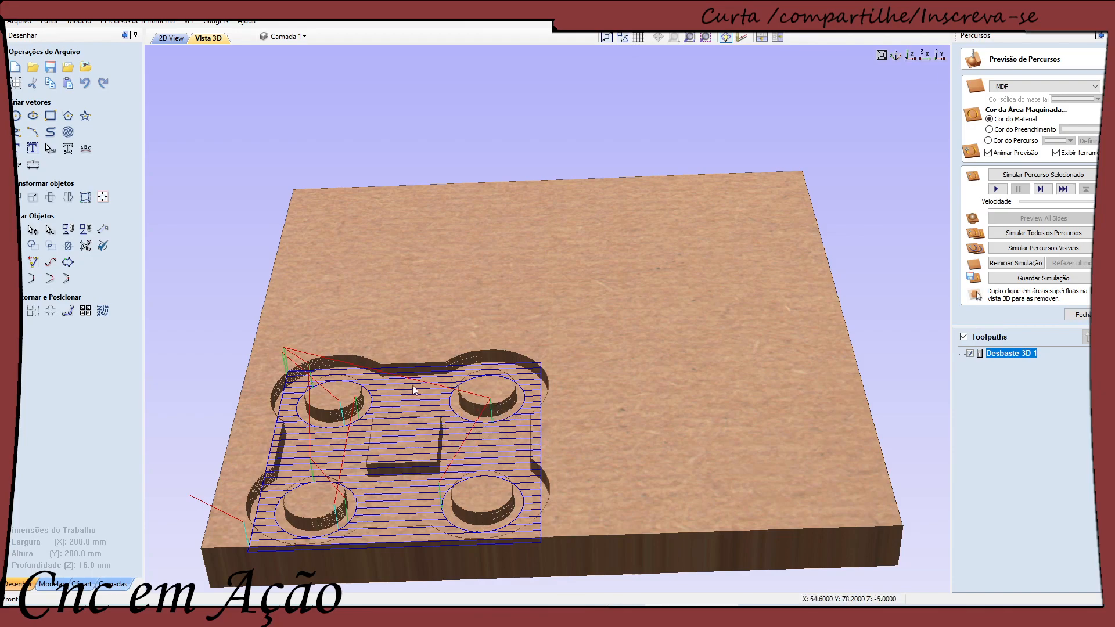
left_click(996, 189)
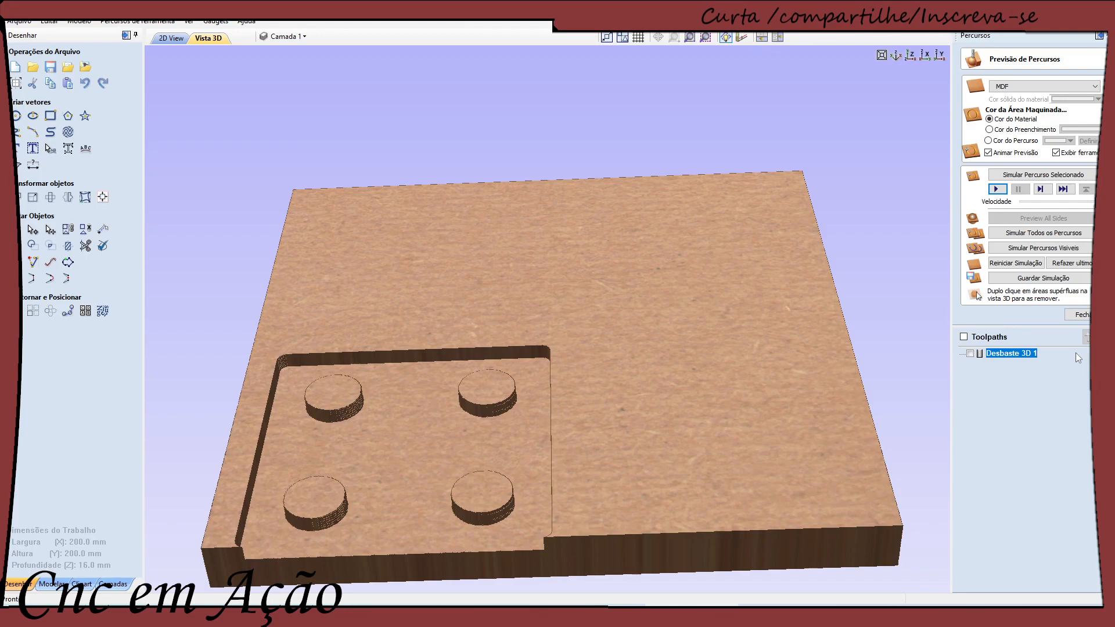
Step: Change the roughing toolpath's tool to Topo Raso (4 mm) and recalculate it, accepting the large machining allowance
double_click(1018, 354)
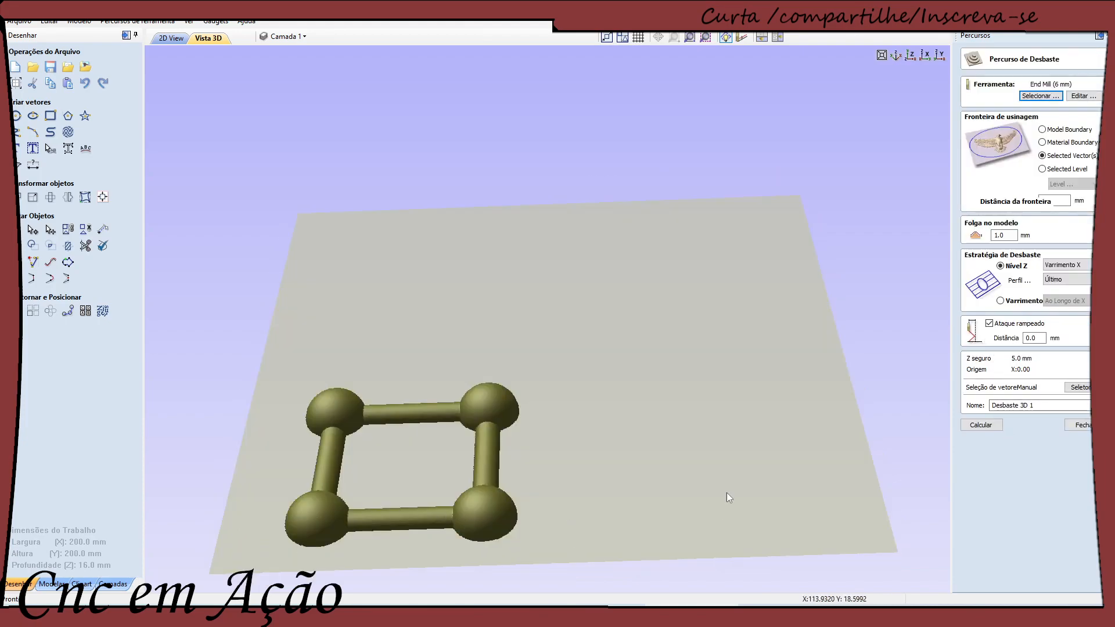
left_click(980, 426)
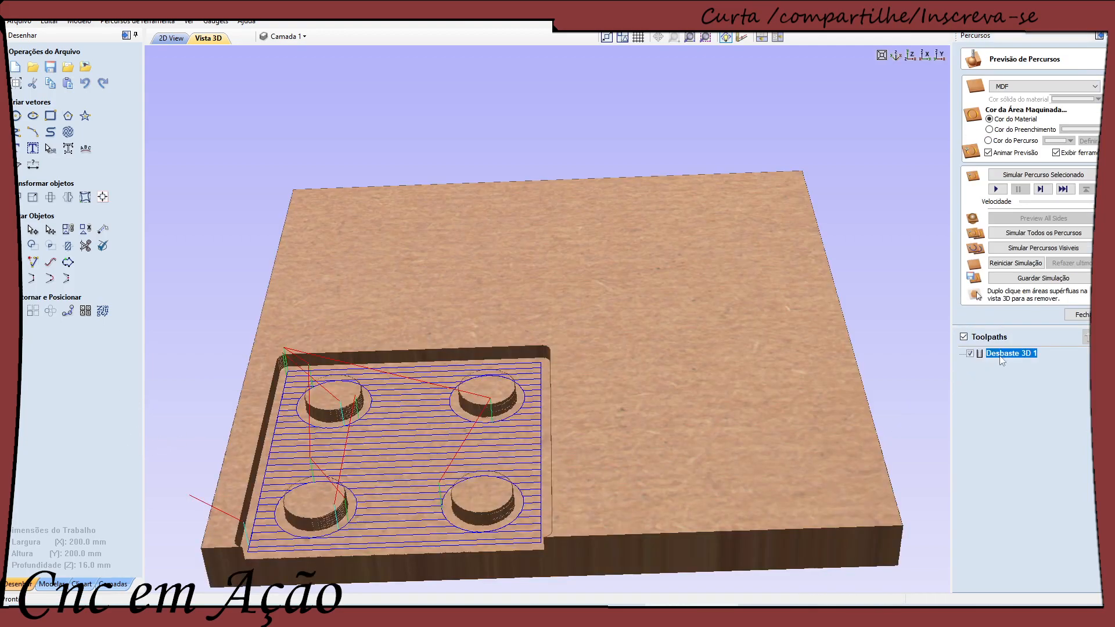
double_click(1010, 354)
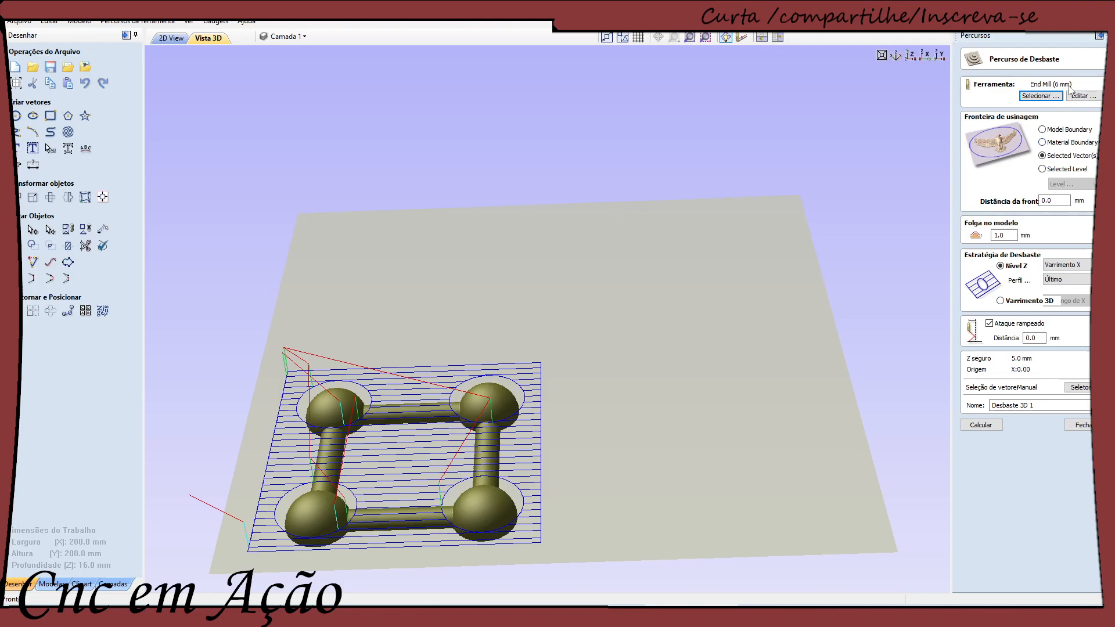
left_click(1039, 96)
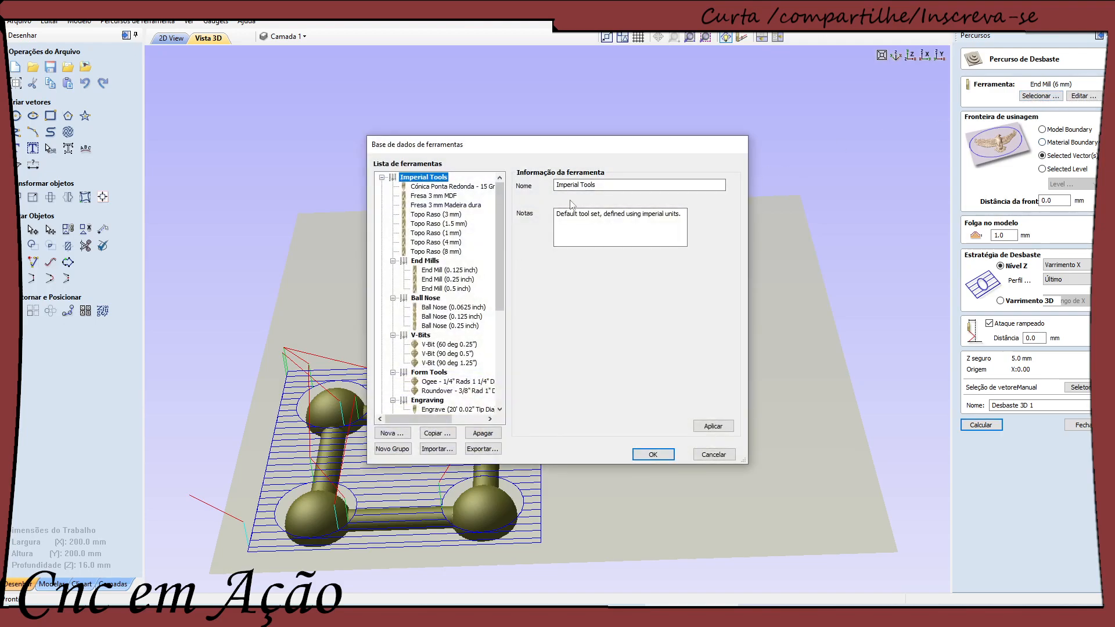
double_click(437, 242)
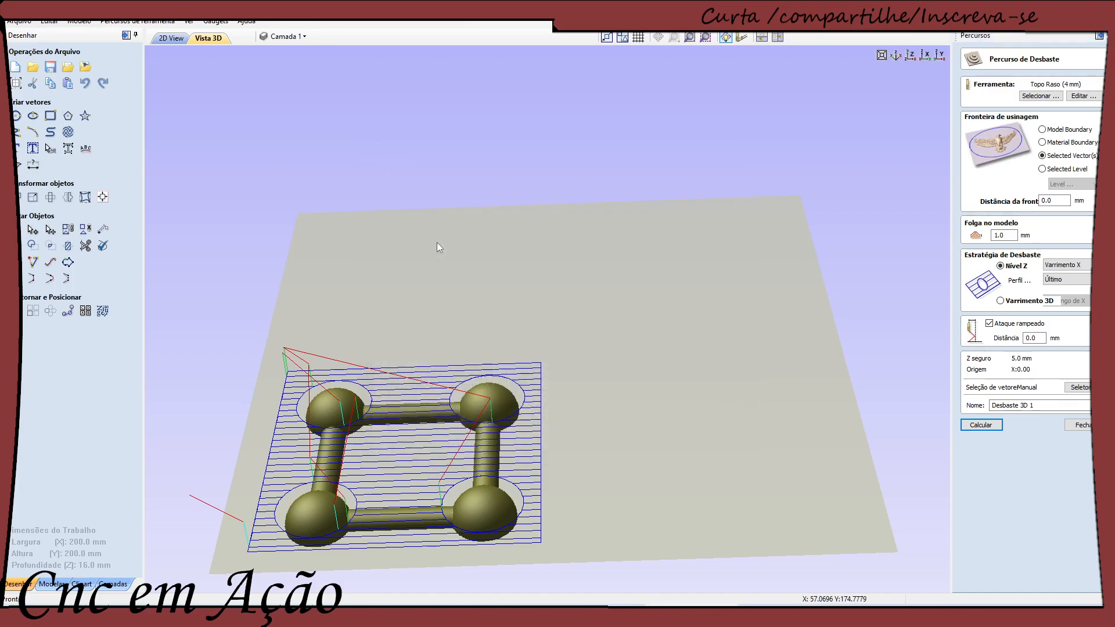
left_click(966, 424)
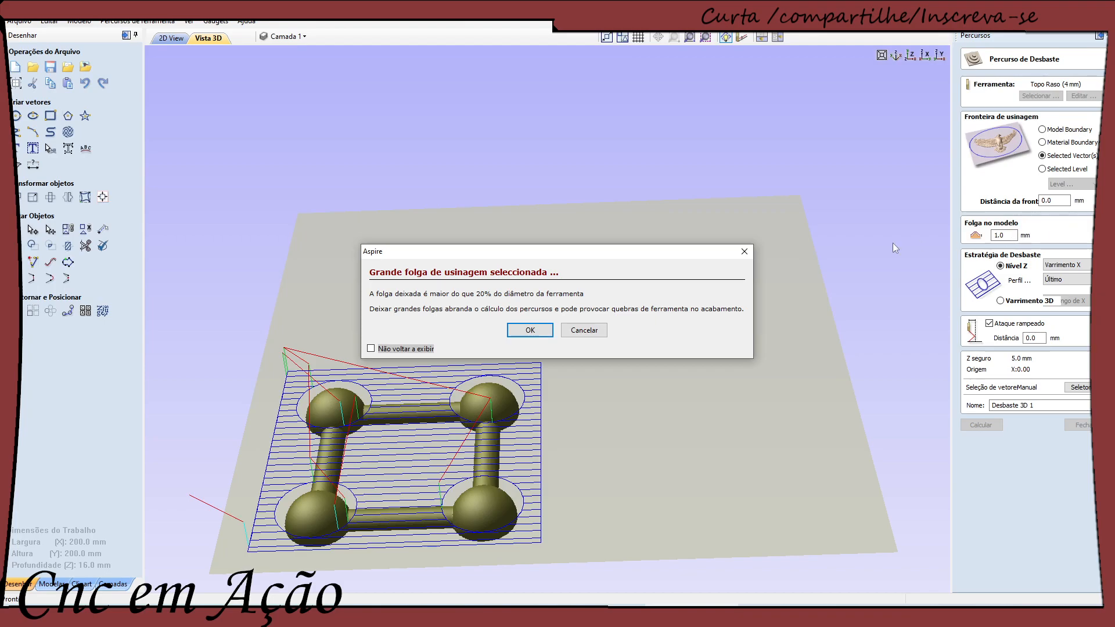
left_click(529, 328)
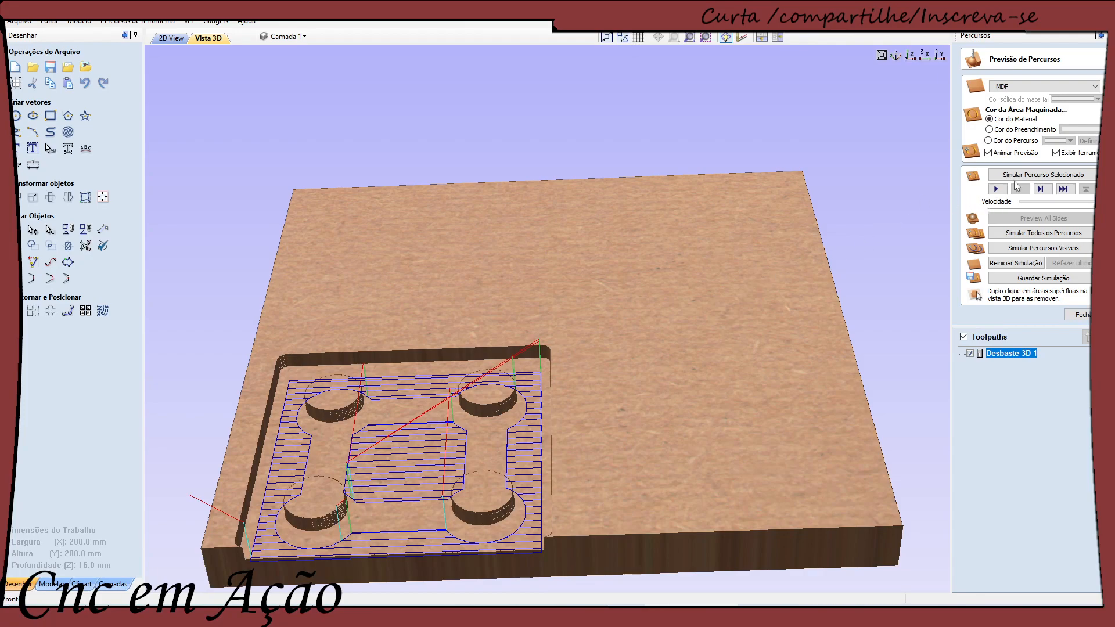
Step: Recalculate the roughing toolpath with the same settings and compare its passes with the existing simulated cut by toggling the toolpath's visibility
double_click(1010, 354)
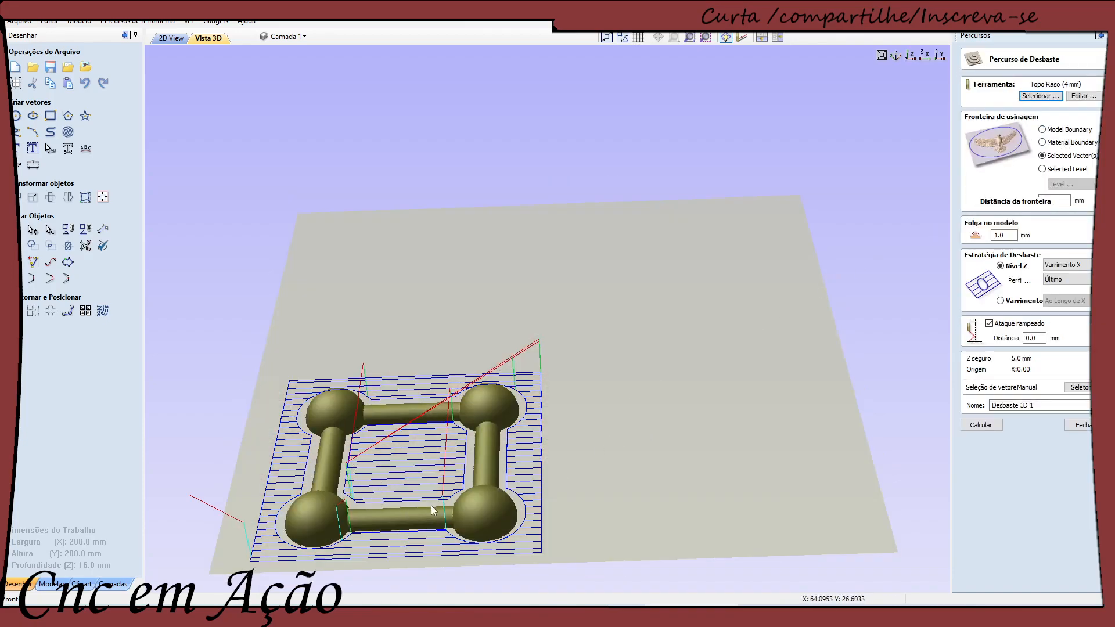
left_click(981, 425)
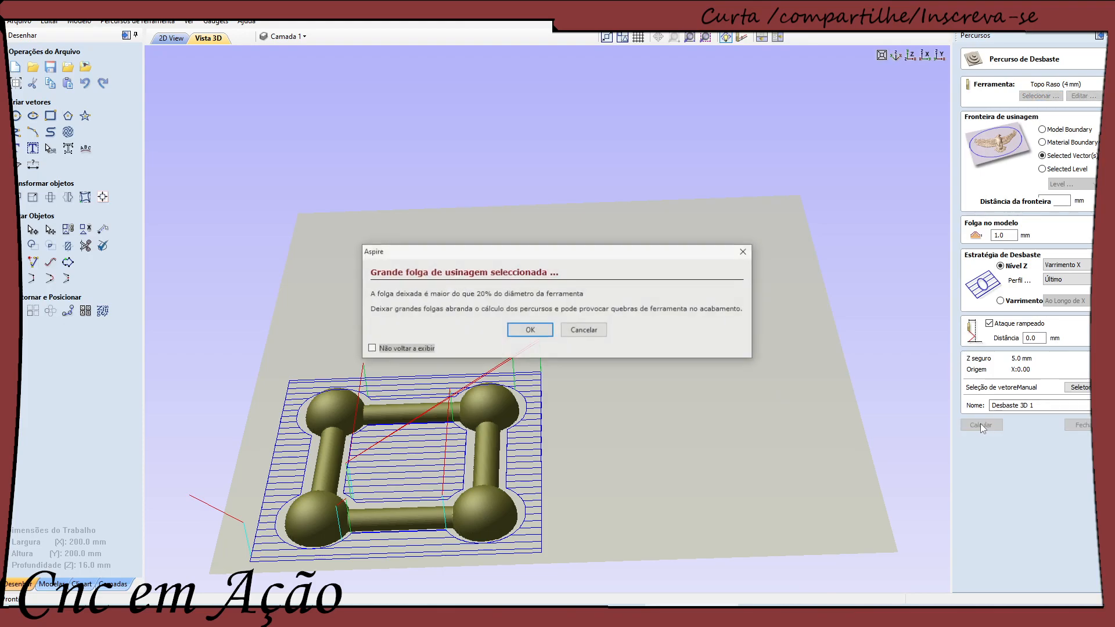
left_click(512, 331)
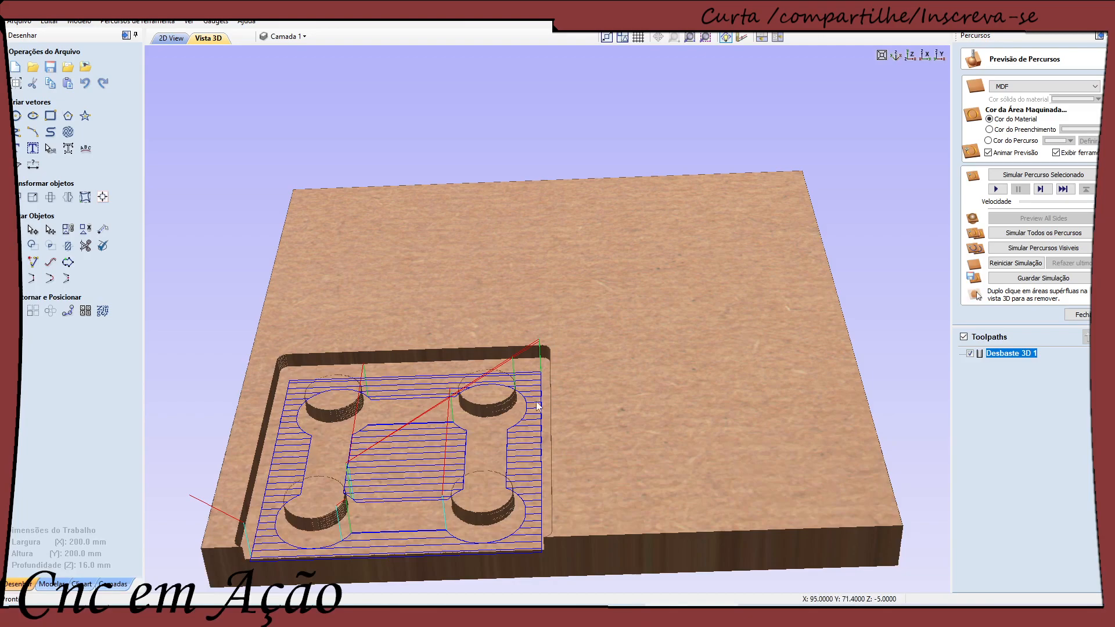
left_click_drag(555, 384, 589, 431)
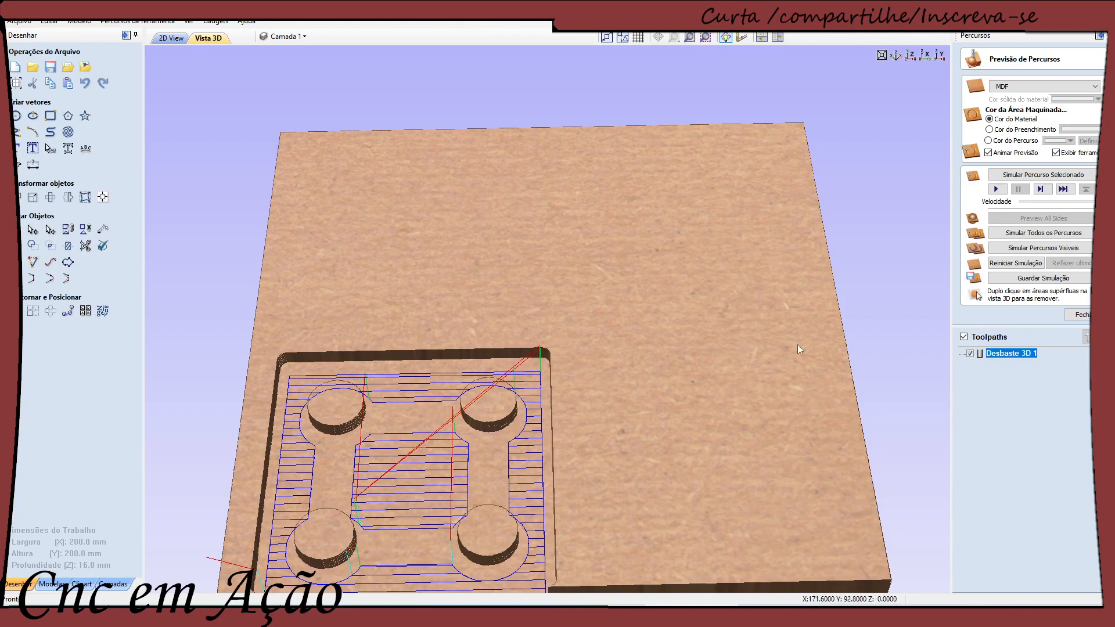
left_click(968, 354)
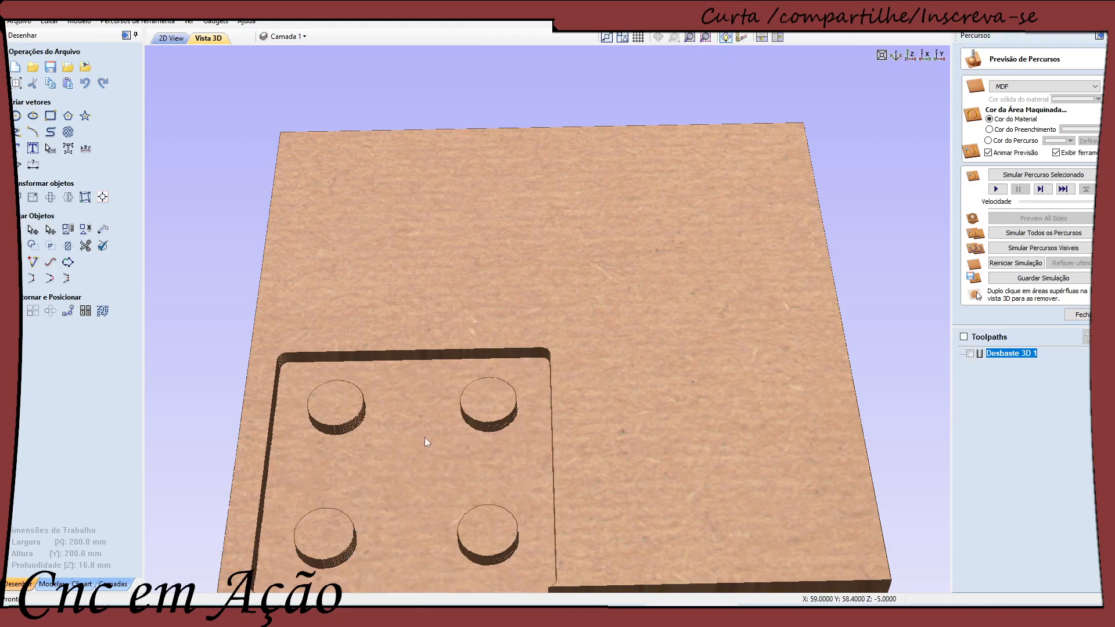
left_click_drag(425, 402, 428, 396)
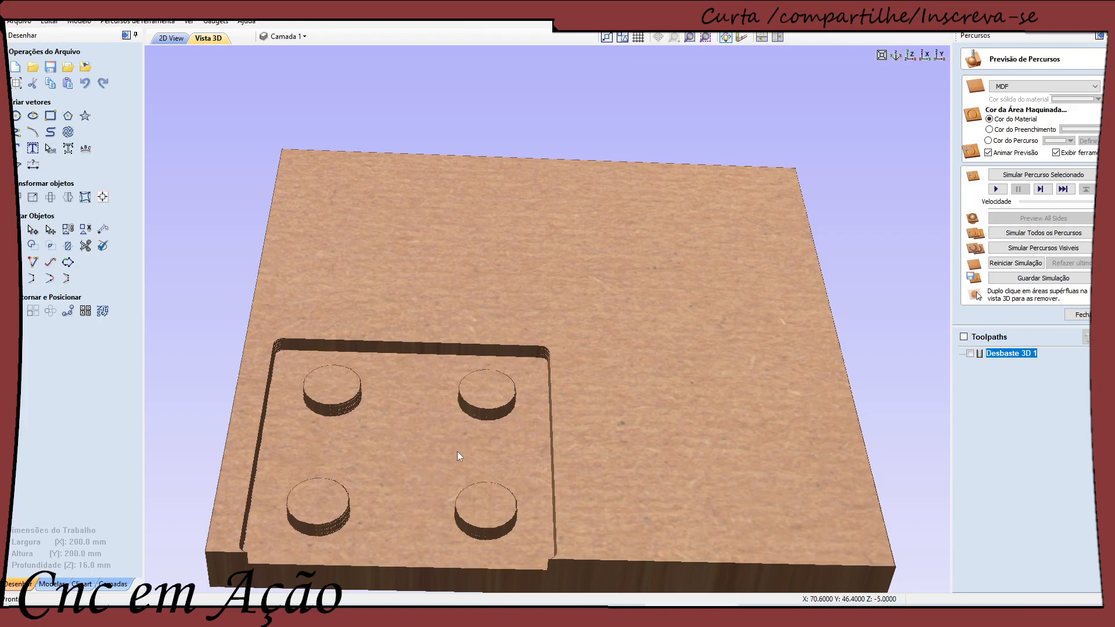
left_click(969, 353)
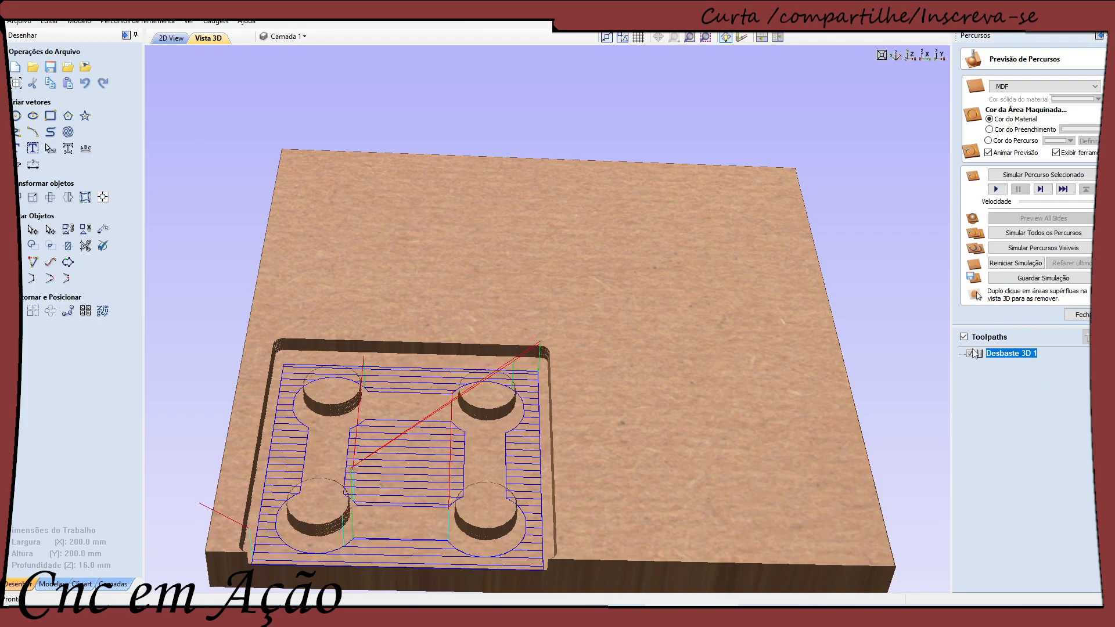
Step: Simulate the 4 mm roughing cut, check the machined result and close the preview
left_click(996, 189)
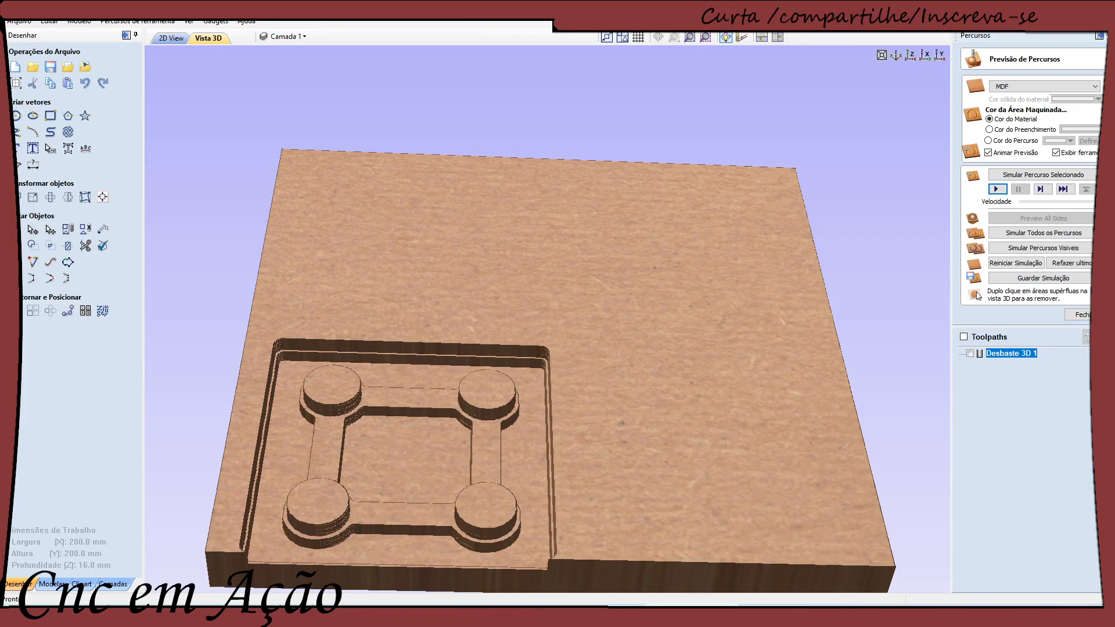
left_click(1075, 315)
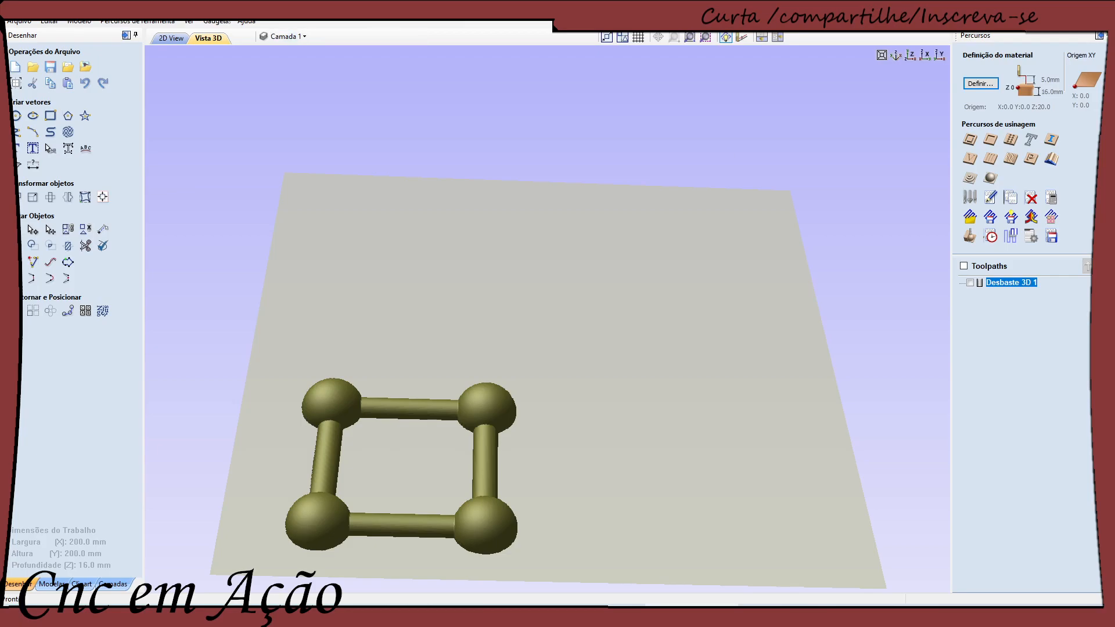
left_click(969, 237)
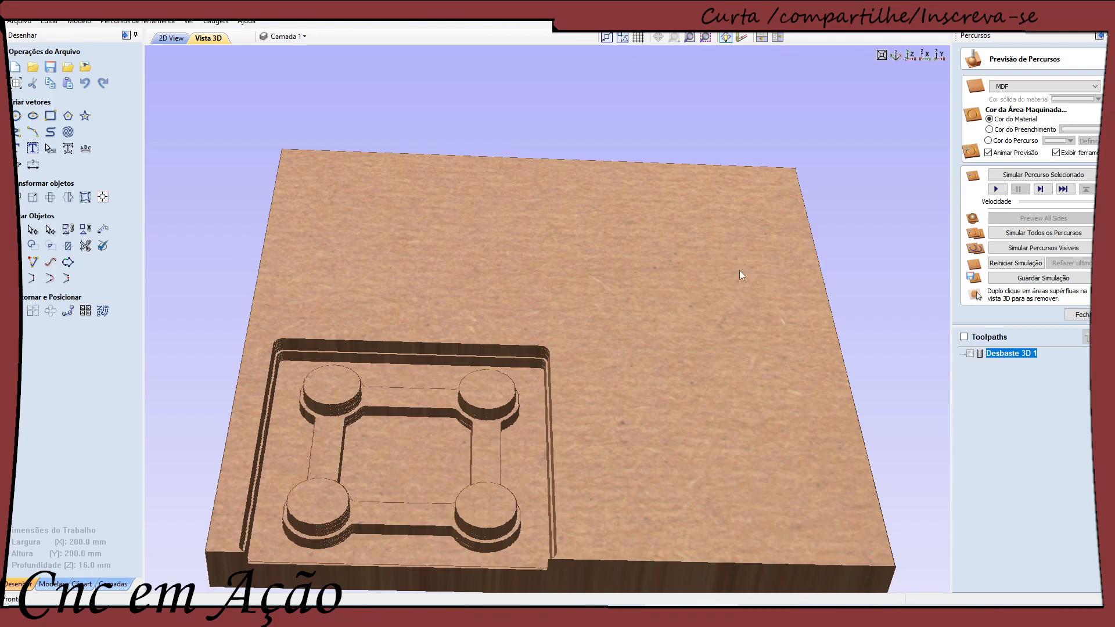
left_click(1080, 316)
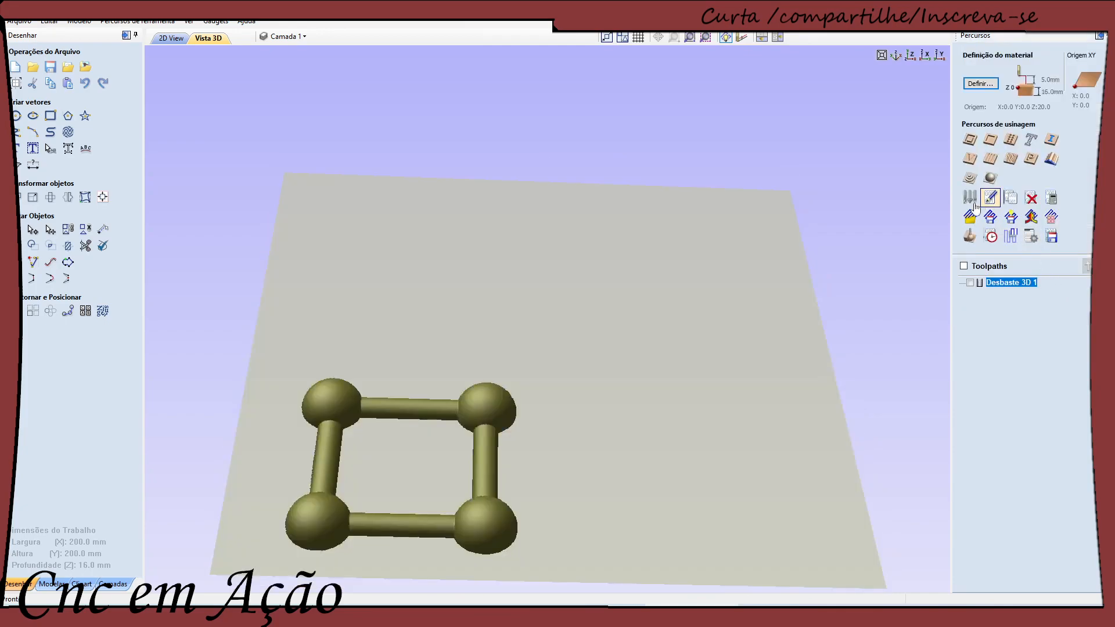
Step: Start a 3D finishing toolpath bounded by the selected rectangle and set its boundary offset to 0 mm
left_click(990, 179)
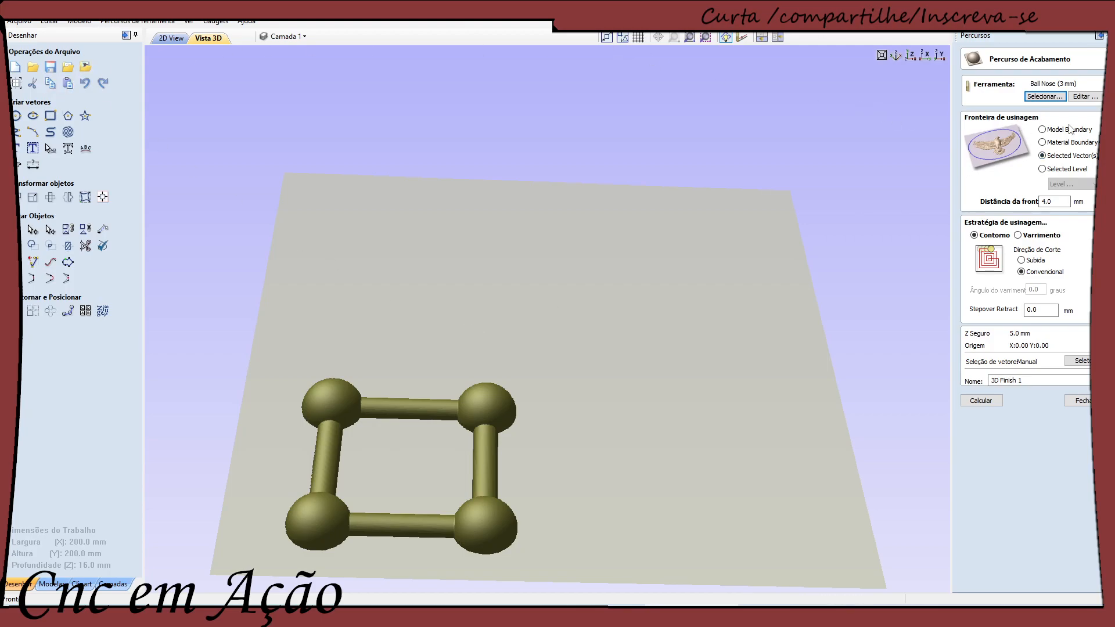
left_click(168, 38)
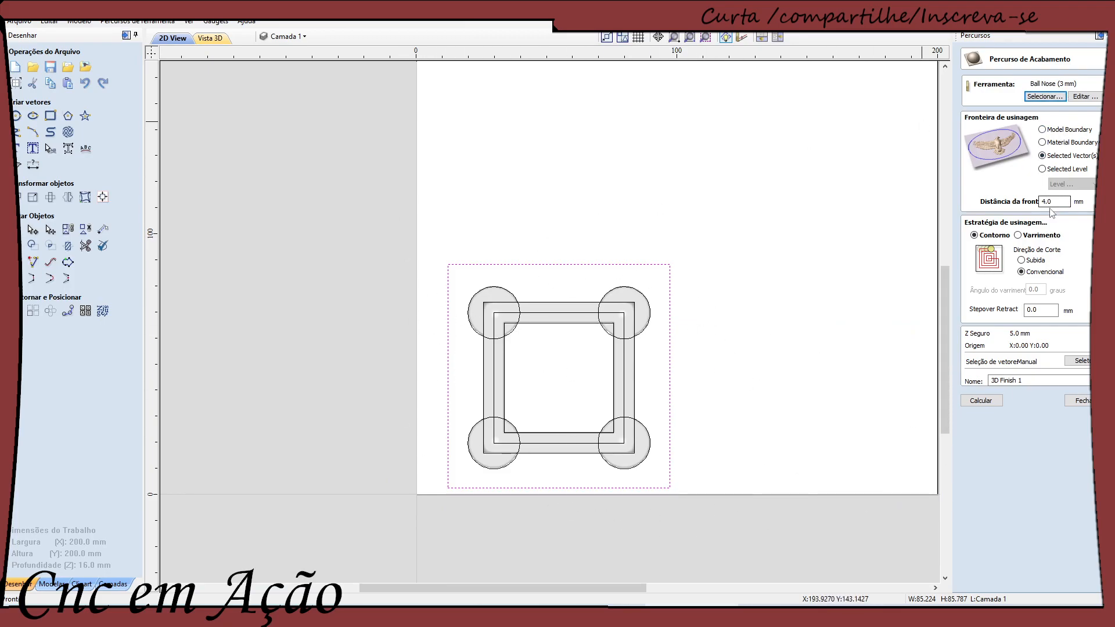
left_click_drag(1058, 201, 1016, 198)
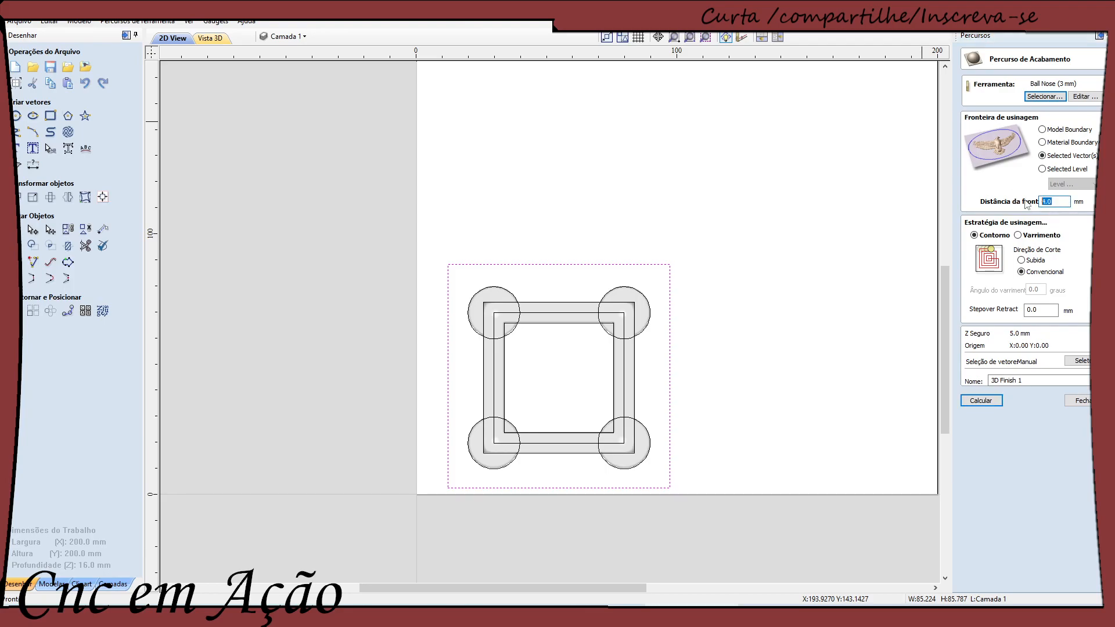
type("0")
Step: Assign the metric Ball Nose (3 mm) tool to the finishing toolpath
left_click(1052, 97)
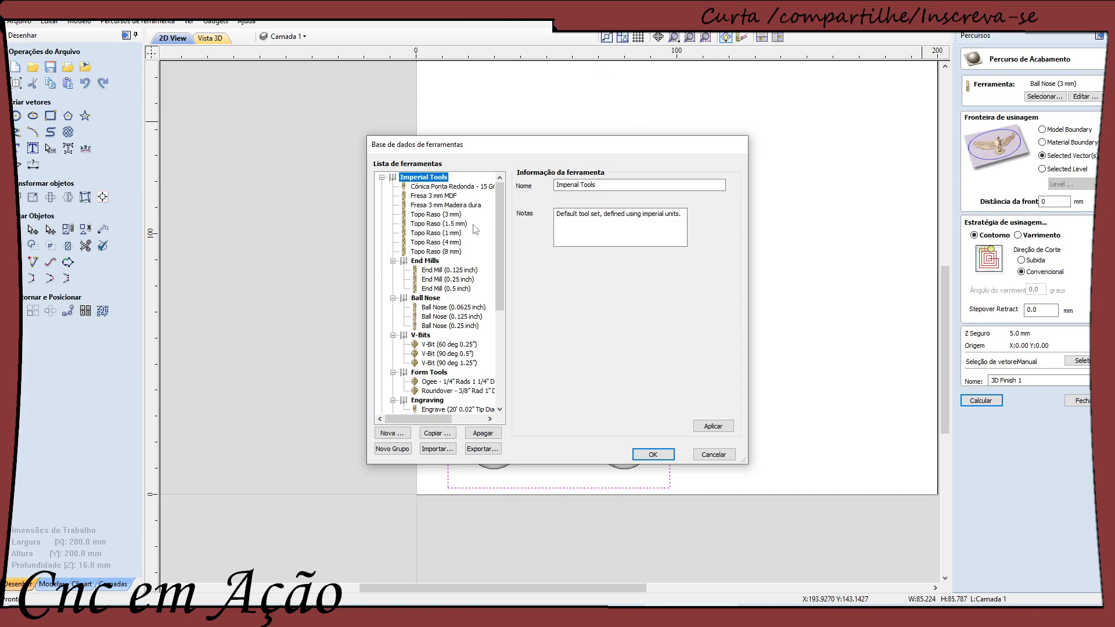
scroll(459, 377, "down", 1)
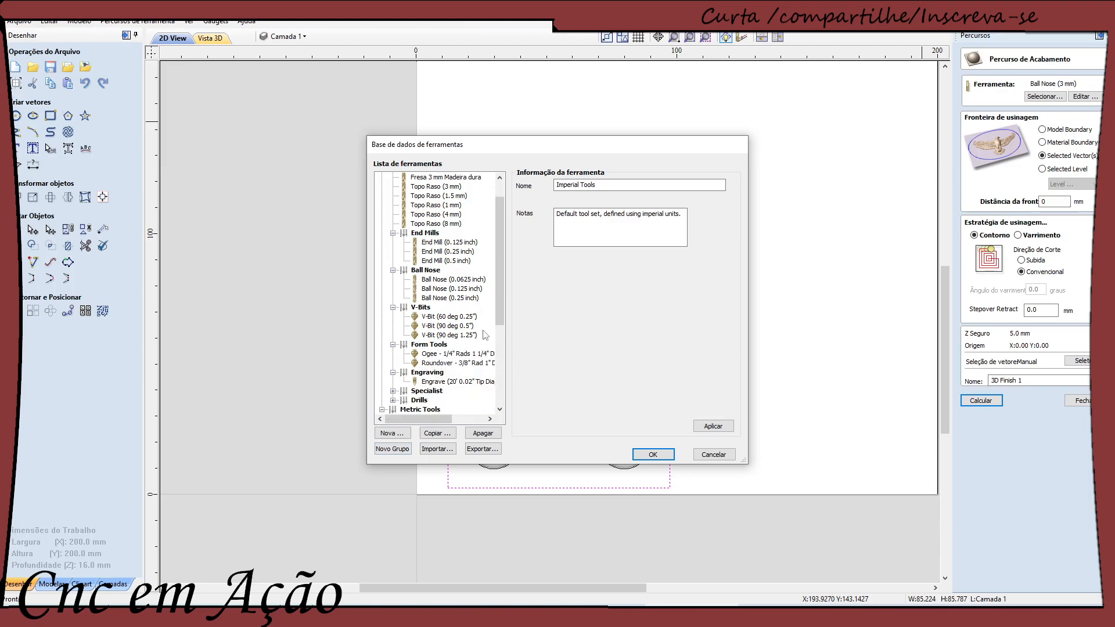
left_click_drag(498, 299, 497, 346)
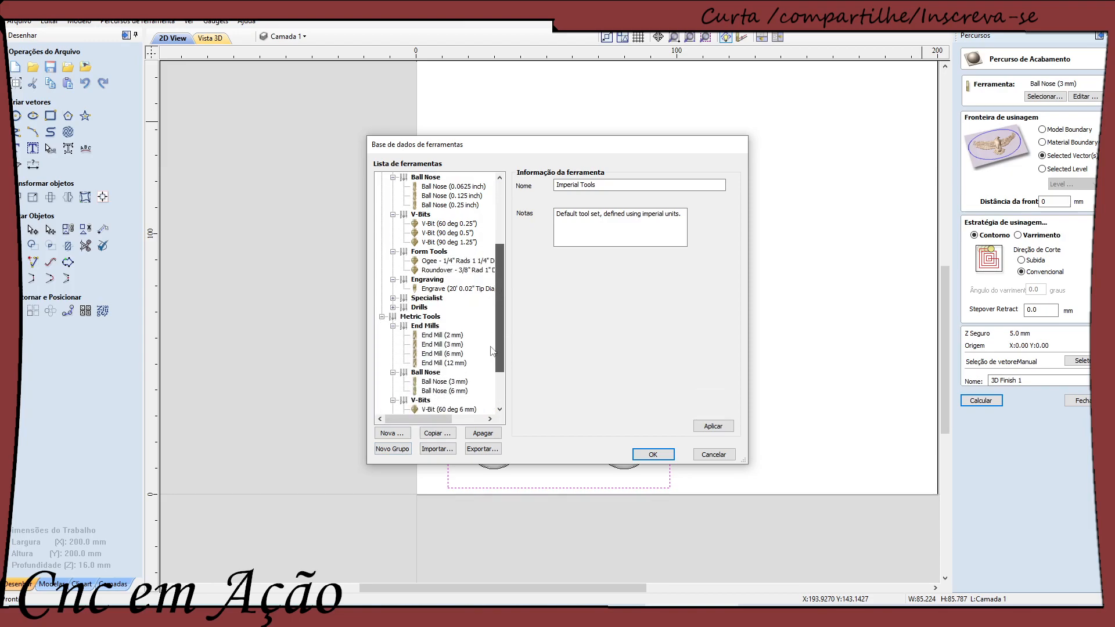
double_click(437, 382)
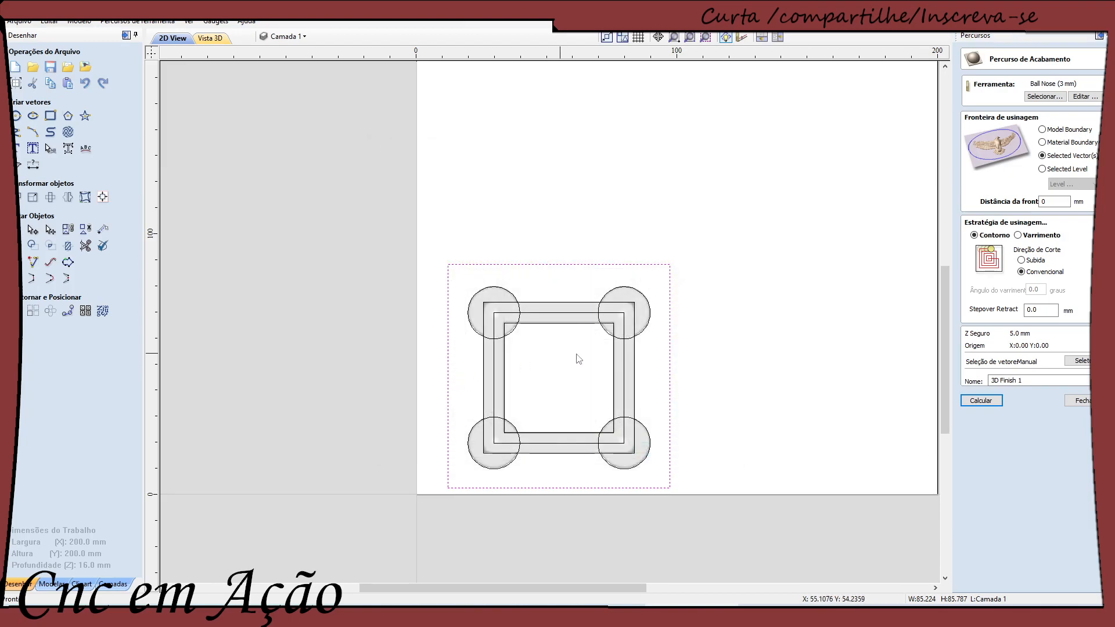
Step: Set the 3 mm ball nose tool's stepover to 1 mm for the finishing toolpath
left_click(1078, 97)
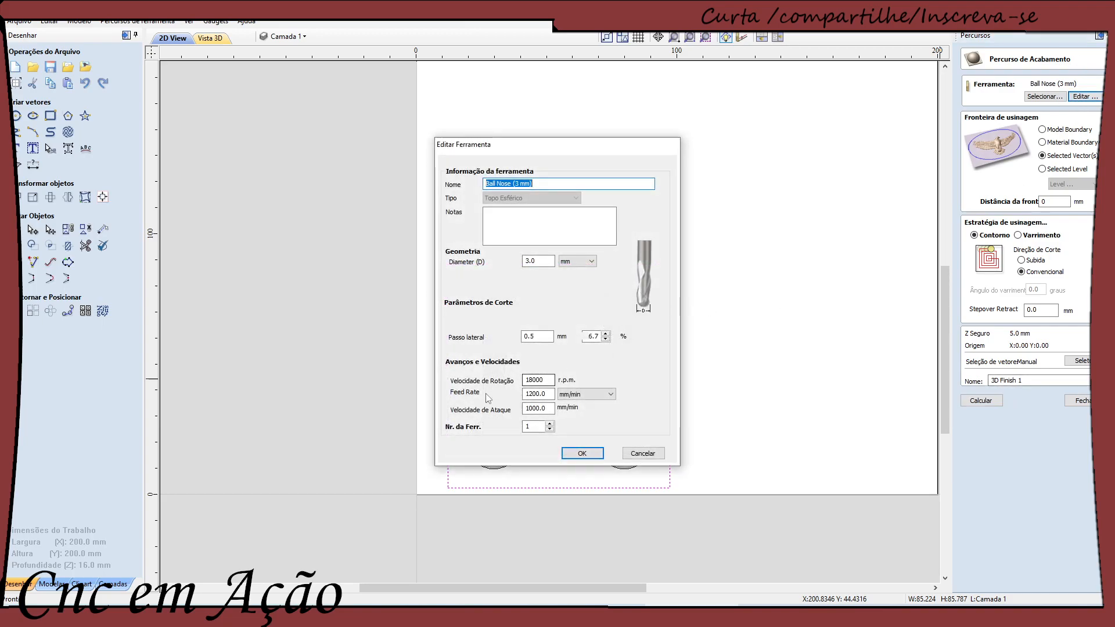
left_click(538, 338)
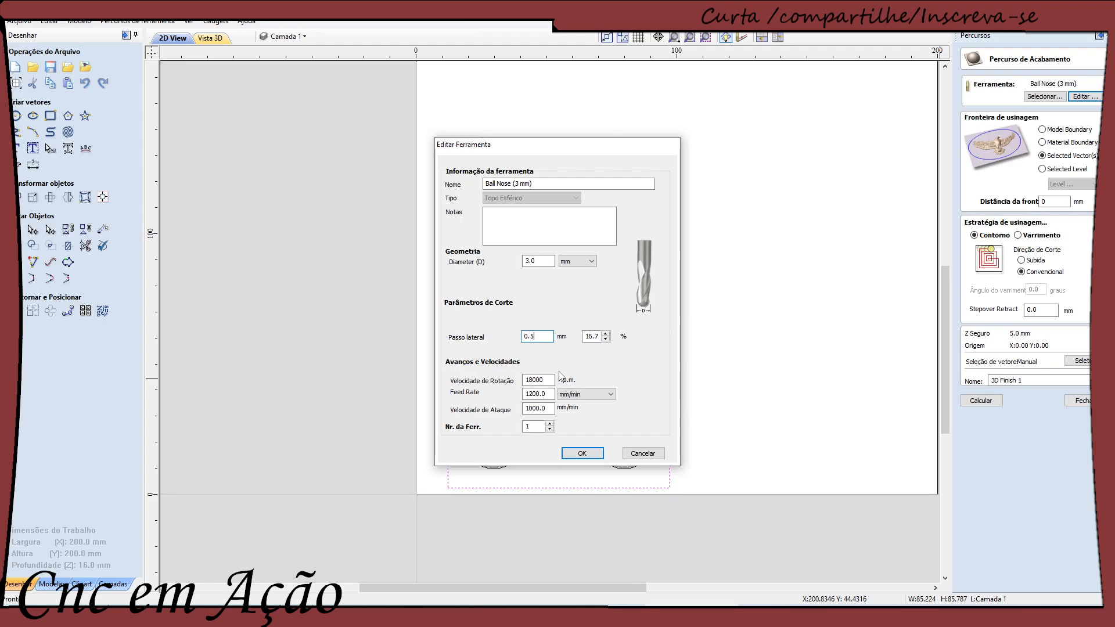
left_click_drag(543, 337, 519, 338)
type("1")
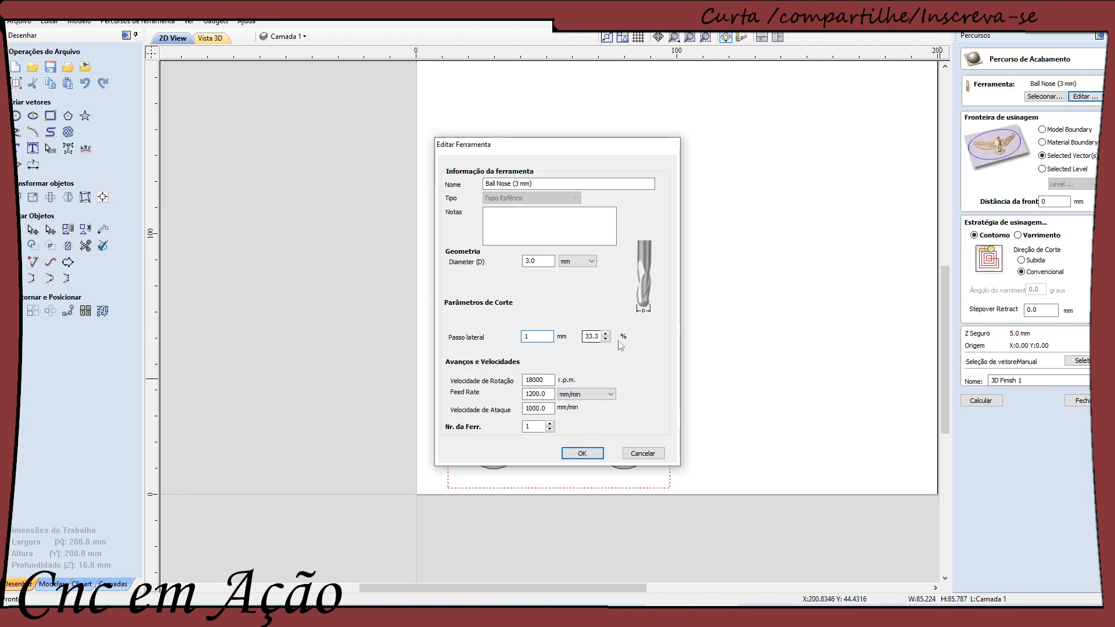
left_click(582, 453)
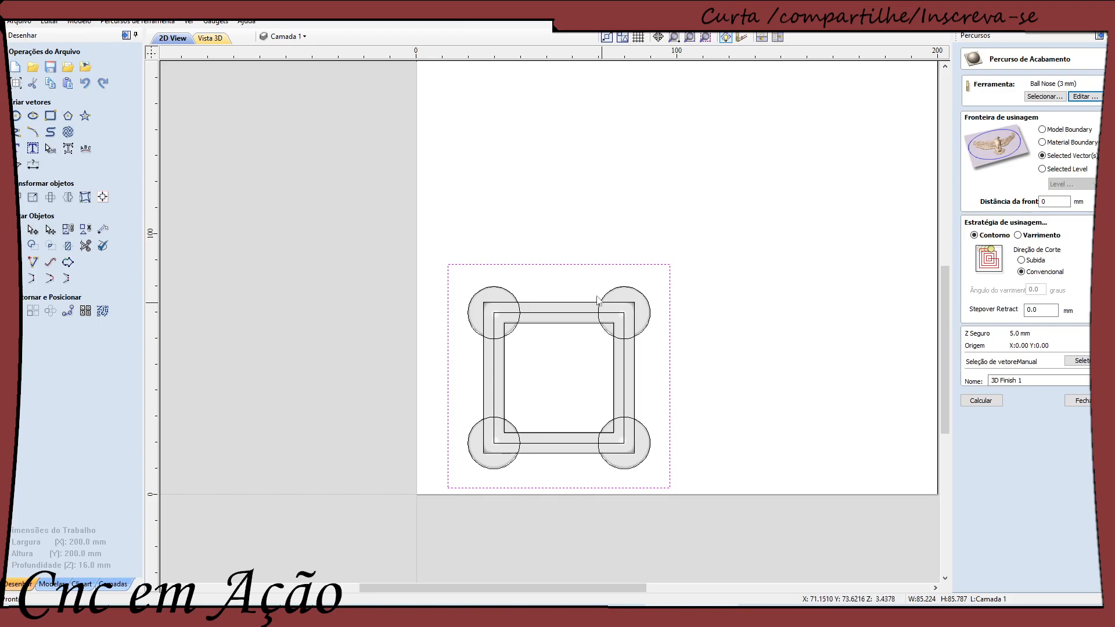
Step: Calculate the finishing toolpath, simulate its cut over the roughed material and inspect the surface in 3D
left_click(208, 38)
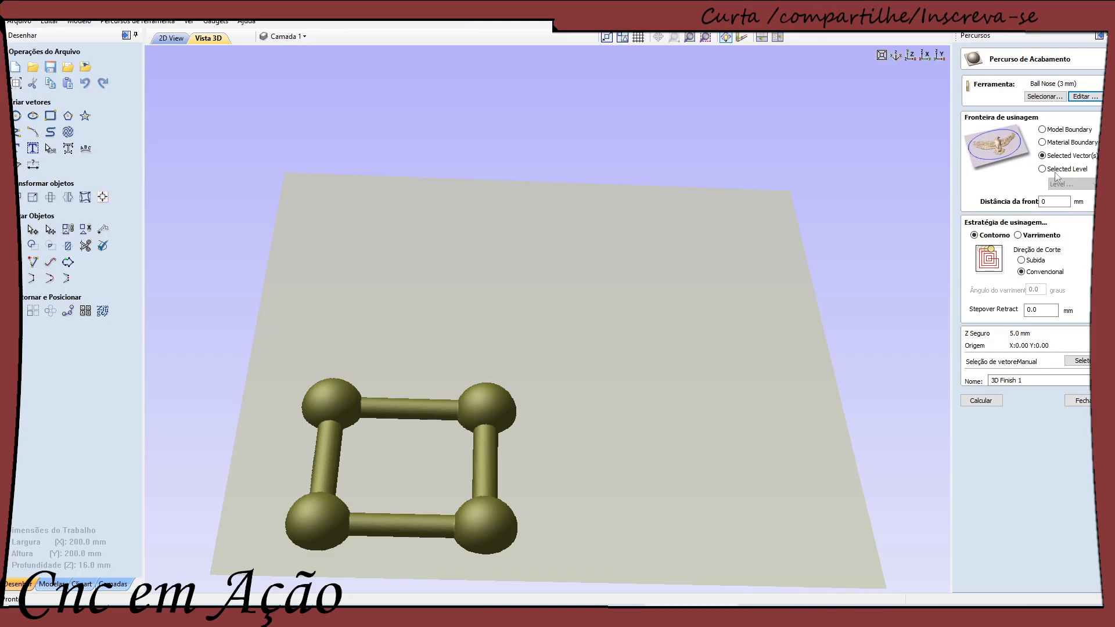
left_click(977, 401)
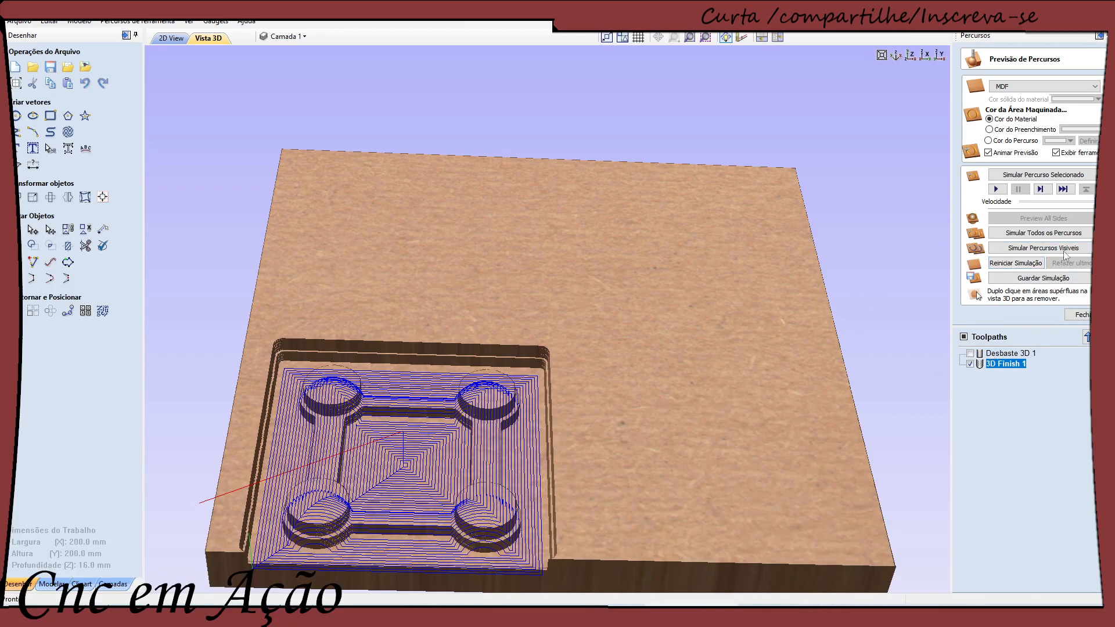
left_click(994, 190)
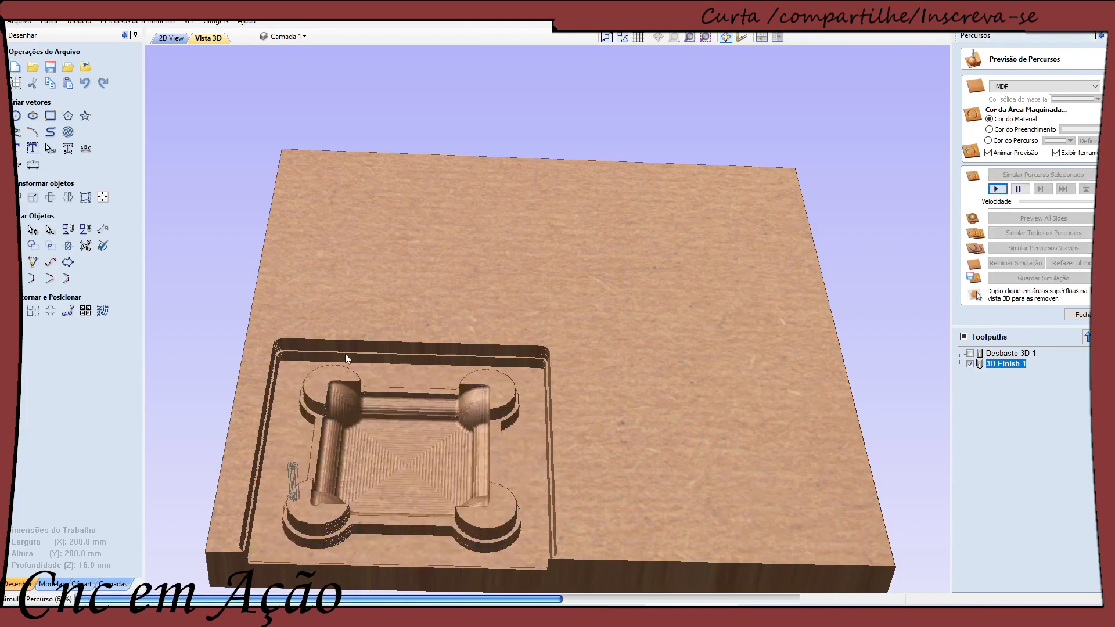
left_click_drag(490, 467, 549, 389)
left_click_drag(414, 416, 267, 525)
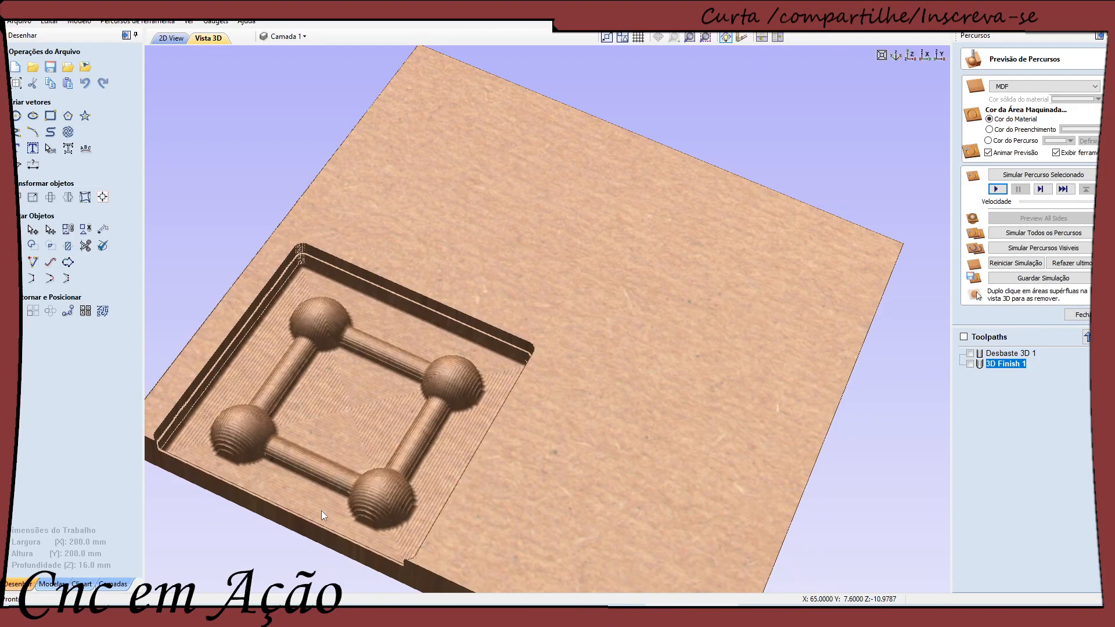
left_click_drag(440, 427, 438, 426)
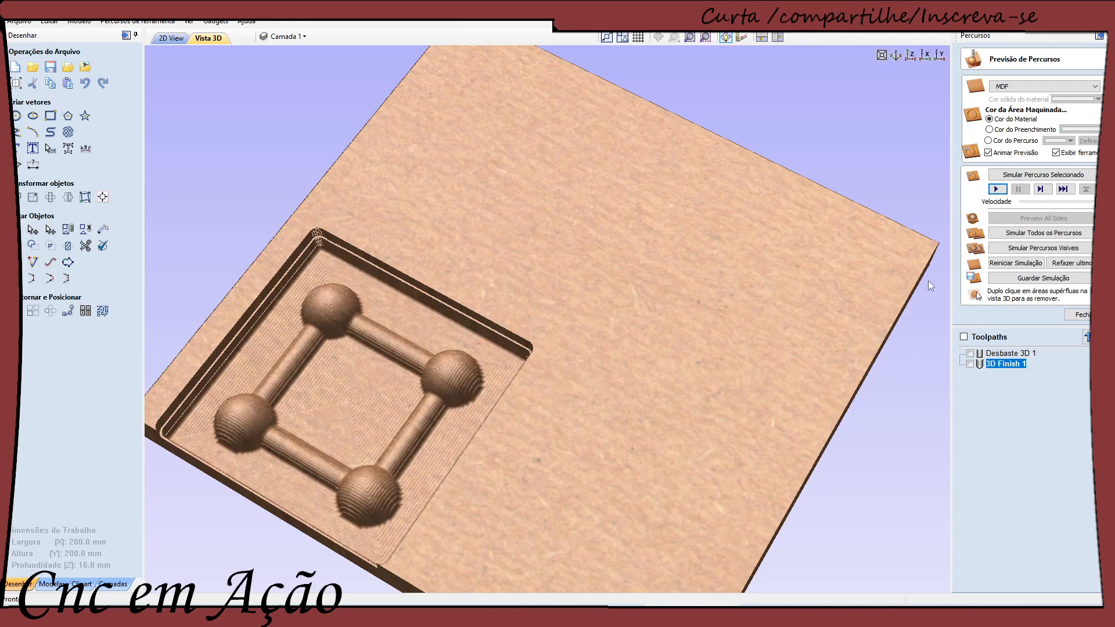
double_click(1011, 363)
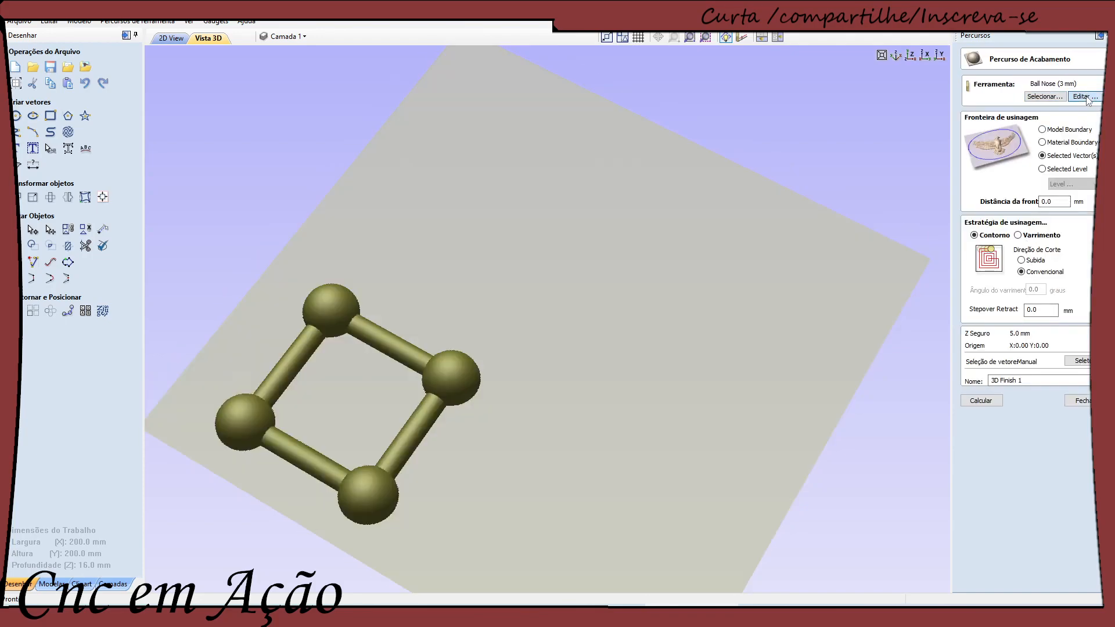
left_click(1084, 97)
left_click(640, 451)
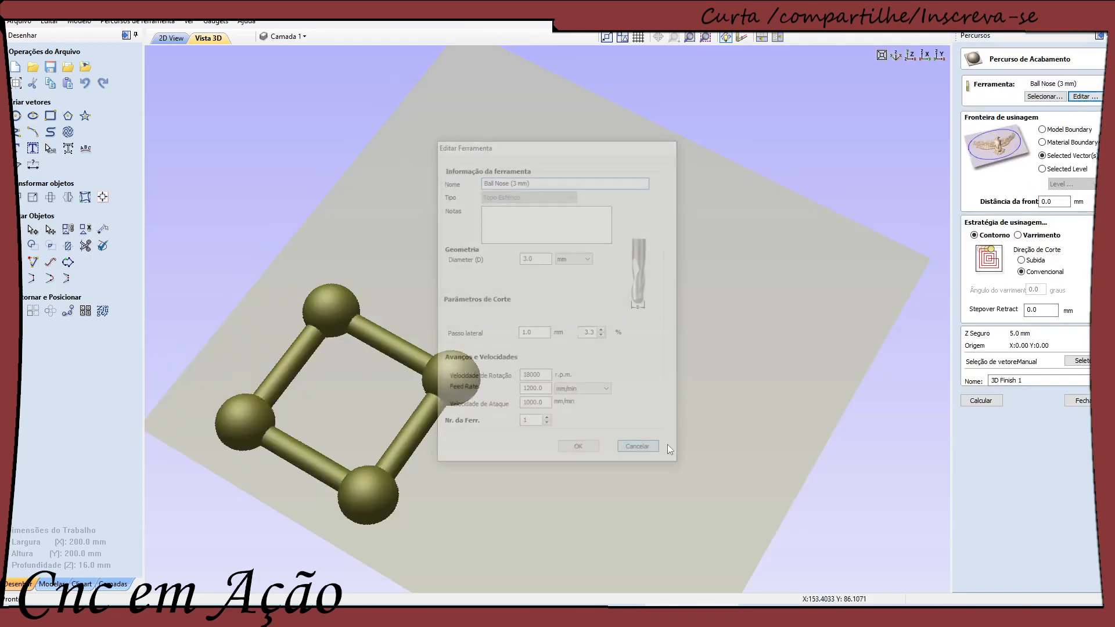
left_click(1081, 400)
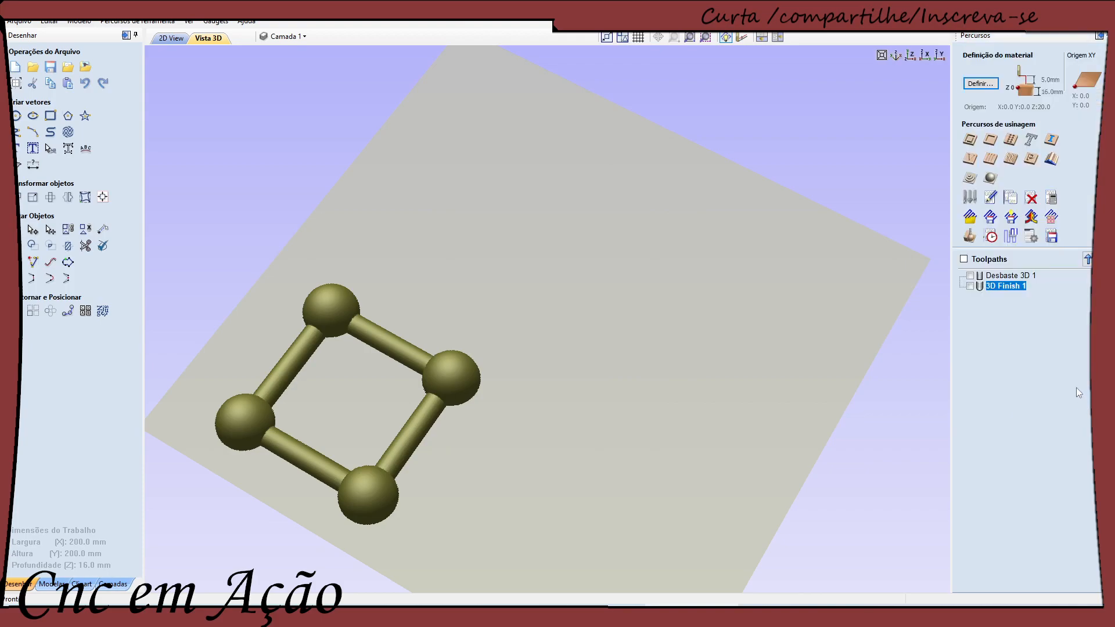
Step: Reopen the 3D Finish 1 toolpath and set its 3 mm ball nose tool's stepover to 0.5 mm
mouse_move(1002, 291)
double_click(1011, 291)
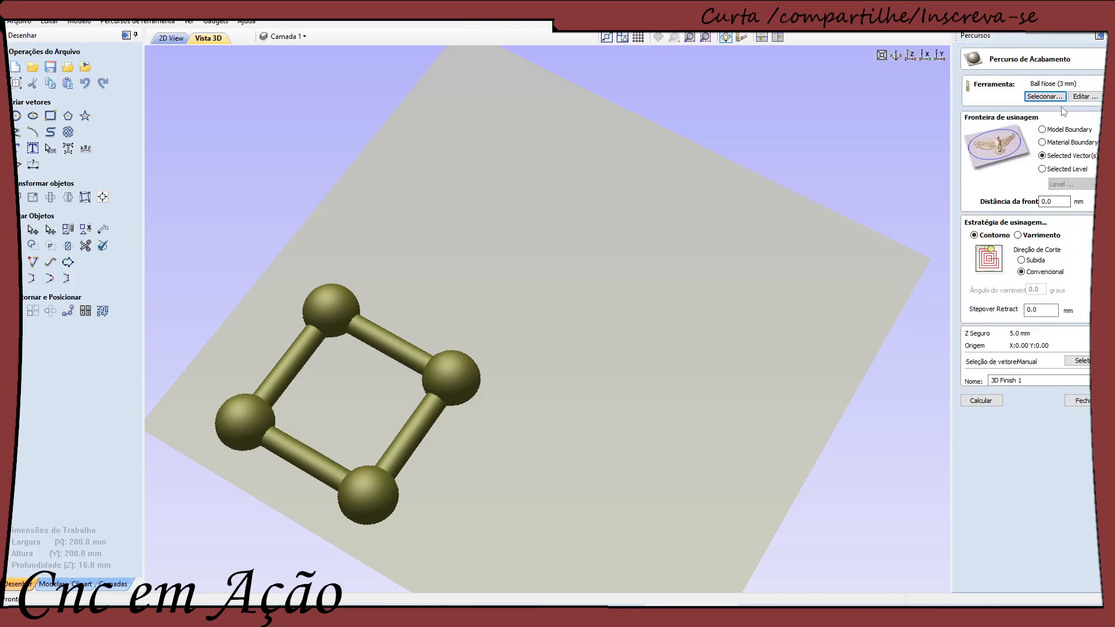
left_click(1082, 96)
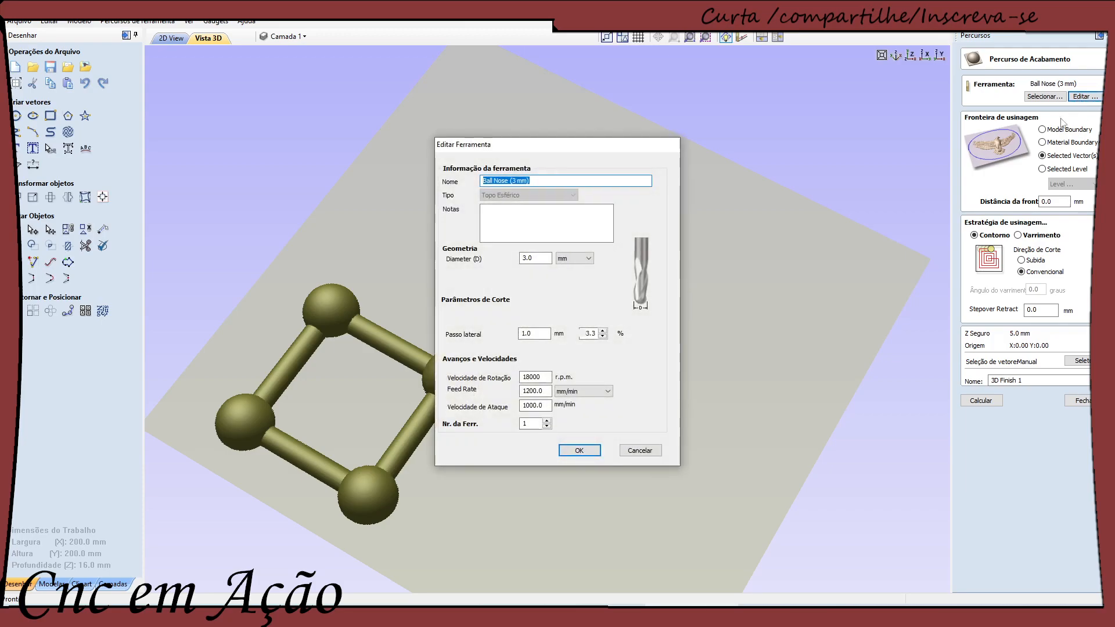
left_click_drag(534, 334, 511, 331)
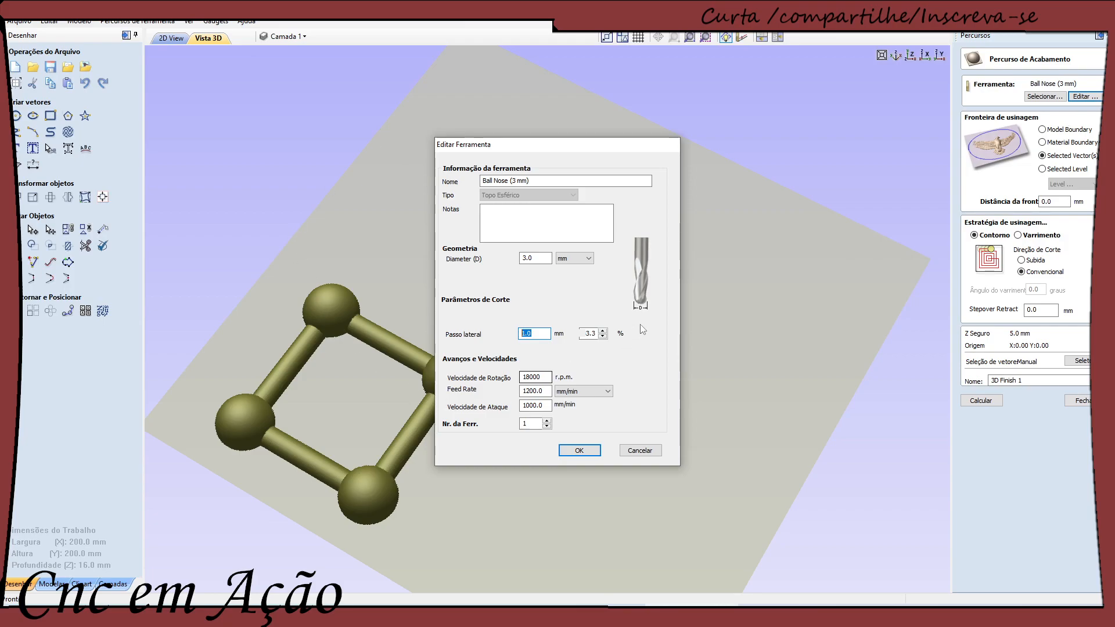
left_click(603, 337)
left_click(603, 336)
left_click(603, 336)
left_click(603, 336)
left_click(602, 336)
left_click(603, 336)
left_click(603, 336)
left_click(603, 336)
left_click(603, 336)
left_click(603, 336)
left_click(602, 336)
left_click(603, 335)
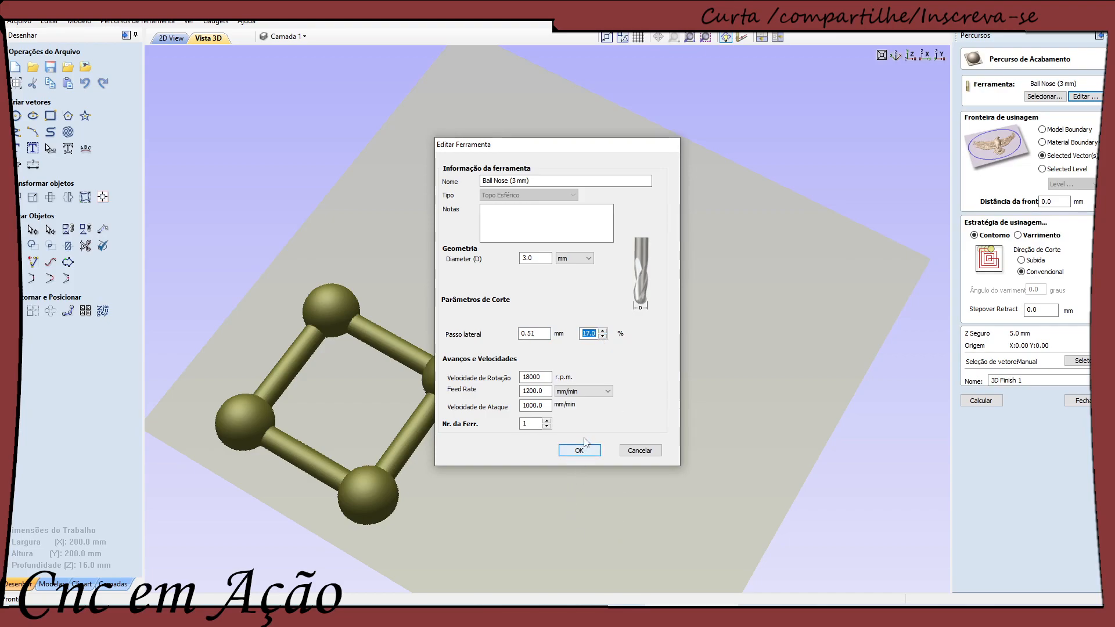
left_click(544, 333)
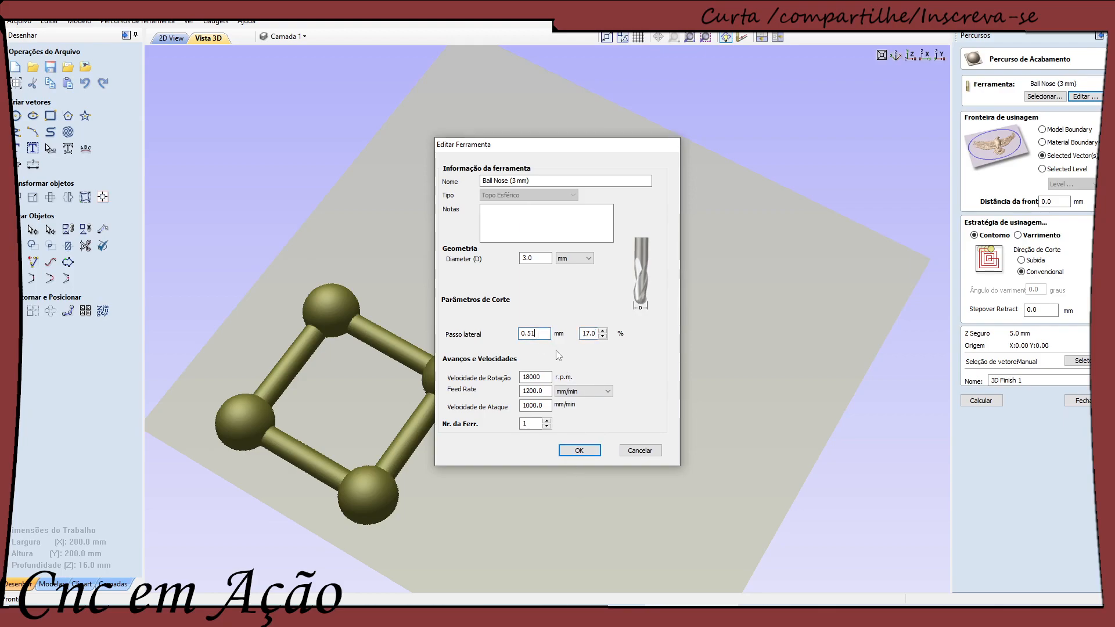
type("0")
left_click(579, 450)
Step: Recalculate the finishing toolpath, hide its path lines, simulate its cut and inspect the surface in 3D
left_click(981, 400)
left_click_drag(534, 418, 662, 362)
left_click(970, 365)
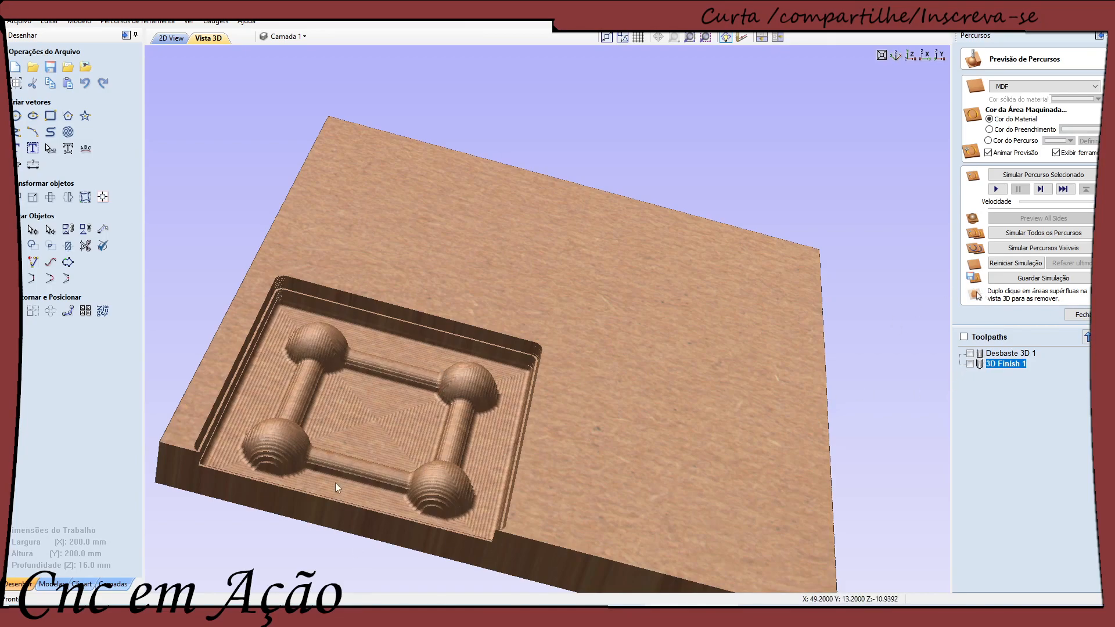
left_click(996, 188)
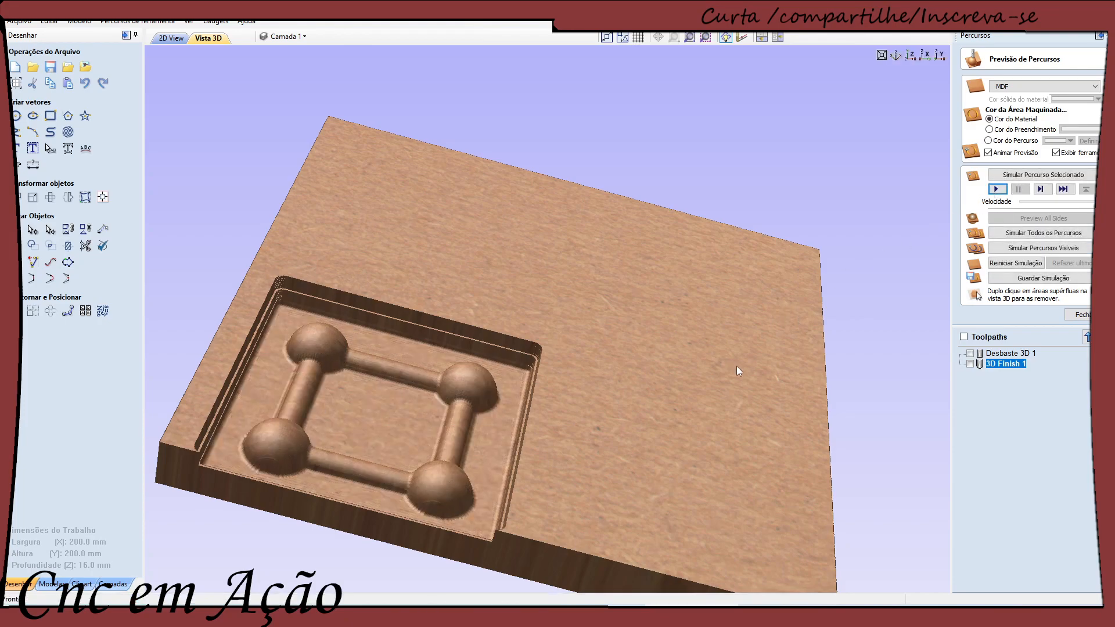
left_click_drag(406, 497, 548, 494)
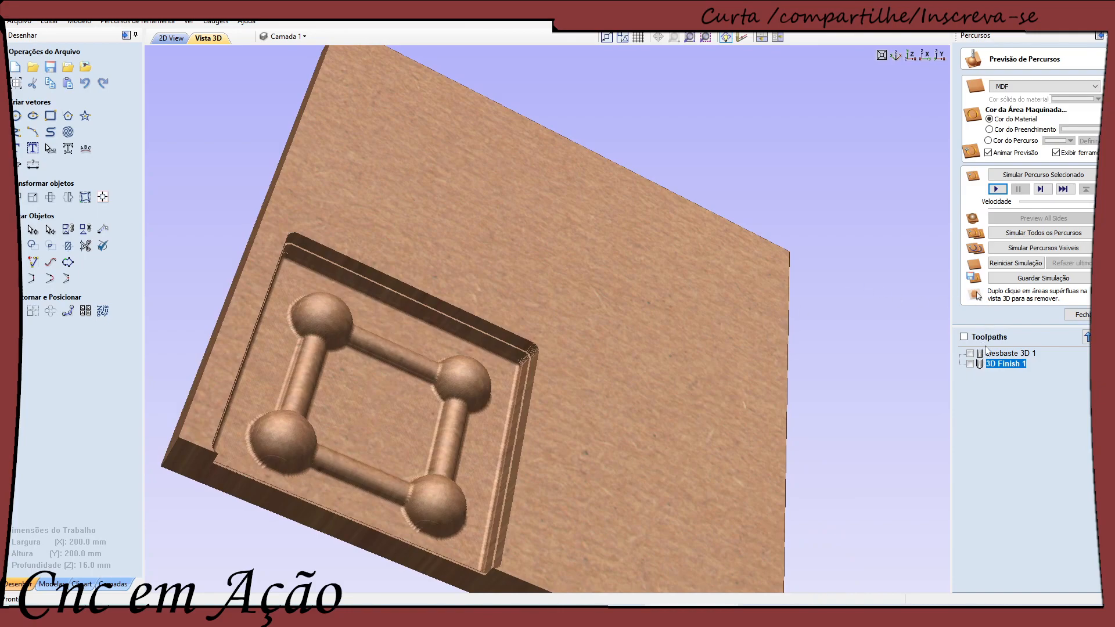
Step: Reset the simulation, simulate Desbaste 3D 1 followed by 3D Finish 1 on fresh material, and inspect the carved frame in 3D
left_click(999, 266)
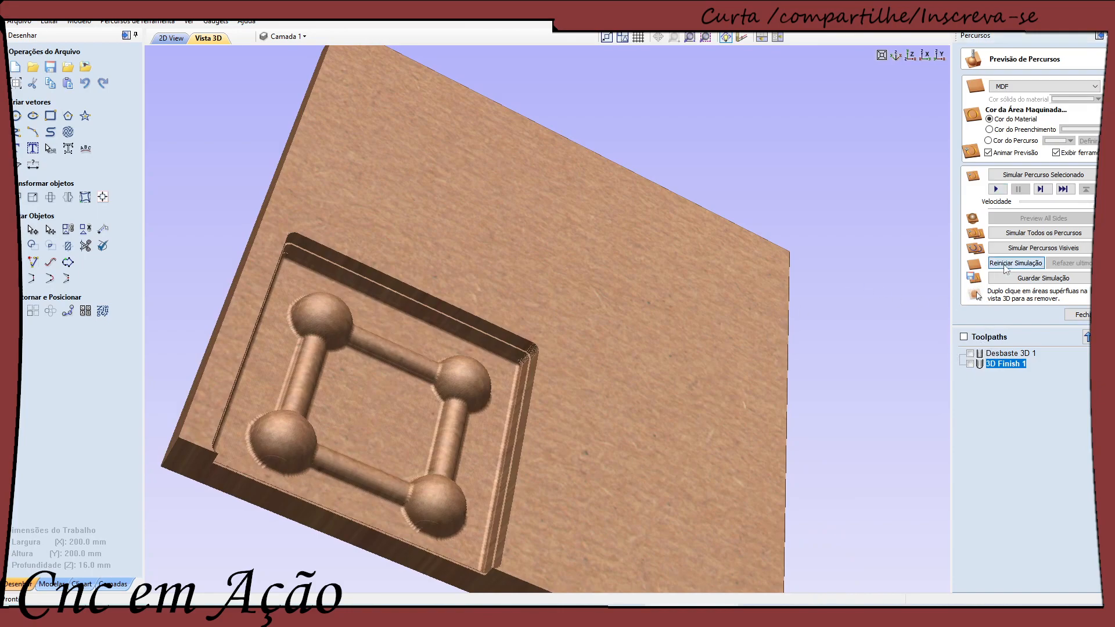
left_click(998, 354)
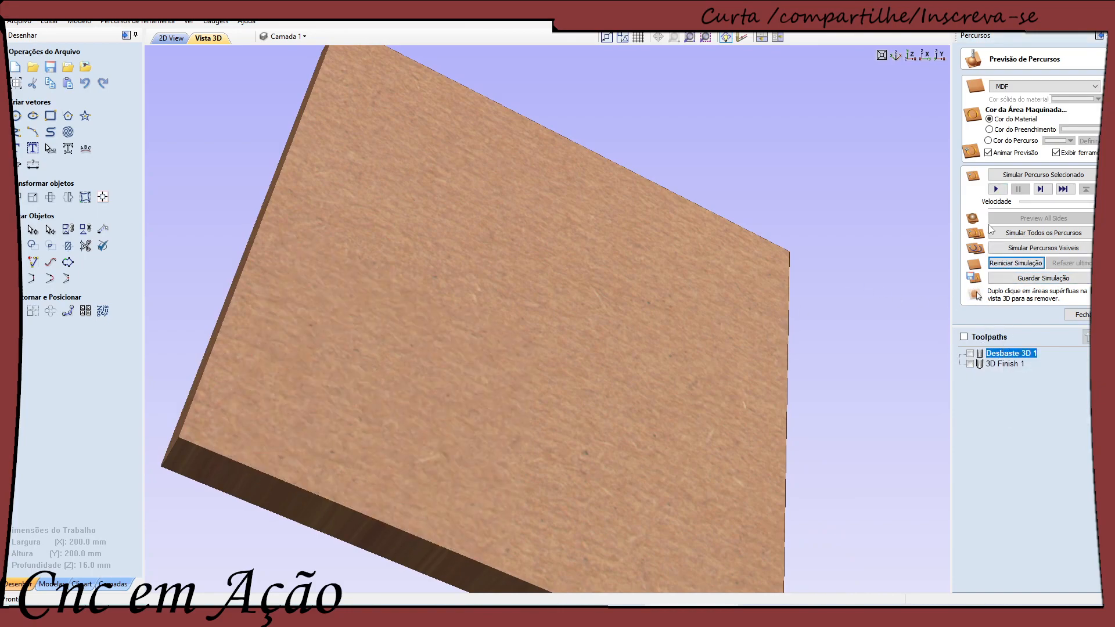
left_click(996, 189)
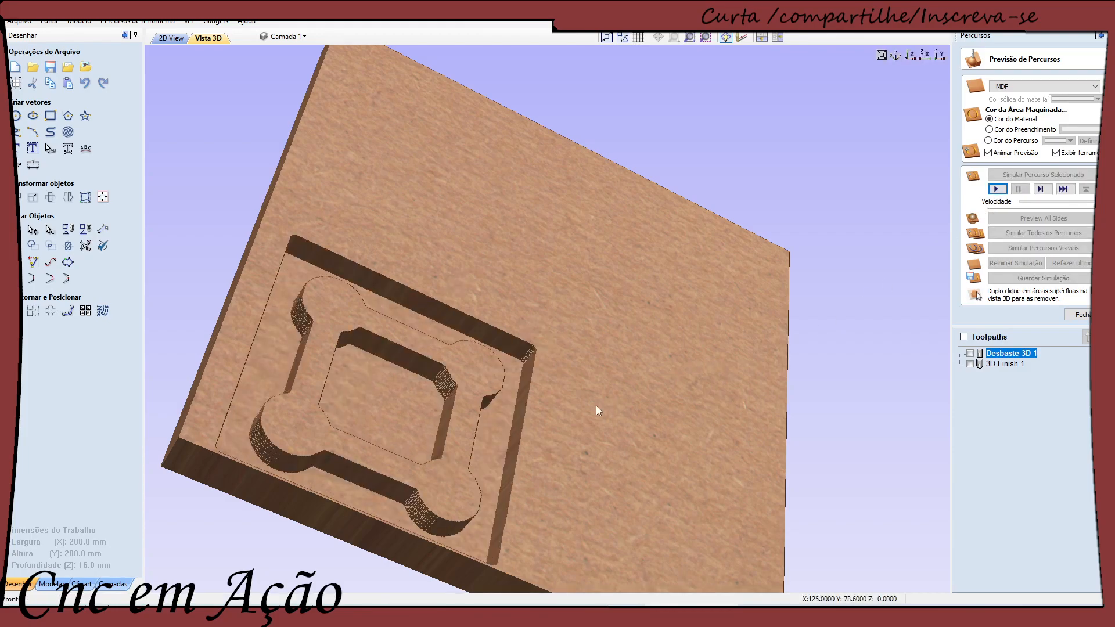
left_click_drag(284, 462, 395, 361)
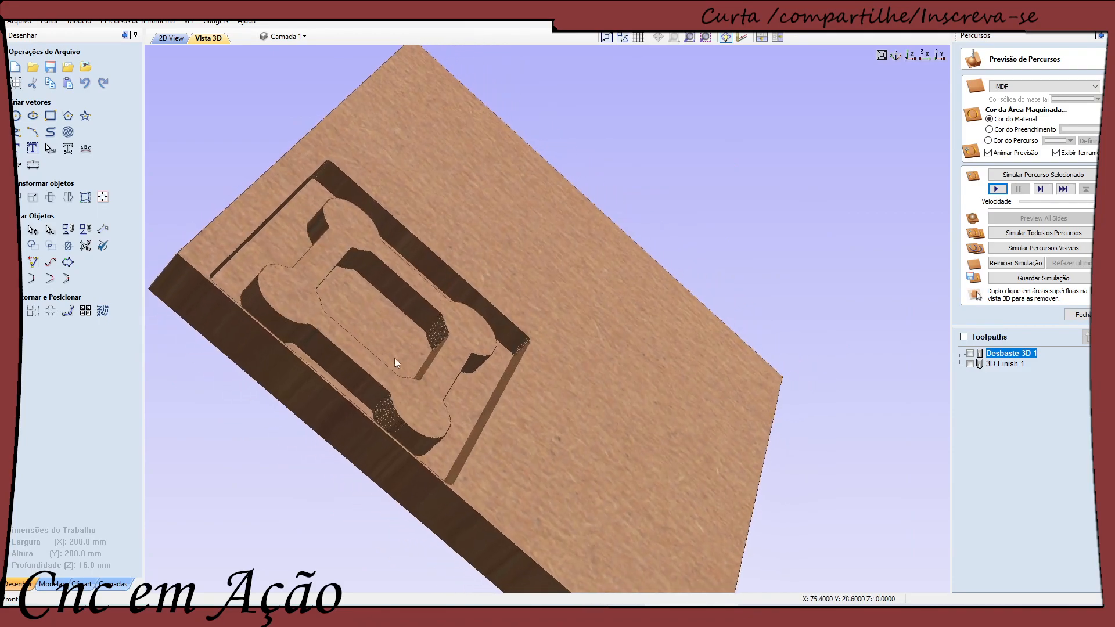
left_click(1009, 364)
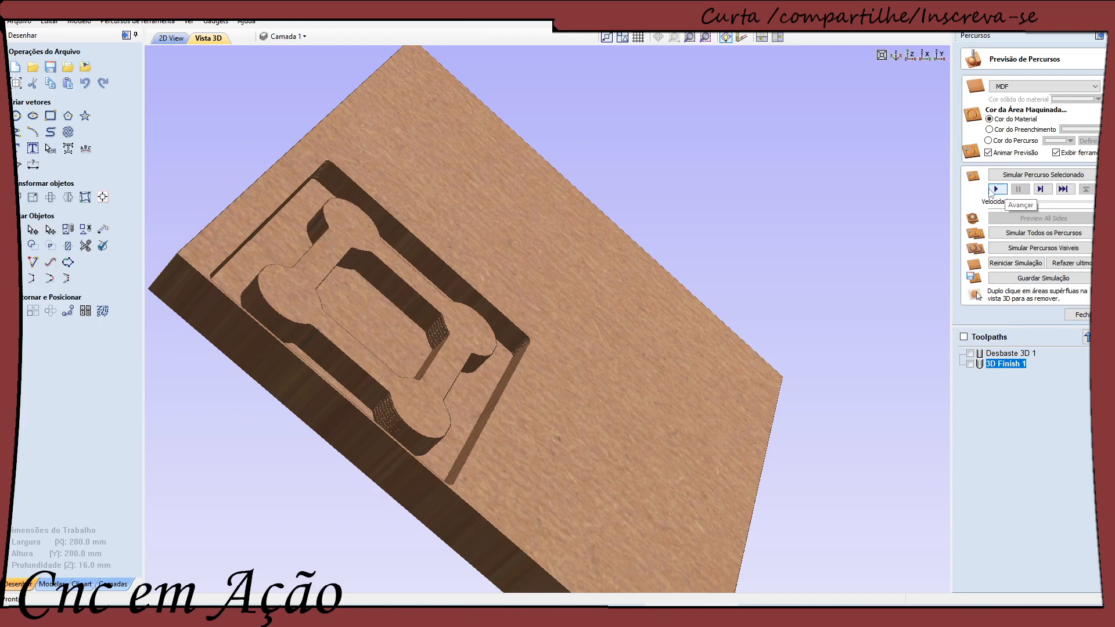
left_click(994, 189)
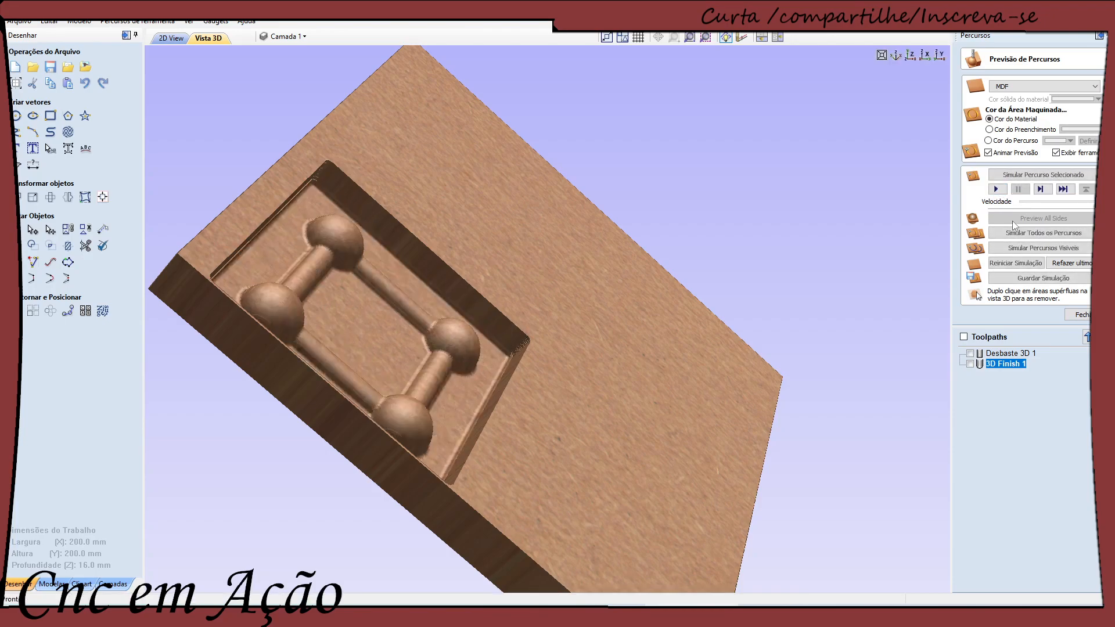
left_click_drag(413, 382, 335, 426)
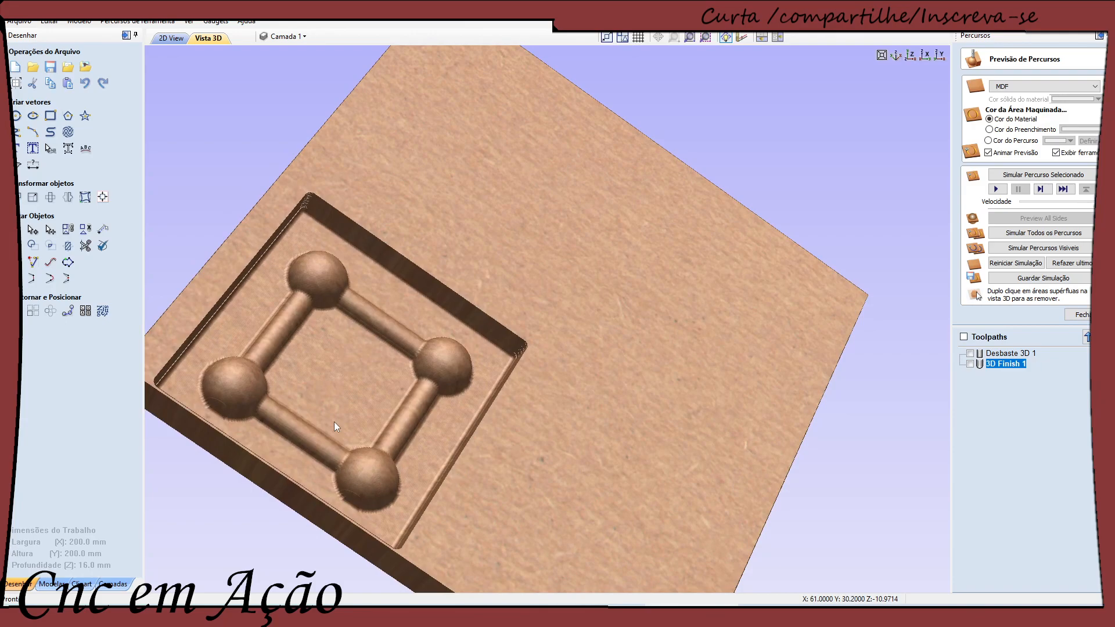
Step: Reopen the 3D Finish 1 toolpath and replace its tool with the metric End Mill (2 mm)
double_click(998, 364)
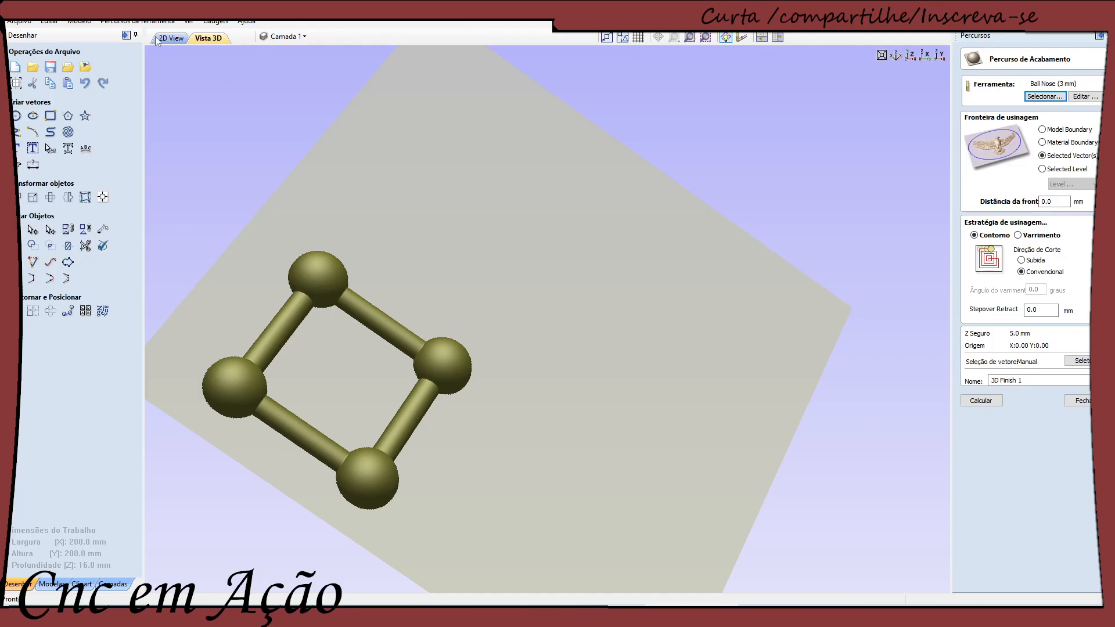
left_click(1088, 99)
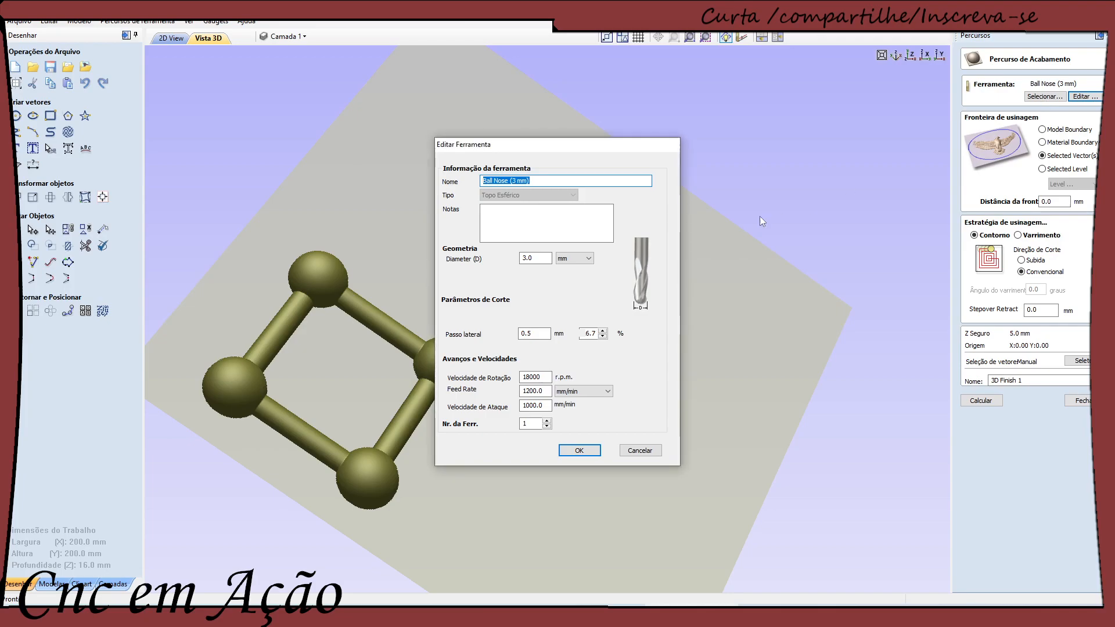
left_click(639, 451)
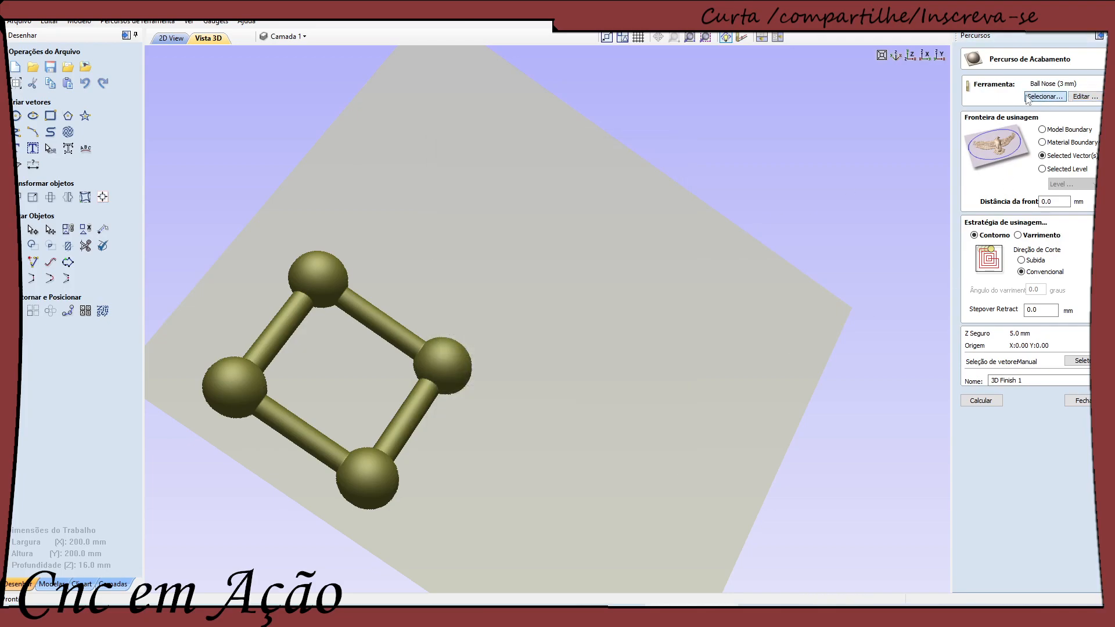
left_click(1027, 97)
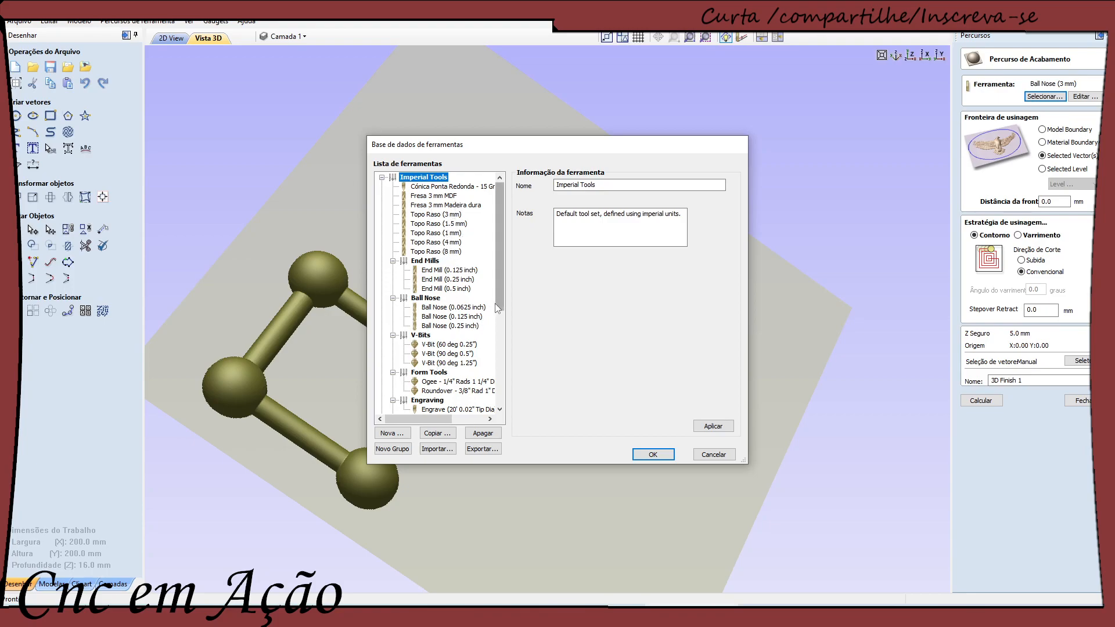
scroll(481, 317, "down", 4)
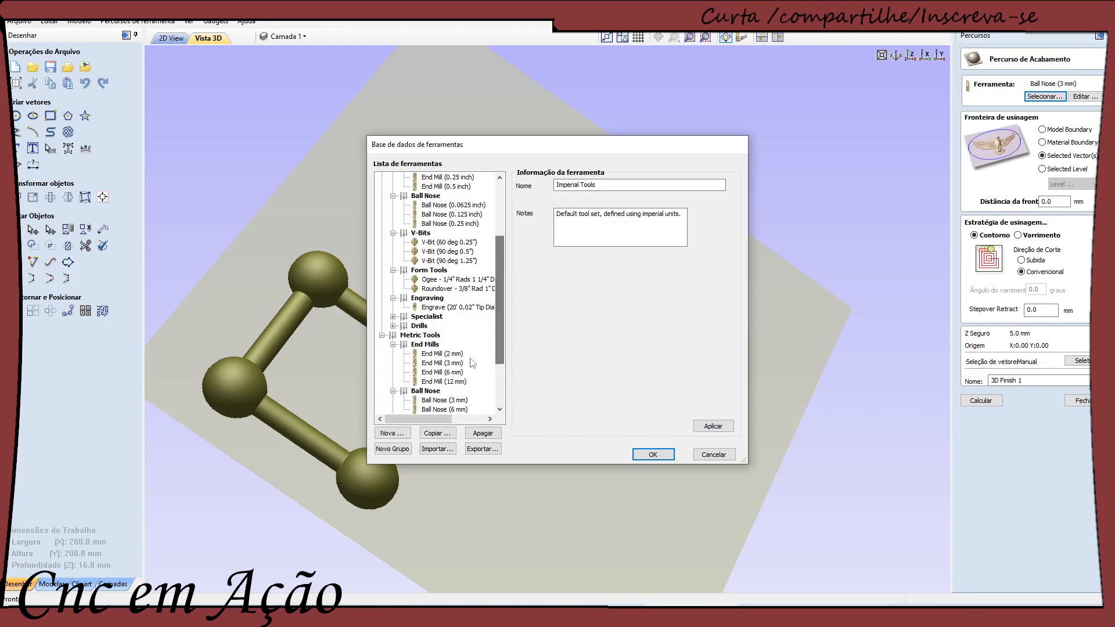
double_click(436, 354)
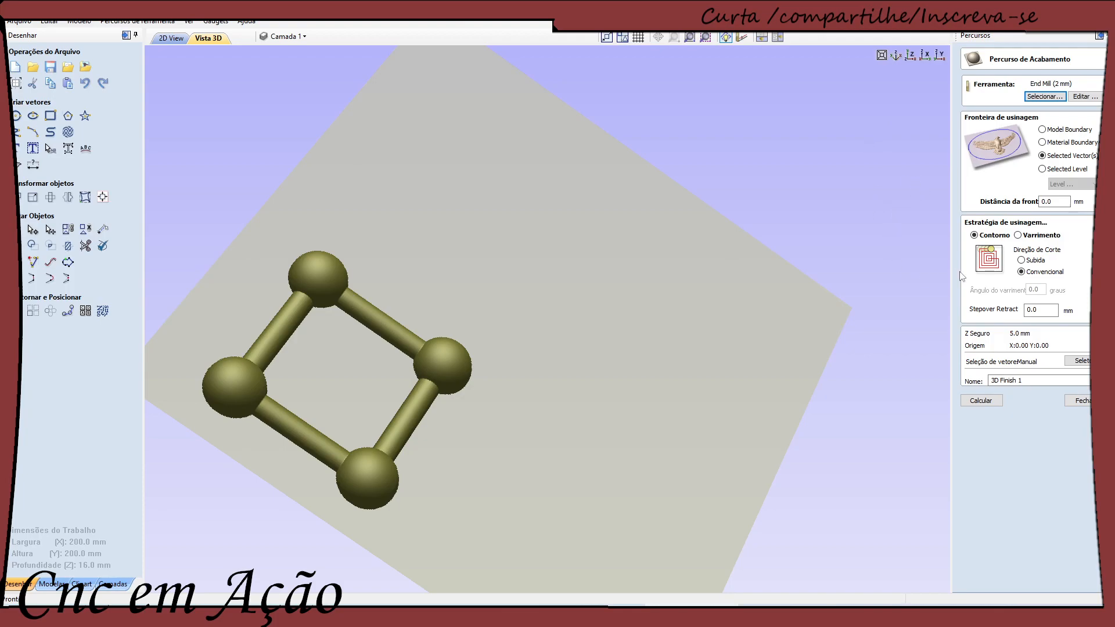
Step: Recalculate the finishing toolpath with the end mill, reset the simulation and simulate the Desbaste 3D 1 roughing cut
left_click(980, 400)
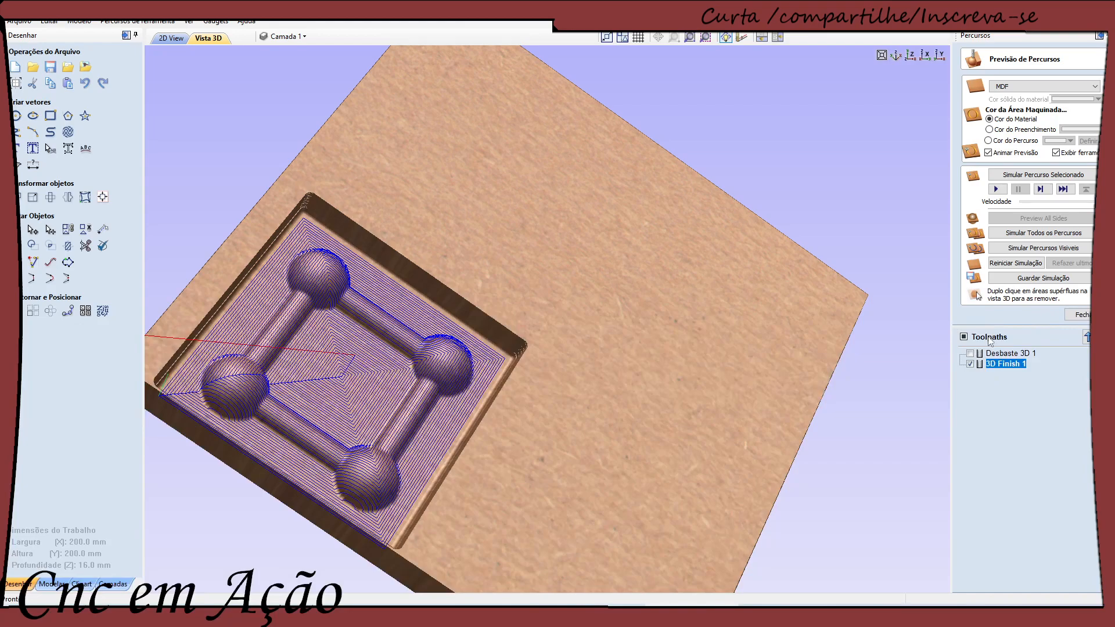
left_click(994, 263)
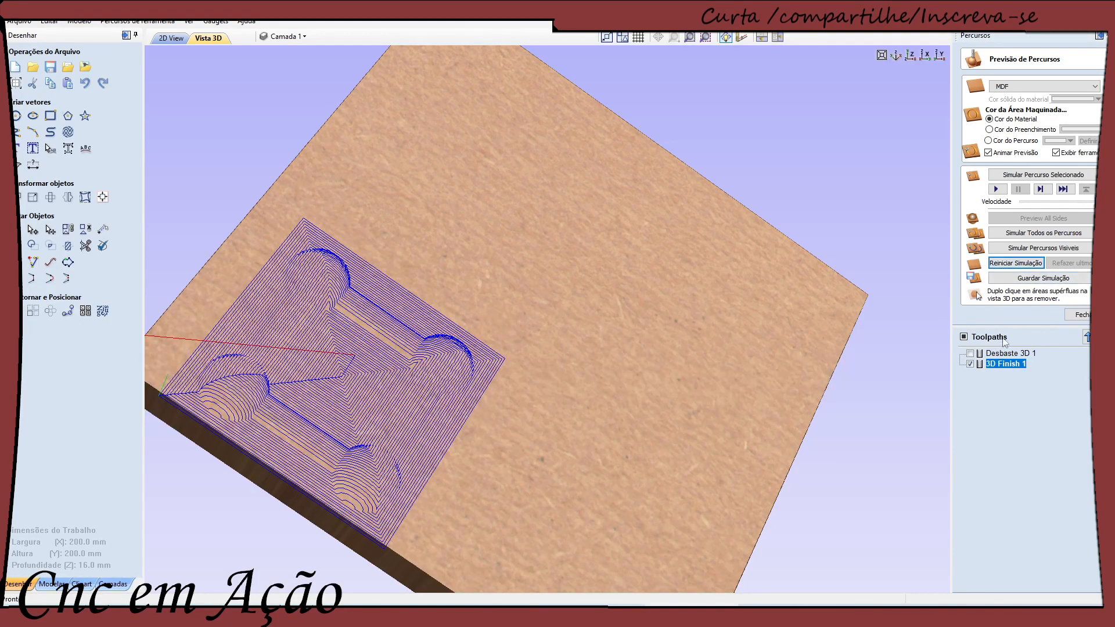
left_click(1010, 353)
left_click(995, 189)
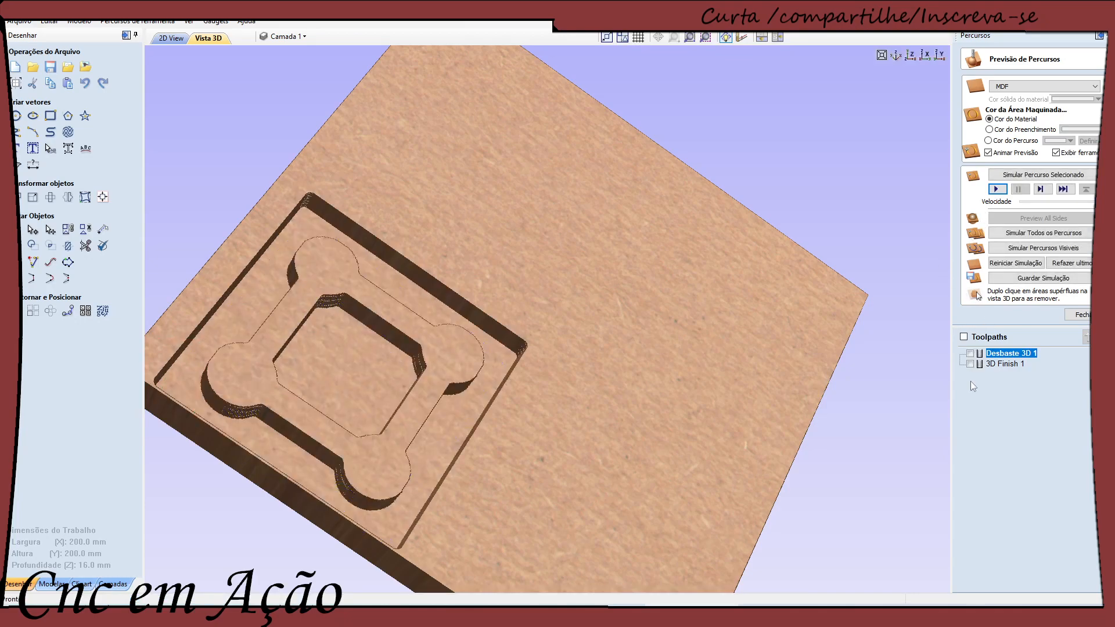
Step: Simulate 3D Finish 1 with the 2 mm end mill over the roughed material and inspect the surface in 3D
left_click(995, 364)
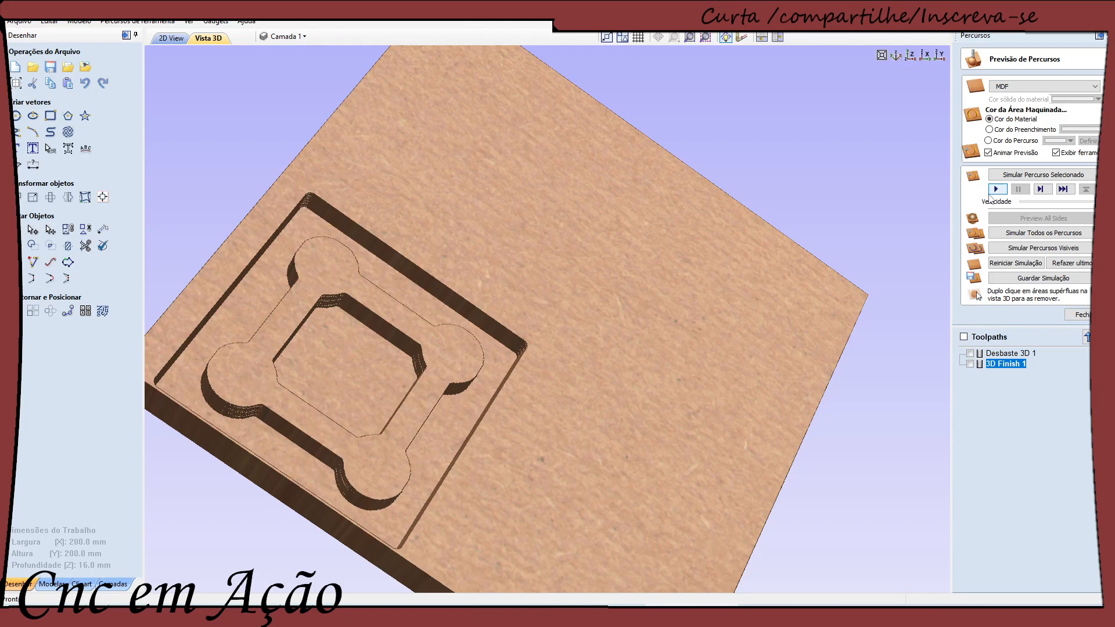
left_click(994, 189)
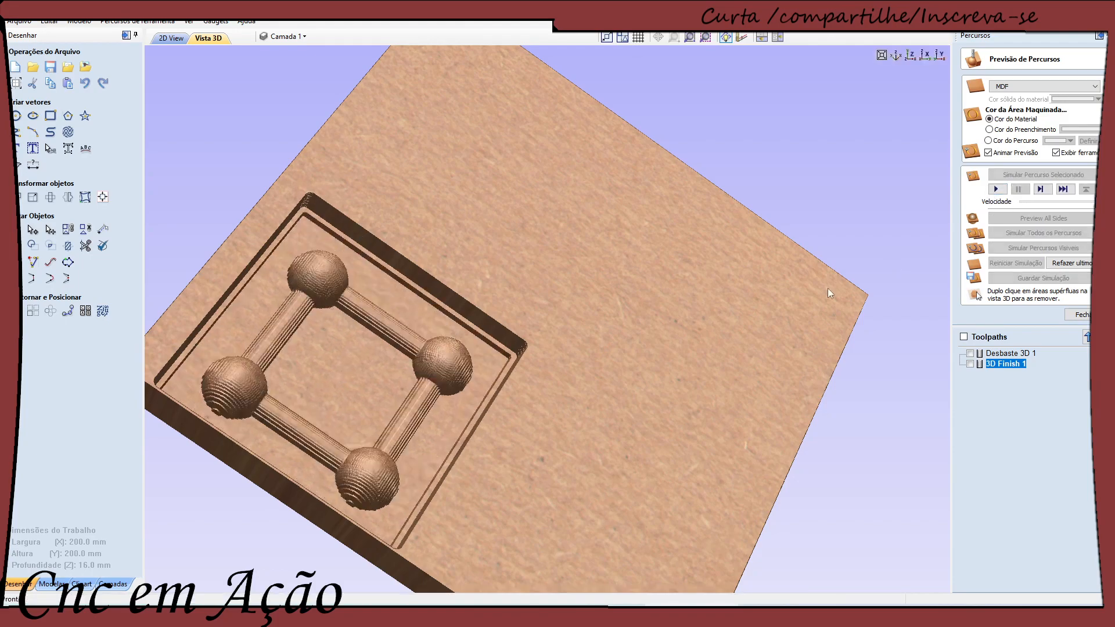
left_click_drag(351, 361, 299, 373)
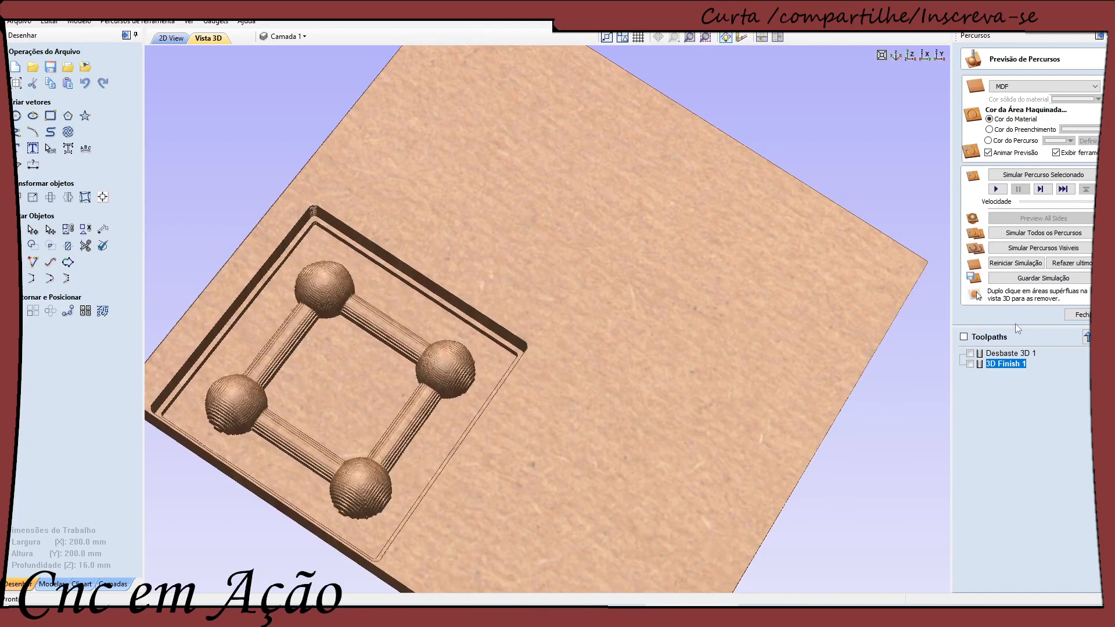
Step: Set the 2 mm end mill's stepover to 0.5 mm in 3D Finish 1 and recalculate the toolpath
double_click(1016, 364)
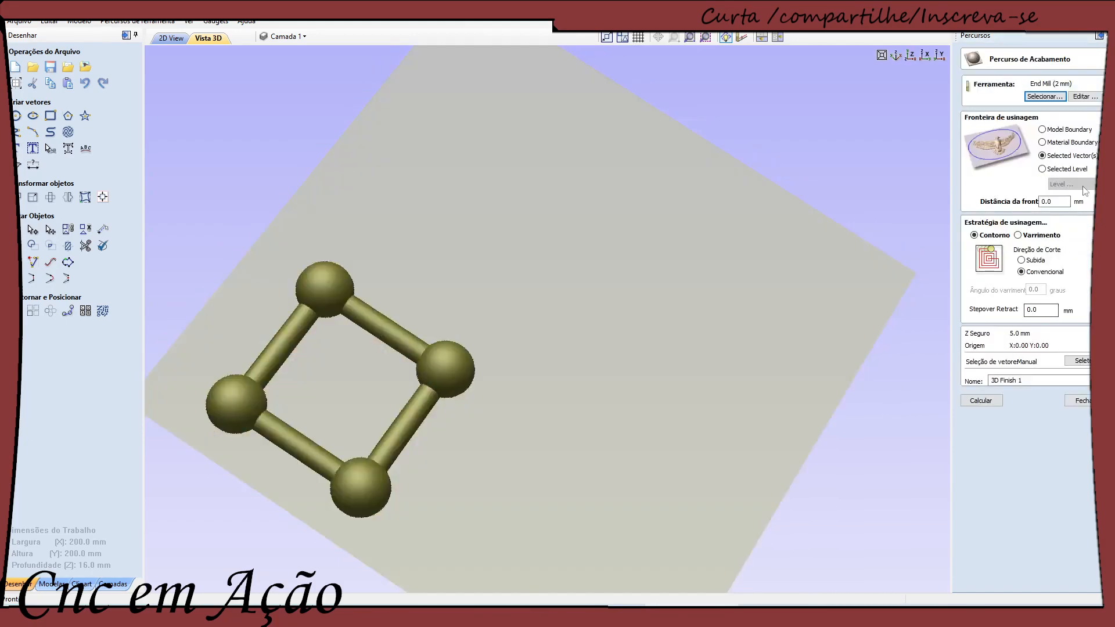
left_click(1084, 96)
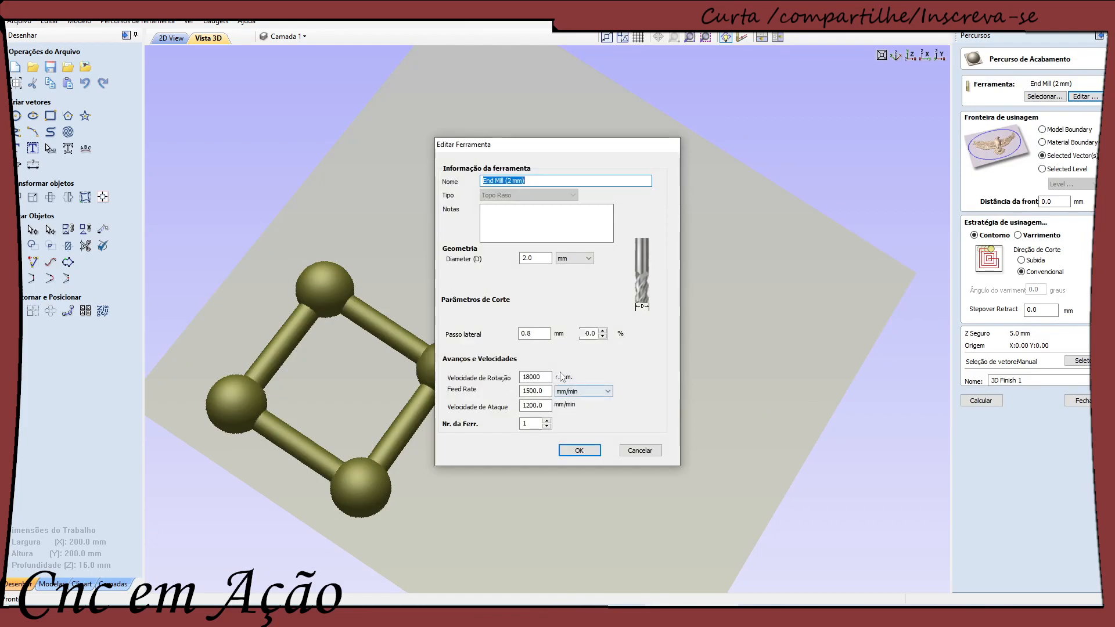
left_click(533, 334)
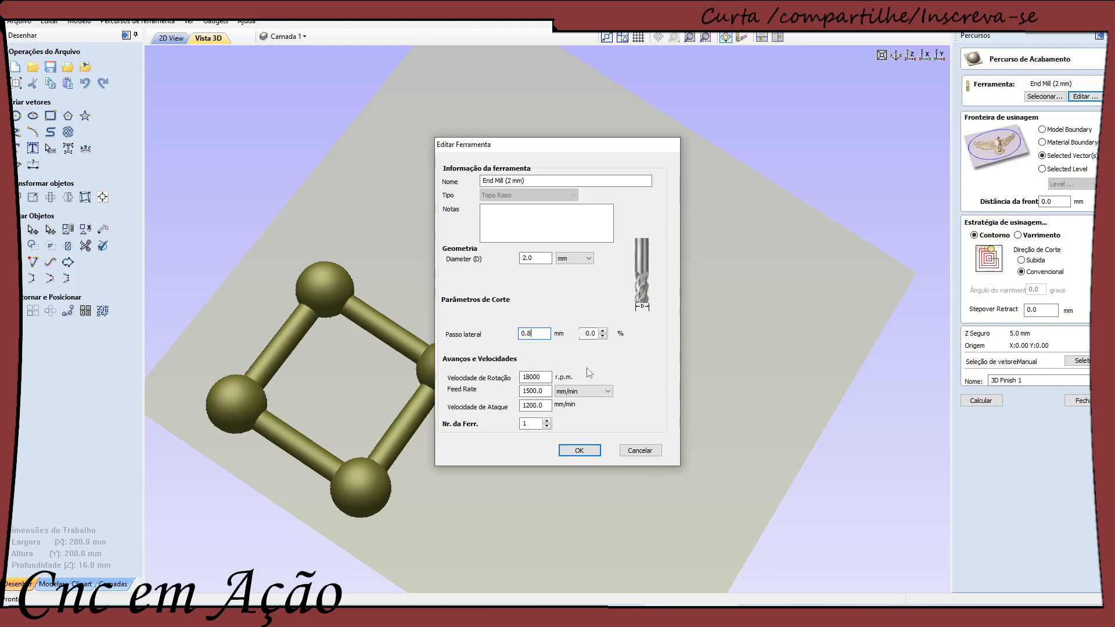
left_click(602, 336)
left_click(603, 336)
left_click(602, 336)
left_click_drag(538, 333, 527, 336)
type("50")
left_click(583, 452)
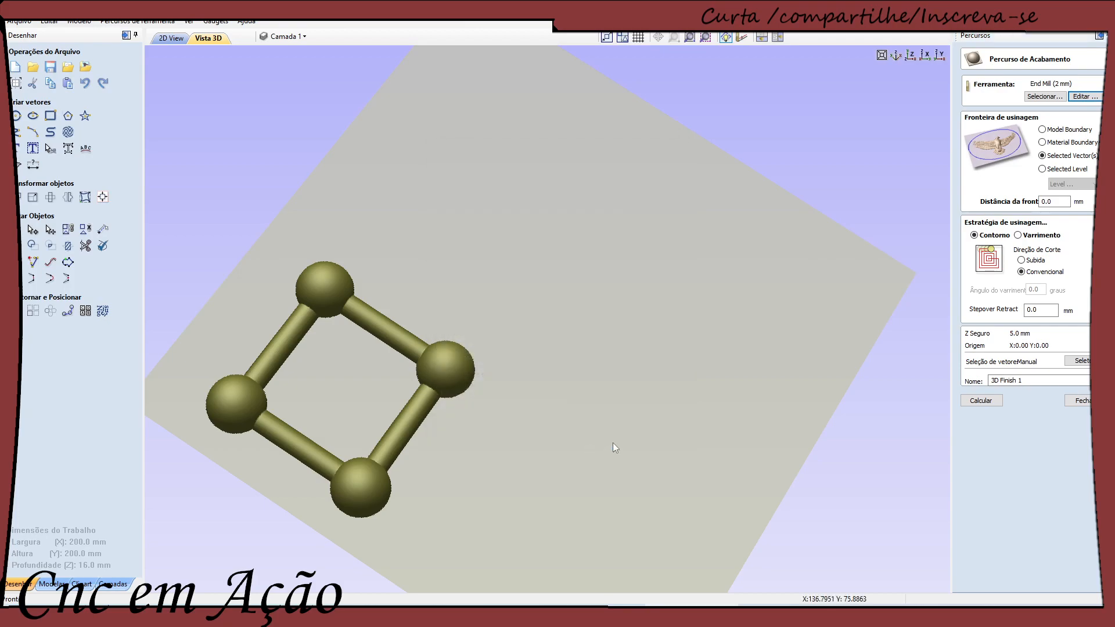
left_click(978, 402)
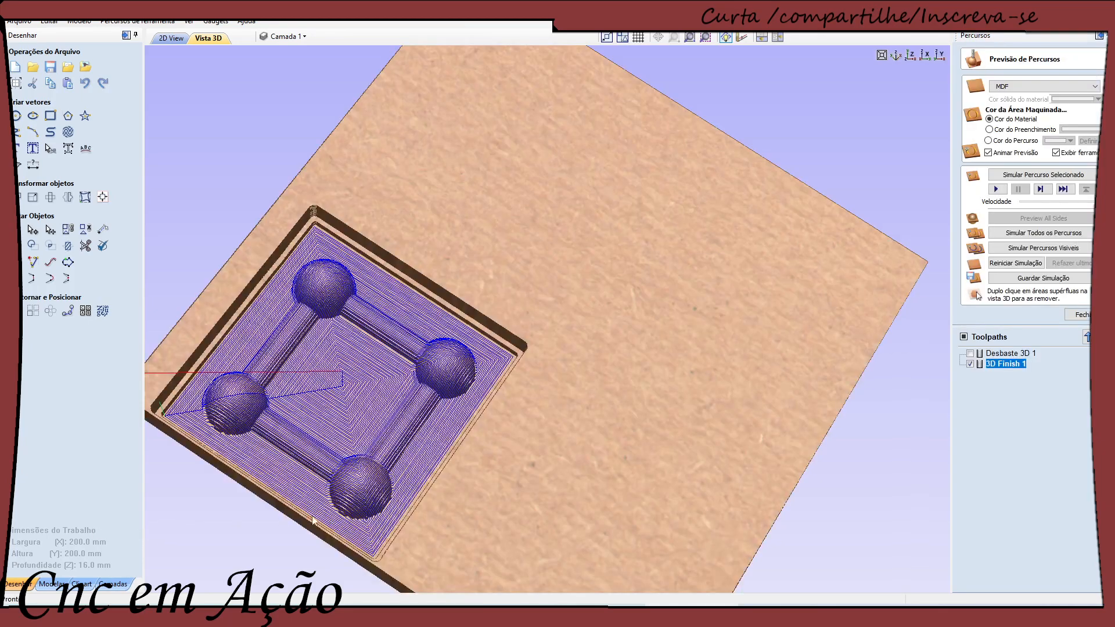
Step: Hide the 3D Finish 1 toolpath lines, simulate its 0.5 mm stepover pass over the existing preview and inspect the surface
left_click(969, 364)
left_click_drag(327, 458, 402, 431)
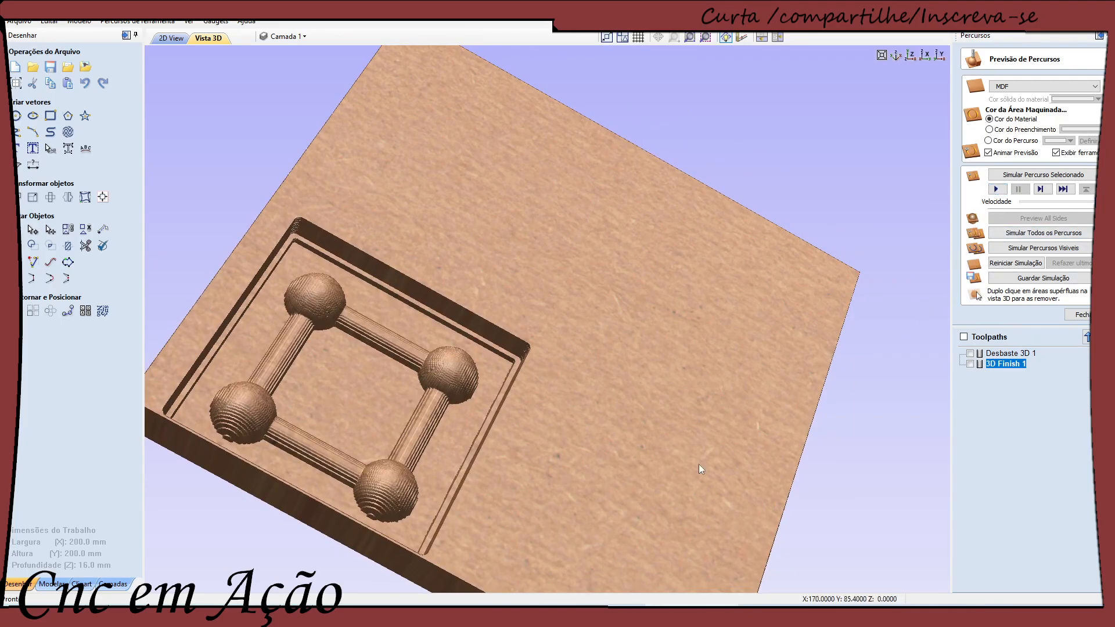
left_click(996, 189)
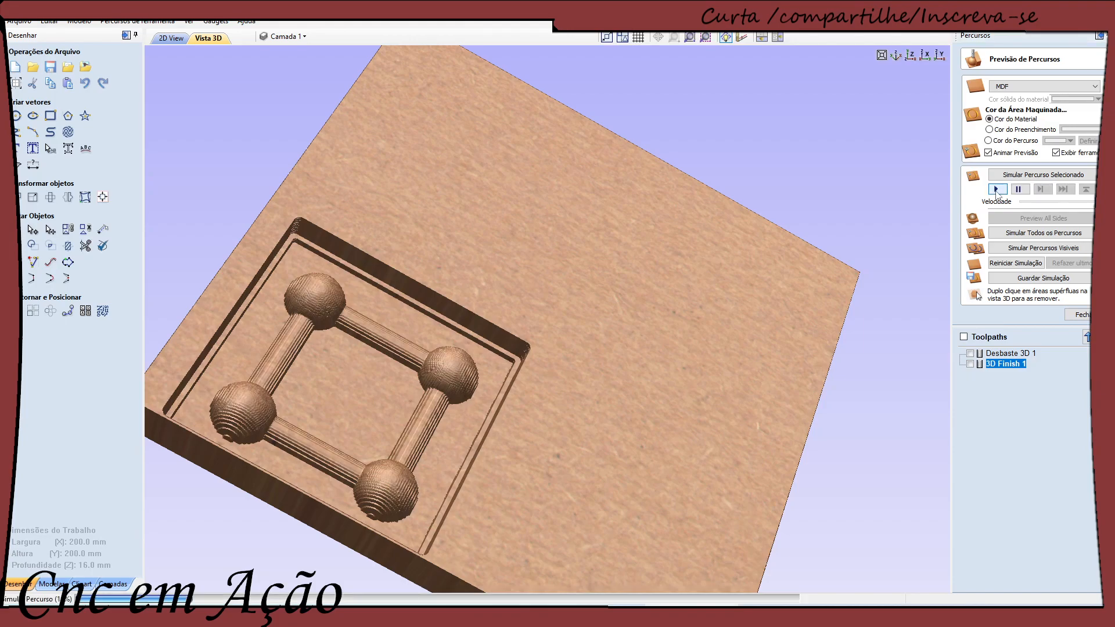
left_click_drag(402, 456, 400, 411)
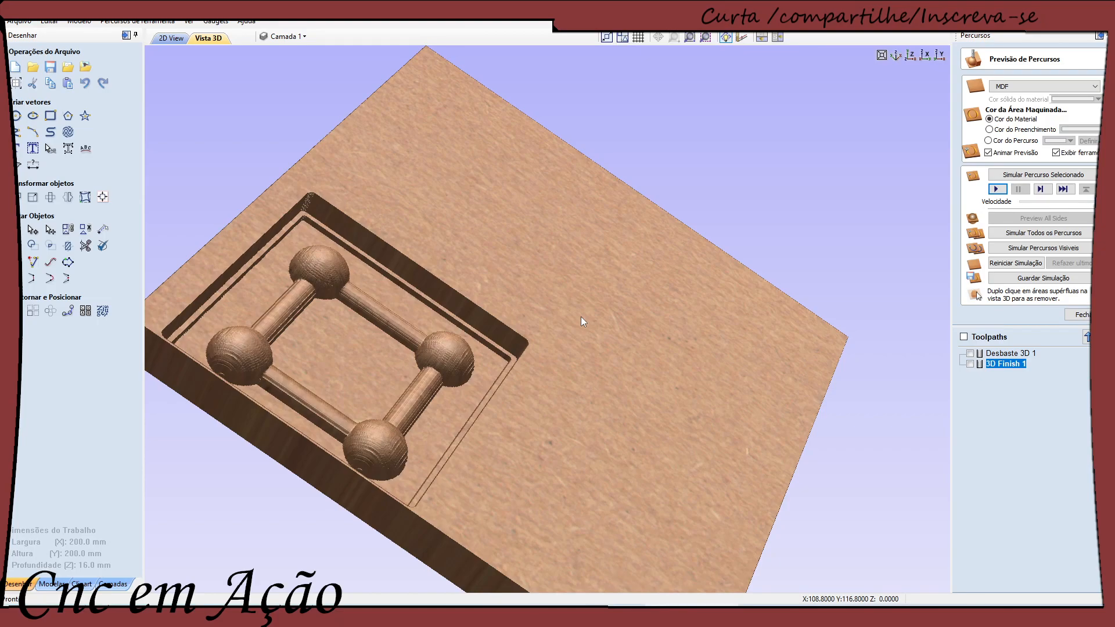
Step: Reset the simulation to a blank block and simulate the Desbaste 3D 1 roughing cut
left_click(1015, 263)
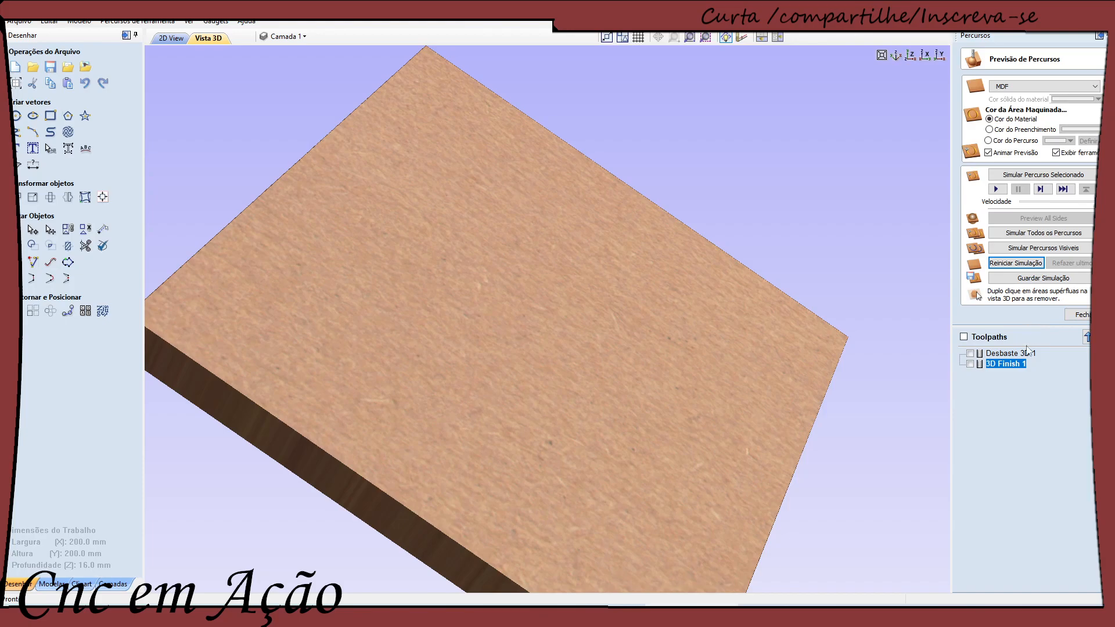
left_click(1016, 353)
left_click(995, 189)
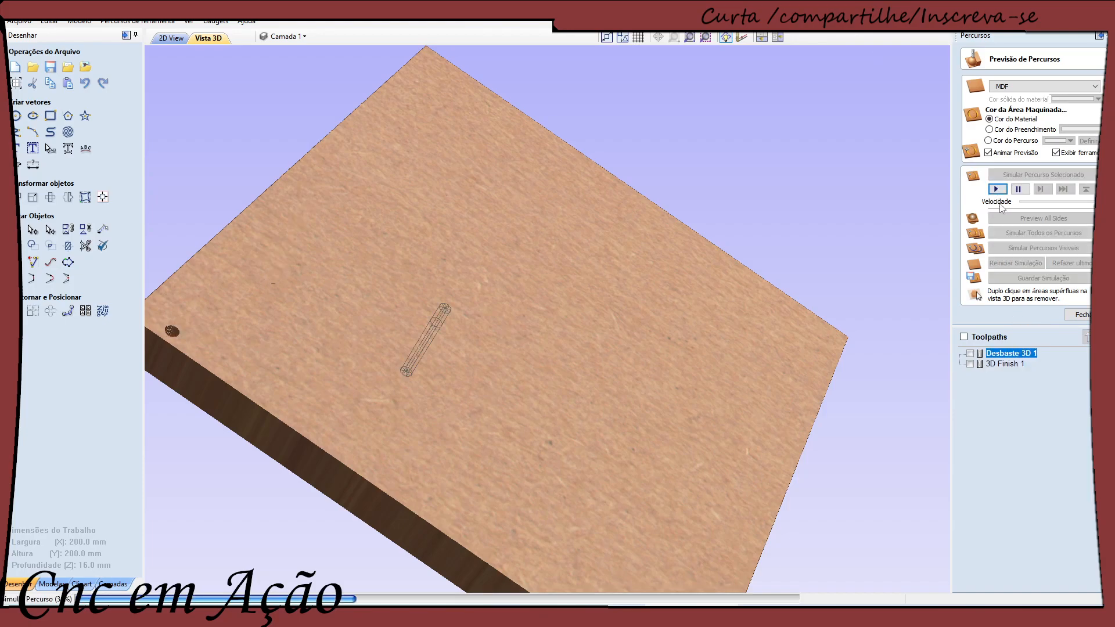
Step: Simulate 3D Finish 1 with the 0.5 mm stepover over the freshly roughed material and inspect the spheres and bars up close
left_click(1021, 364)
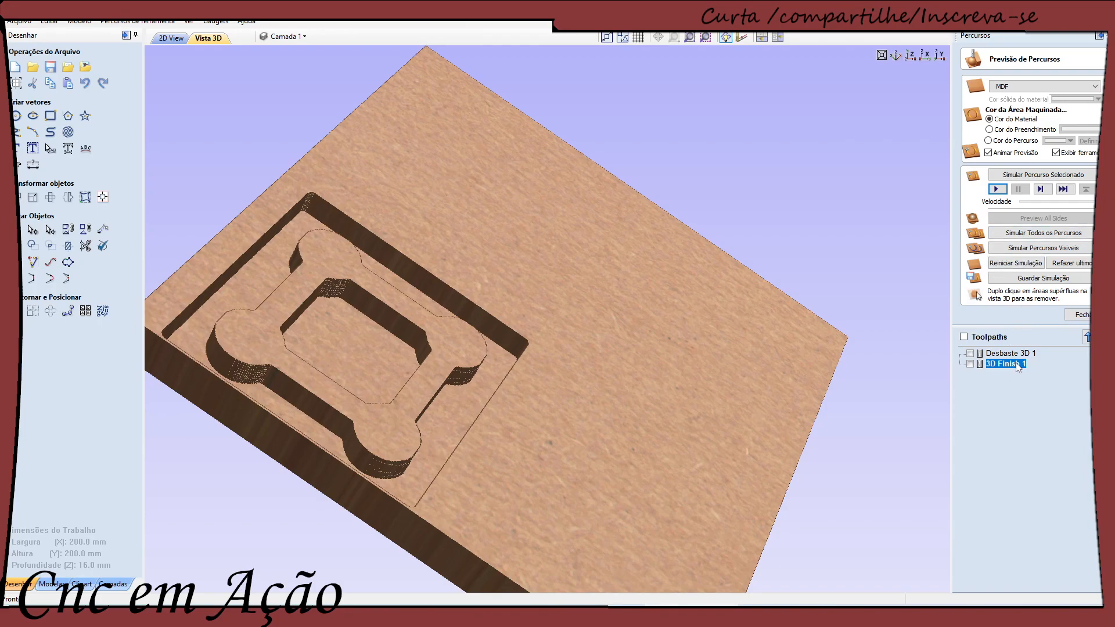
left_click(996, 189)
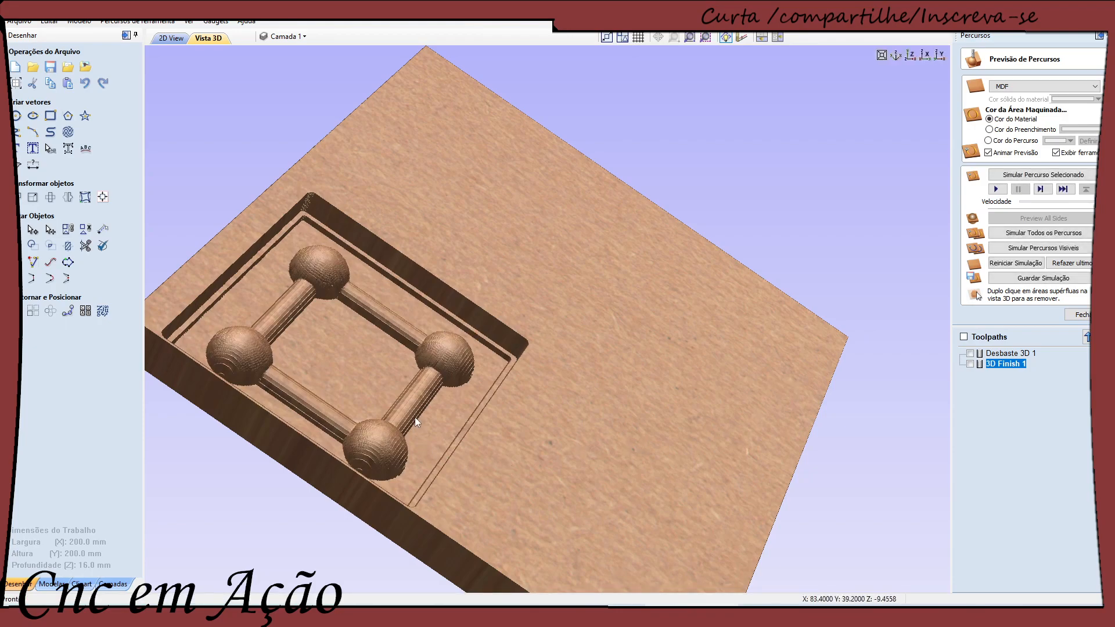
scroll(407, 413, "up", 2)
left_click_drag(419, 444, 437, 413)
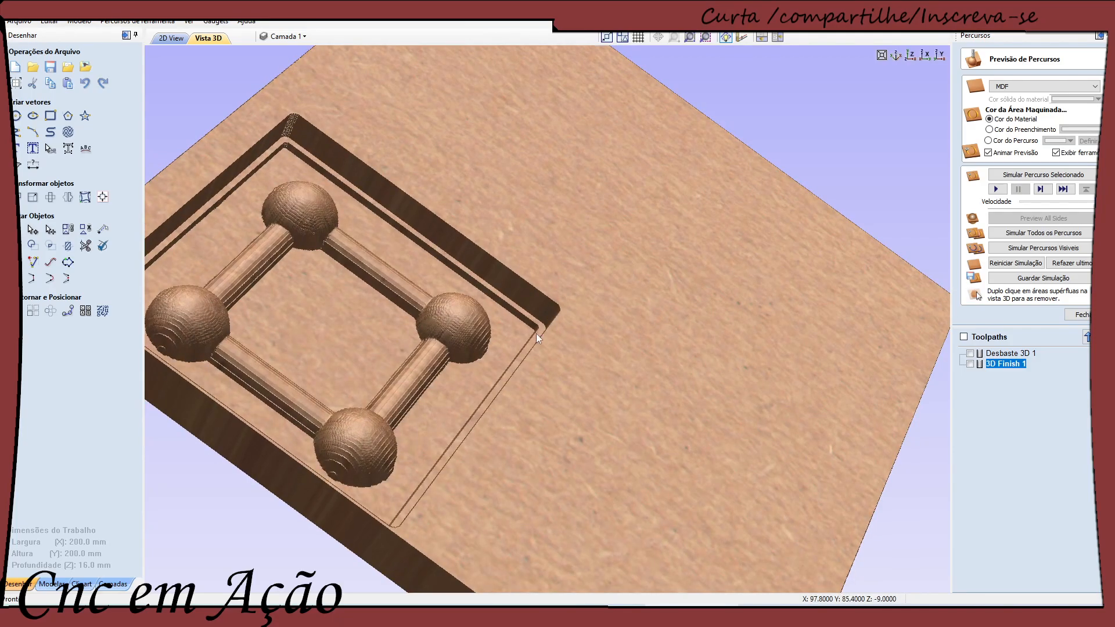
Step: Reduce the 2 mm end mill's stepover to 0.1 mm in 3D Finish 1 and recalculate the toolpath
double_click(992, 365)
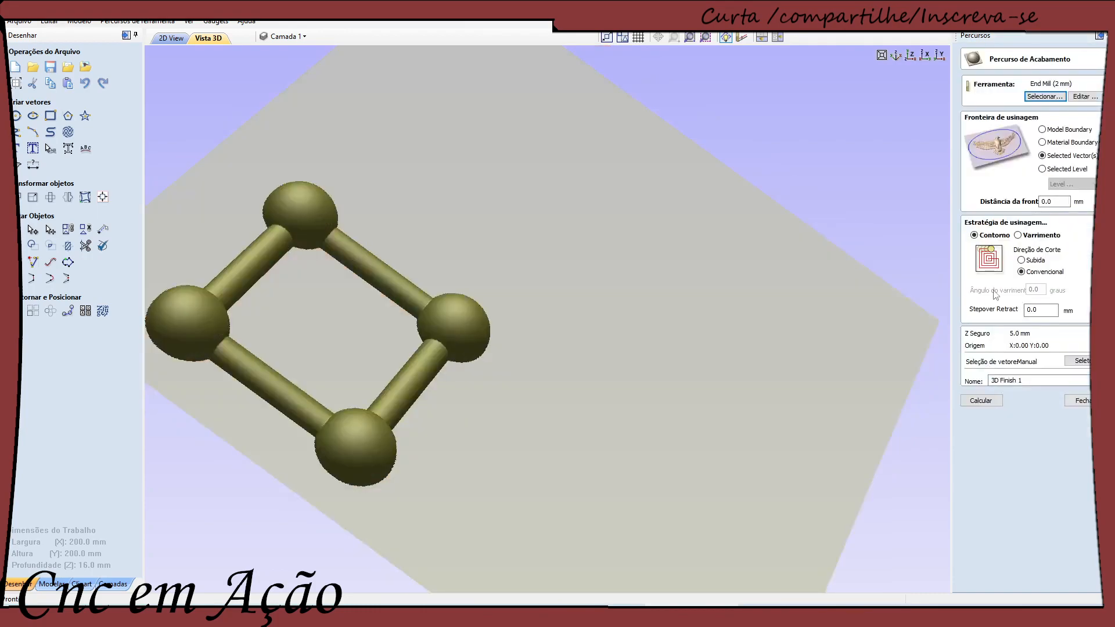
left_click(1083, 97)
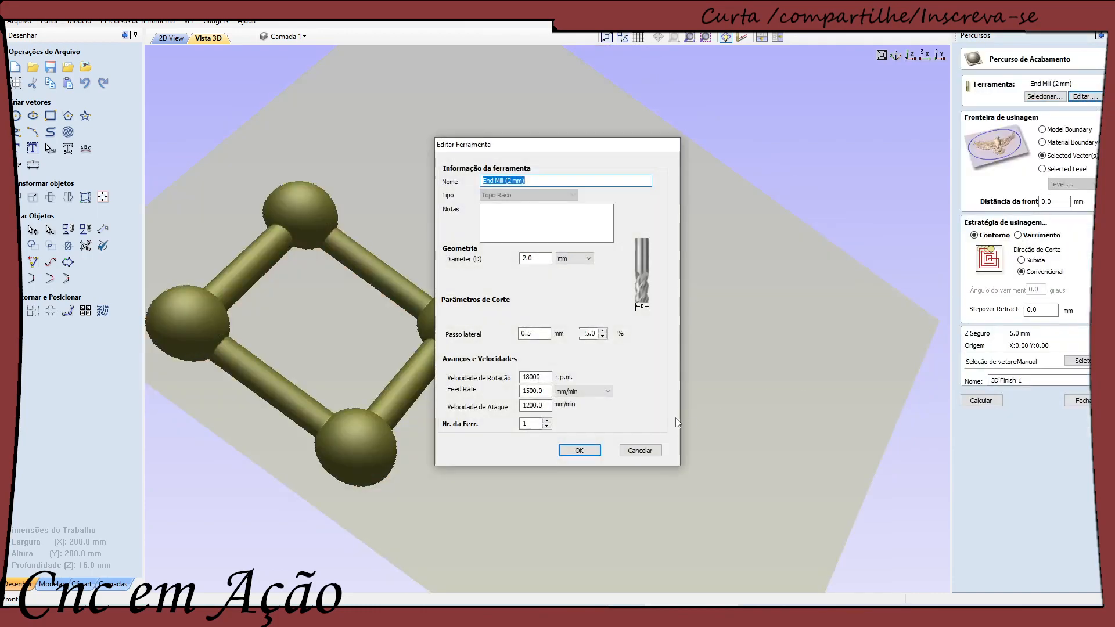
left_click(603, 336)
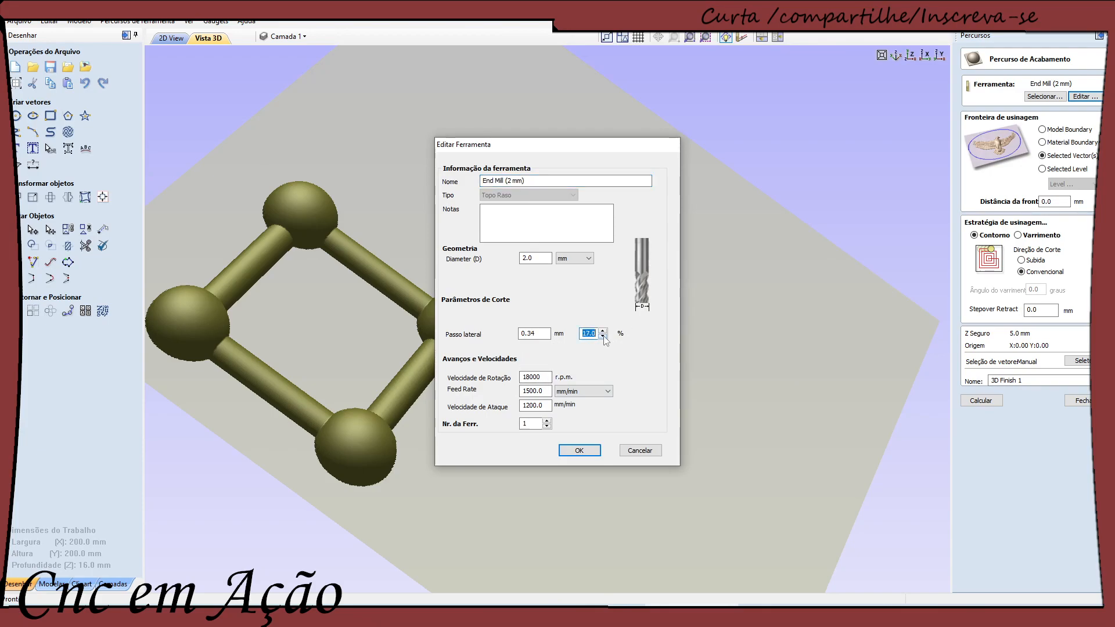
left_click(604, 336)
left_click(603, 336)
left_click(603, 337)
left_click(591, 454)
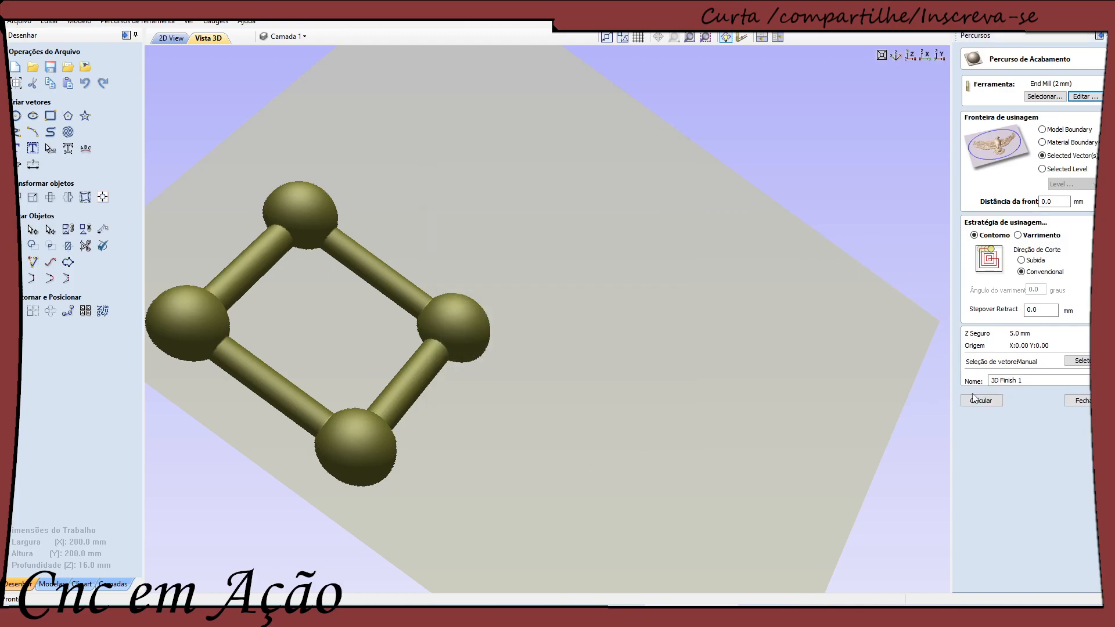
left_click(974, 400)
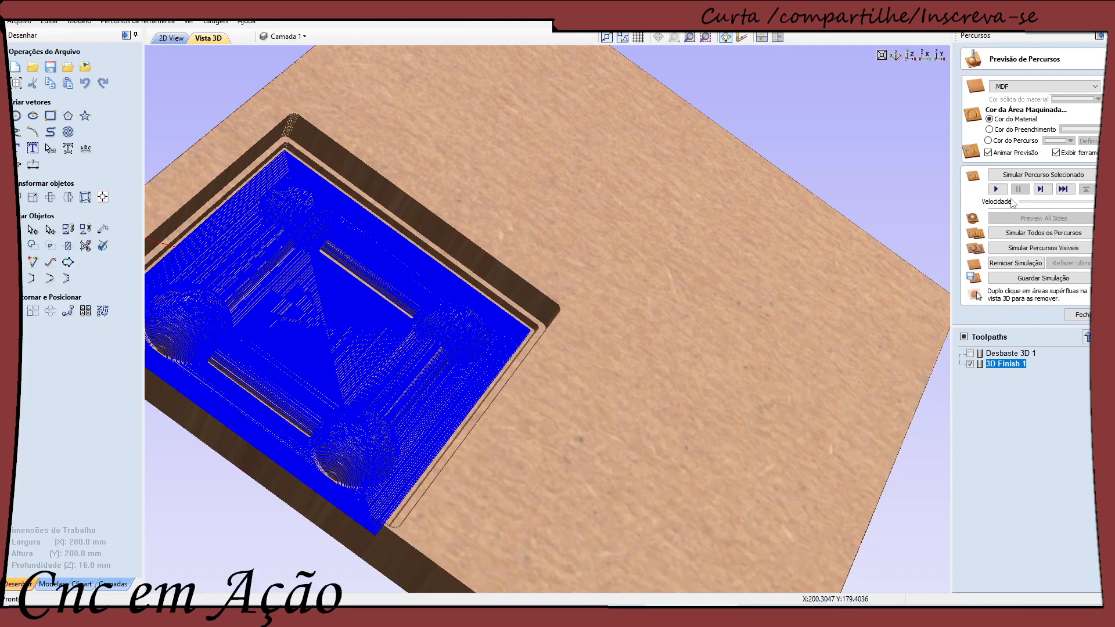
Step: Simulate 3D Finish 1 with the 0.1 mm stepover, hide its toolpath lines and inspect the surface from several angles
left_click(996, 189)
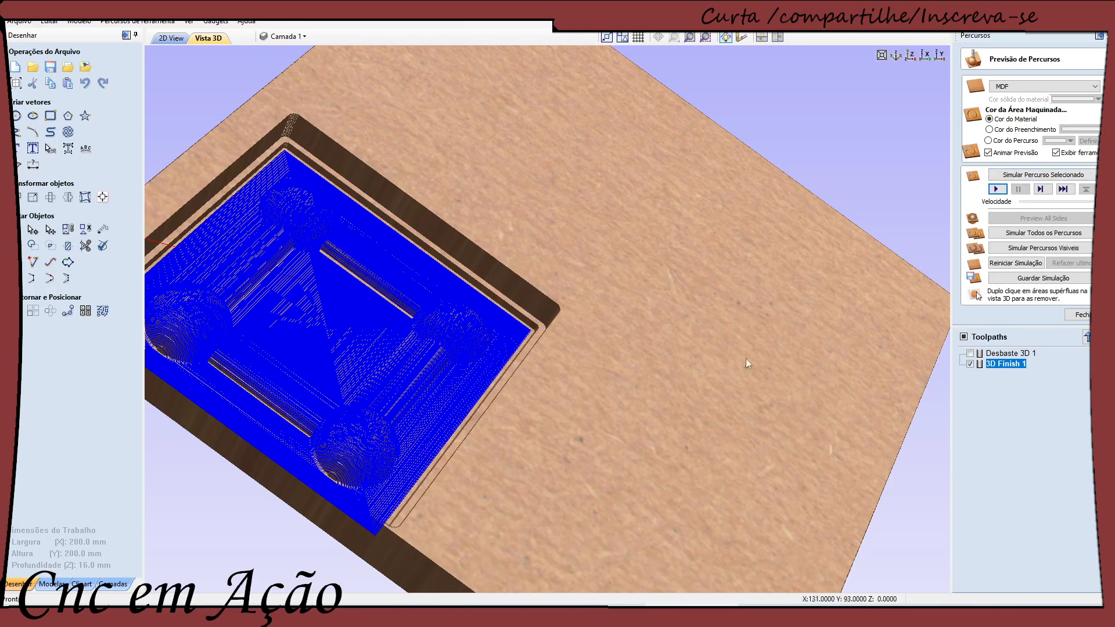
left_click(969, 364)
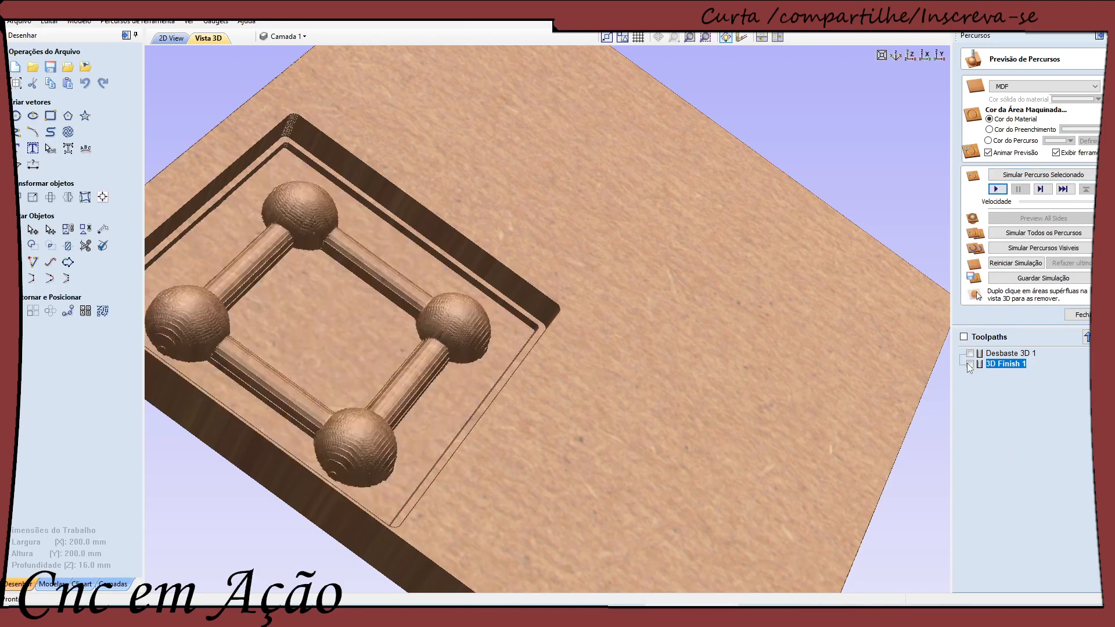
left_click(996, 189)
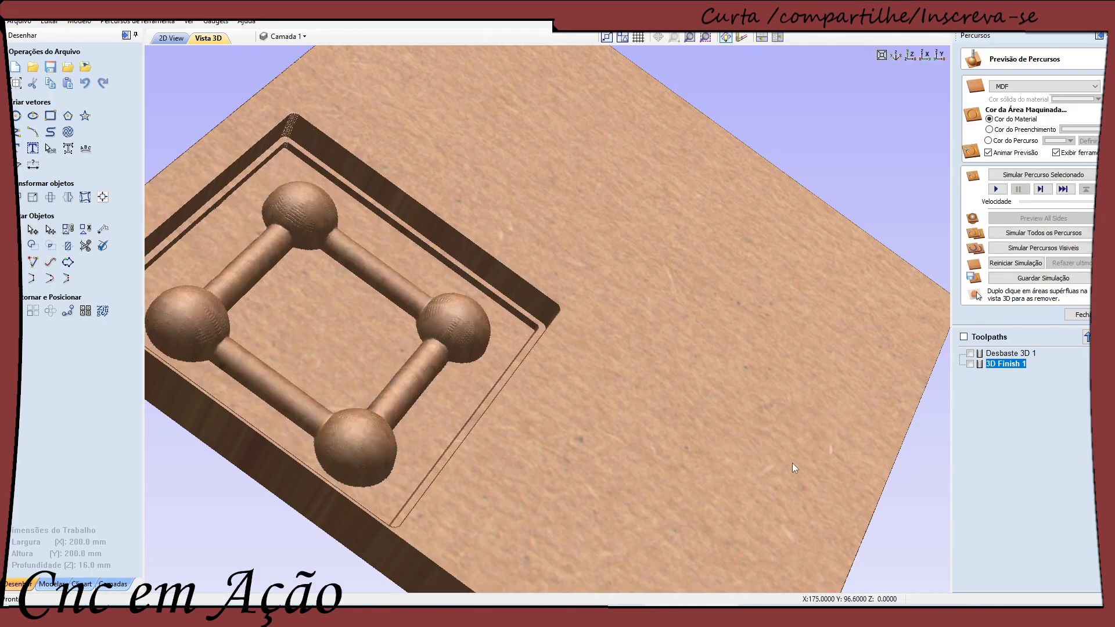
left_click_drag(420, 375, 465, 358)
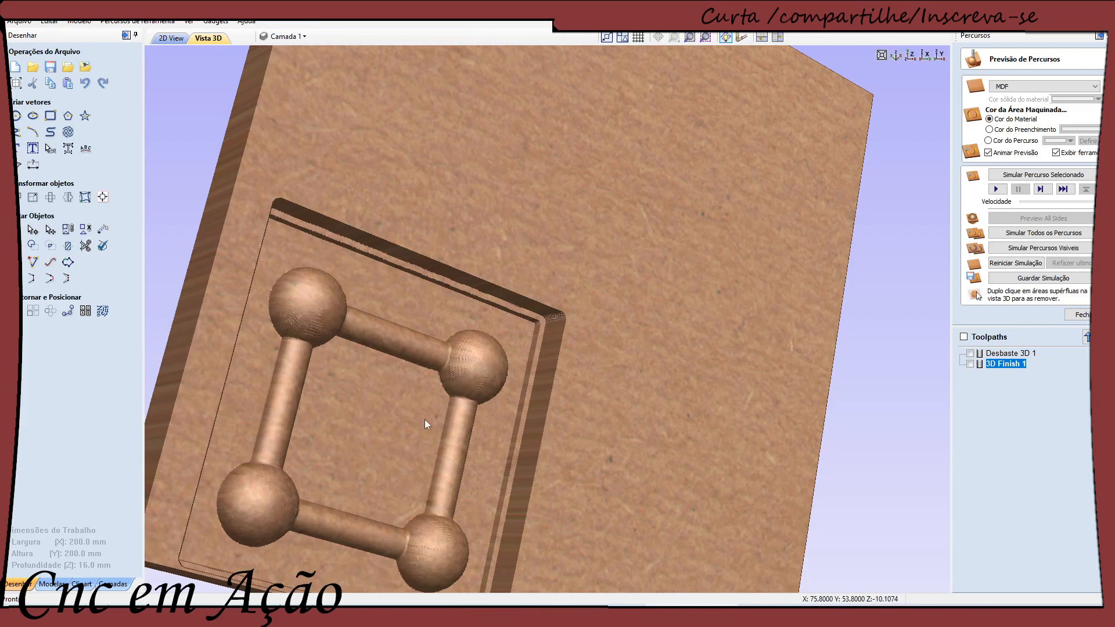
left_click_drag(427, 420, 418, 419)
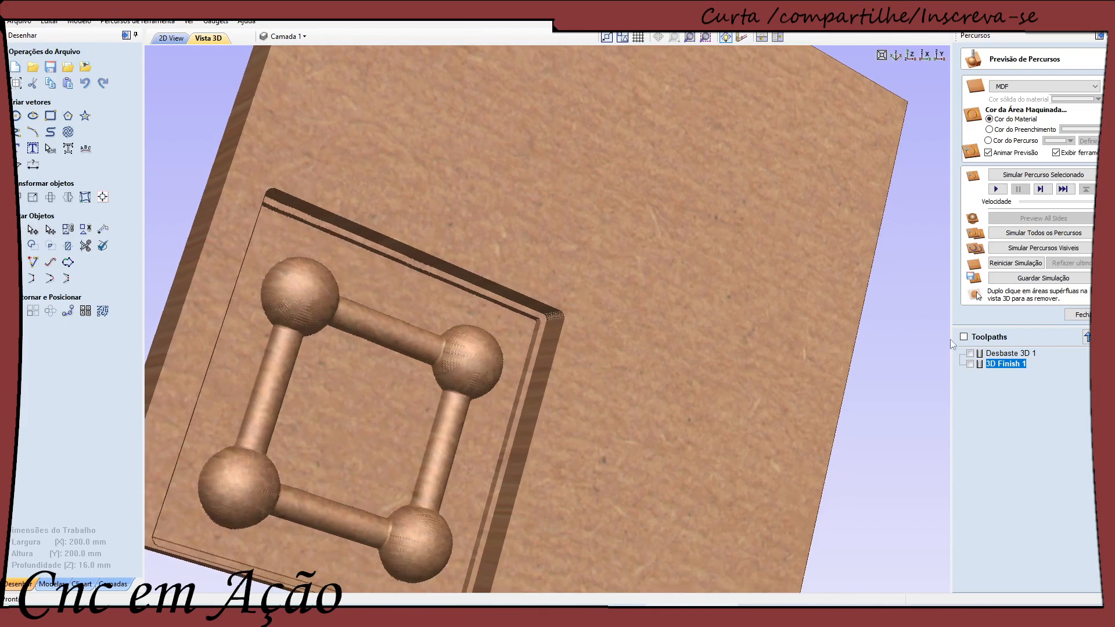
mouse_move(999, 364)
left_click_drag(461, 390, 486, 335)
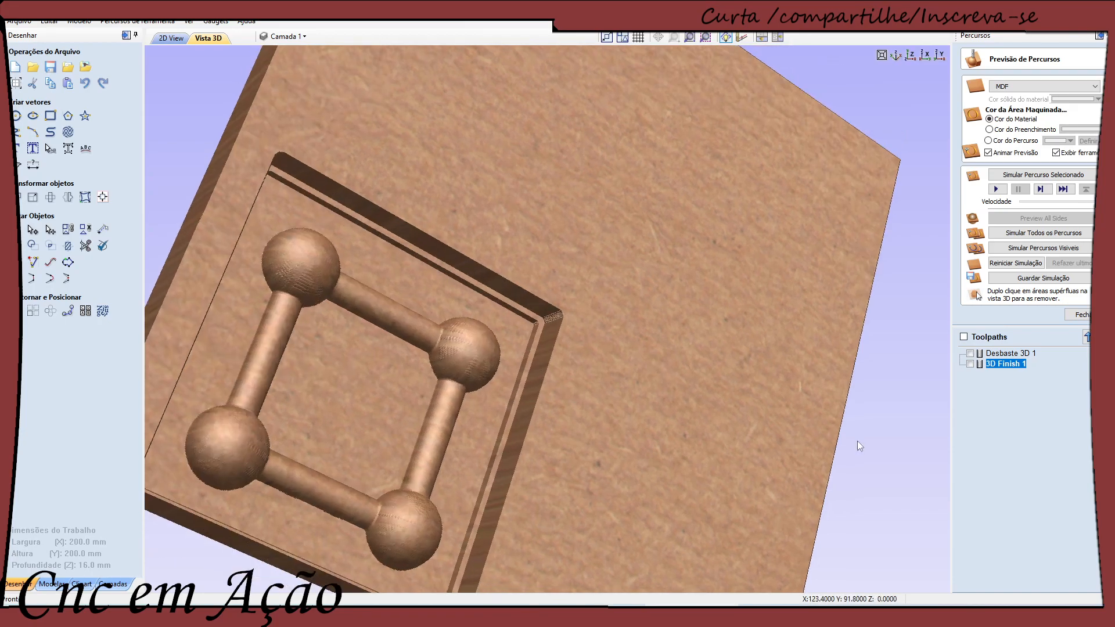
Step: Replace the end mill in 3D Finish 1 with the metric Ball Nose (3 mm) and calculate the toolpath
double_click(1005, 364)
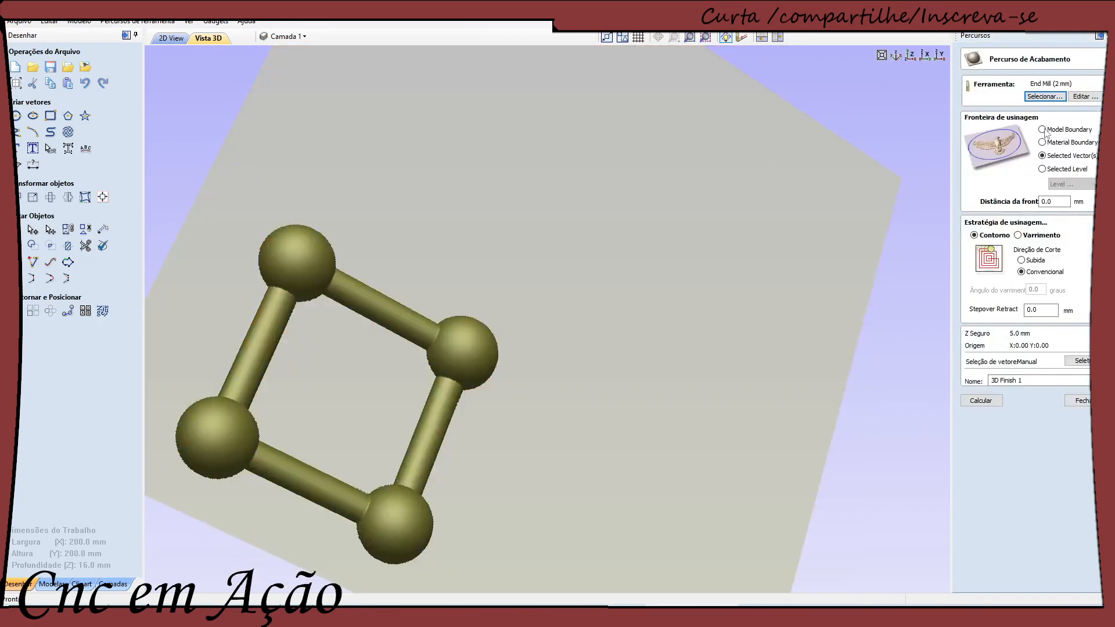
left_click(1083, 98)
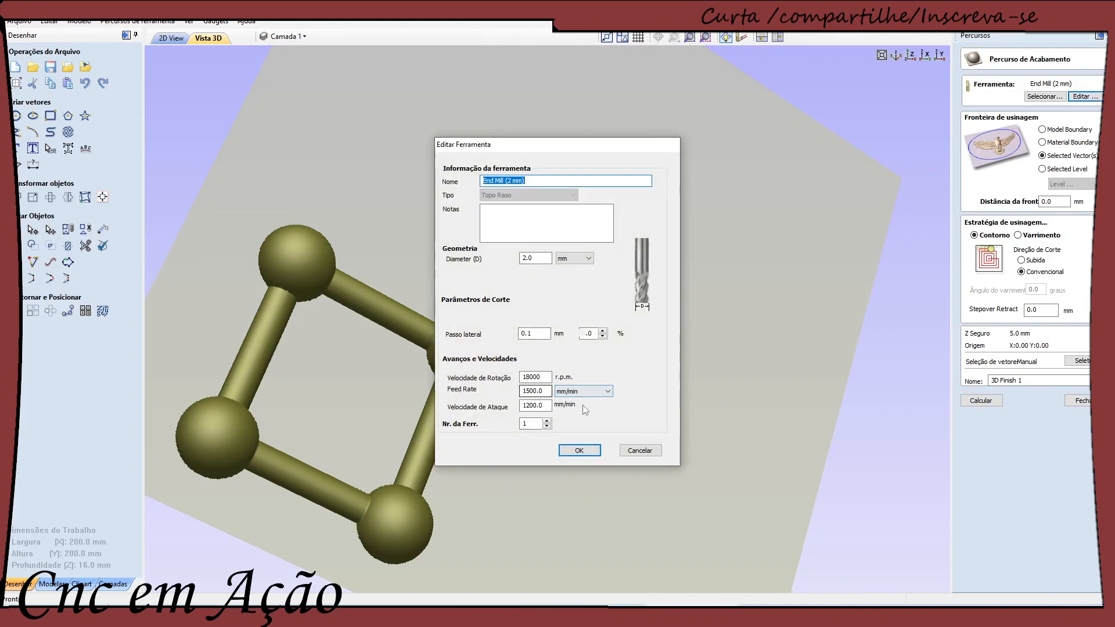
left_click(642, 450)
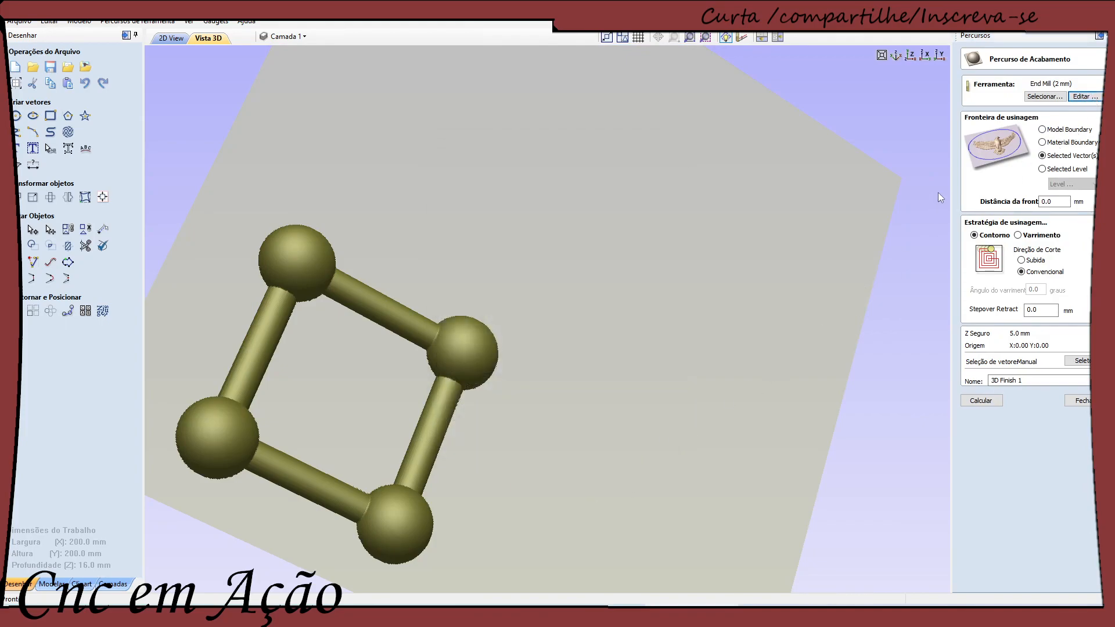
left_click(1043, 97)
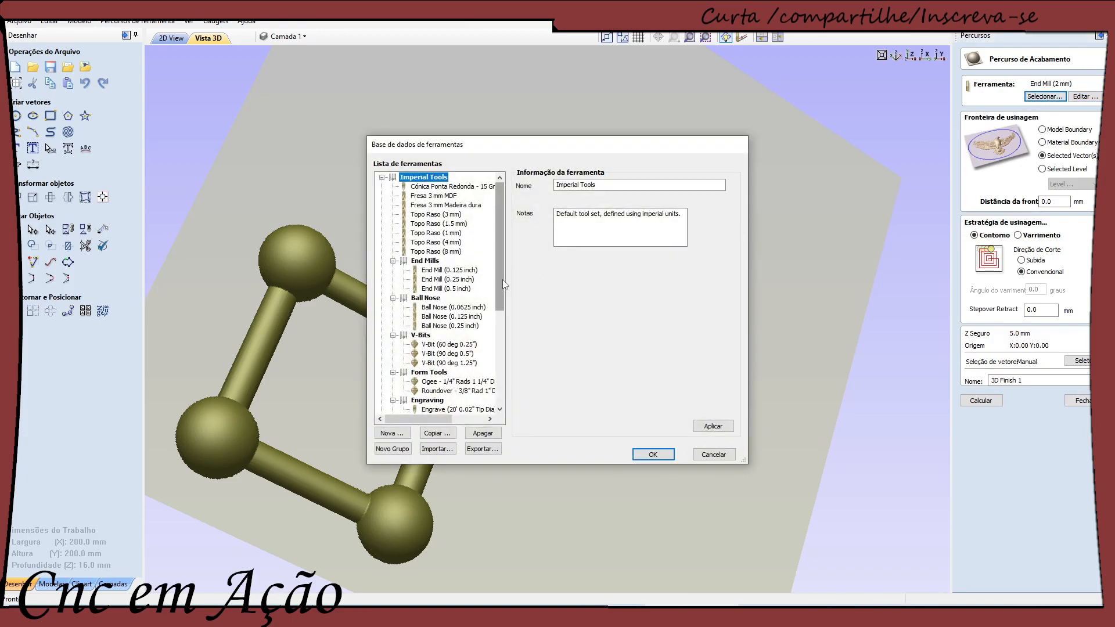
left_click_drag(503, 279, 502, 373)
left_click(444, 326)
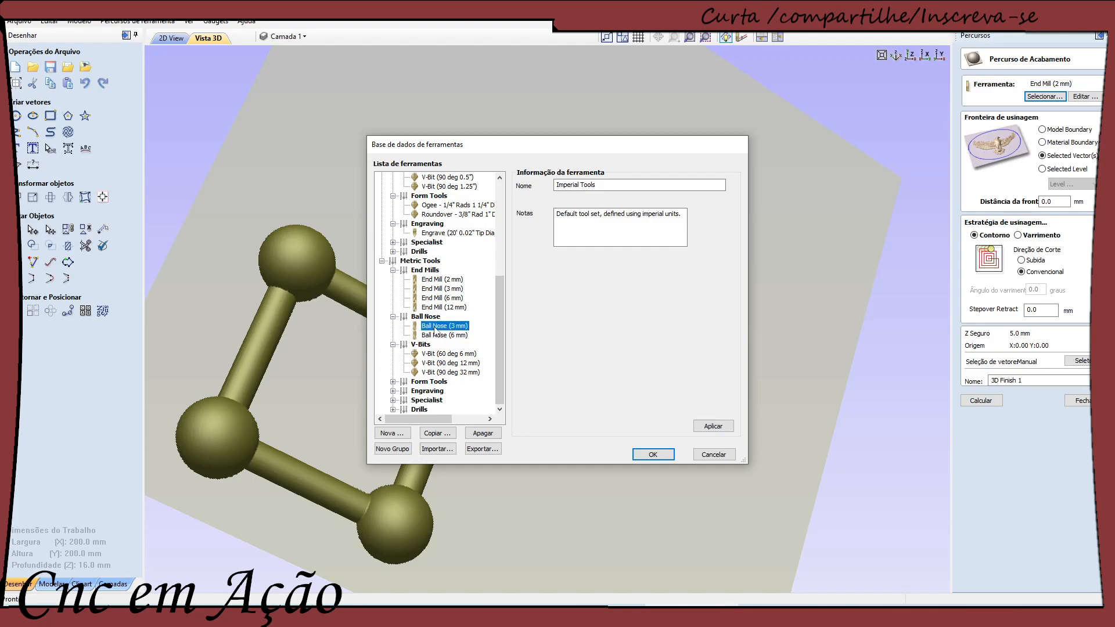
left_click(656, 453)
left_click(981, 401)
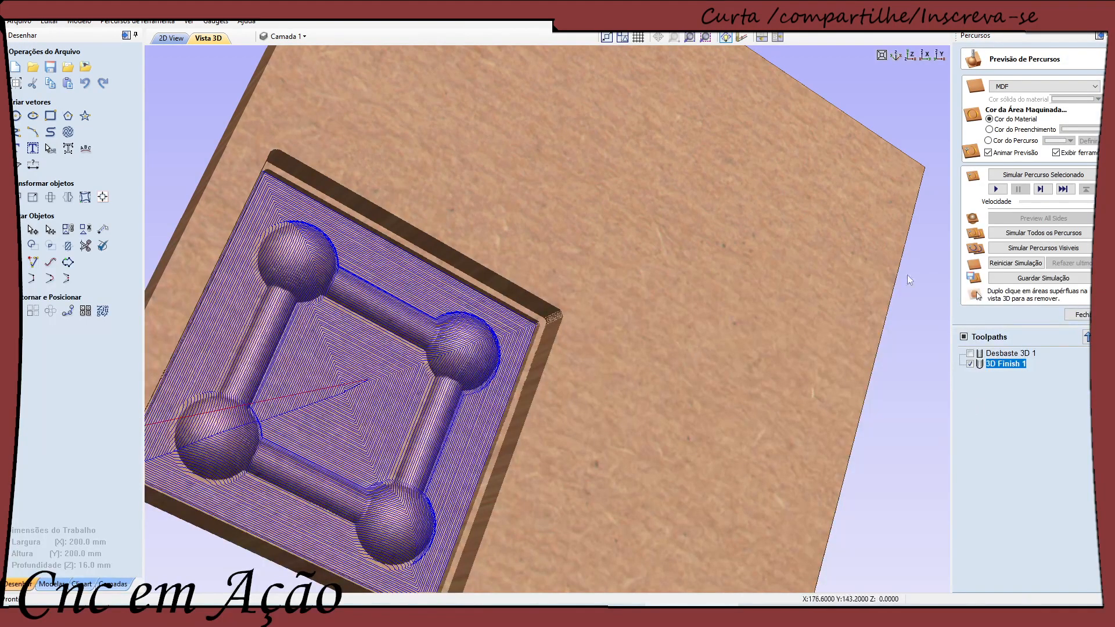
Step: Check the 3 mm ball nose's cutting parameters in 3D Finish 1 and recalculate the toolpath
double_click(996, 364)
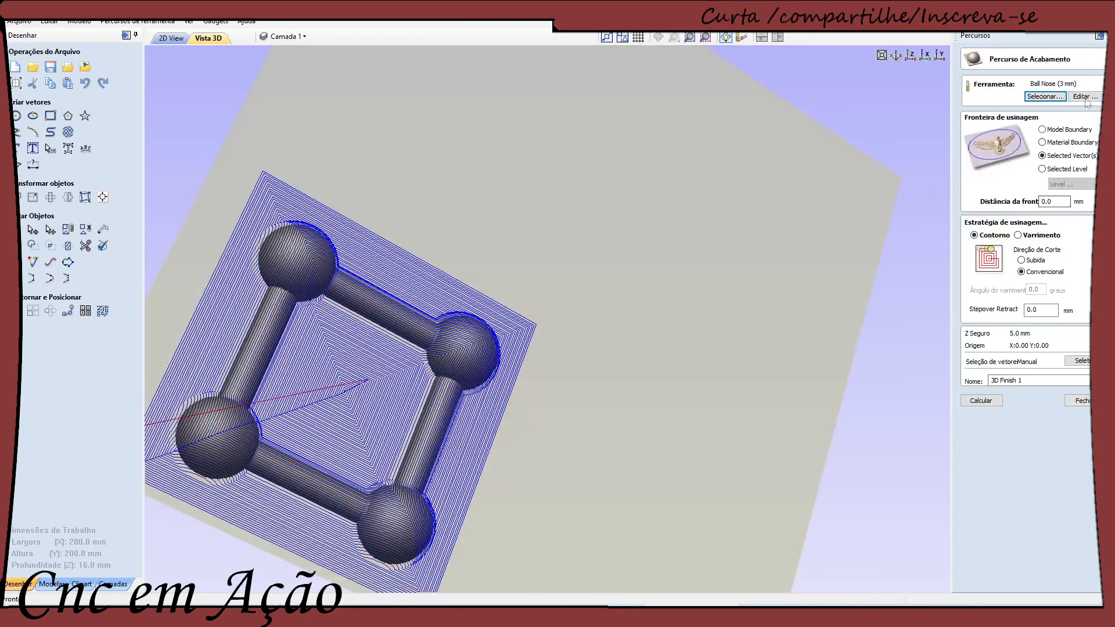
left_click(1083, 96)
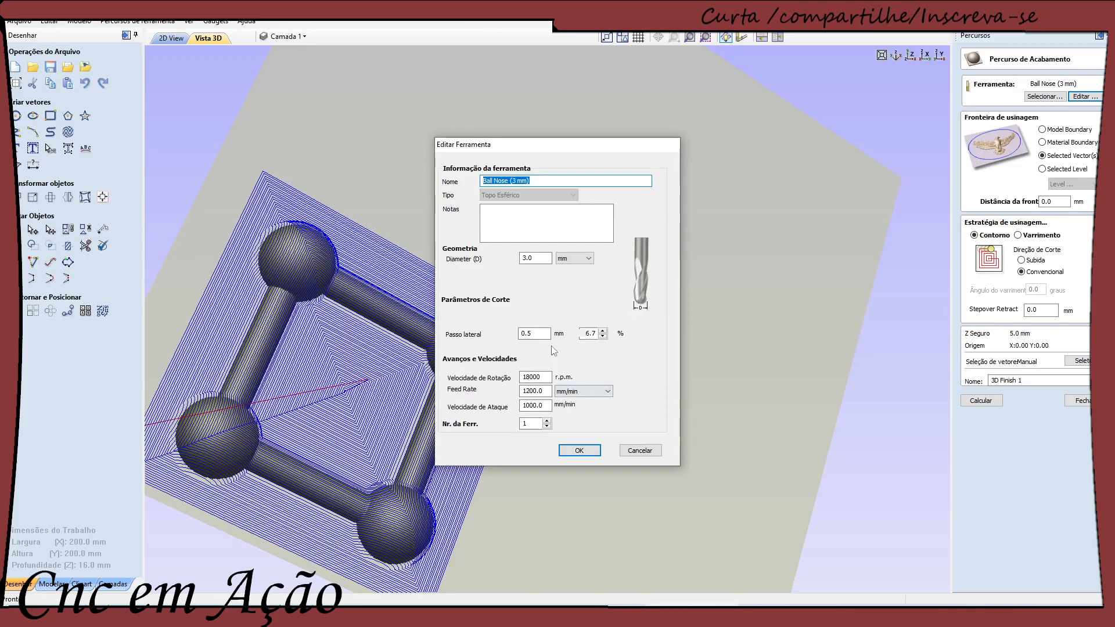
left_click(580, 452)
left_click(989, 400)
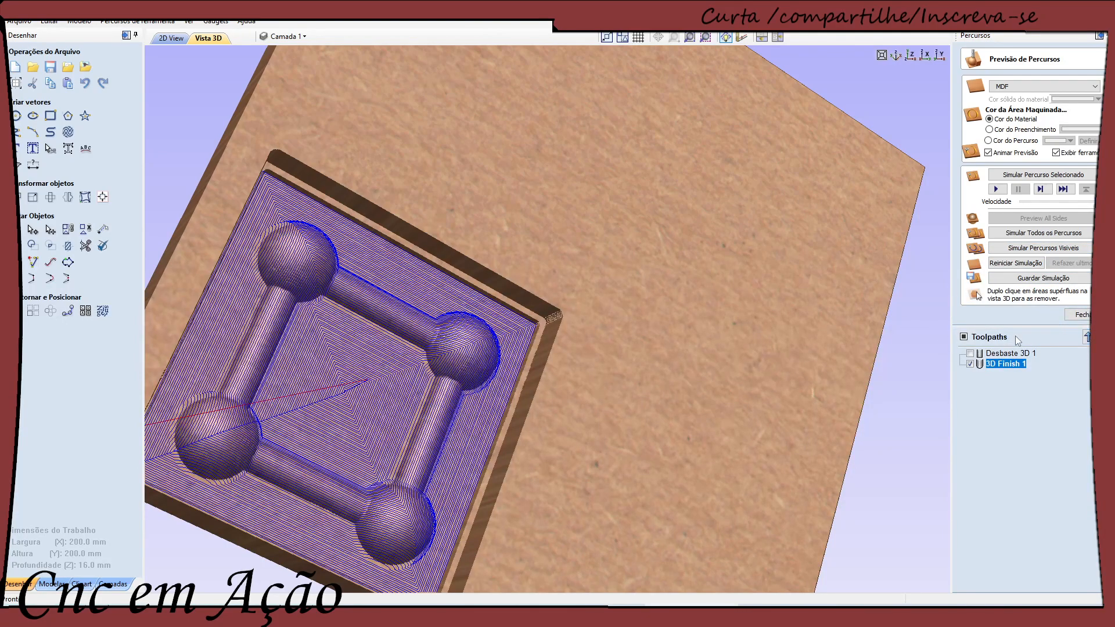
Step: Clear the previous preview and simulate Desbaste 3D 1 again as the base for the ball nose finish
left_click(999, 264)
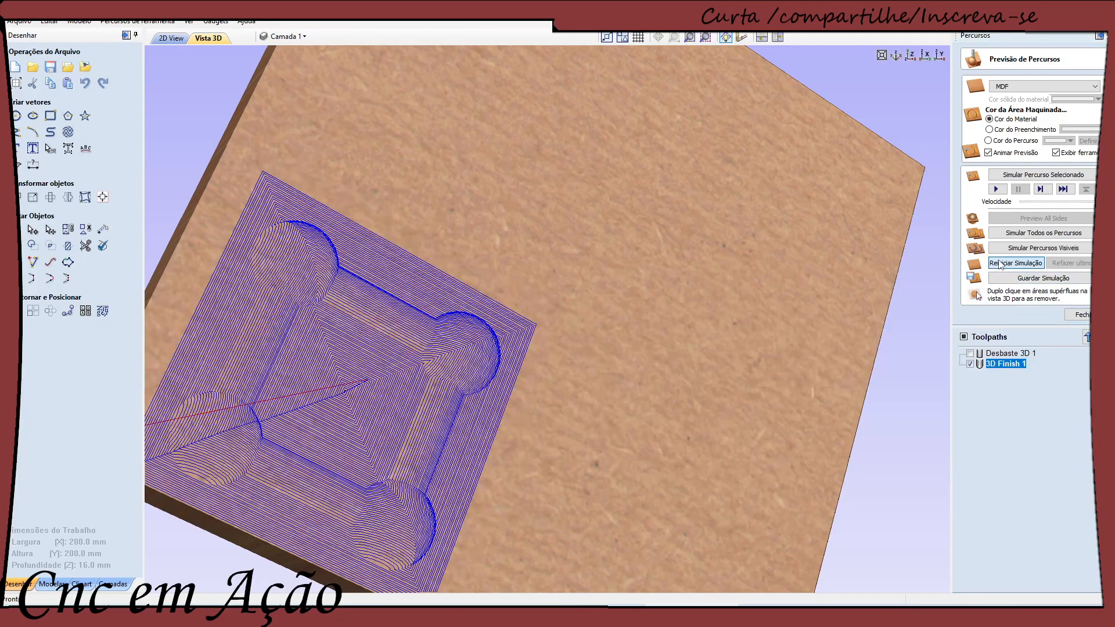
left_click(1007, 354)
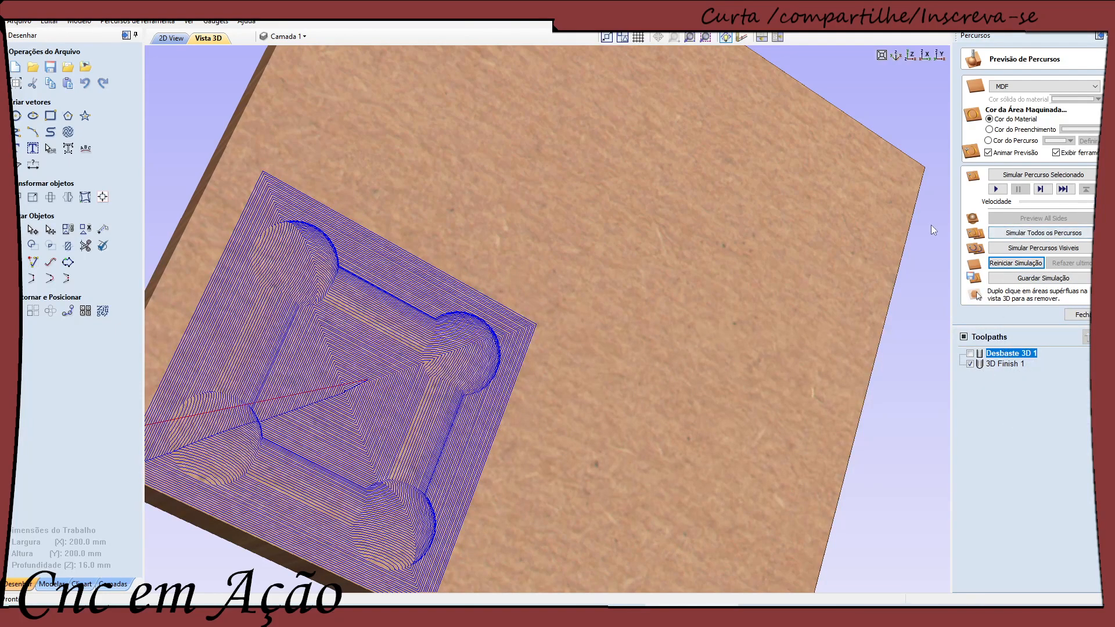
left_click(995, 189)
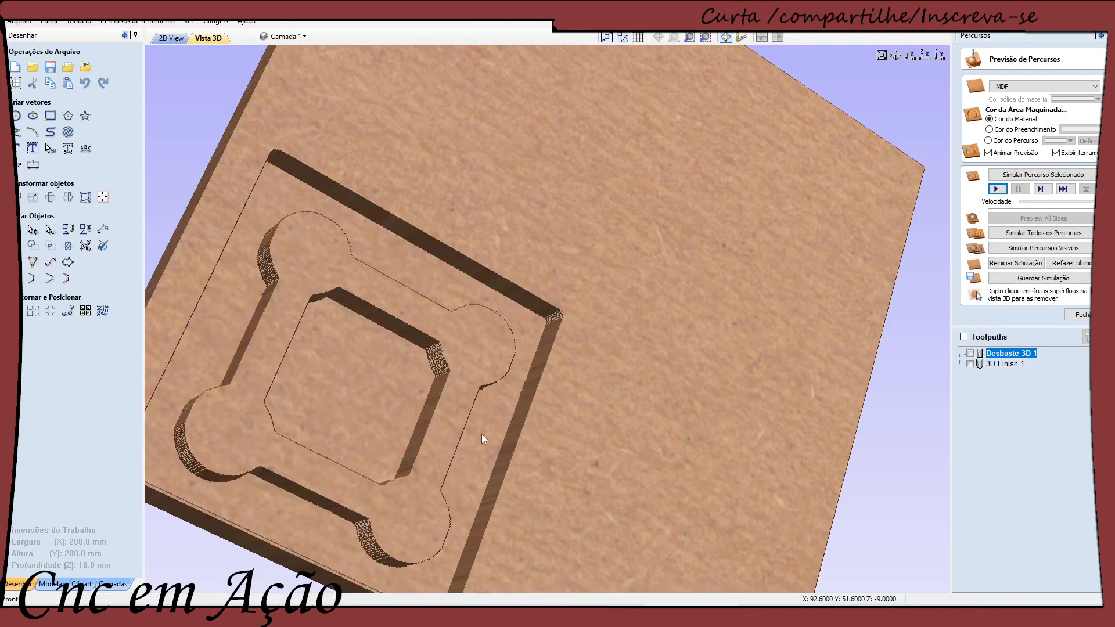
Step: Simulate 3D Finish 1 with the 3 mm ball nose, inspect the finished surface and close the toolpath preview
left_click(1005, 364)
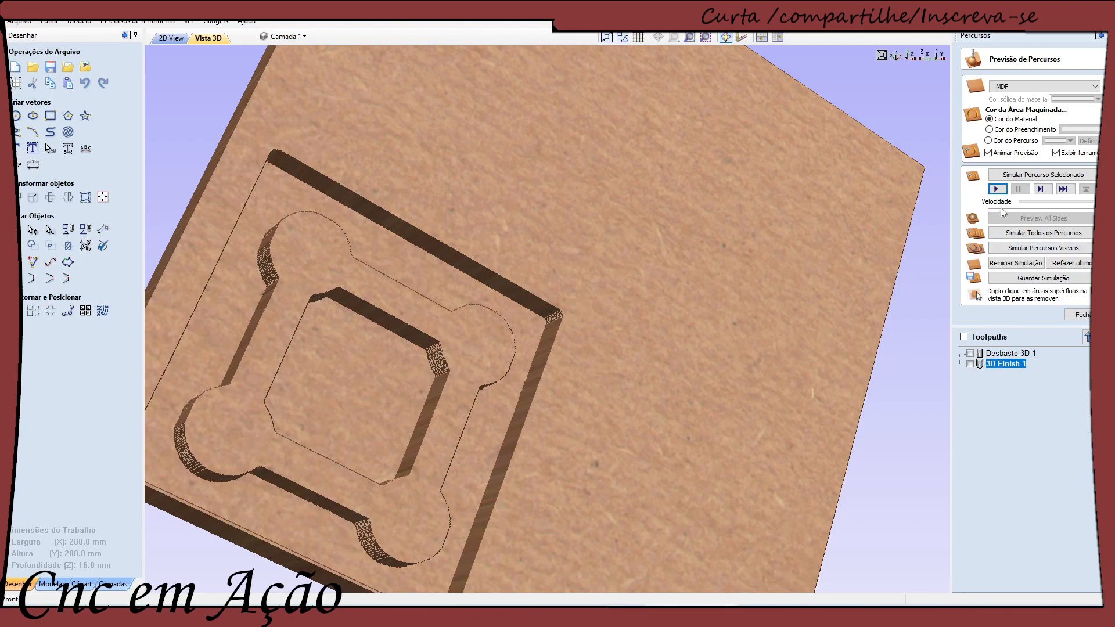
left_click(996, 189)
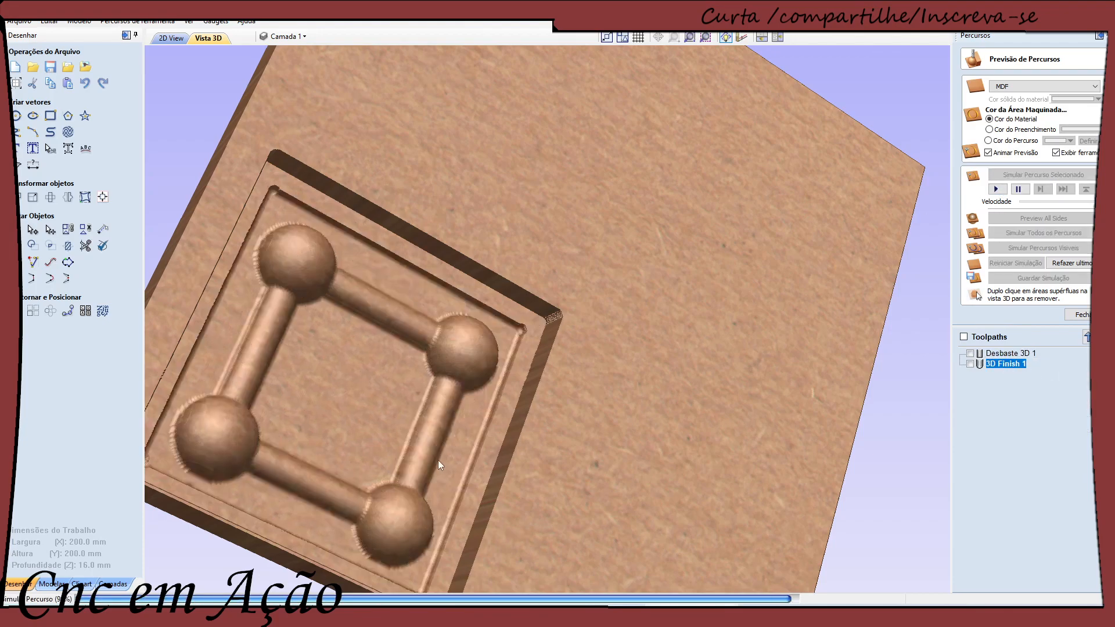
left_click_drag(447, 414, 423, 368)
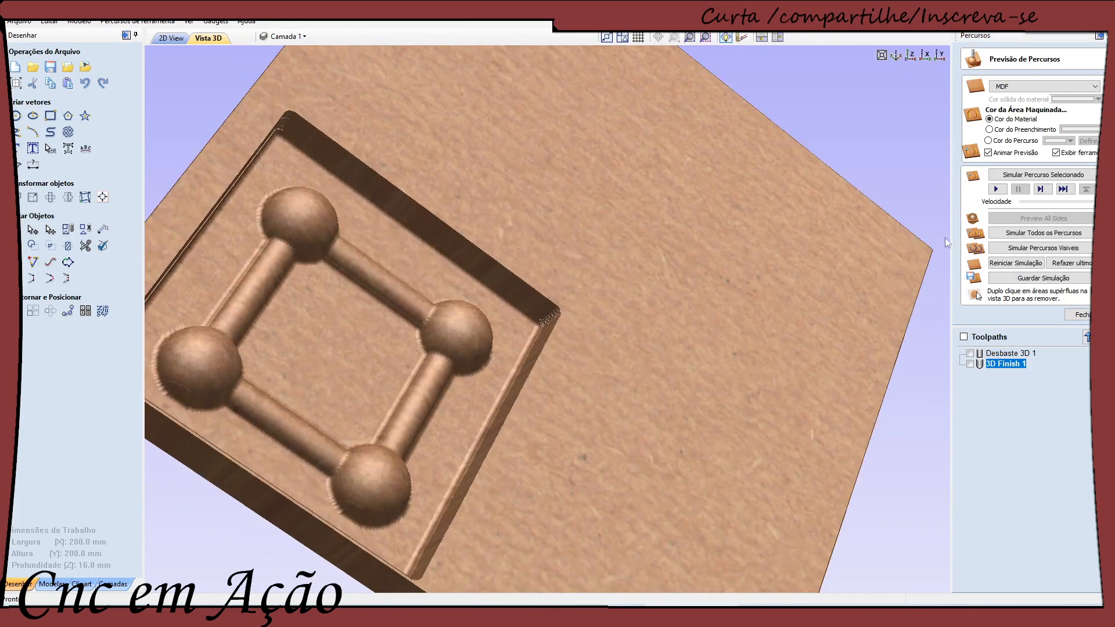
left_click(1079, 314)
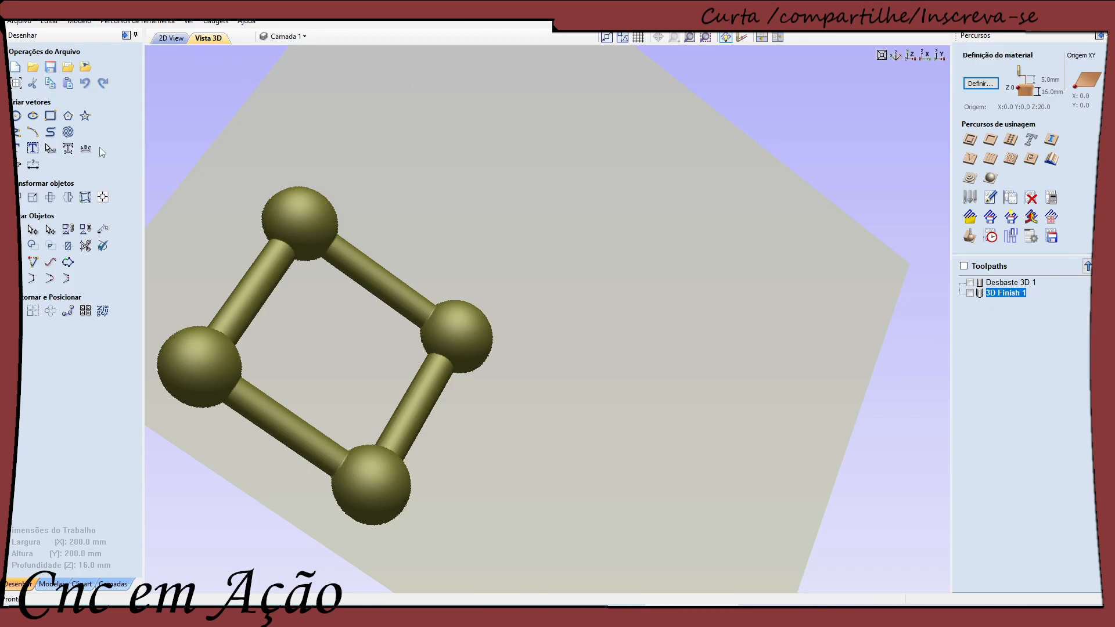
Step: Set up a 2D profile toolpath on the selected boundary around the frame, cutting outside to 16 mm depth with ramps added
left_click(178, 40)
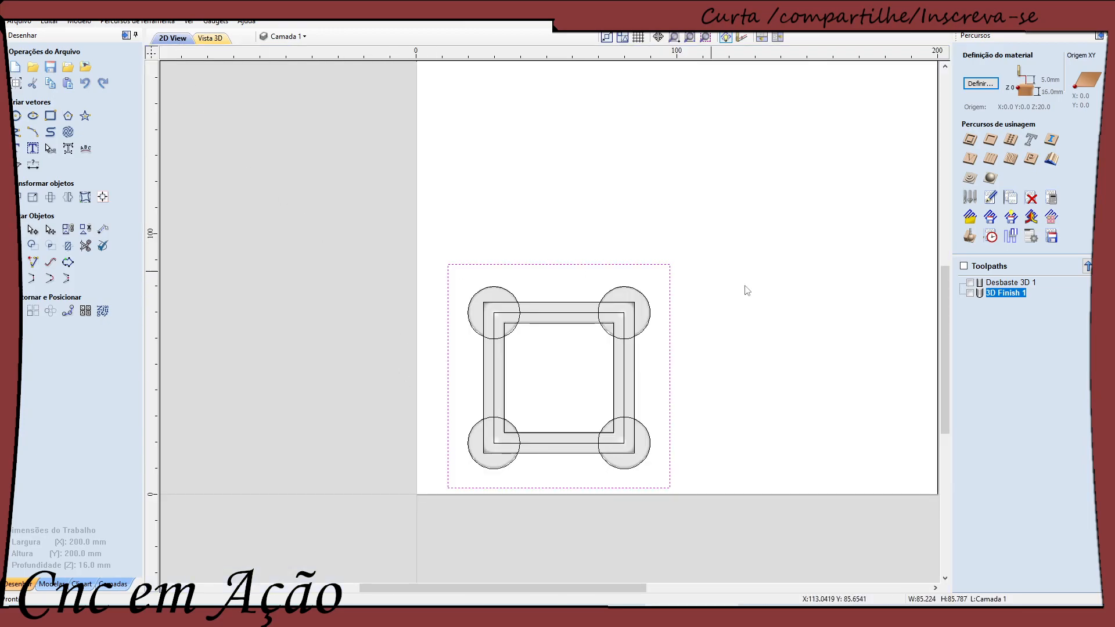
left_click(968, 139)
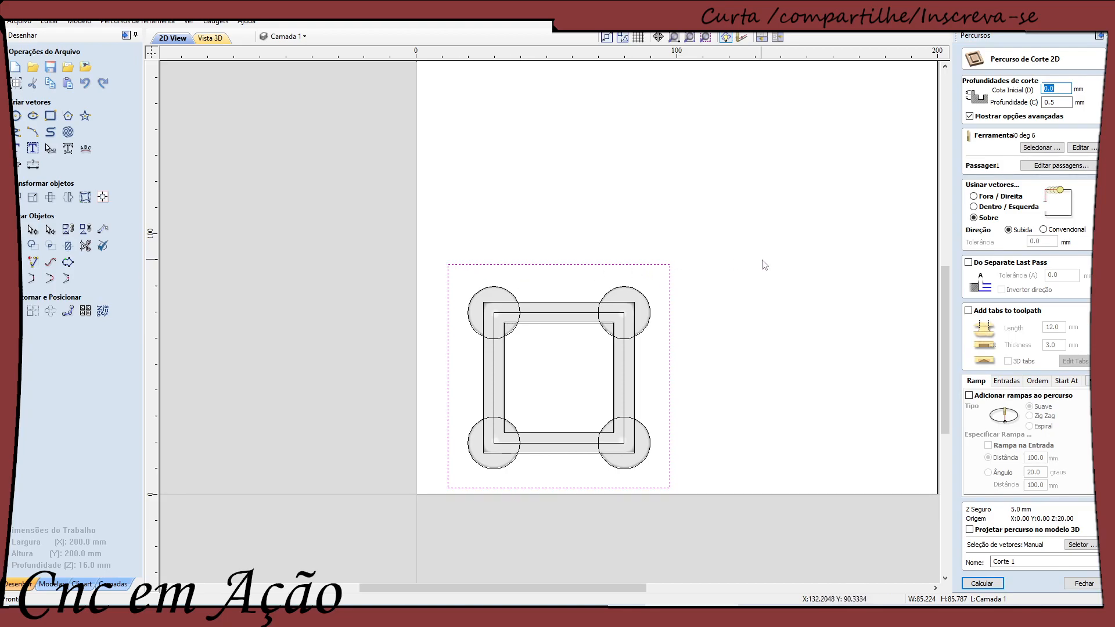
left_click(973, 197)
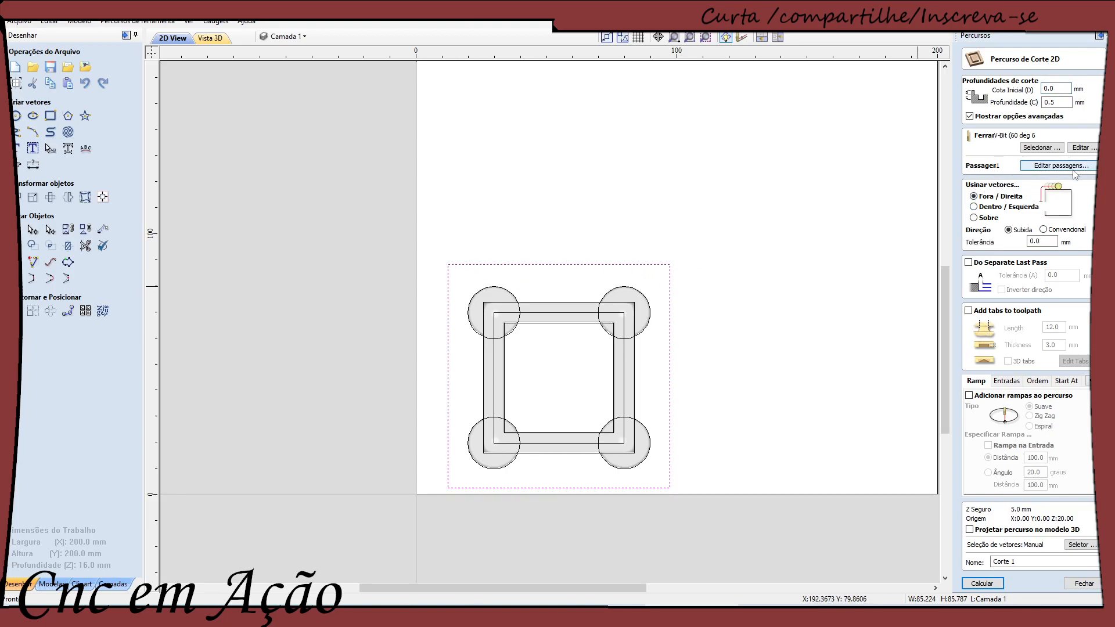
double_click(1049, 102)
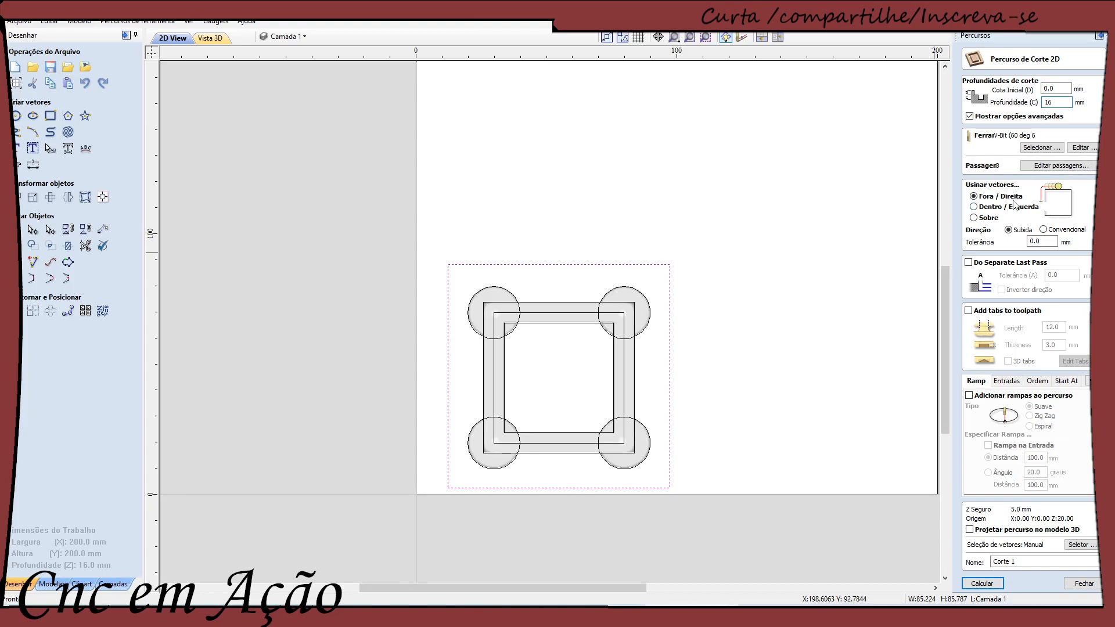
left_click(968, 396)
Step: Check the profile cut's pass depths and change its tool to the metric End Mill (2 mm)
left_click(1048, 166)
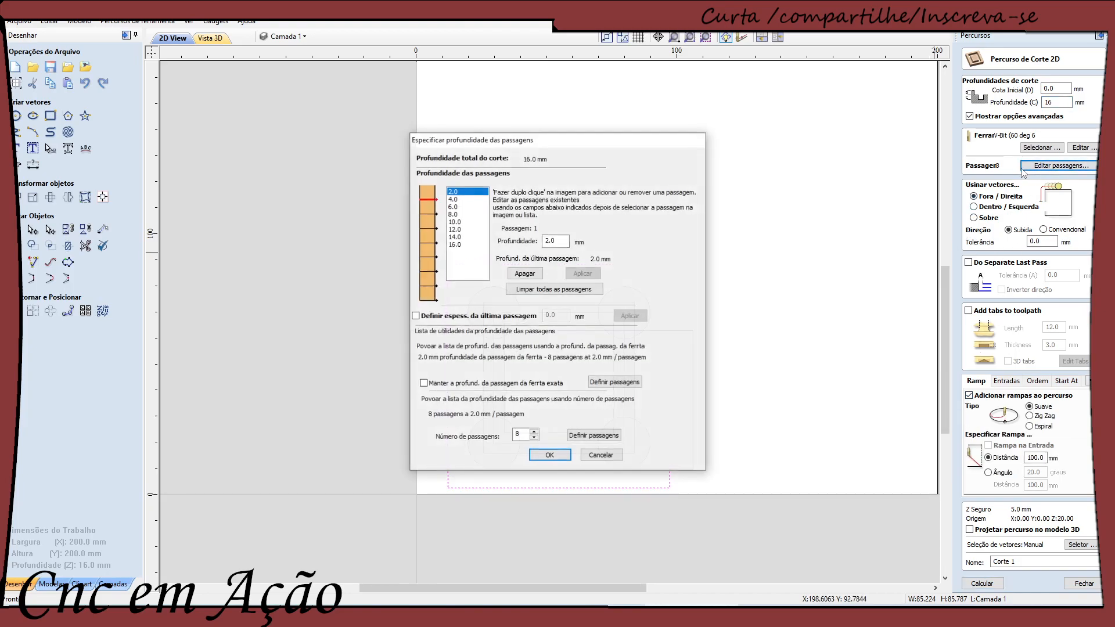
left_click(1059, 149)
left_click(602, 459)
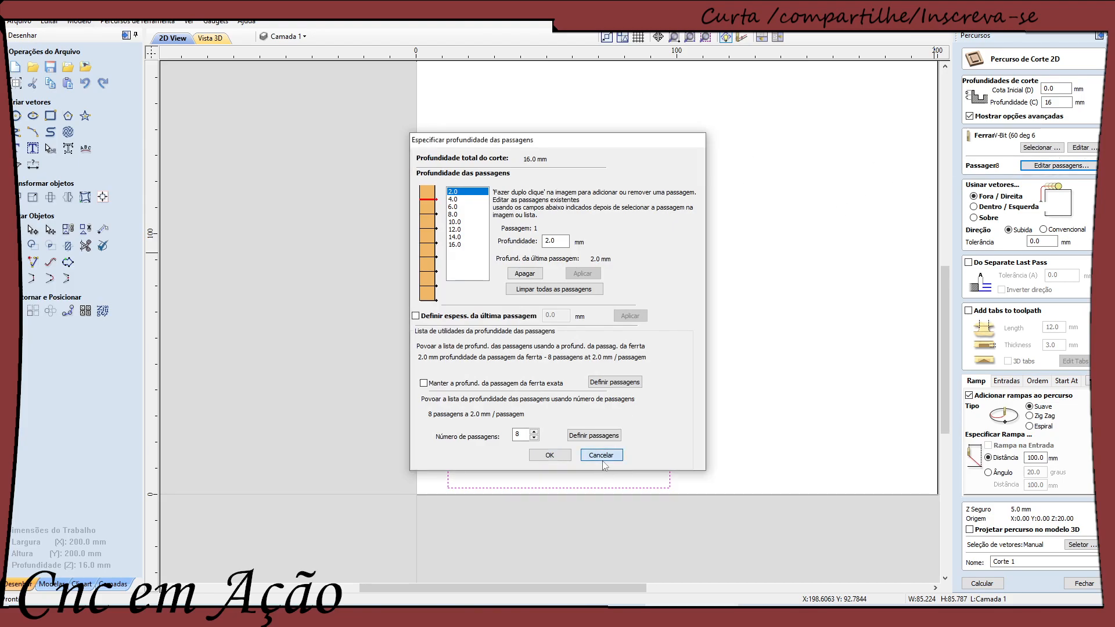
left_click(1027, 149)
scroll(500, 302, "down", 6)
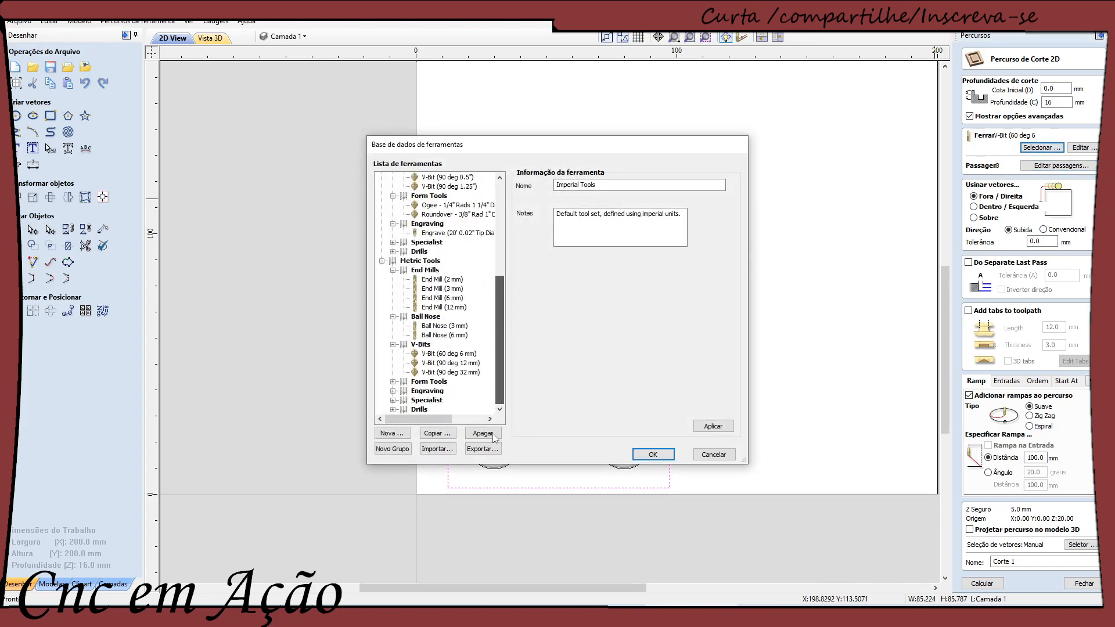
double_click(441, 279)
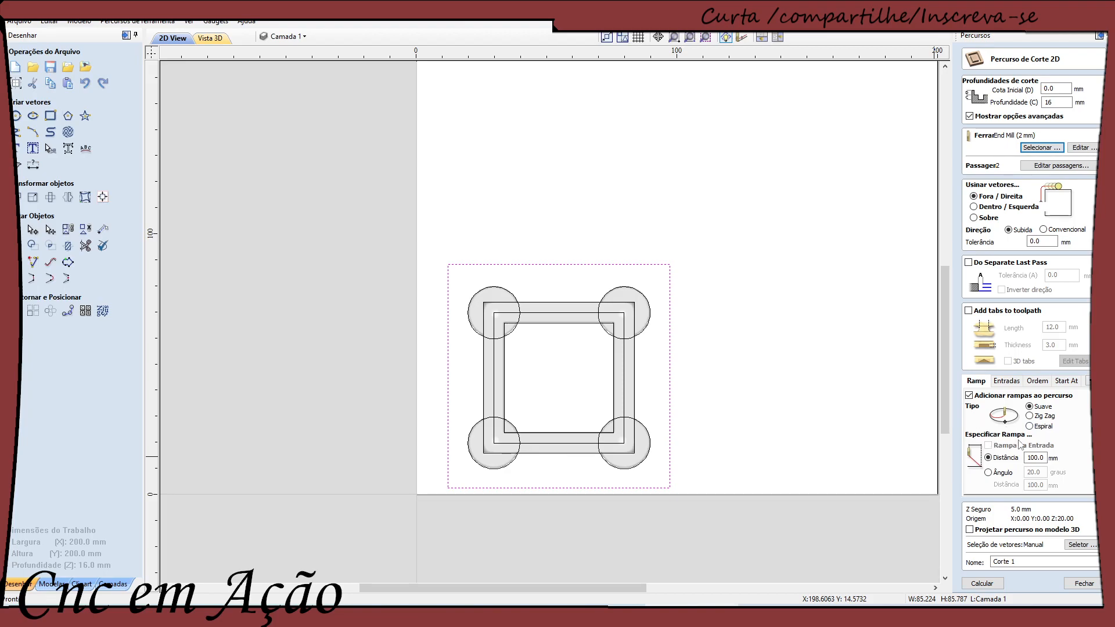
Step: Set the profile cut's ramp distance to 15 mm and its number of passes to 3
double_click(1023, 459)
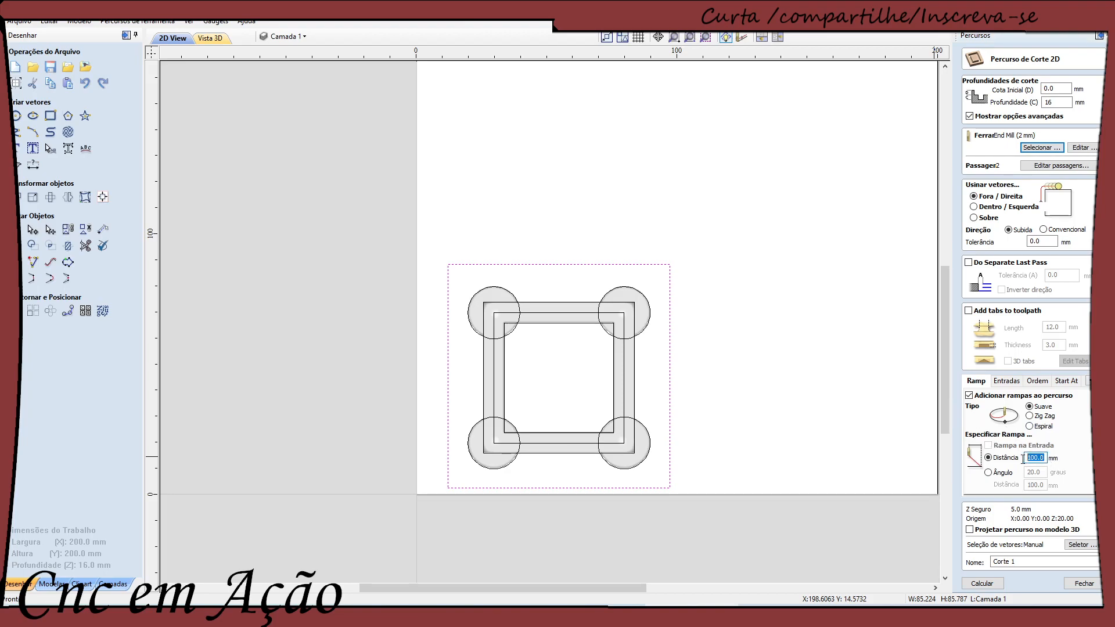
type("10")
type("5")
left_click(1031, 166)
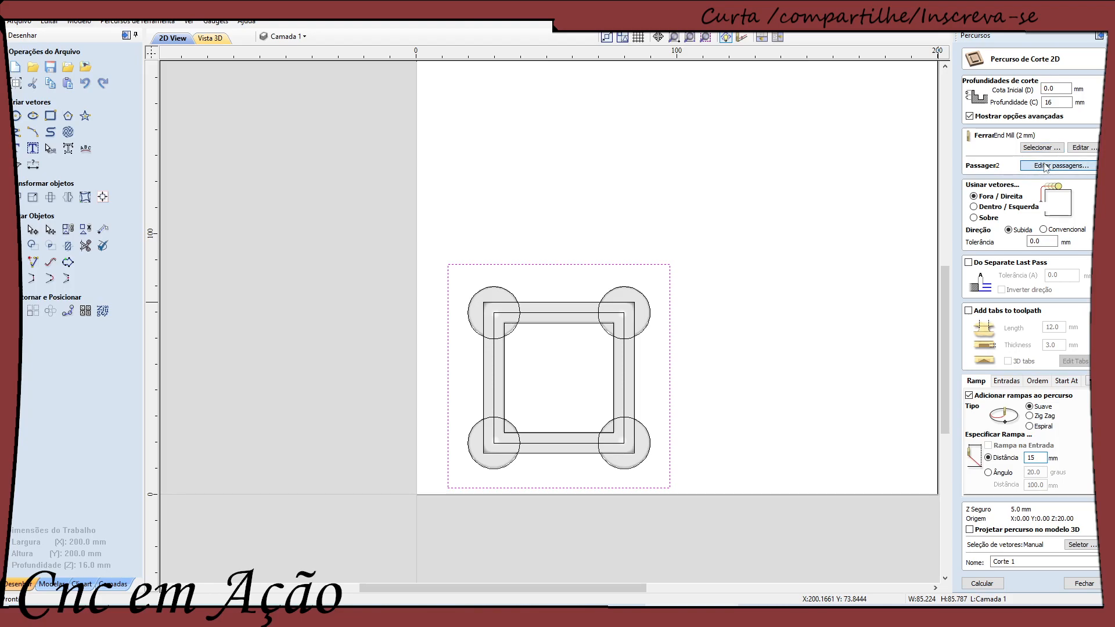
left_click(533, 432)
left_click(549, 456)
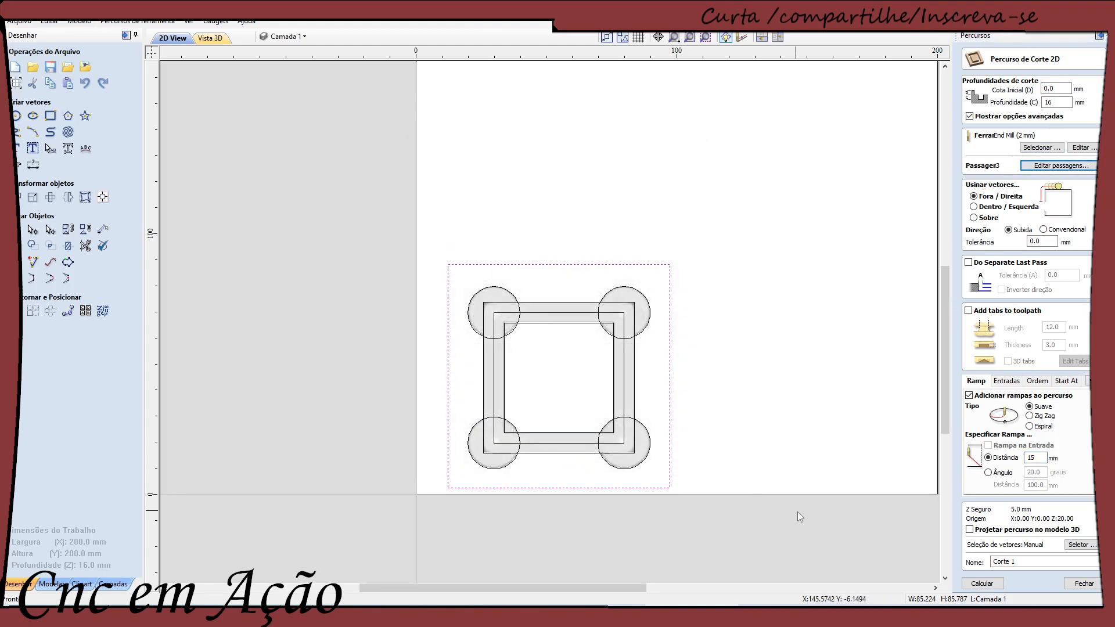
Step: Calculate the Corte 1 profile toolpath and inspect its passes around the frame in the 3D view
left_click(987, 582)
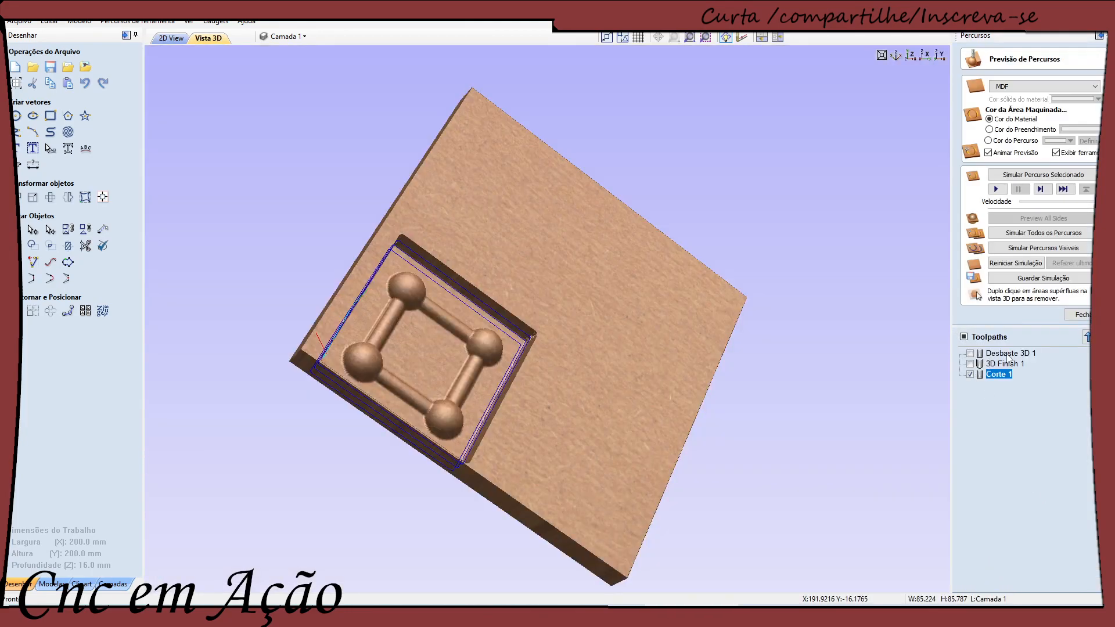
left_click_drag(500, 335, 325, 370)
left_click_drag(429, 379, 549, 338)
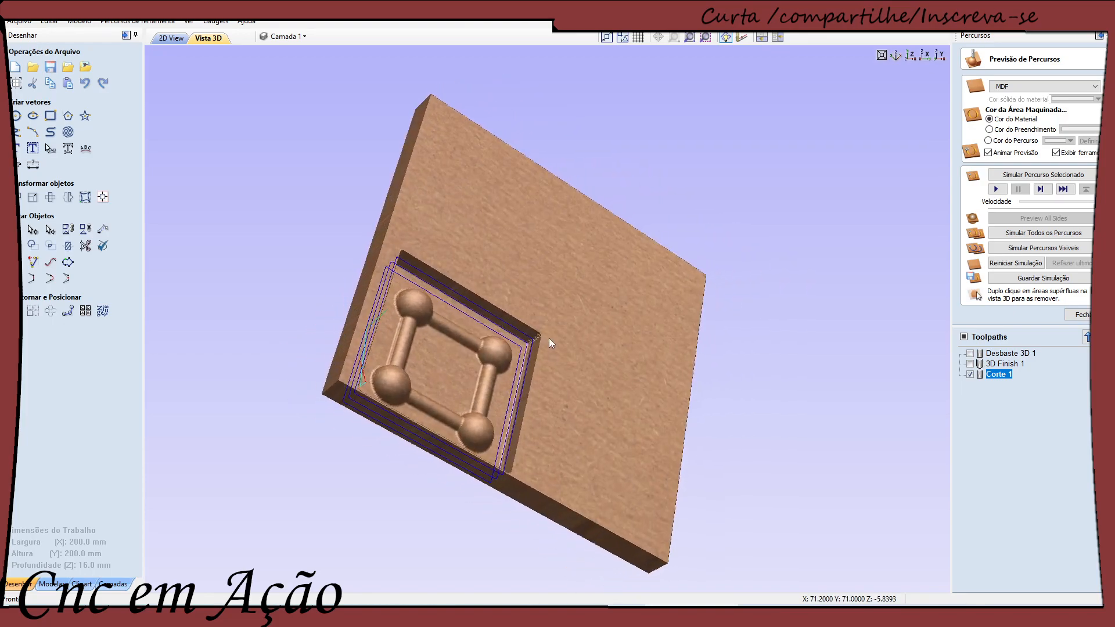
Step: Show the Desbaste 3D 1 and 3D Finish 1 toolpaths and hide Corte 1
left_click(970, 354)
left_click(970, 375)
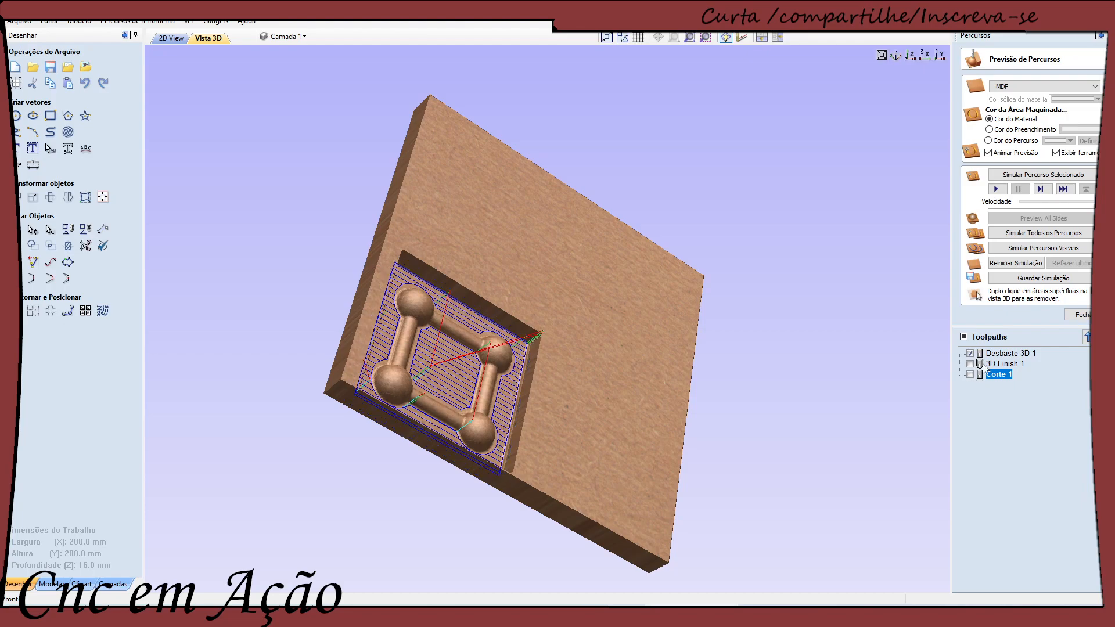
left_click(970, 364)
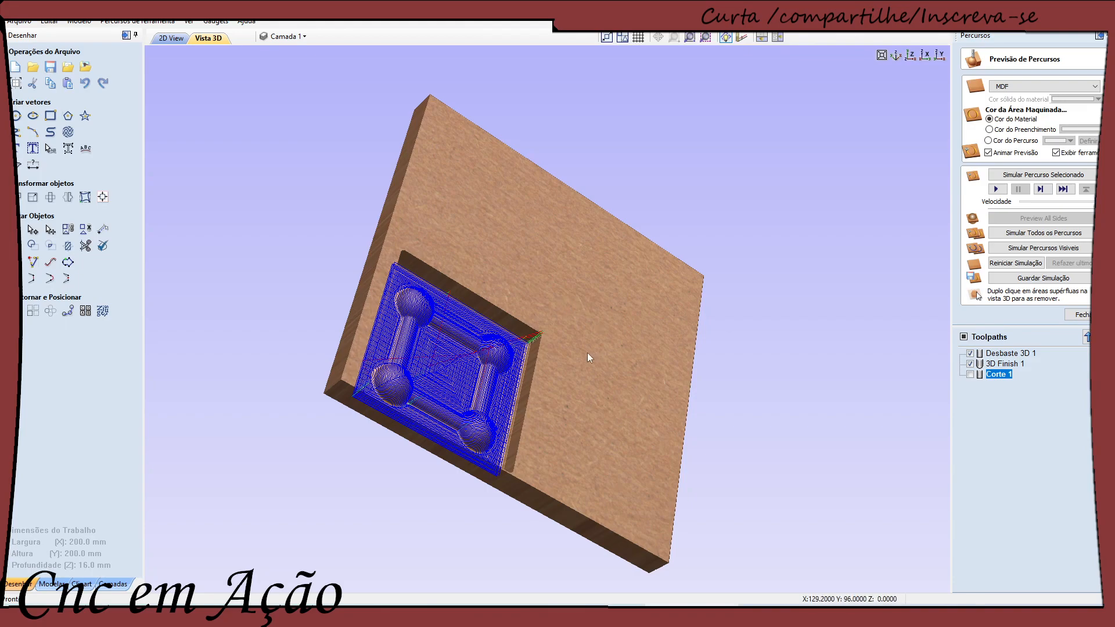
Step: Reopen Corte 1 and review the cutting parameters of its 2 mm end mill
double_click(988, 376)
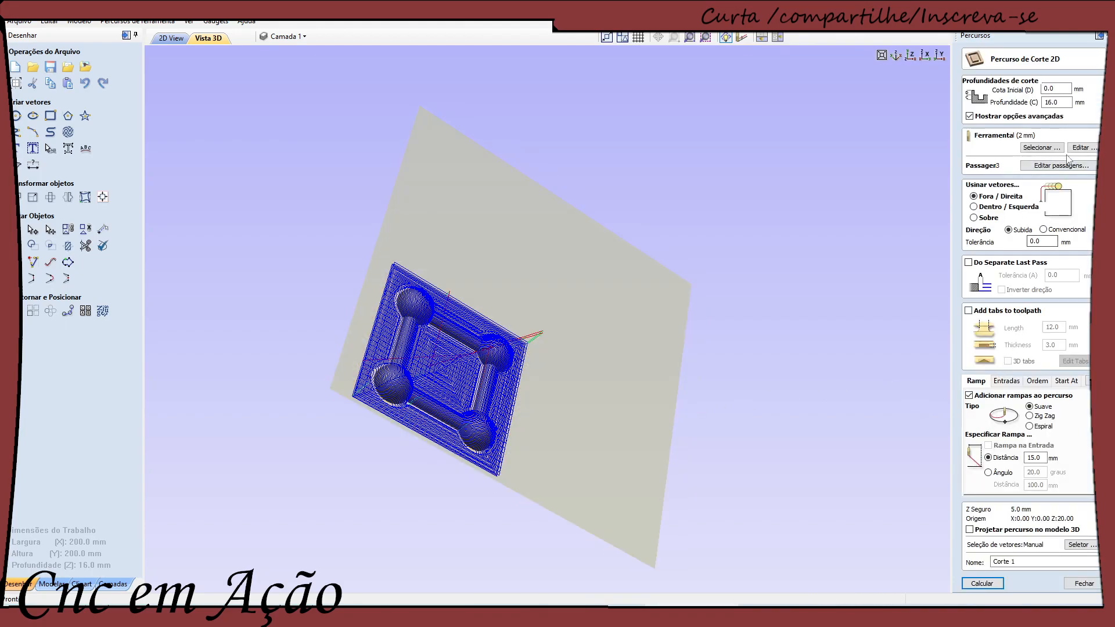
left_click(1079, 147)
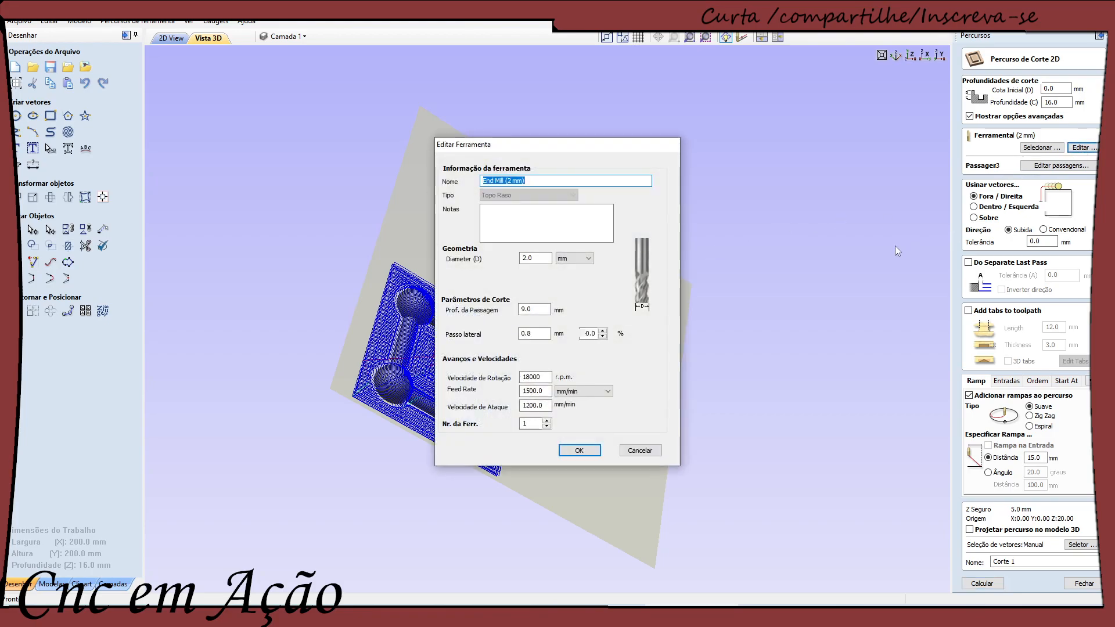
left_click(570, 451)
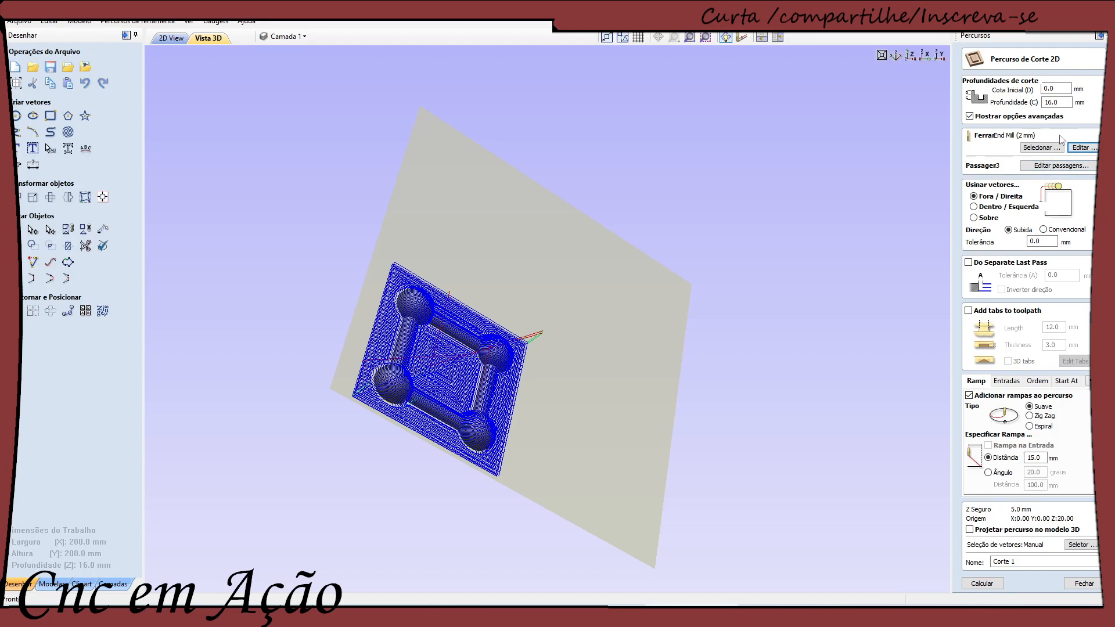
Step: Replace the end mill in Corte 1 with the metric Ball Nose (3 mm)
left_click(1044, 149)
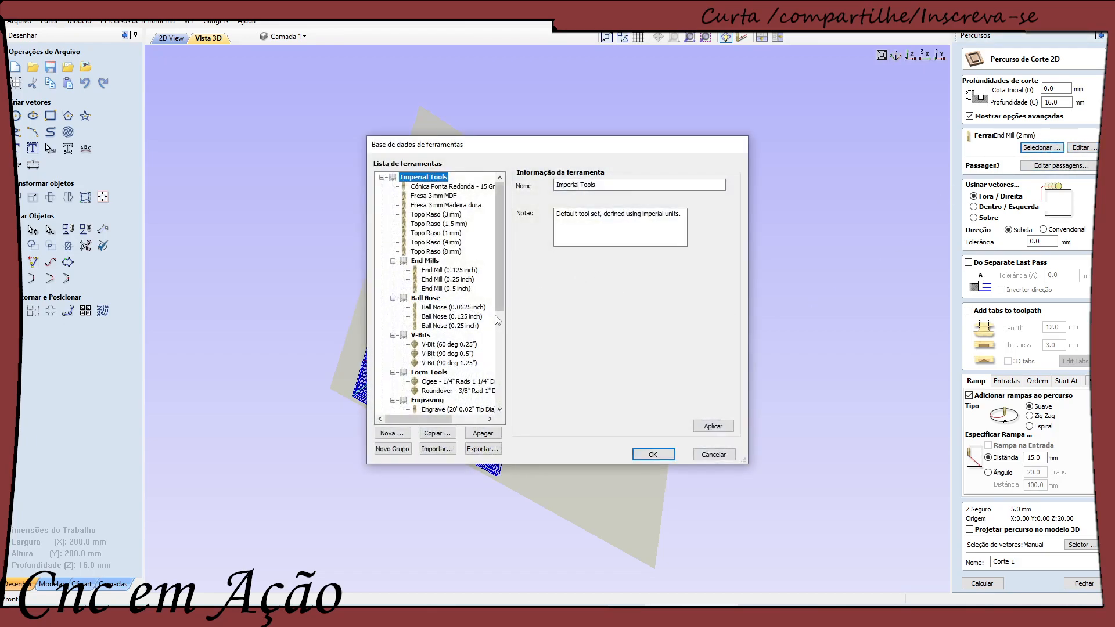
left_click_drag(496, 298, 502, 371)
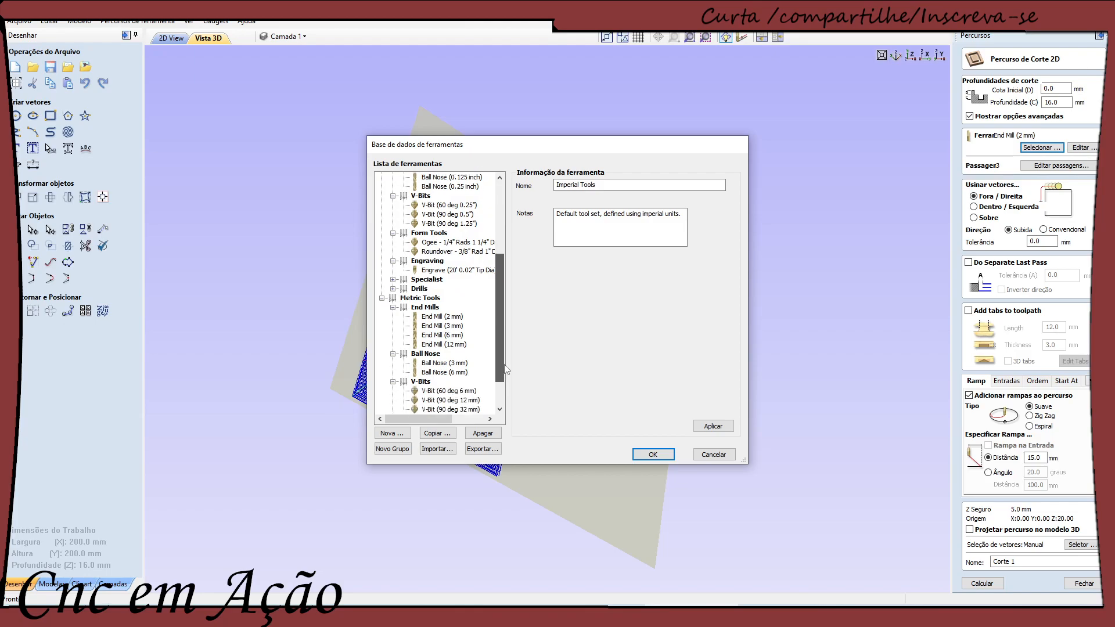
double_click(446, 364)
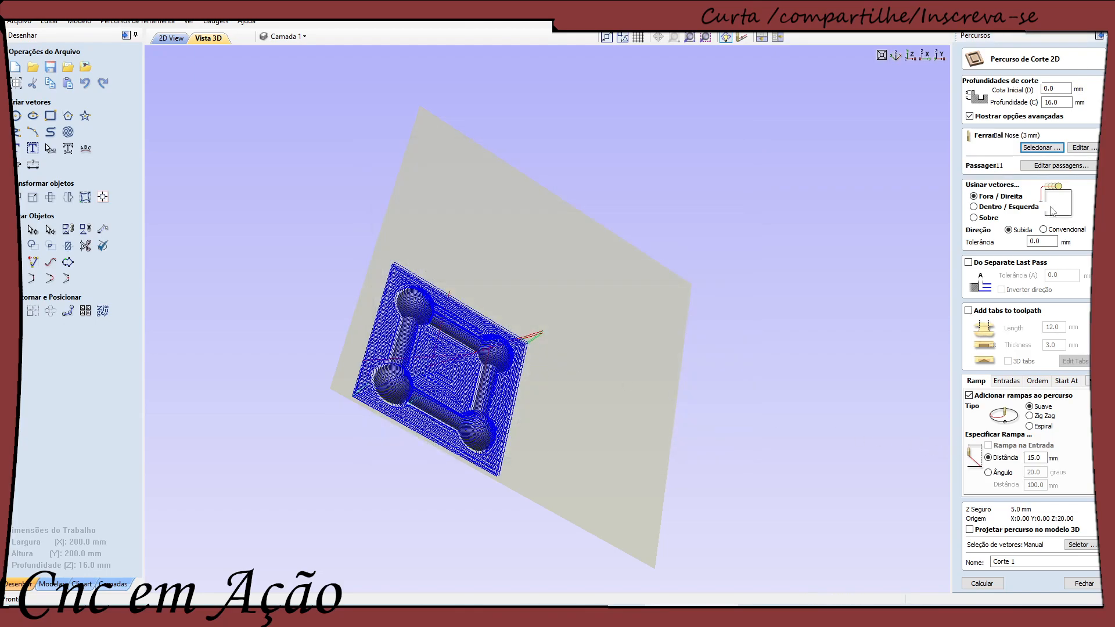
Step: Set Corte 1 to 4 passes of 4.0 mm each and recalculate the toolpath
left_click(1043, 167)
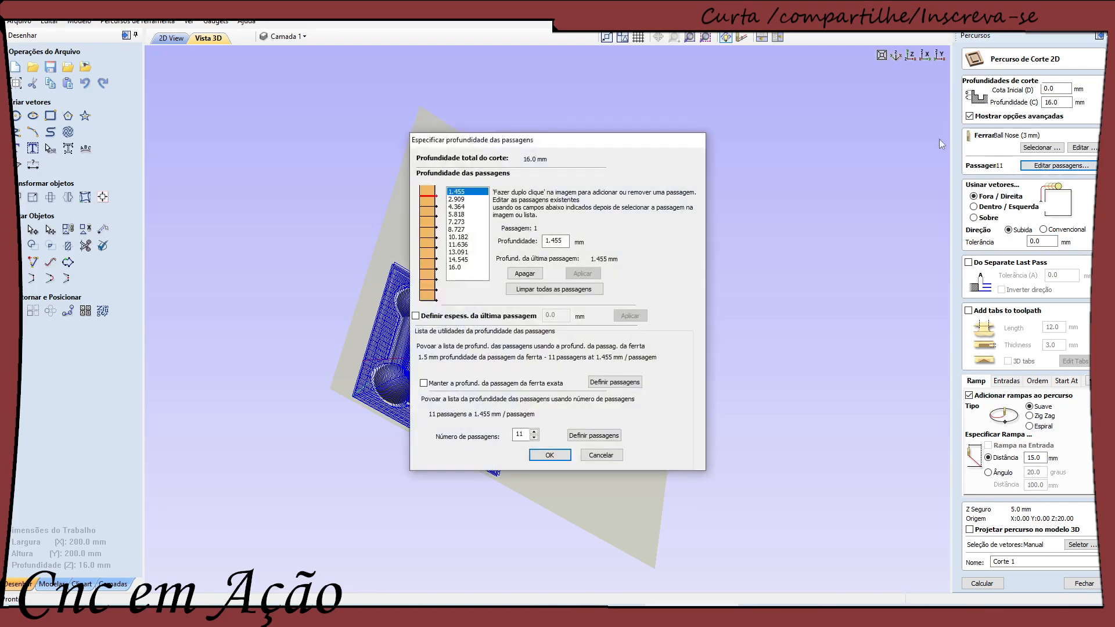
left_click(534, 438)
left_click(534, 437)
left_click(534, 437)
left_click(535, 438)
left_click(534, 438)
left_click(534, 437)
left_click(534, 437)
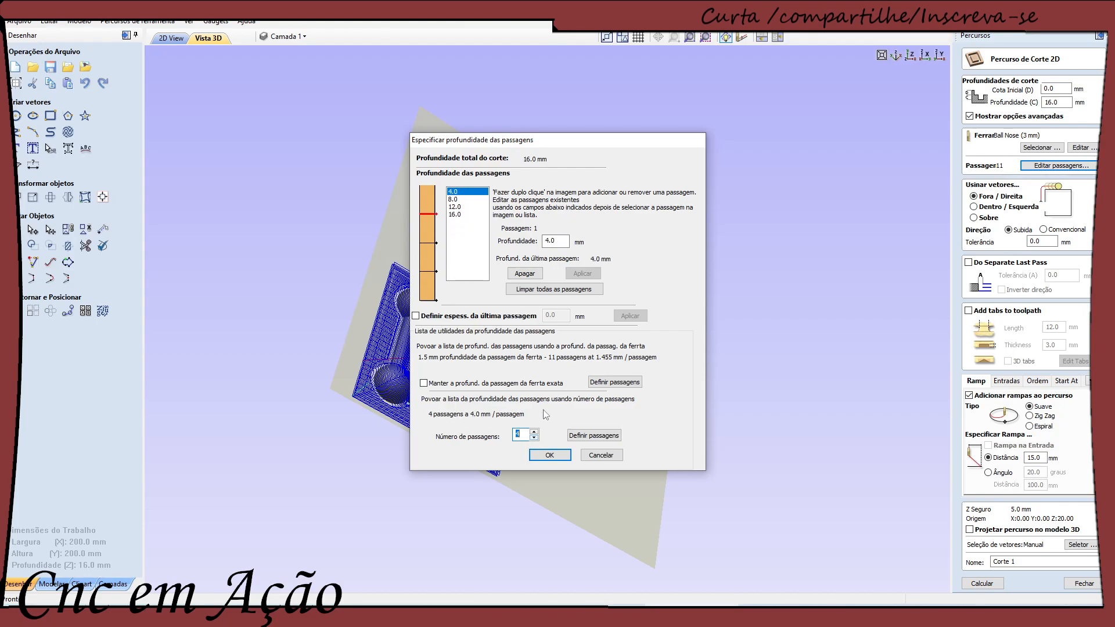
left_click(547, 456)
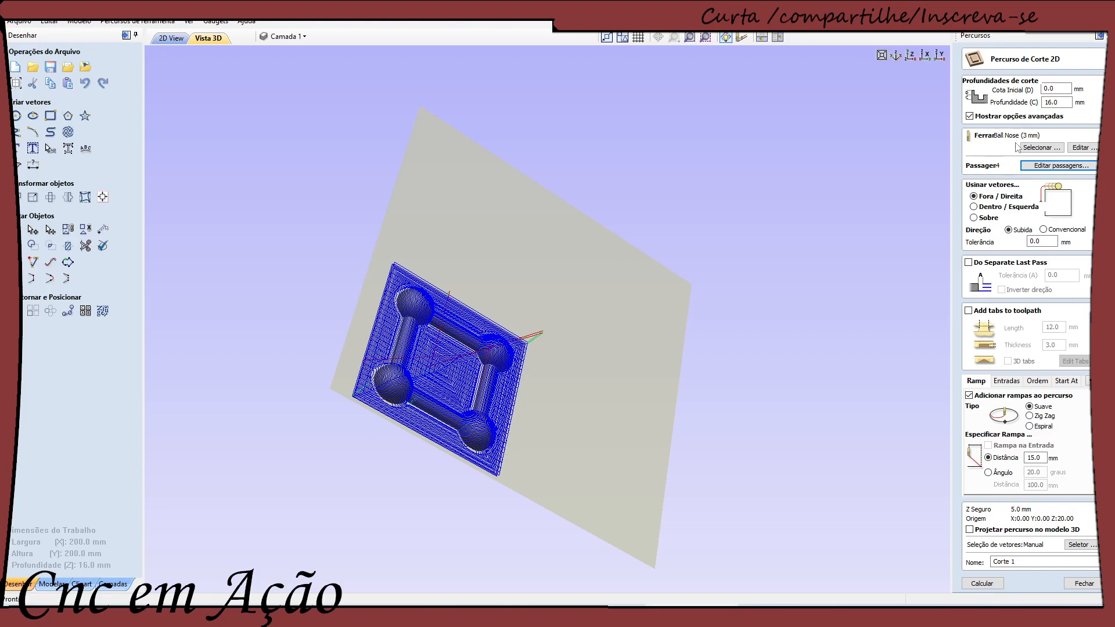
left_click(982, 583)
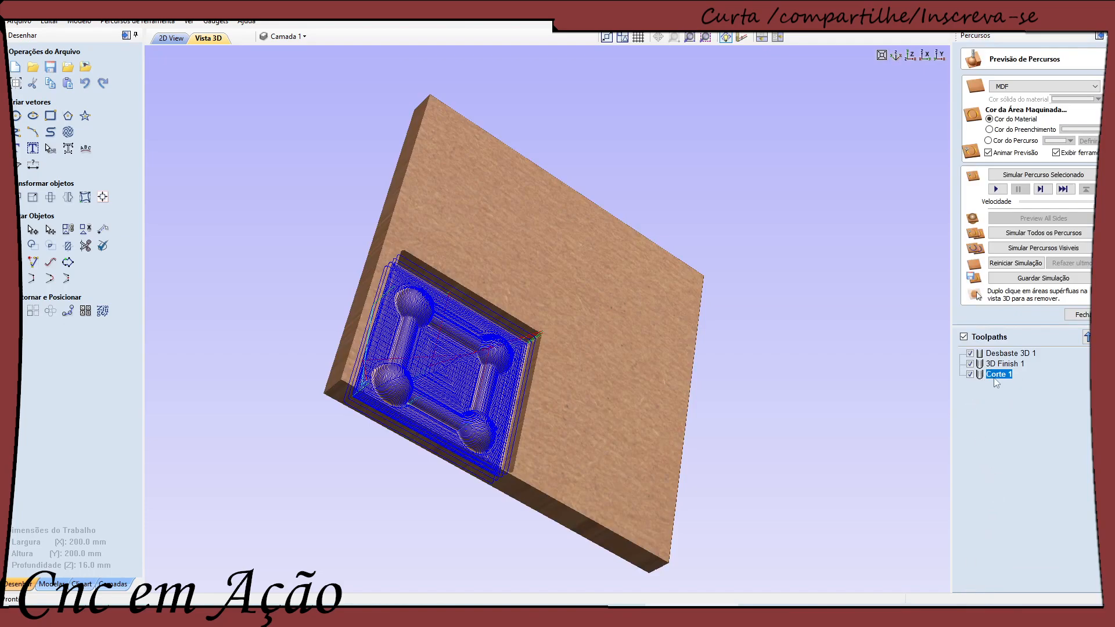
Step: Close the toolpath preview and check whether all visible toolpaths can be saved together in one file
mouse_move(998, 378)
mouse_move(1015, 353)
left_click(1083, 315)
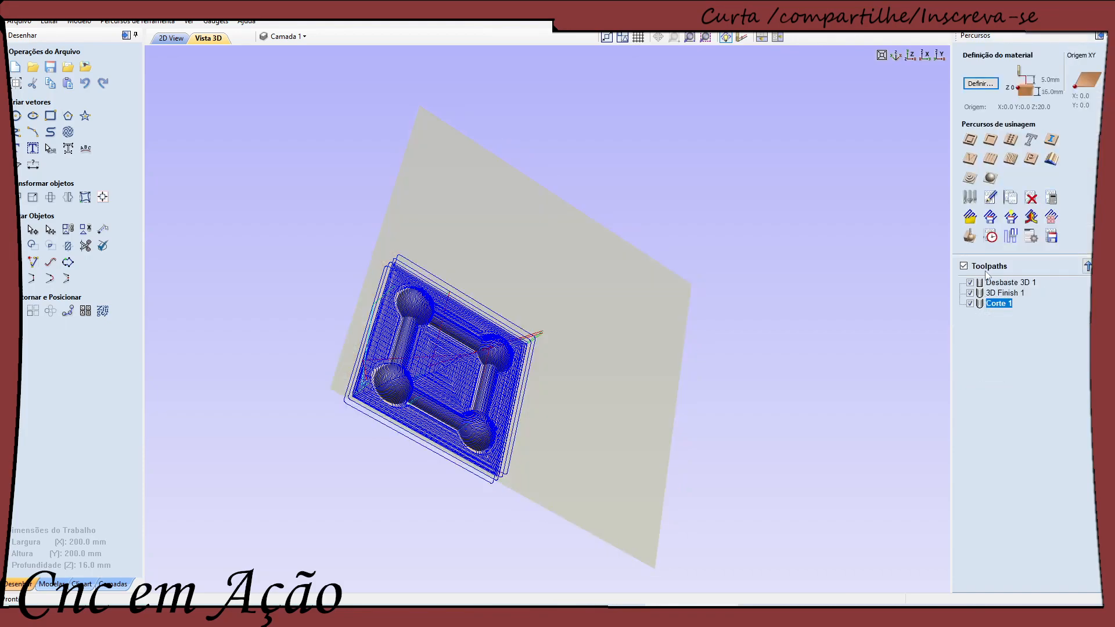
left_click(1057, 237)
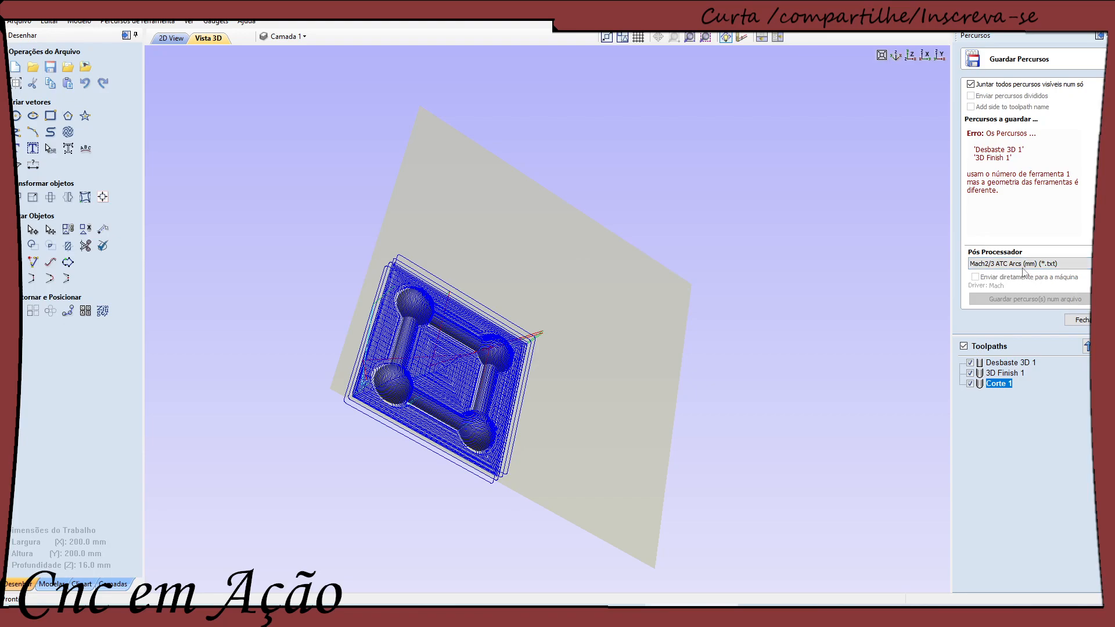
left_click(1077, 319)
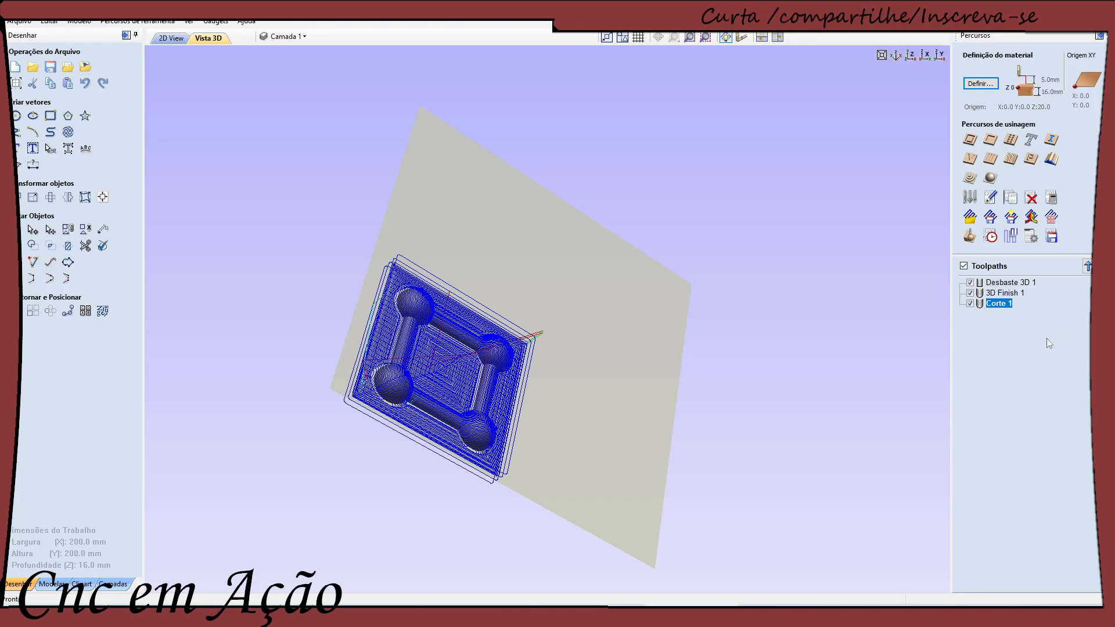
Step: Set the tool number of Desbaste 3D 1's Topo Raso (4 mm) to 2 and recalculate, accepting the large machining allowance
left_click(1000, 293)
double_click(1000, 283)
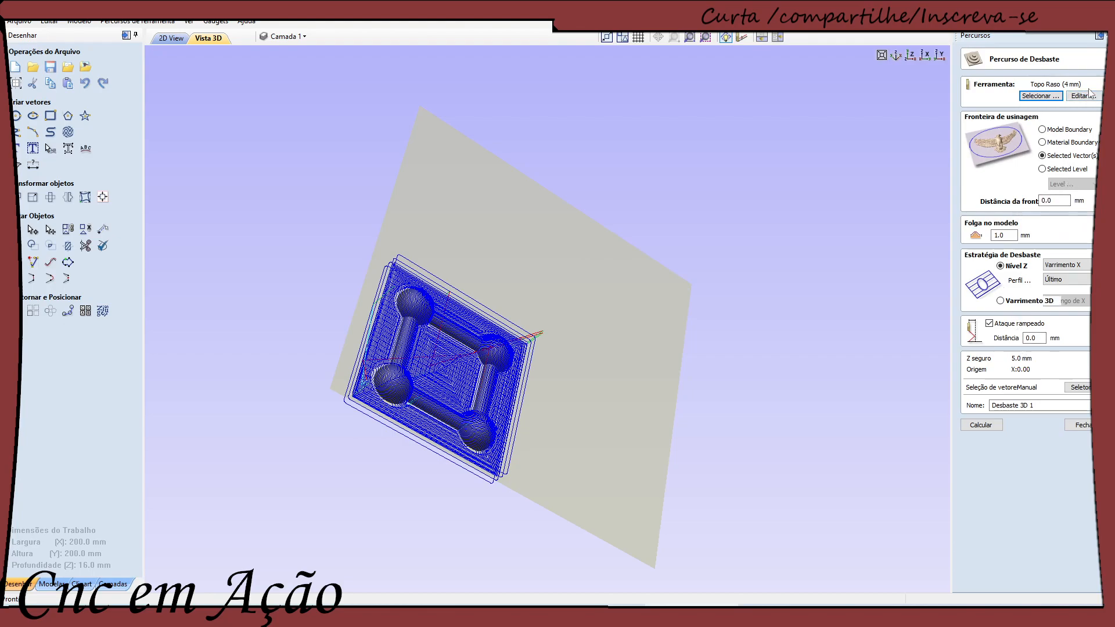
left_click(1080, 97)
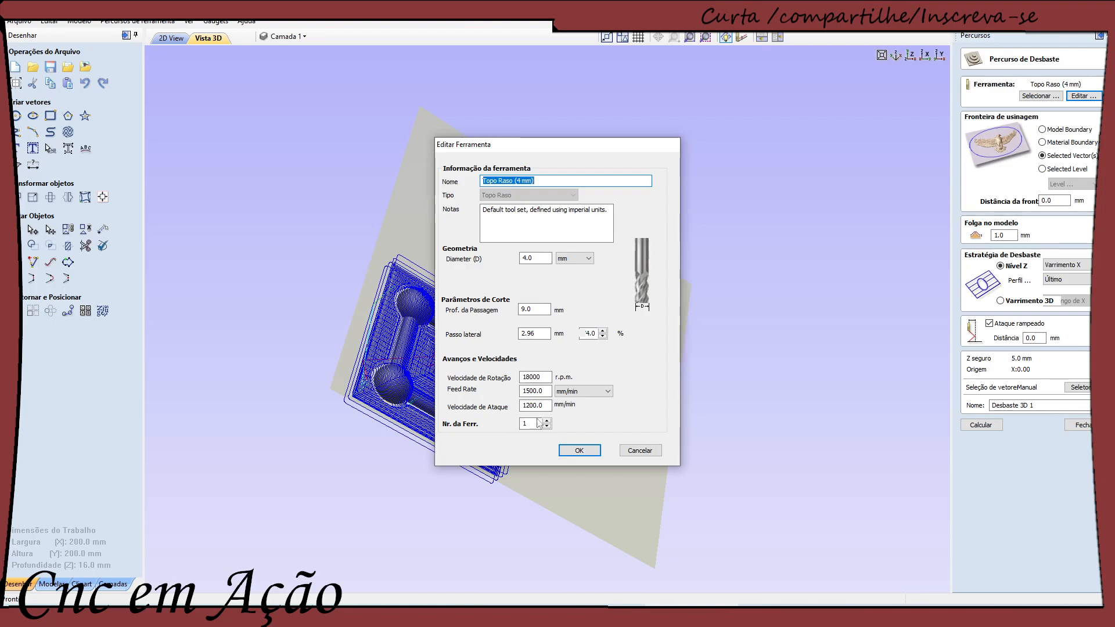
left_click(546, 421)
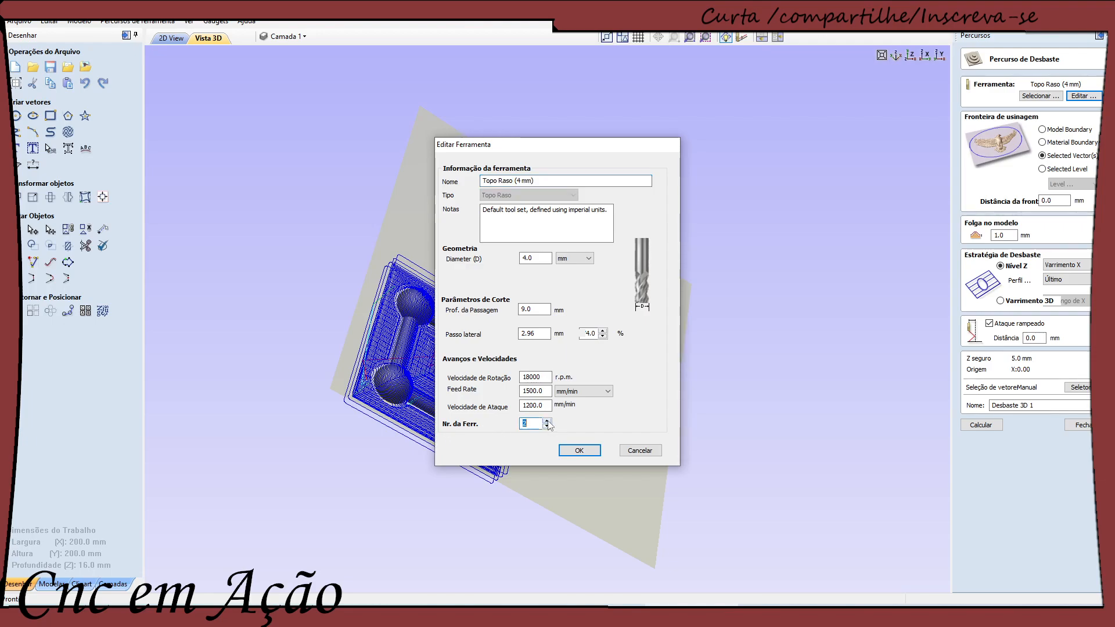
left_click(580, 451)
left_click(980, 425)
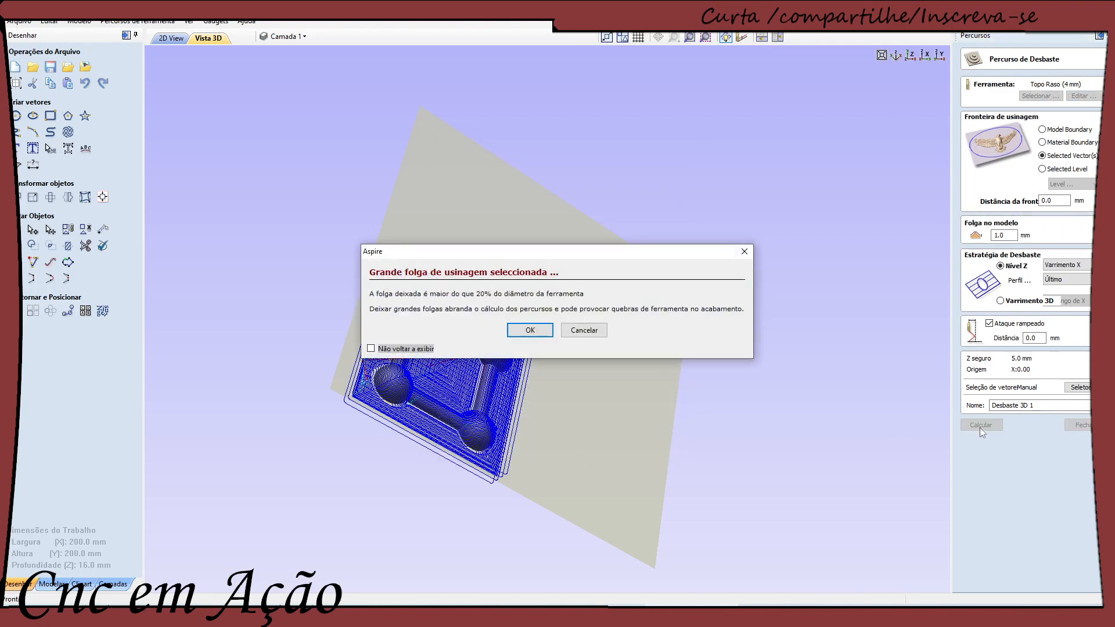
left_click(525, 332)
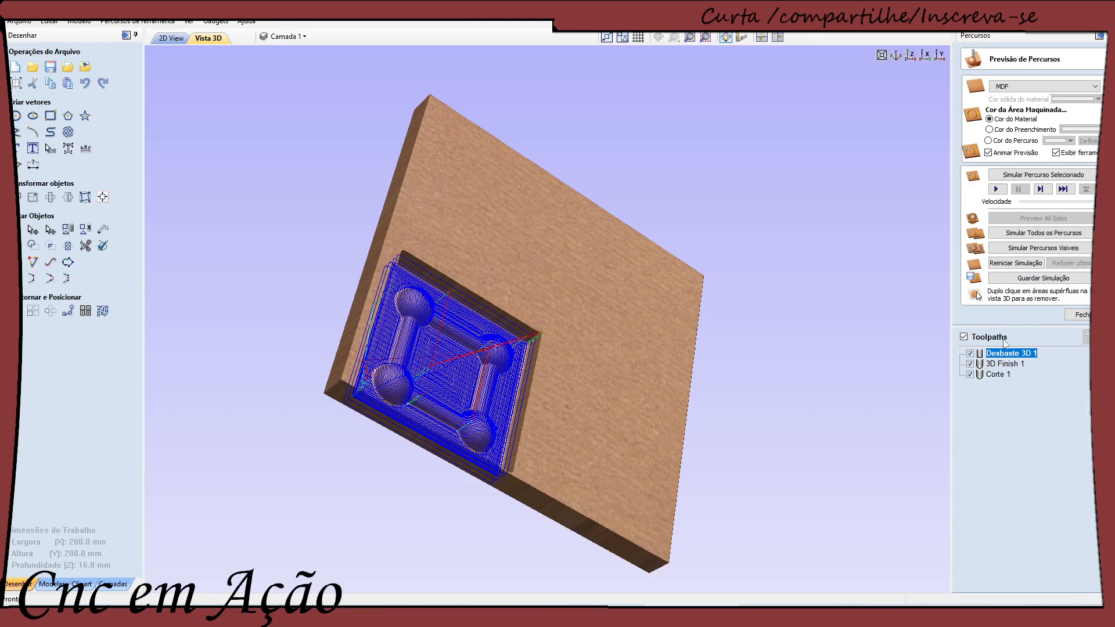
Step: Close the toolpath preview and start saving the toolpaths, choosing the Mach2/3 ATC Arcs (mm) (*.txt) post-processor
left_click(1081, 317)
left_click(1044, 243)
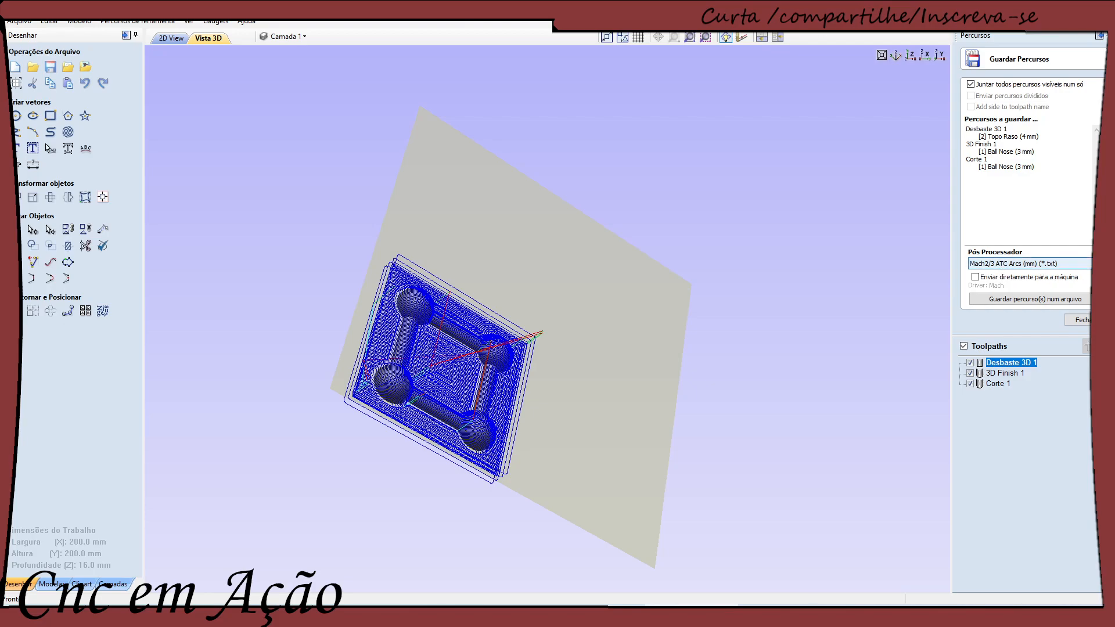
left_click(1071, 263)
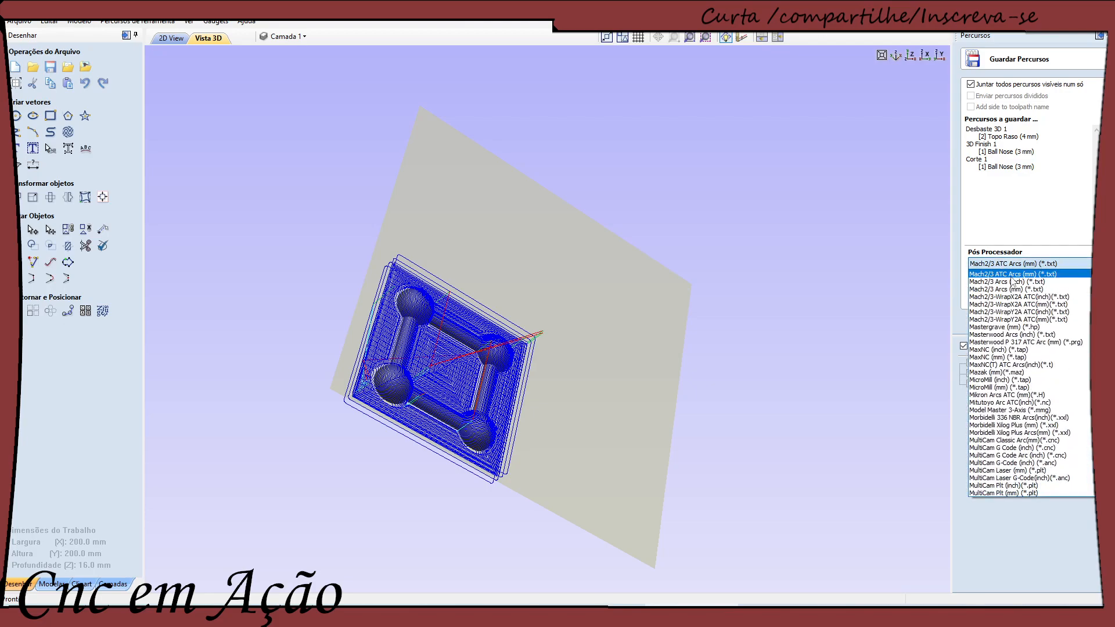
scroll(1037, 309, "up", 2)
scroll(1037, 309, "up", 1)
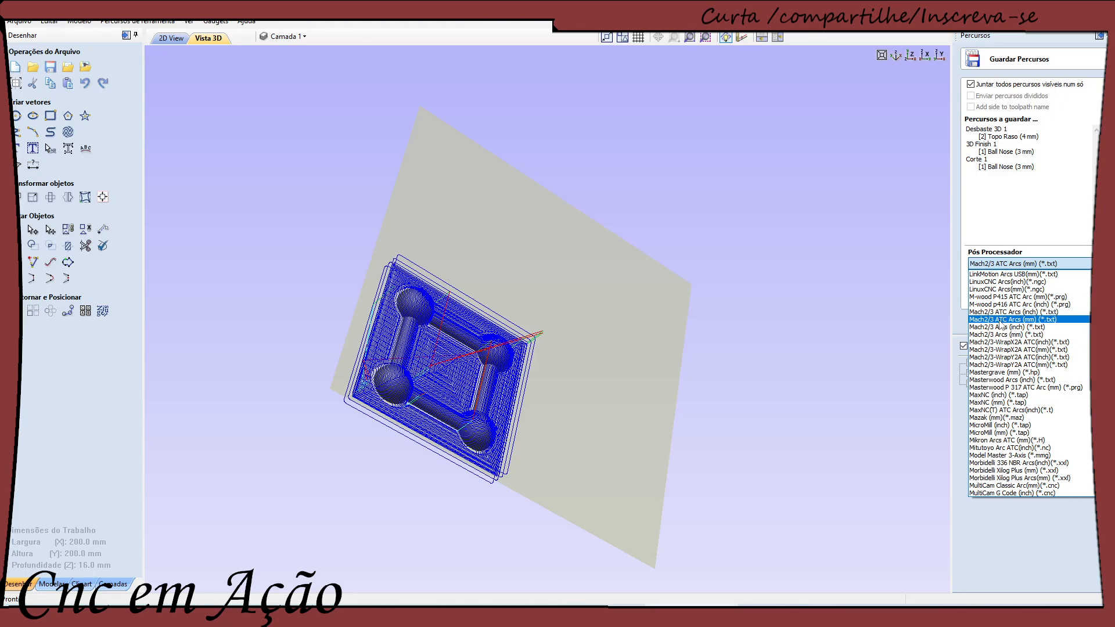
left_click(999, 321)
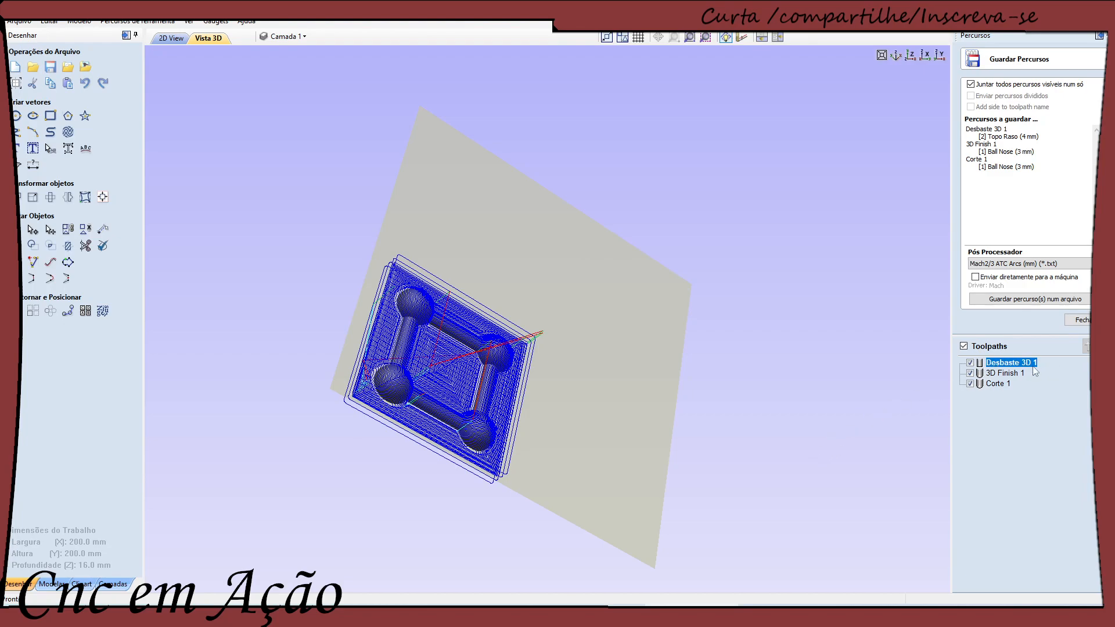
Step: Check which toolpath combinations can be saved by toggling Desbaste 3D 1, 3D Finish 1 and Corte 1, ending with all three visible
left_click(970, 373)
left_click(969, 383)
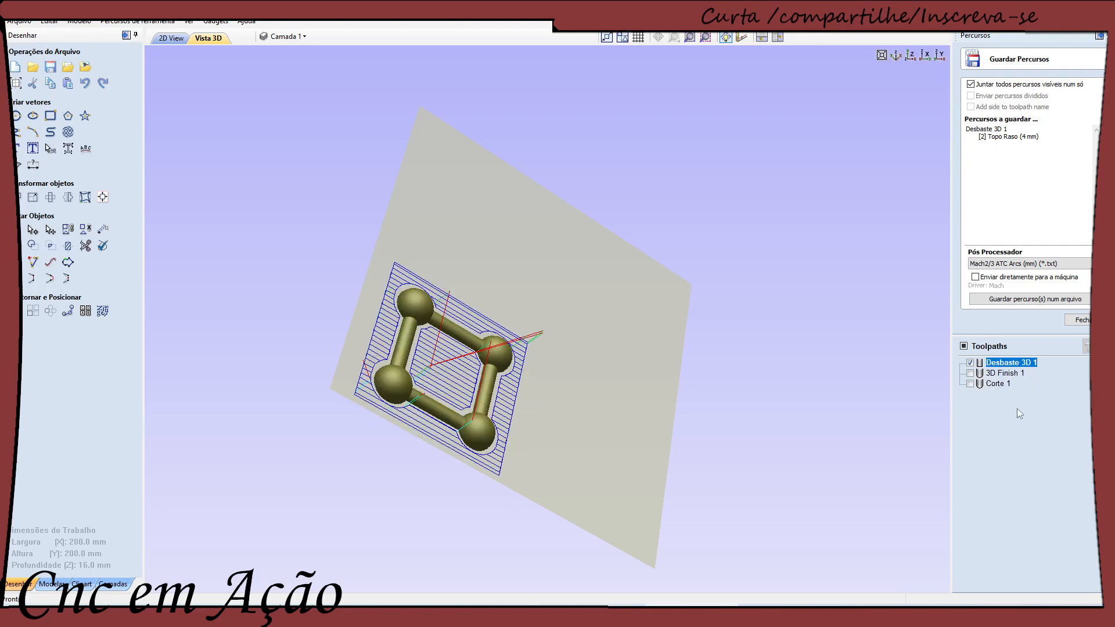
left_click(970, 363)
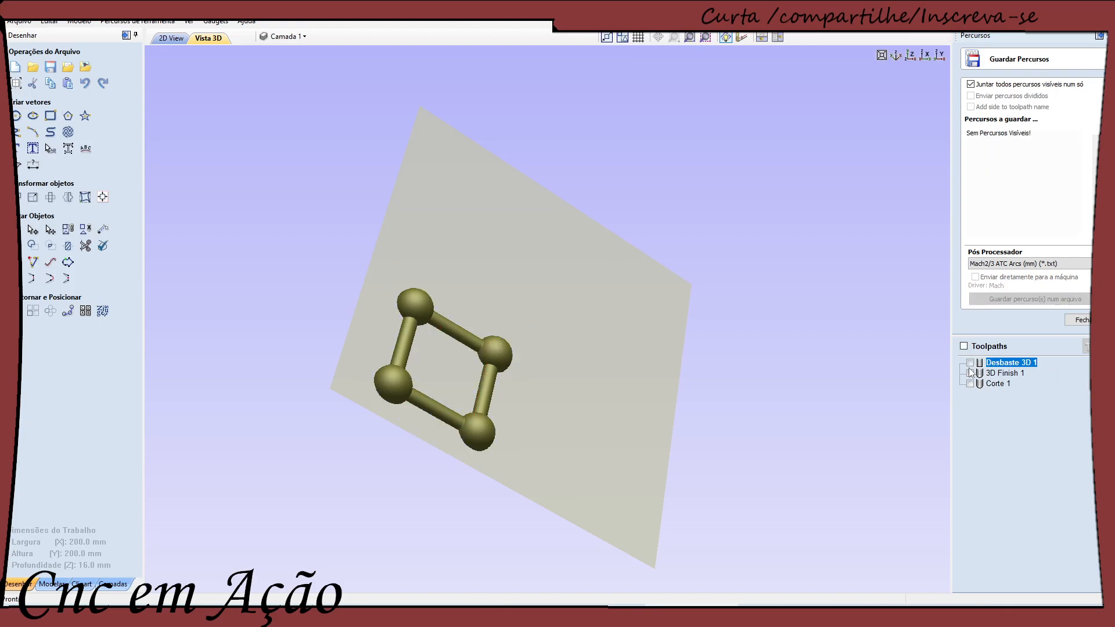
left_click(969, 363)
left_click(970, 384)
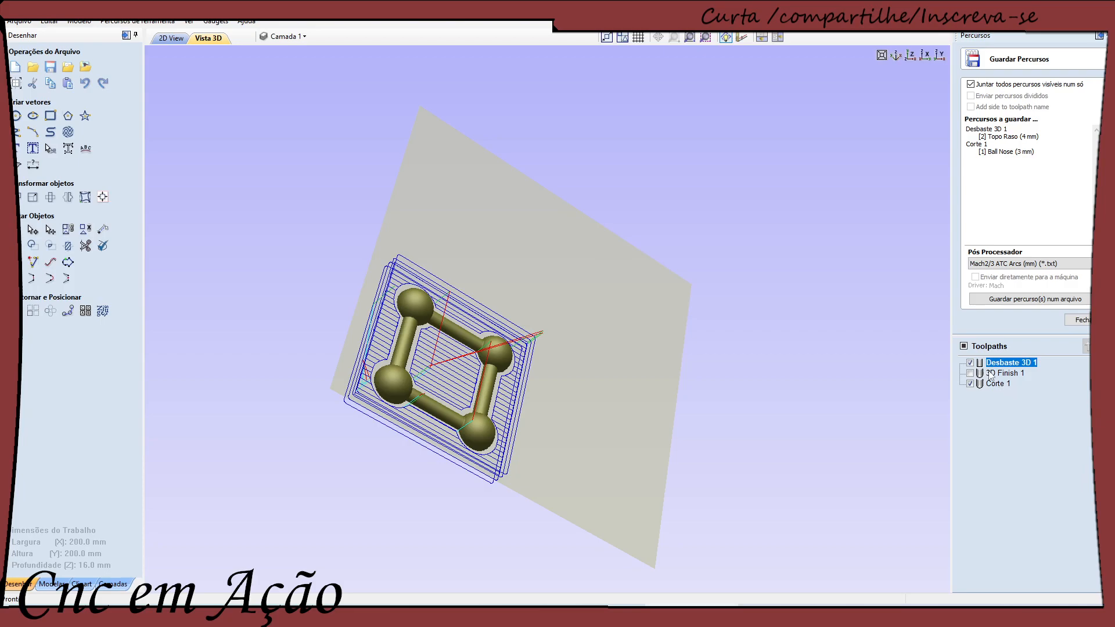
left_click(969, 363)
left_click(970, 384)
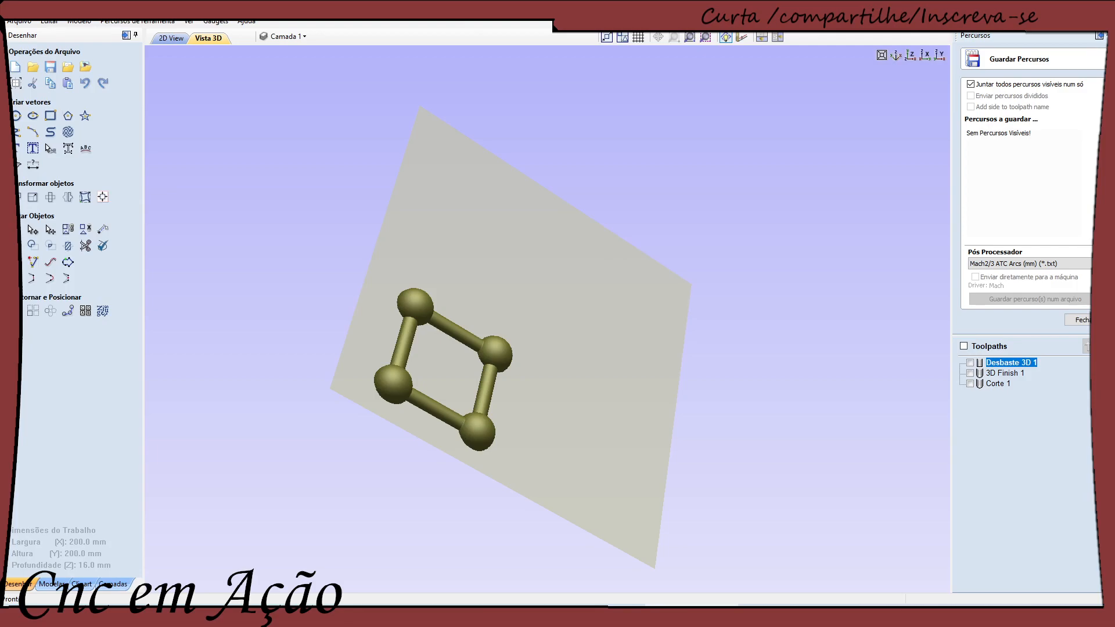
left_click(969, 363)
left_click(970, 374)
left_click(970, 383)
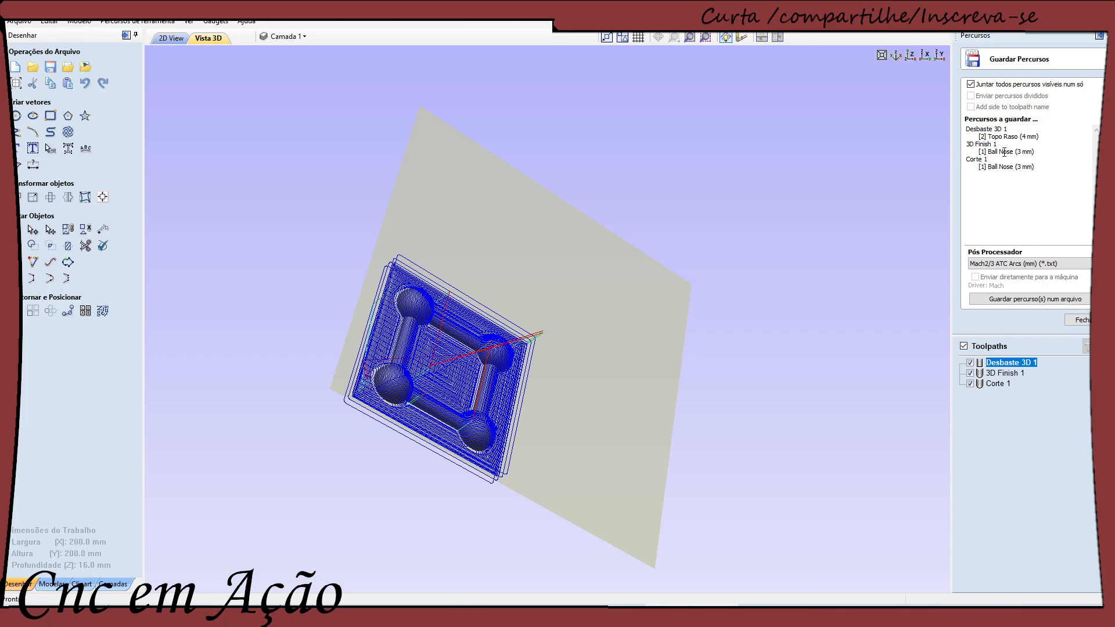
Step: Save all visible toolpaths to the COmpartilhada folder as "Teste usinagem 3d fresas usadas 4 mm ball nose 3 mm"
left_click(1033, 300)
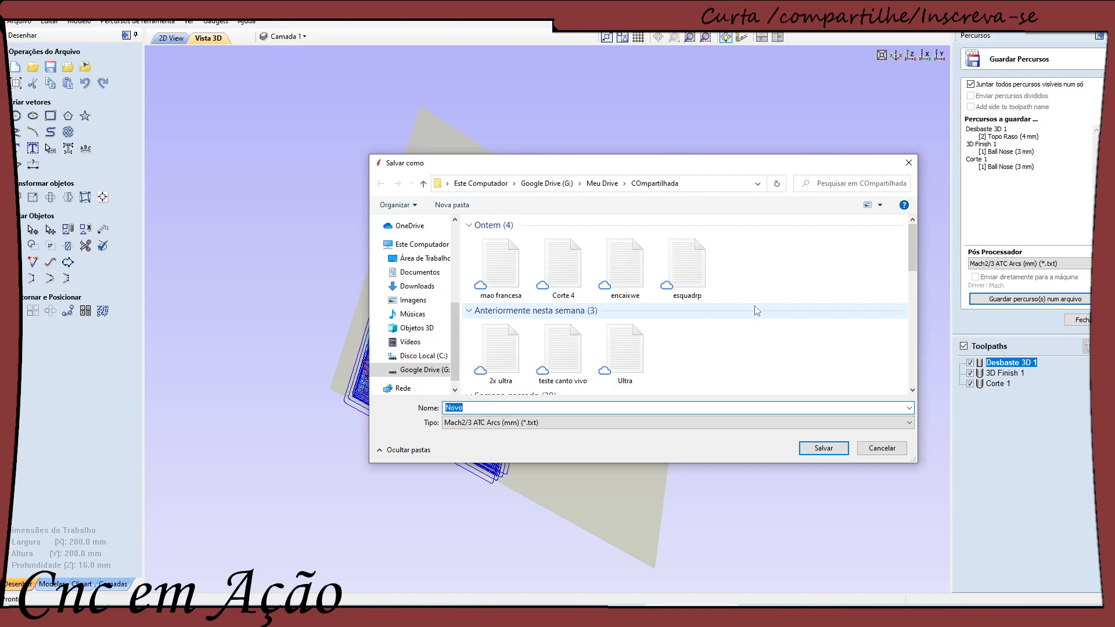
type("Tesd")
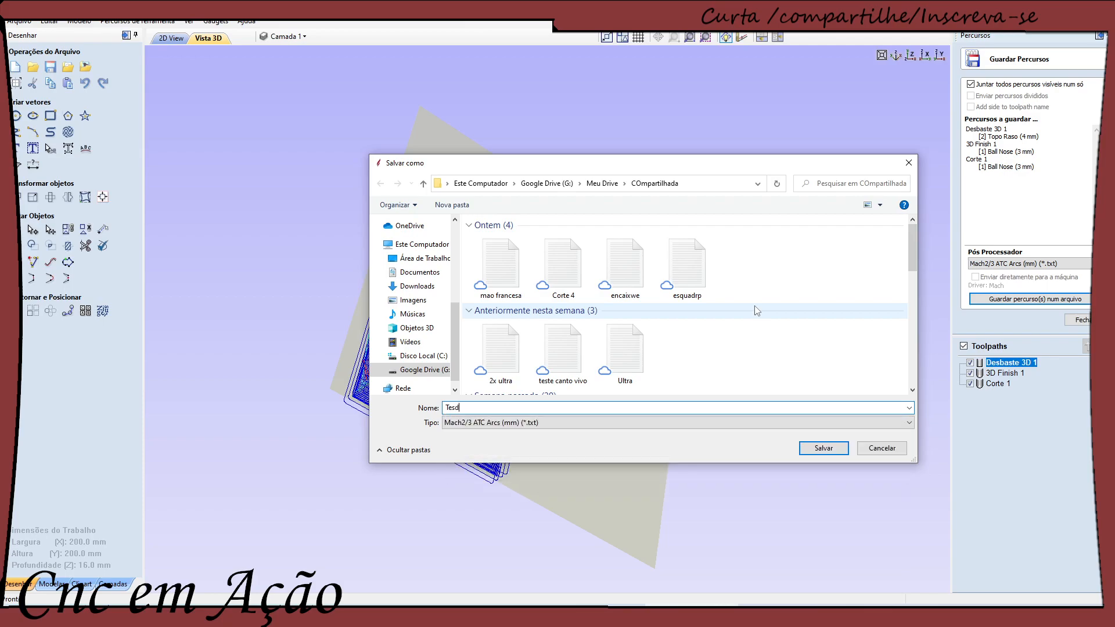
key("BackSpace")
type("te ")
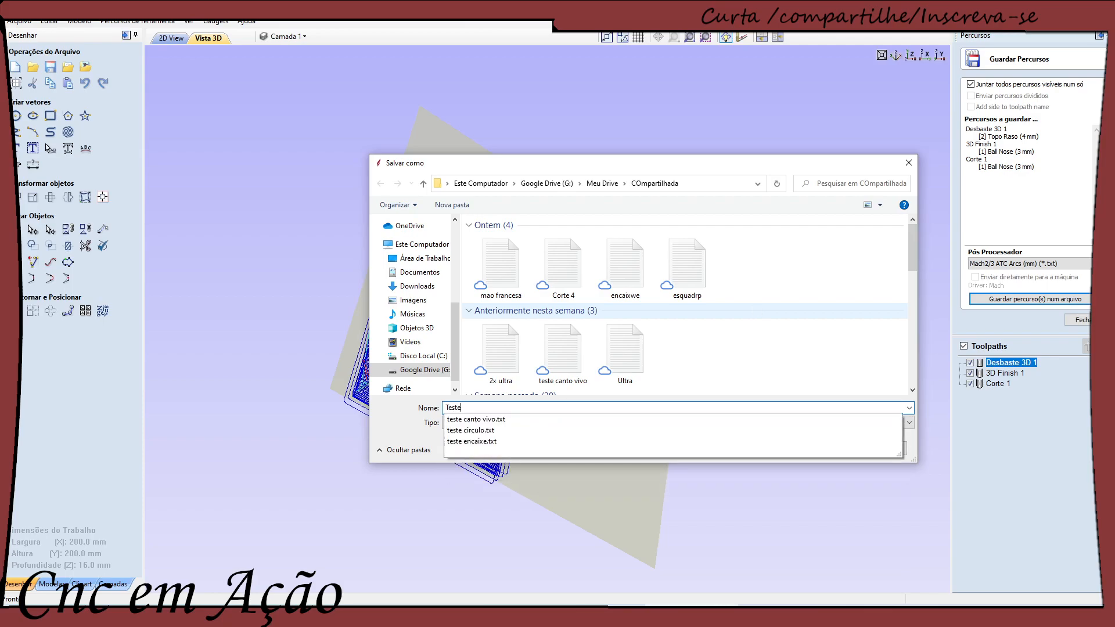
type("usd")
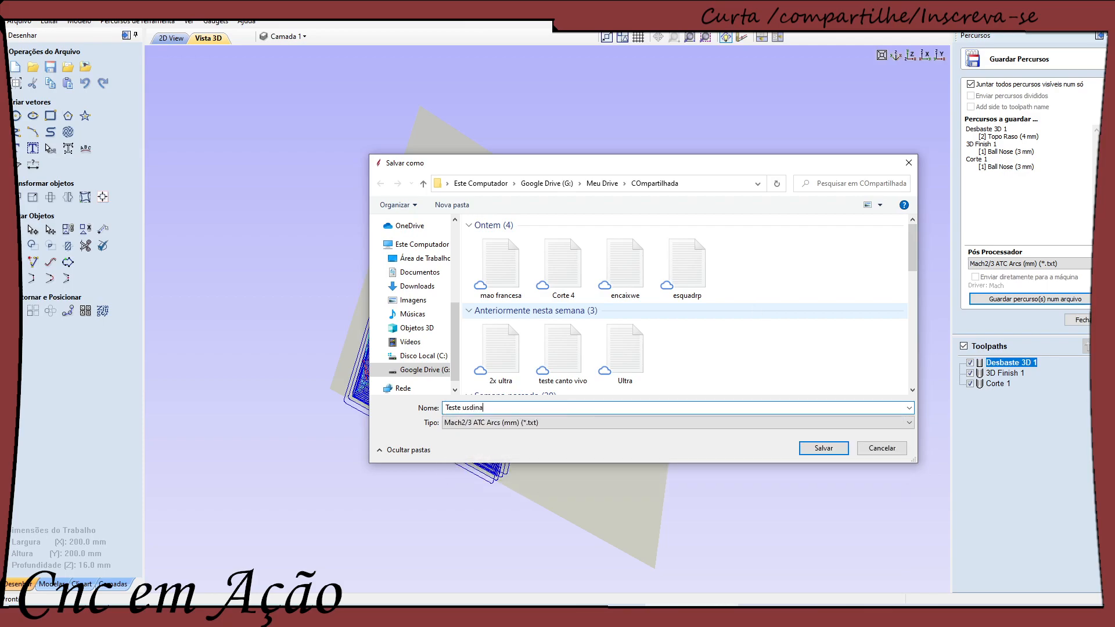
key("BackSpace")
type("inagem 3d  fr")
type("esas usadas 4 mm ball nose 3 mm")
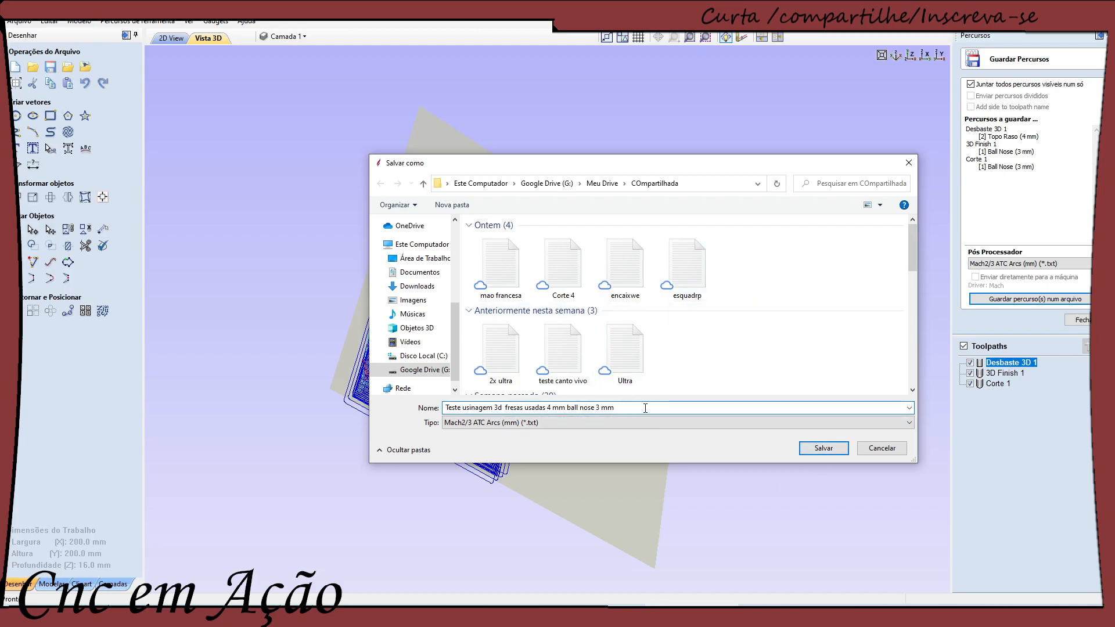
left_click(823, 448)
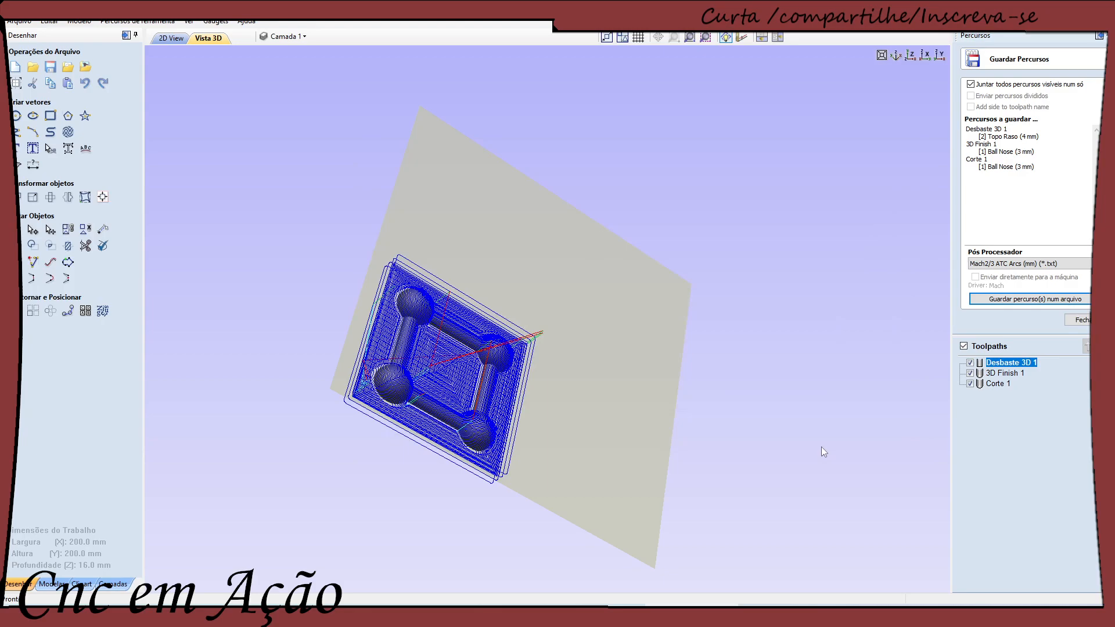
left_click(171, 38)
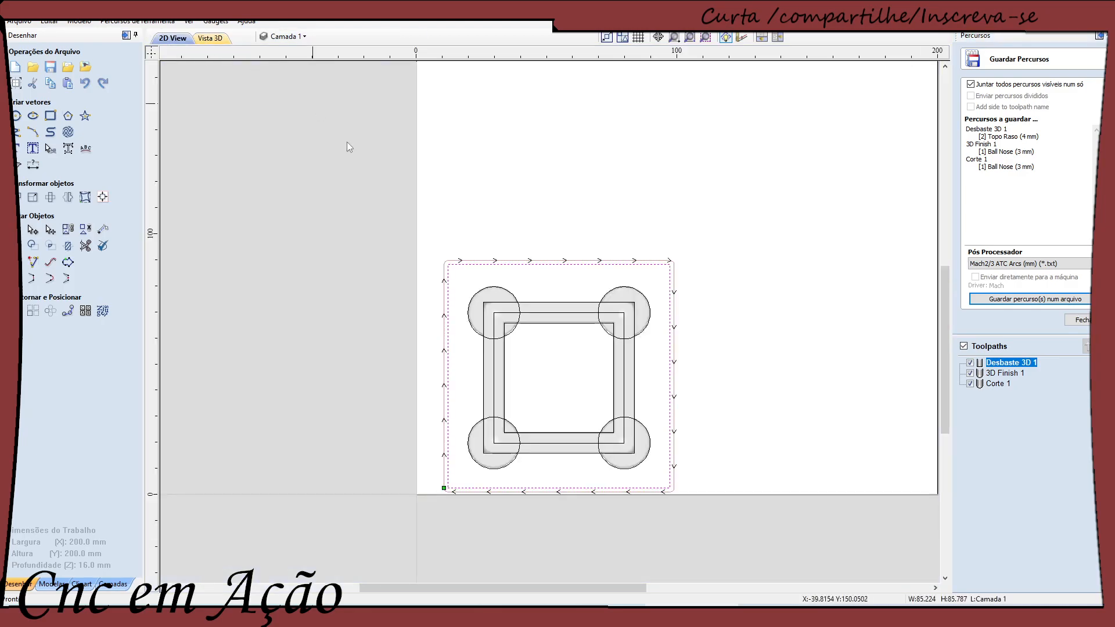
mouse_move(412, 616)
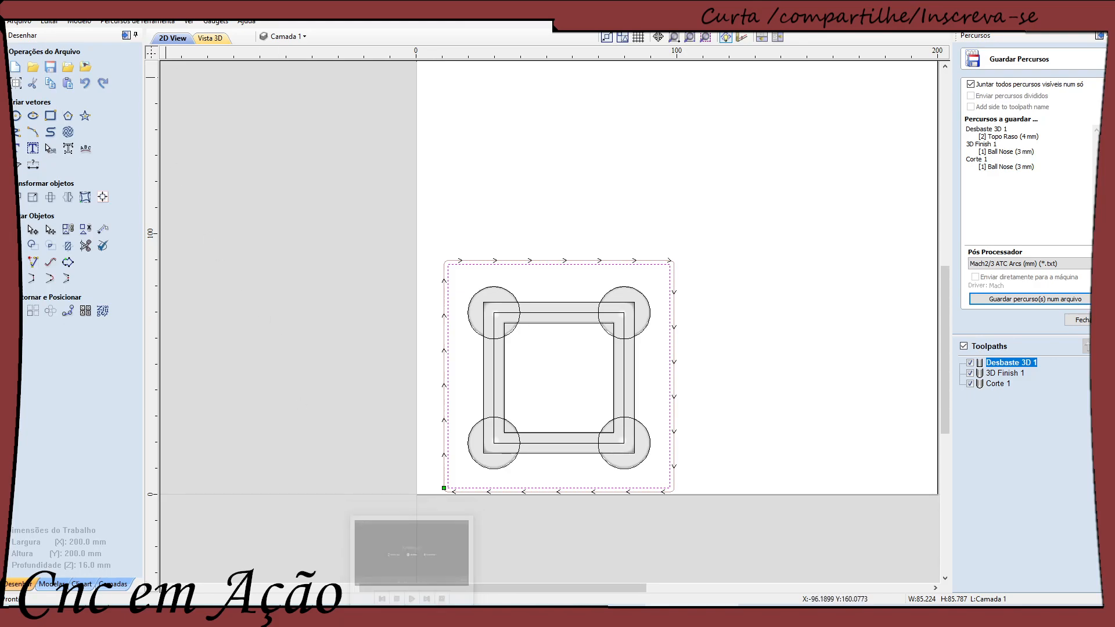
left_click(210, 39)
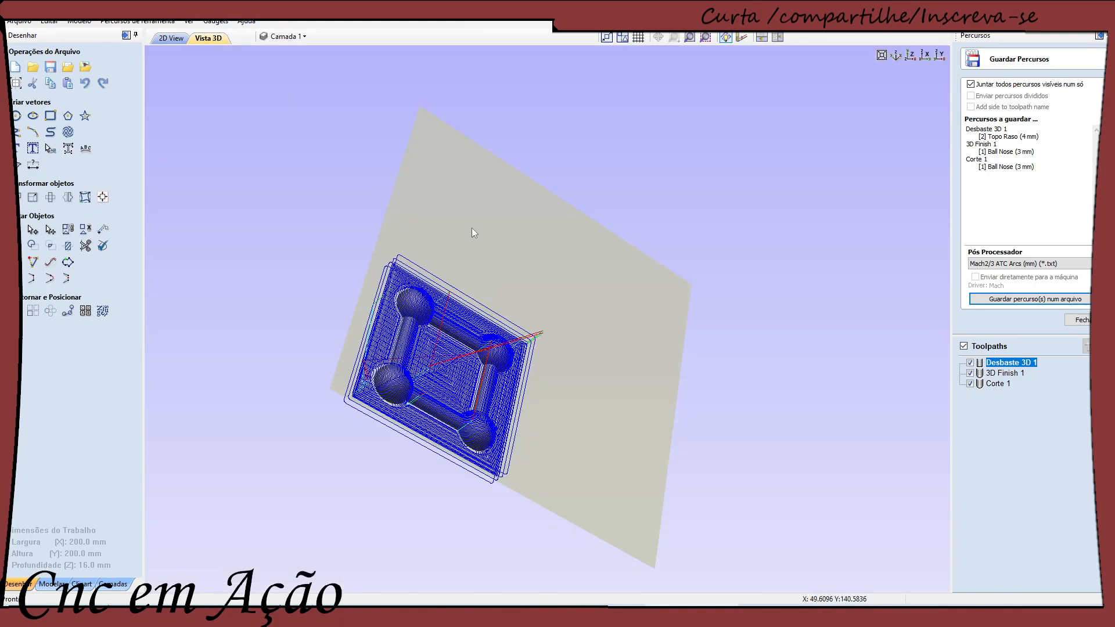
Step: Finish saving toolpaths, open the toolpath preview and hide all toolpath lines to expose the simulated part
left_click(1073, 320)
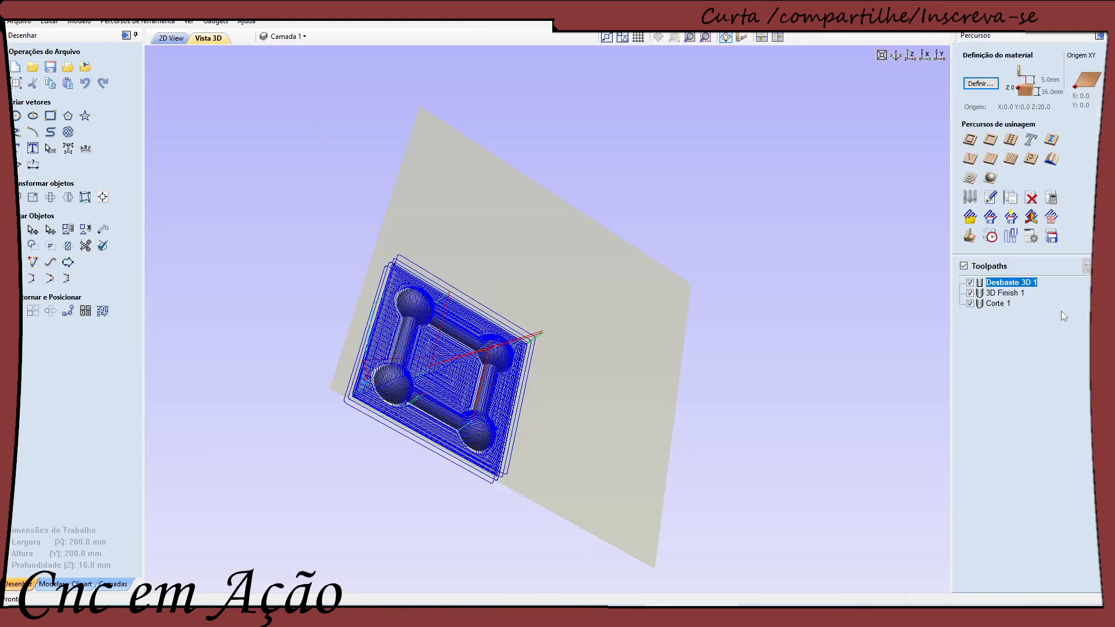
left_click(970, 236)
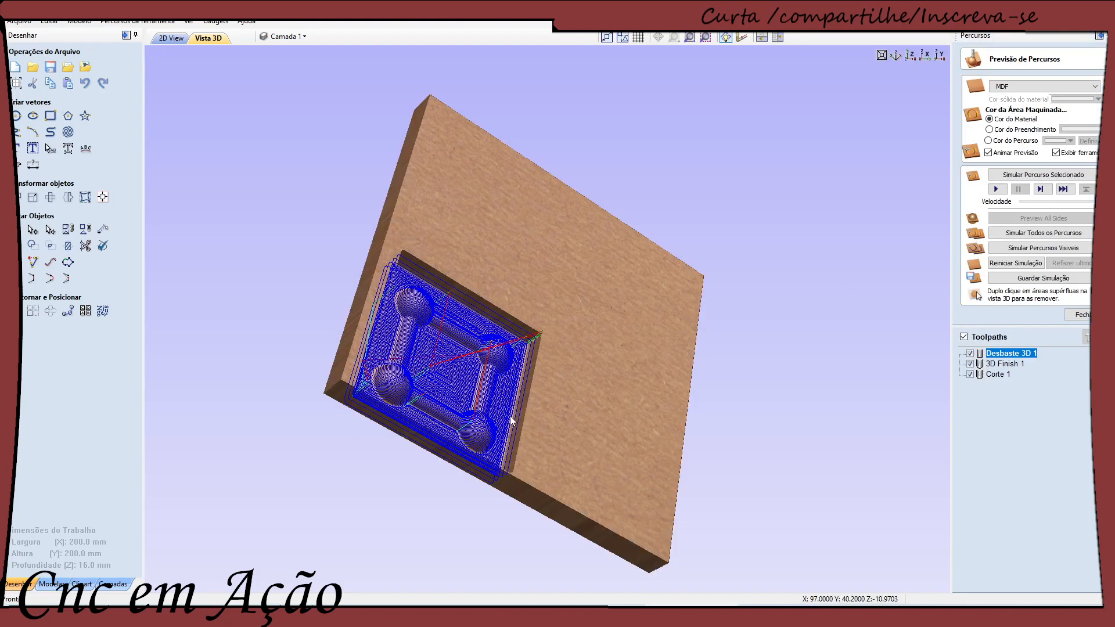
left_click(963, 337)
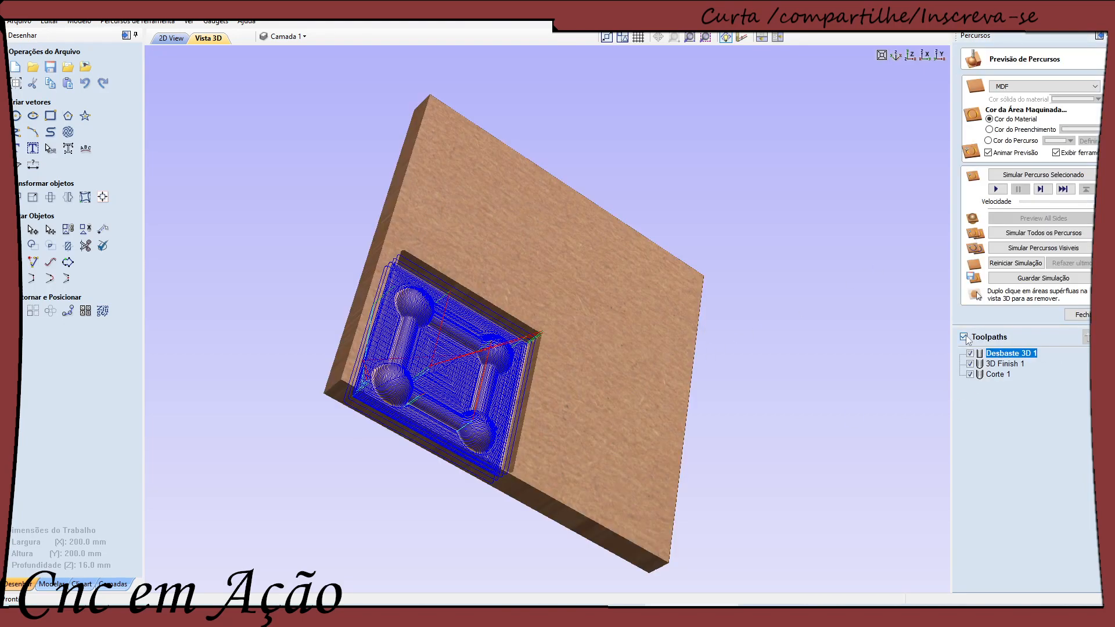
left_click_drag(560, 431, 441, 328)
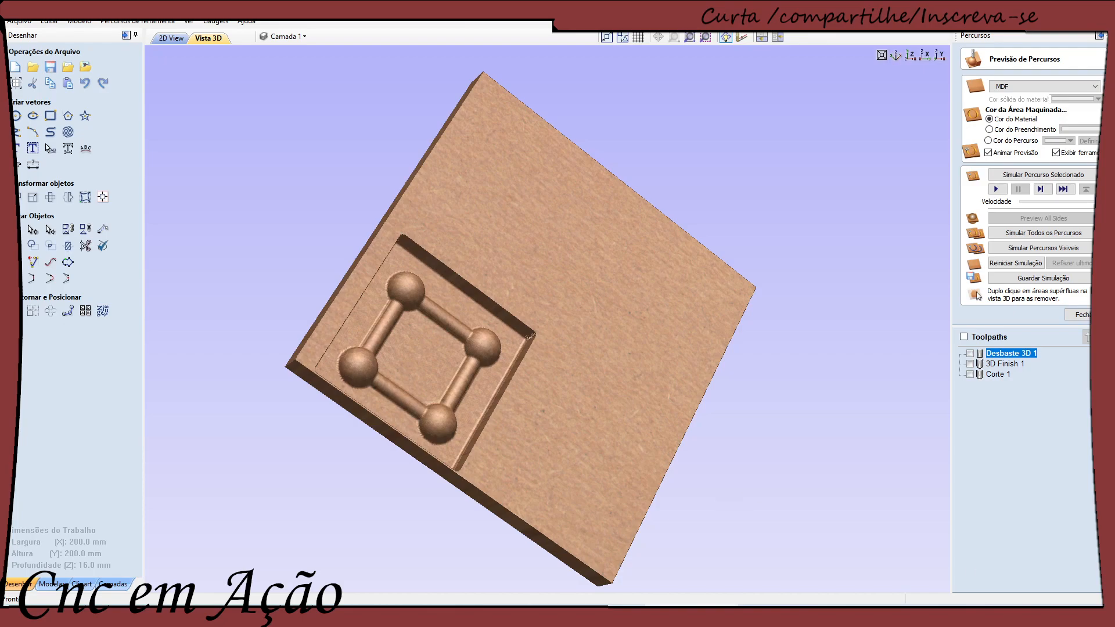
Step: Simulate the Corte 1 toolpath and examine up close how deep the cutout goes around the frame
left_click(1003, 375)
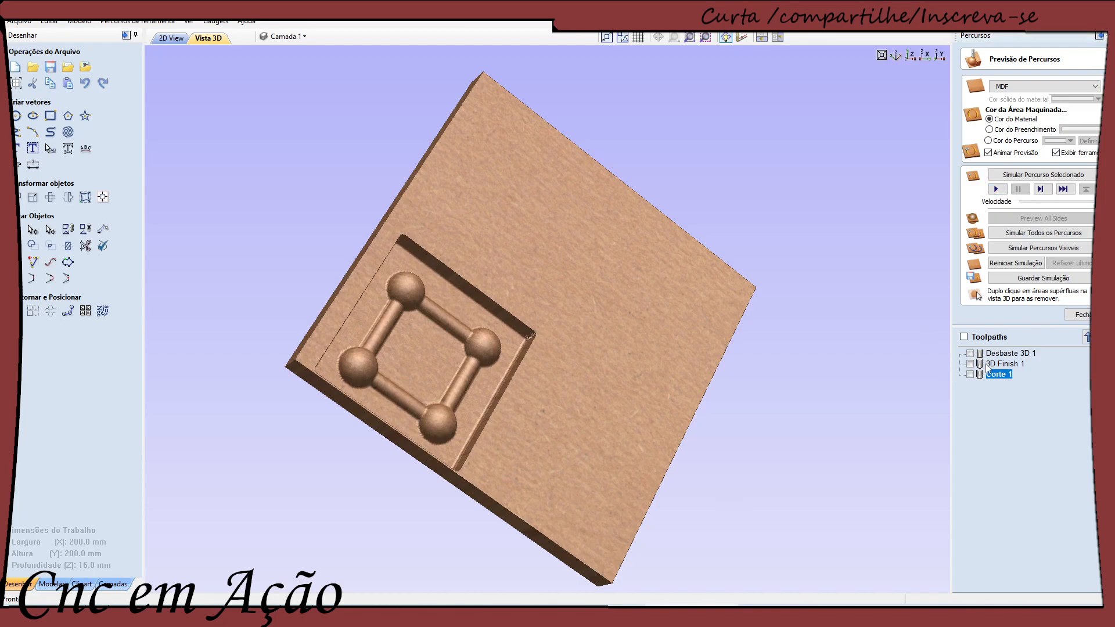
left_click(996, 189)
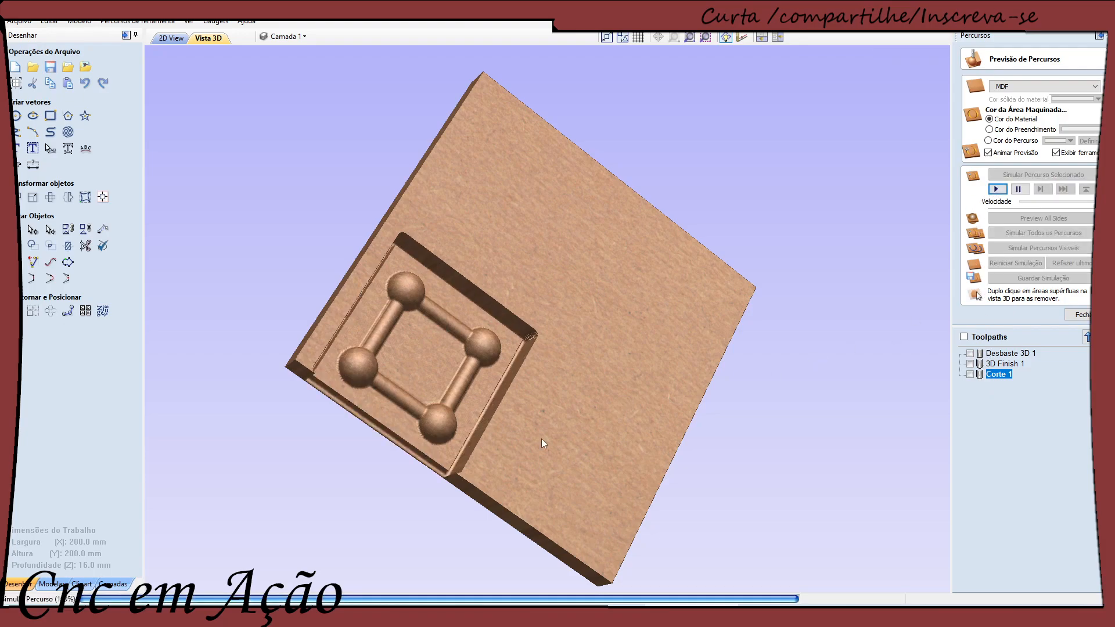
mouse_move(518, 427)
left_mouse_down()
mouse_move(585, 342)
mouse_move(489, 447)
mouse_move(531, 430)
left_mouse_up()
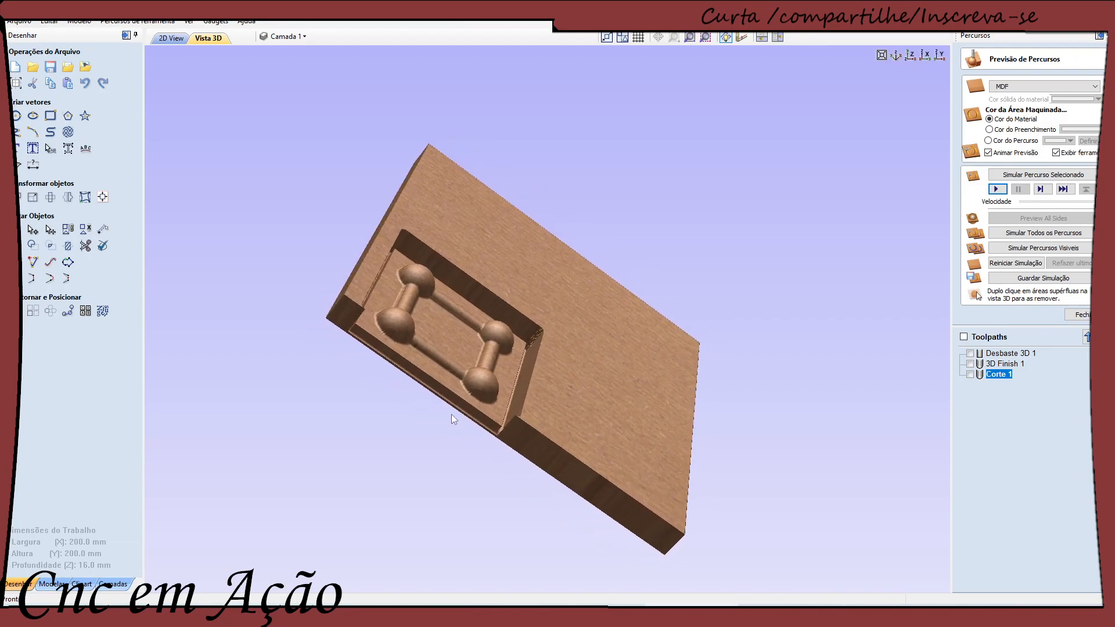
left_click_drag(446, 406, 493, 415)
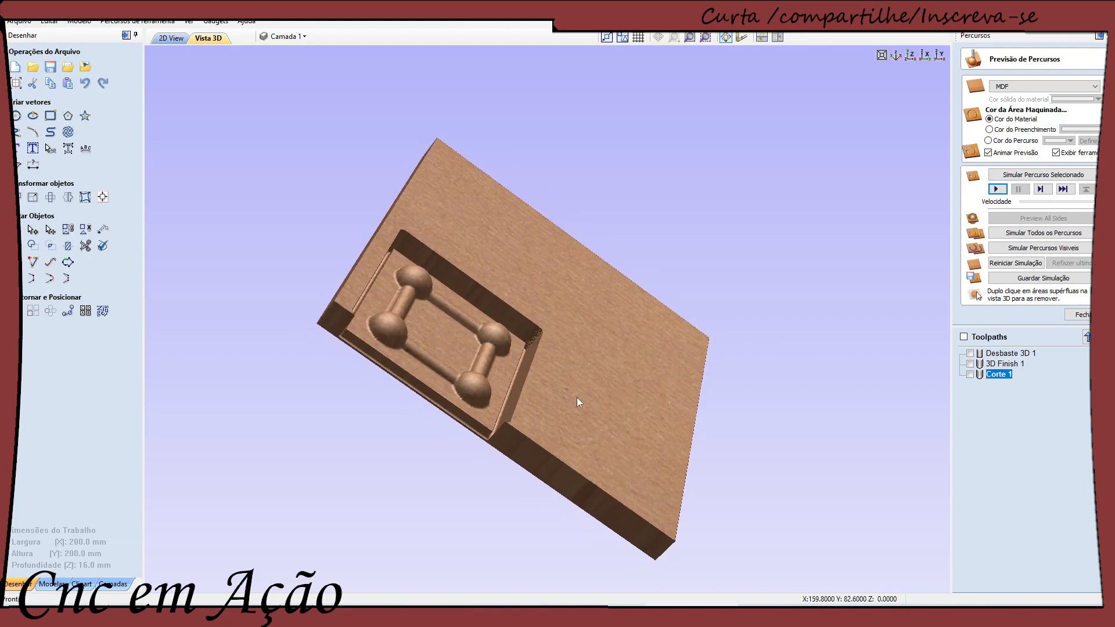
scroll(290, 297, "up", 2)
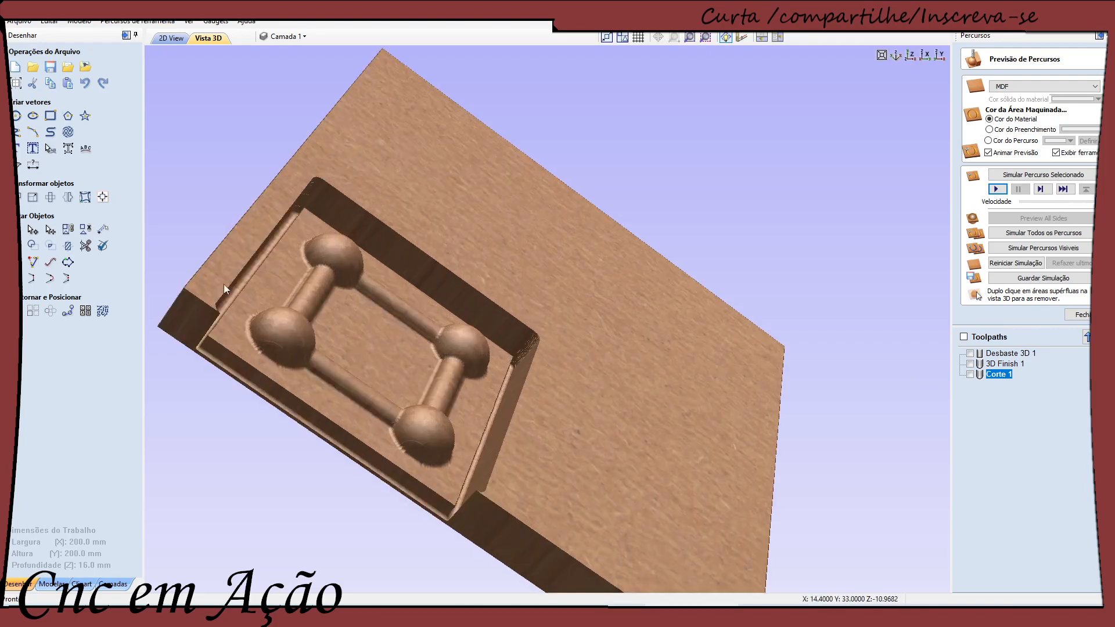
scroll(205, 281, "up", 2)
scroll(186, 267, "up", 1)
left_click_drag(209, 271, 175, 281)
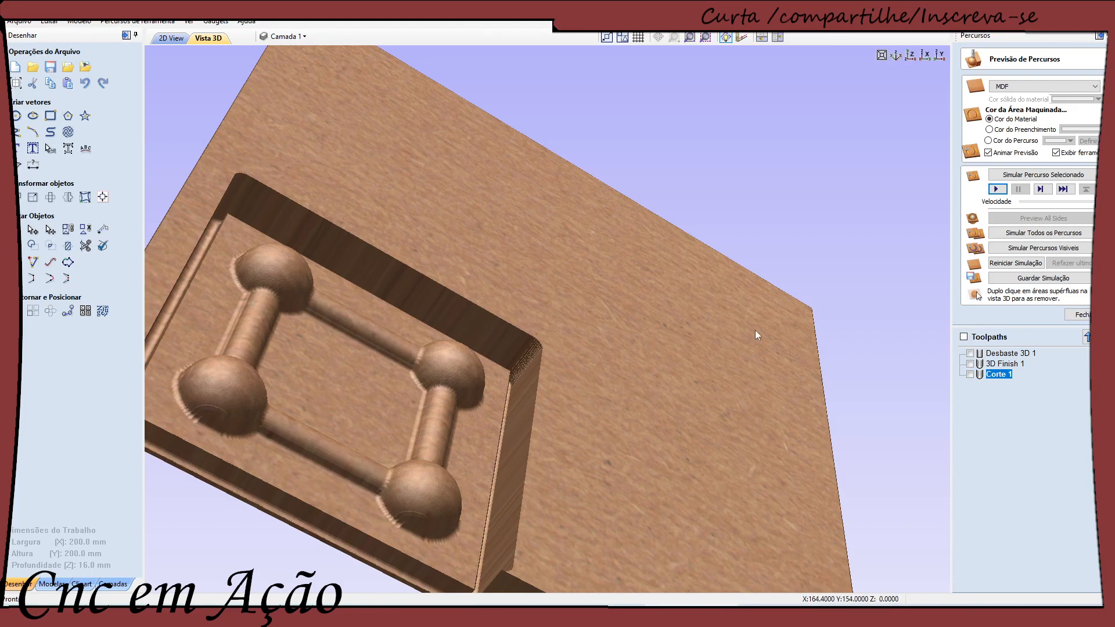
Step: Set Corte 1's cut depth to 16.5 mm and recalculate, accepting that the tool cuts through the material
double_click(989, 377)
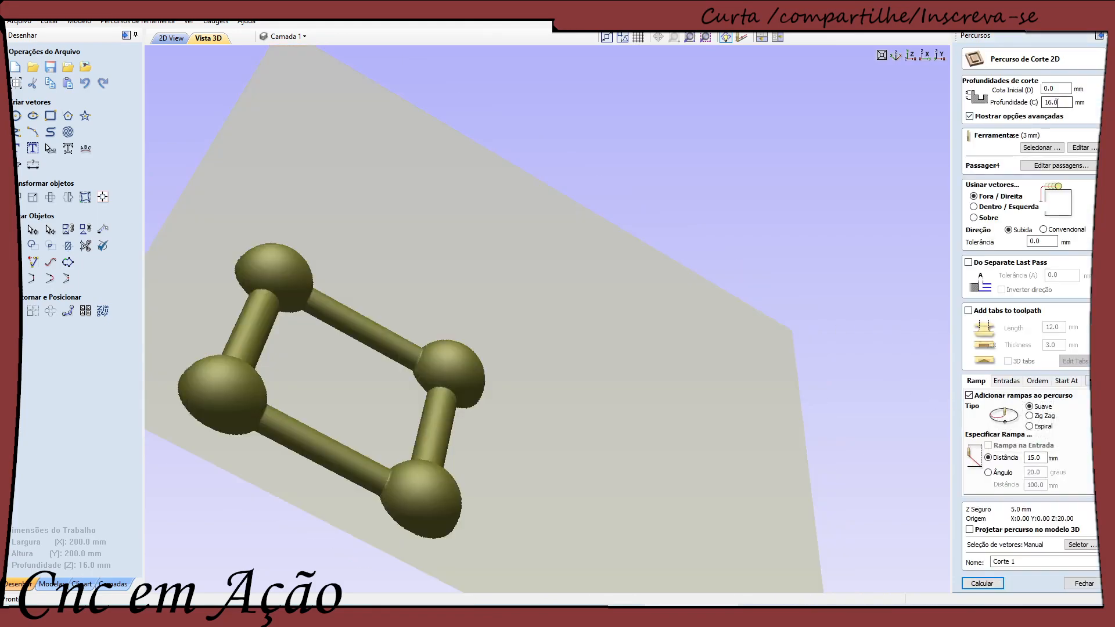
left_click(1057, 102)
type("1")
left_click(981, 583)
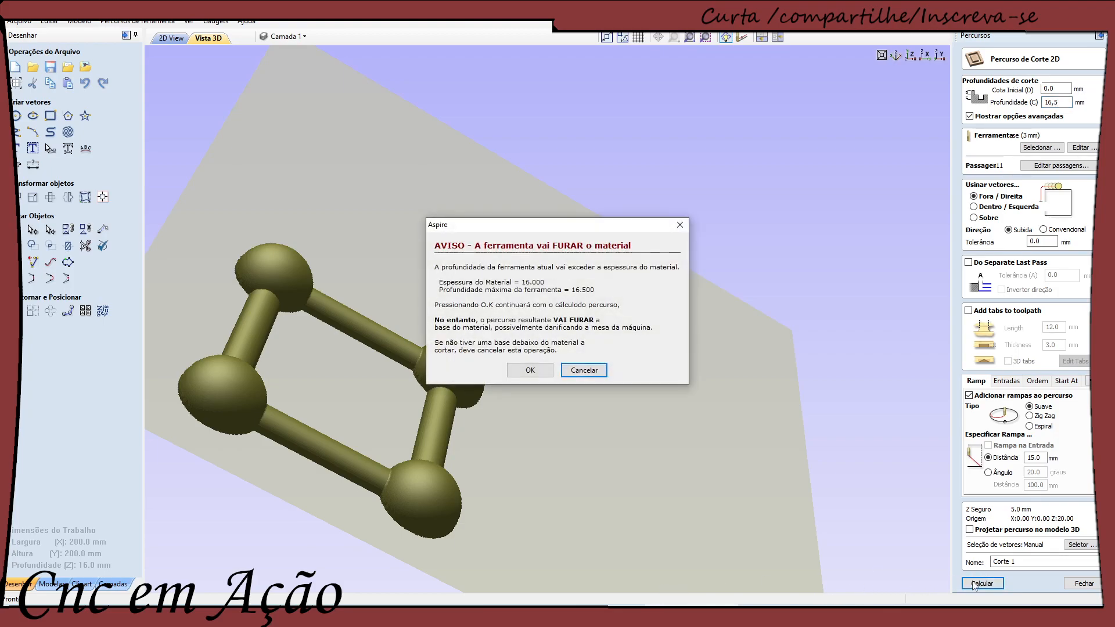
left_click(529, 369)
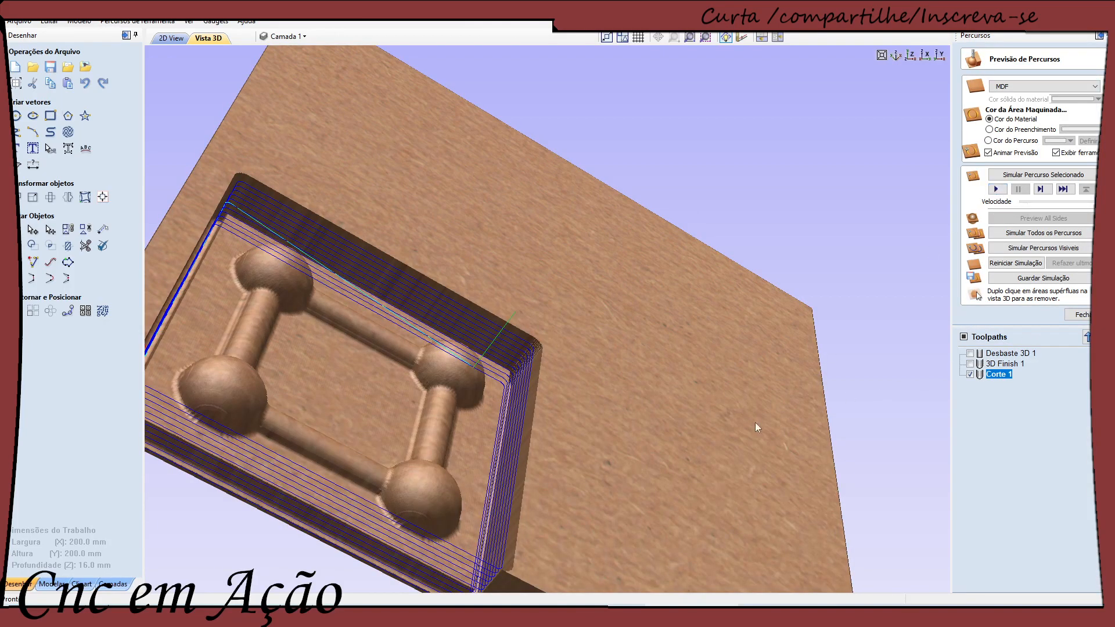
left_click_drag(504, 501, 588, 416)
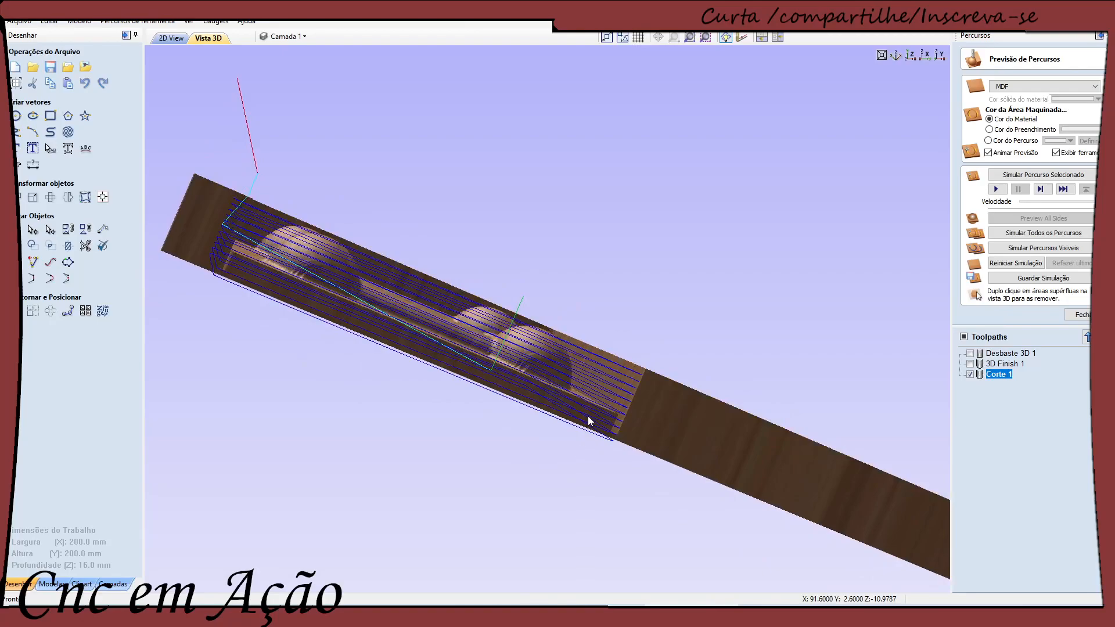
Step: Reduce Corte 1's cutting depth to 4 passes and recalculate the toolpath, accepting that the tool cuts through the material
double_click(996, 375)
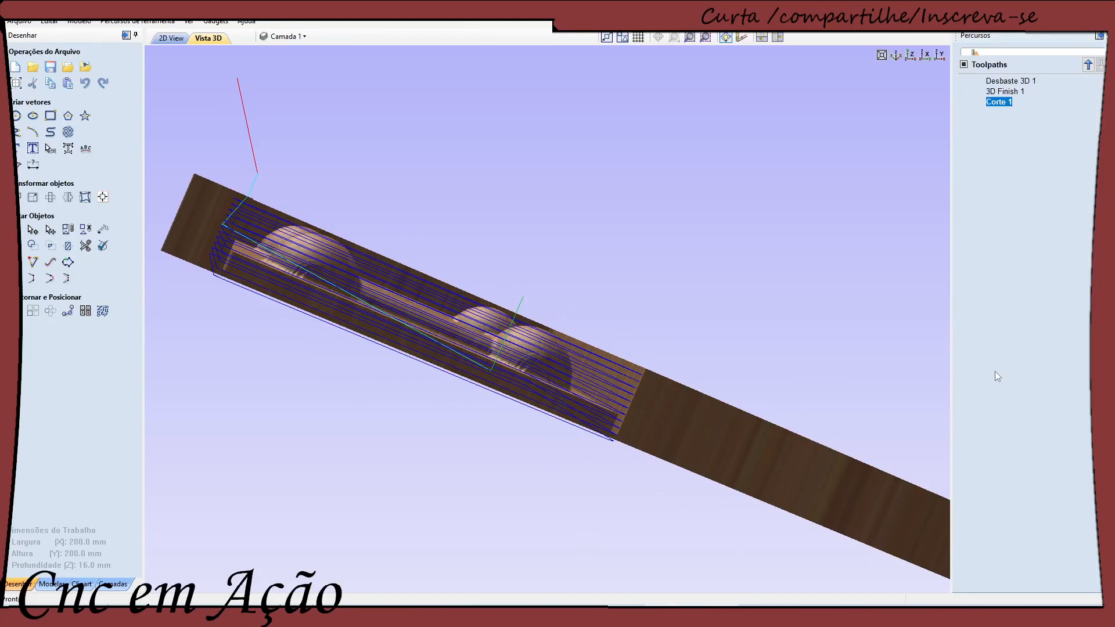
left_click(1064, 165)
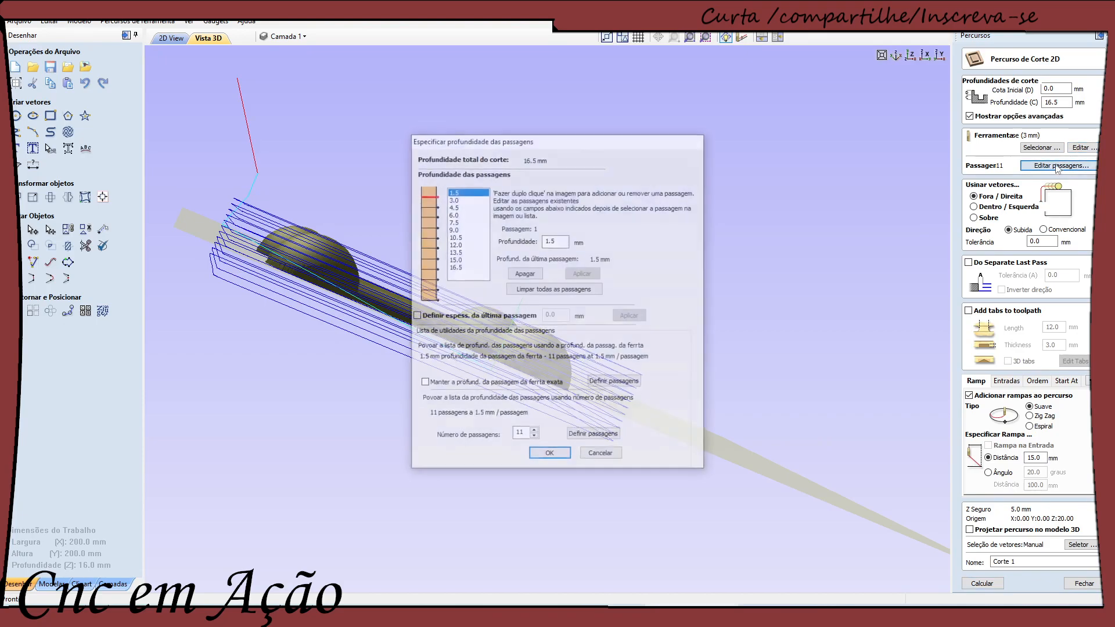
left_click(534, 438)
left_click(535, 439)
left_click(534, 439)
left_click(534, 439)
left_click(535, 438)
left_click(534, 439)
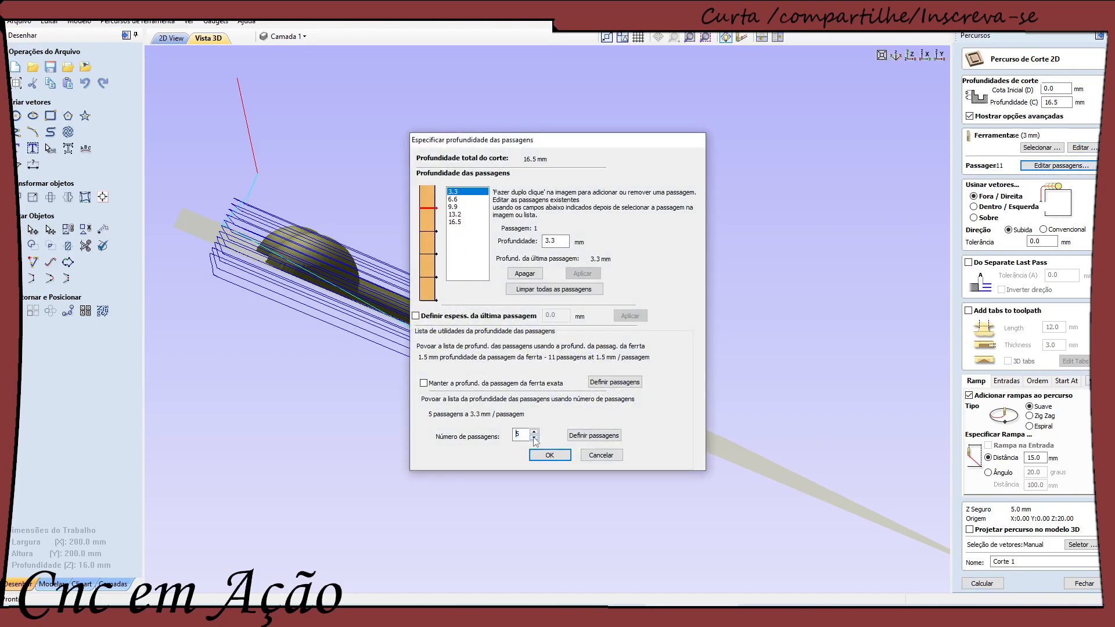
left_click(534, 439)
left_click(549, 454)
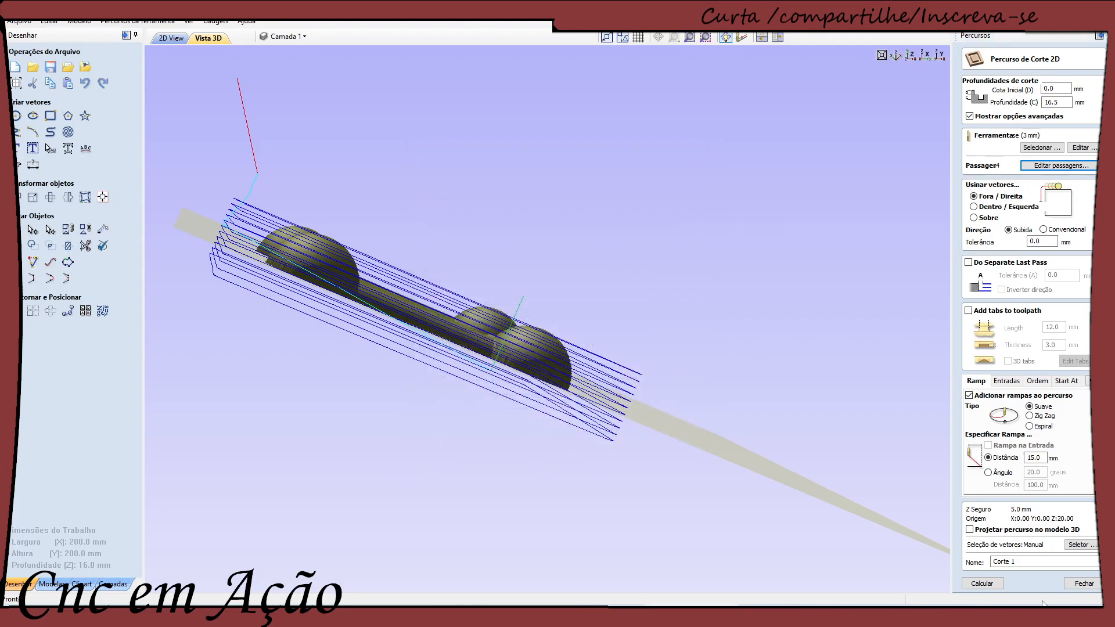
left_click(967, 587)
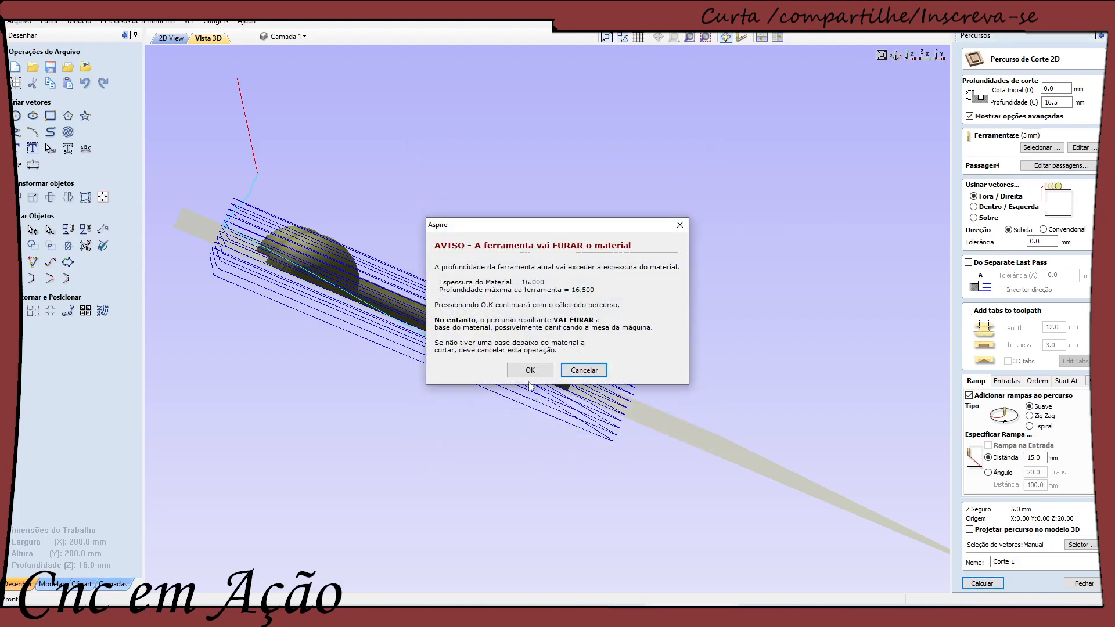
left_click(524, 371)
Step: Simulate Corte 1, remove the surplus stock around the cut-out frame, inspect the separated part and close the preview
left_click_drag(516, 409, 354, 566)
scroll(763, 343, "down", 2)
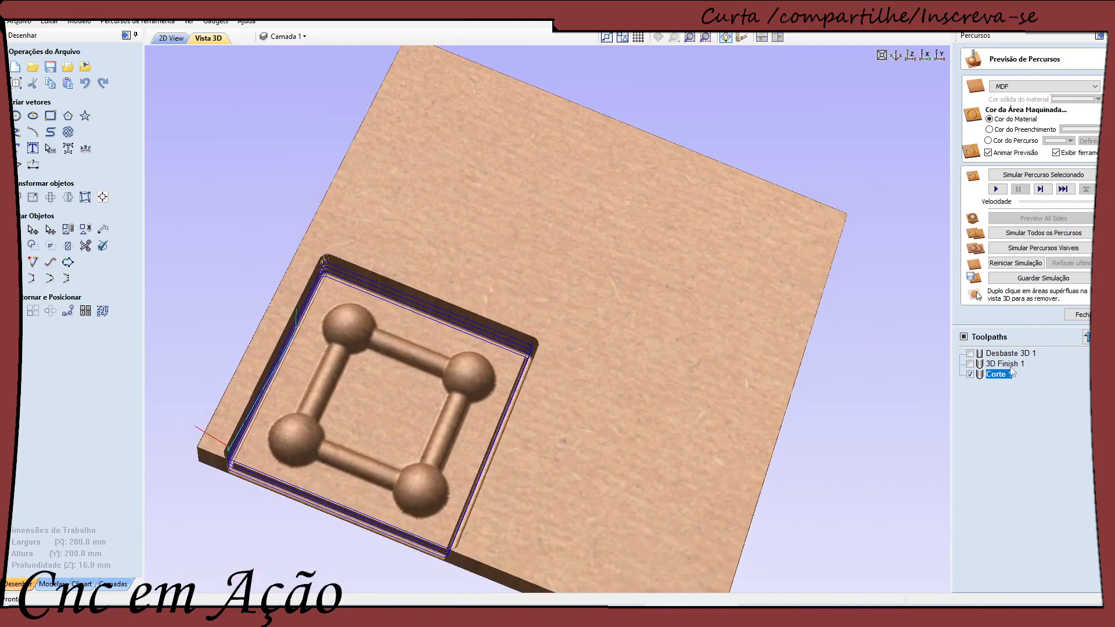
left_click(997, 188)
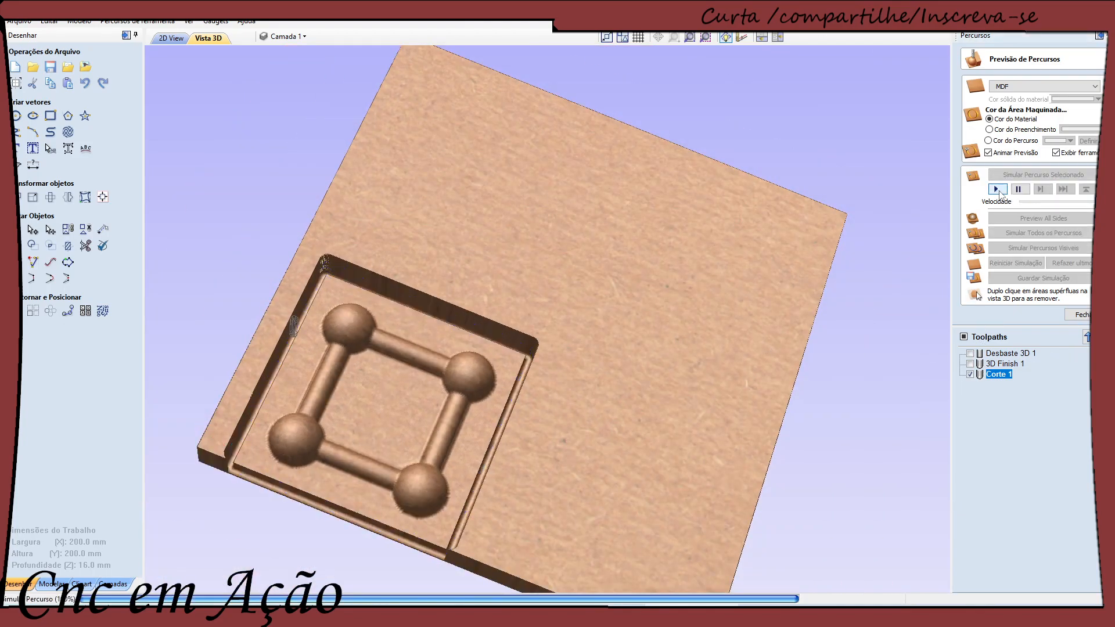
double_click(543, 416)
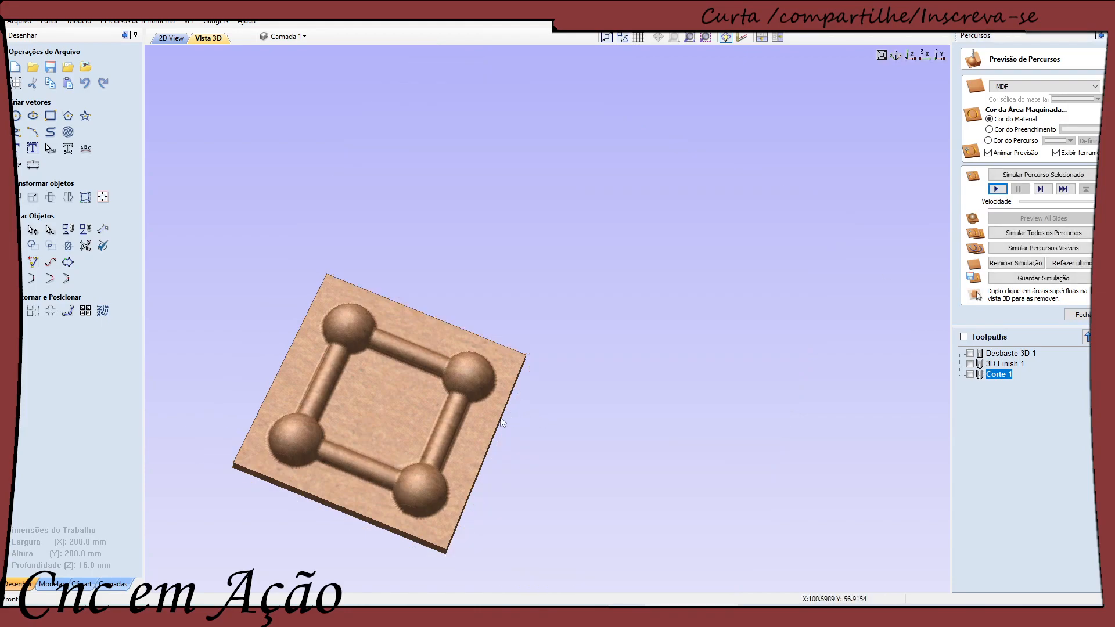
left_click_drag(497, 396, 573, 322)
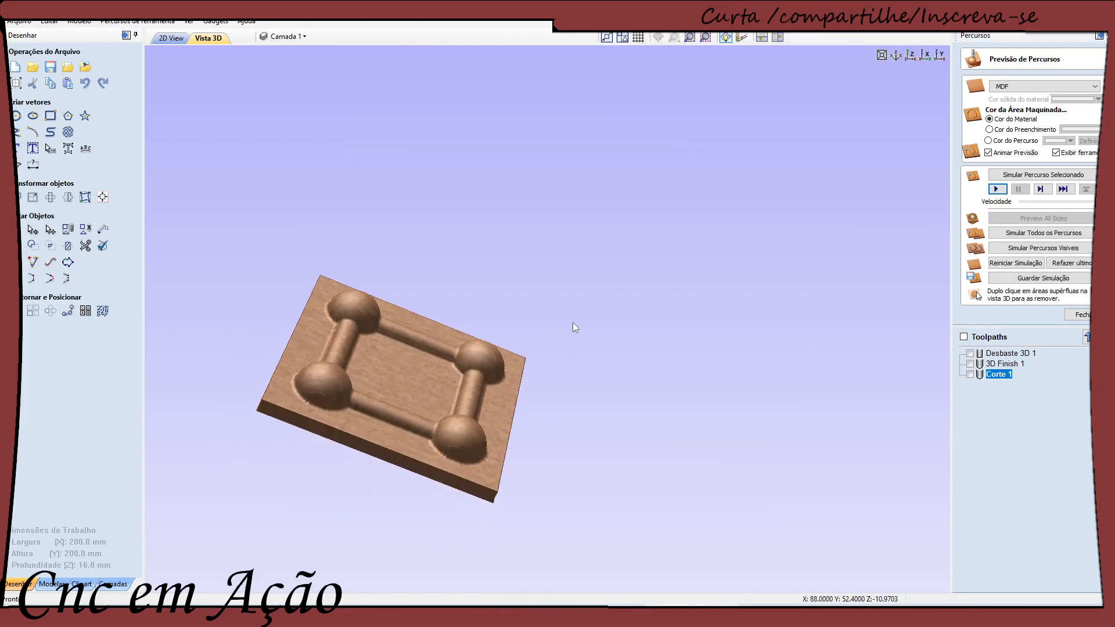
left_click_drag(399, 427, 455, 416)
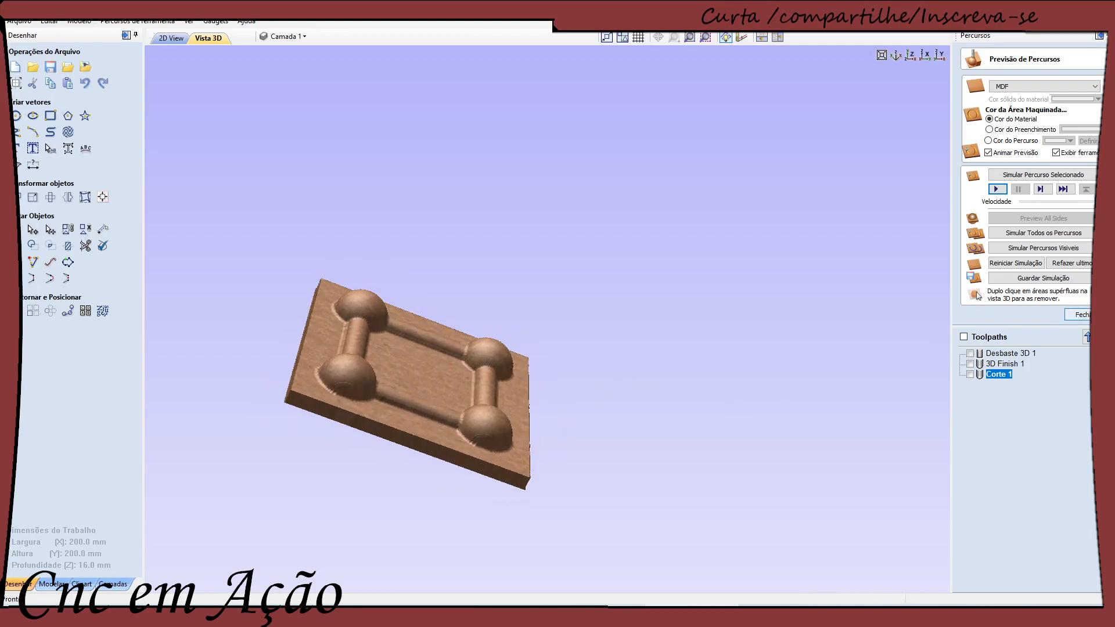
left_click(1079, 315)
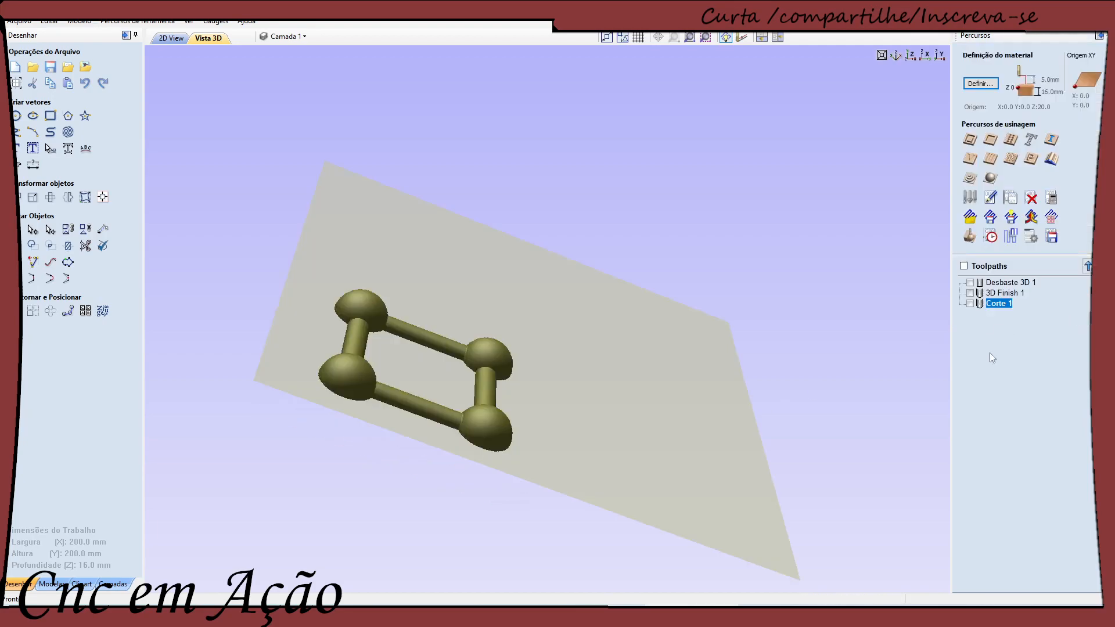
Step: Show all toolpaths and save them together, overwriting "Teste usinagem 3d fresas usadas 4 mm ball nose 3 mm" in the COmpartilhada folder
left_click(964, 266)
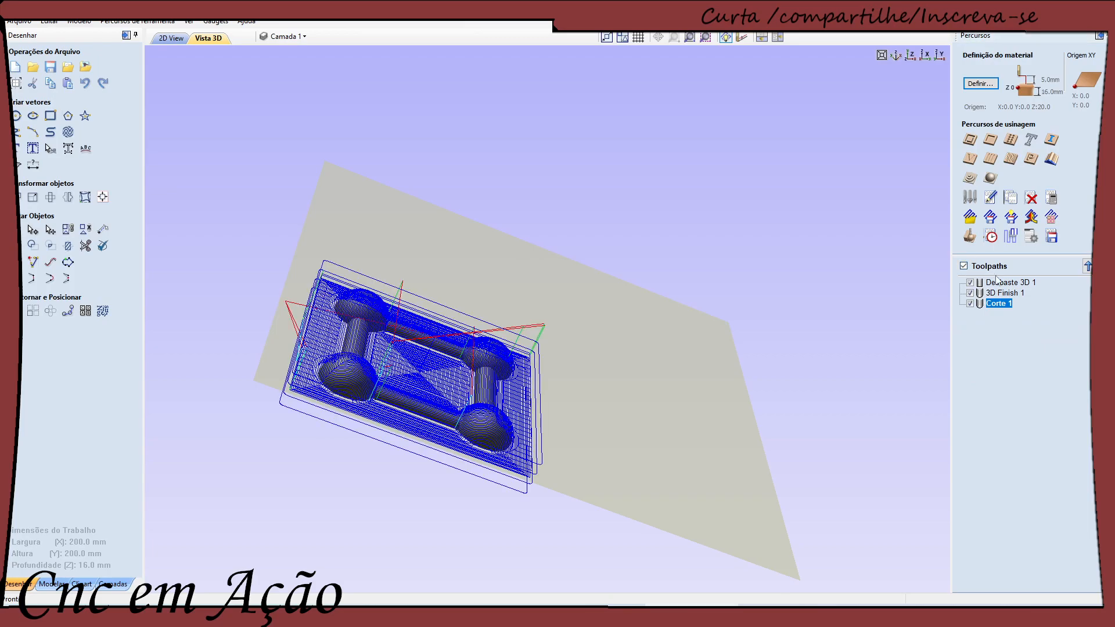
left_click(1051, 237)
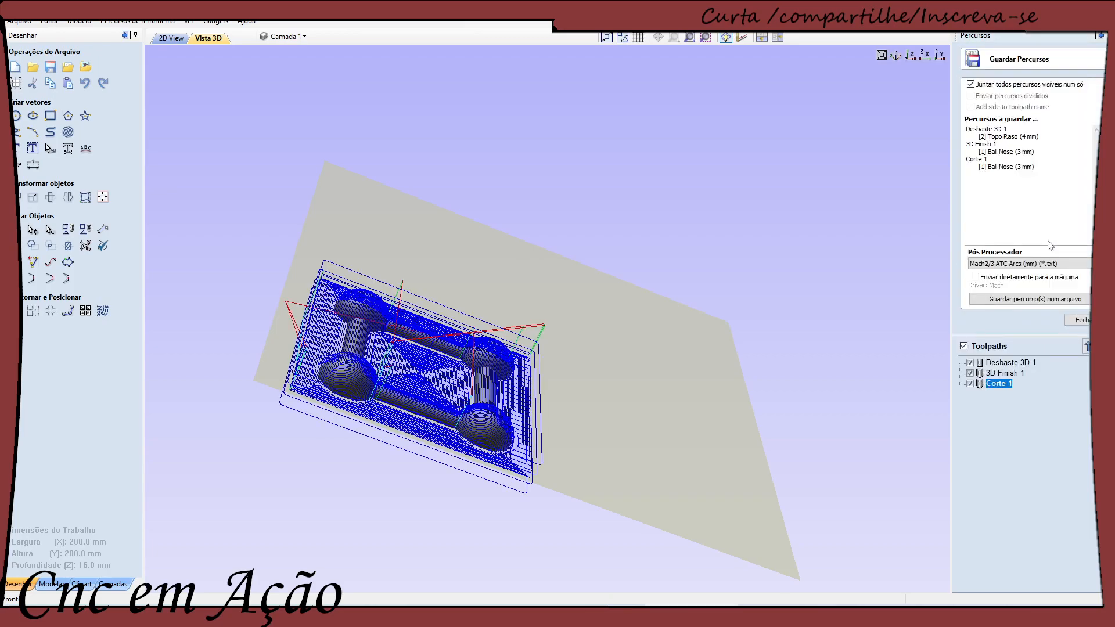
left_click(1013, 299)
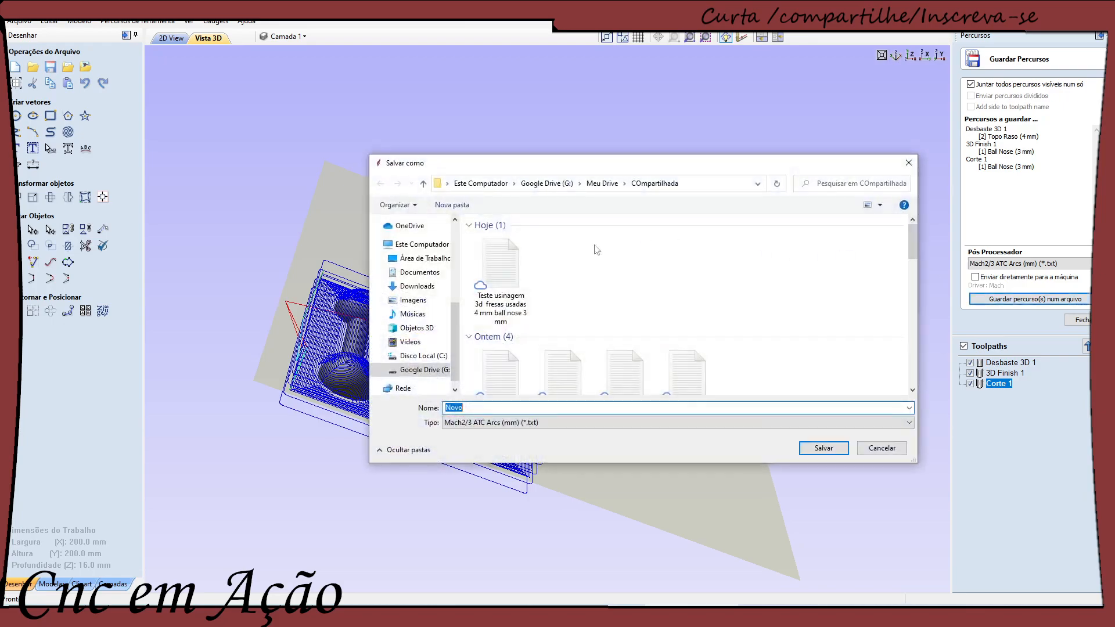
double_click(516, 285)
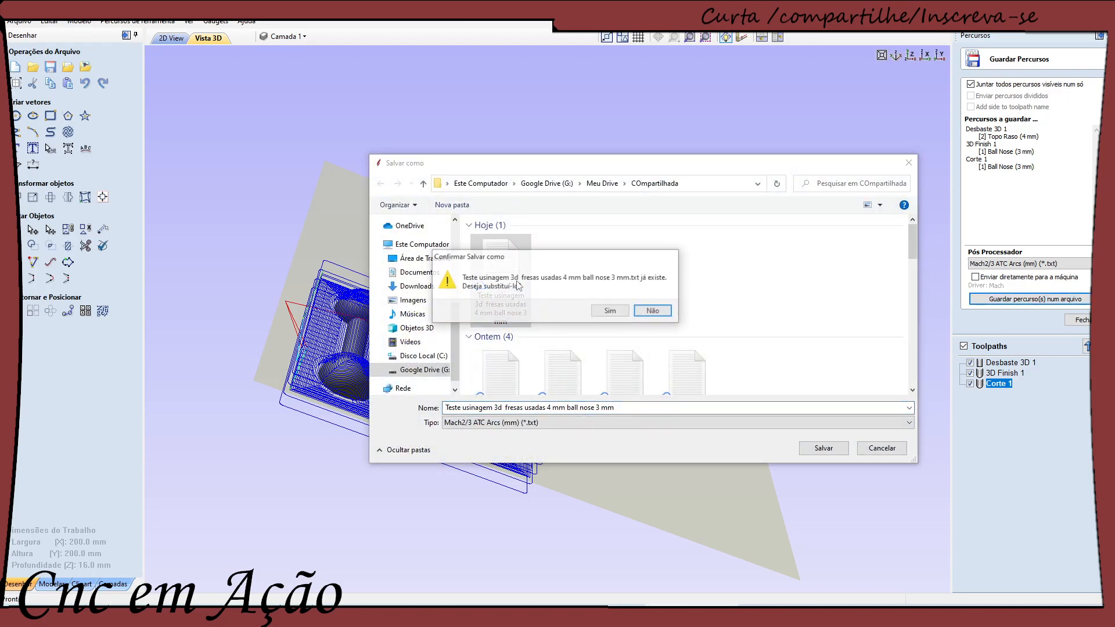
left_click(609, 312)
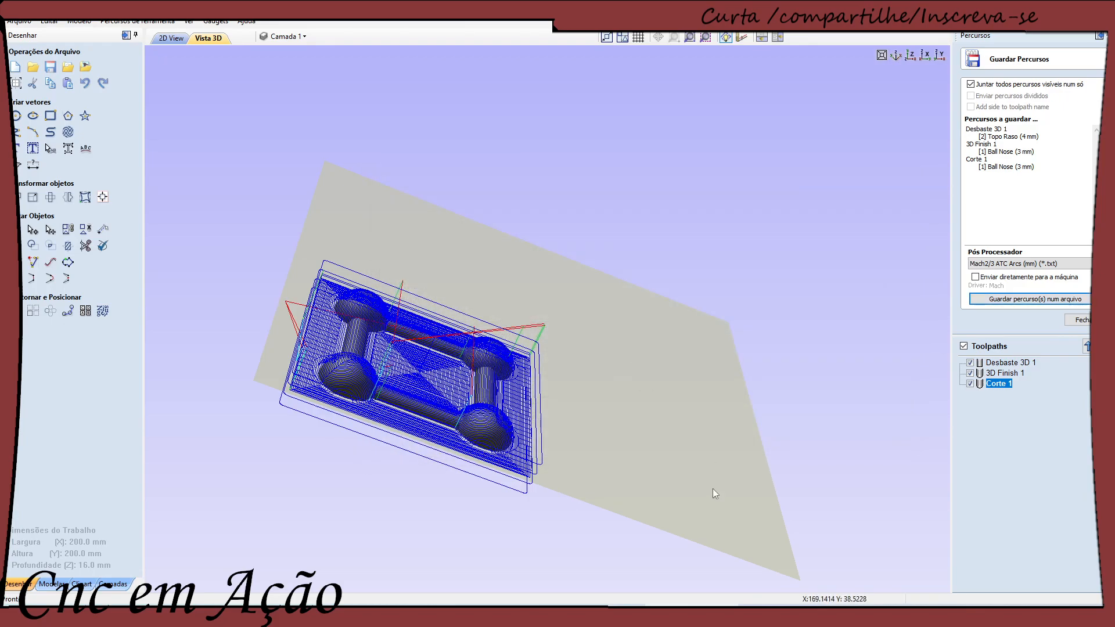